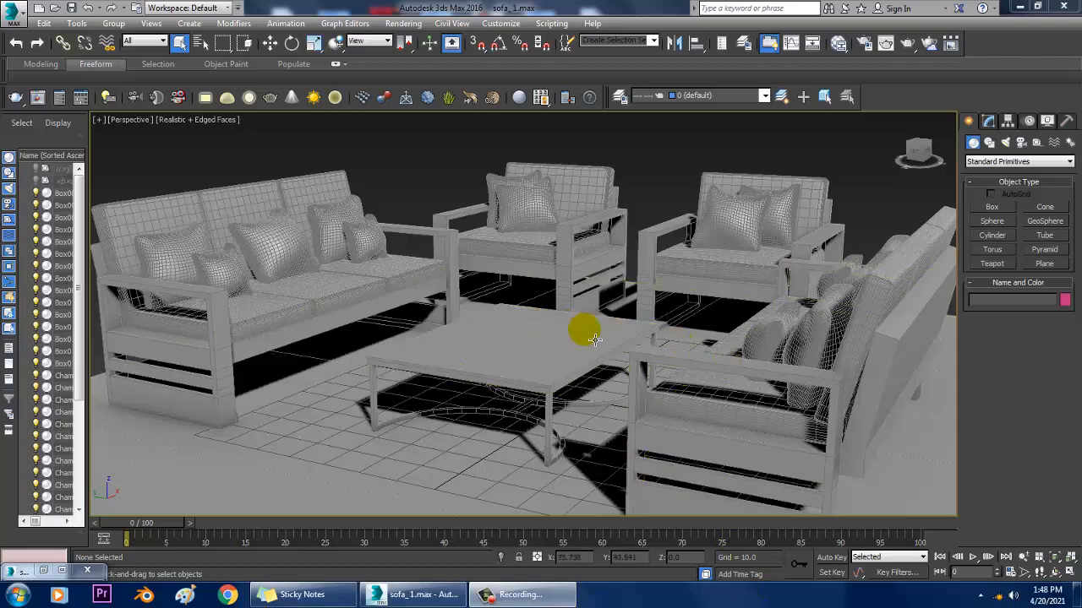
# Examine the sofas, armchairs and coffee table in the perspective view
pyautogui.scroll(3, 587, 329)
pyautogui.scroll(-3, 589, 335)
pyautogui.scroll(3, 592, 321)
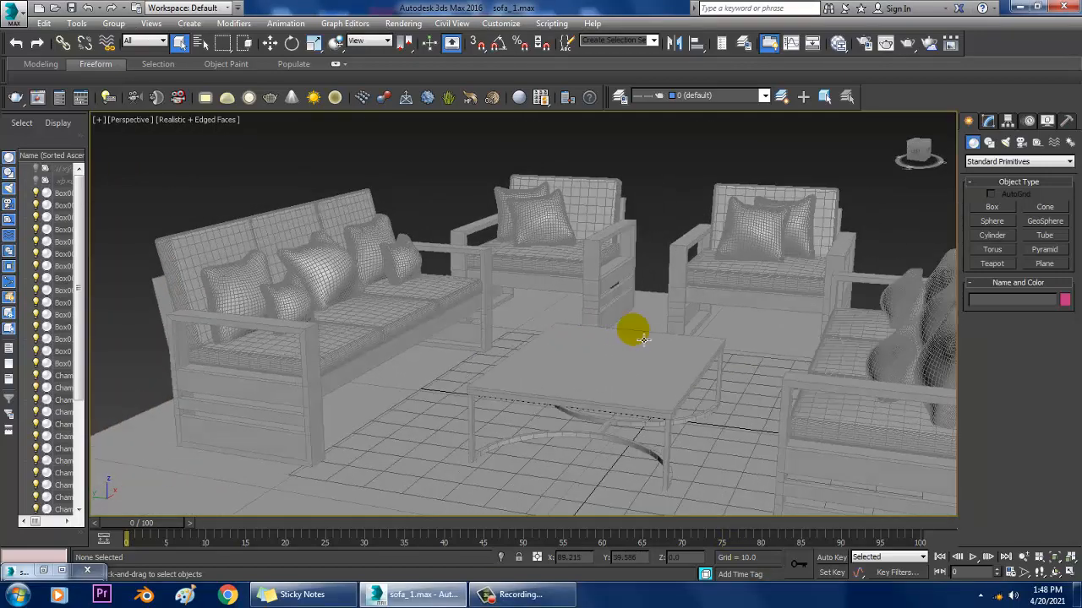
pyautogui.scroll(-3, 633, 330)
pyautogui.click(573, 311)
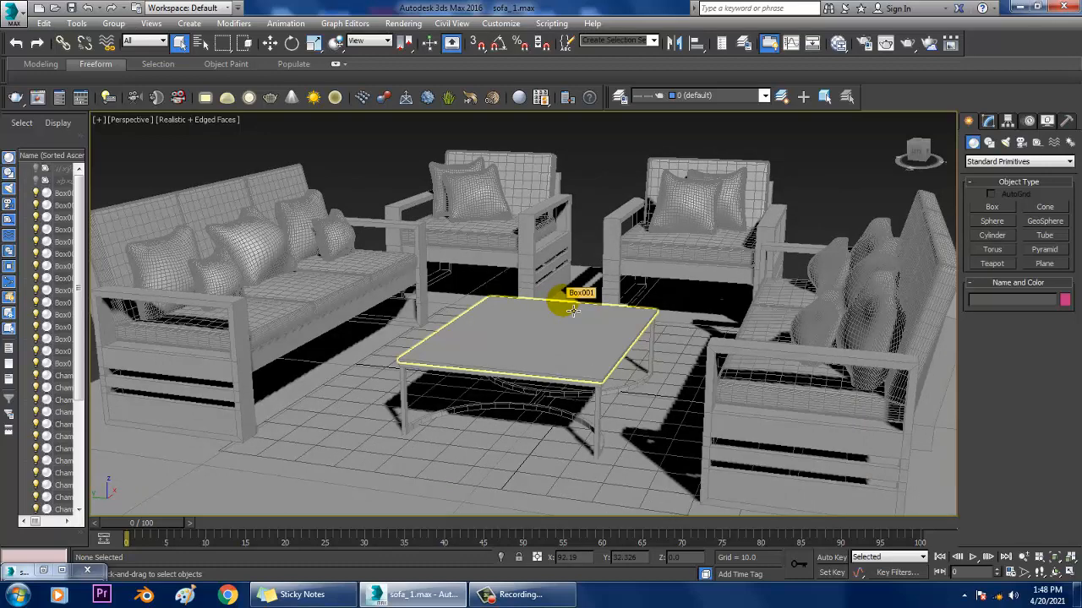
pyautogui.moveTo(610, 364); pyautogui.dragTo(701, 320, button='middle')
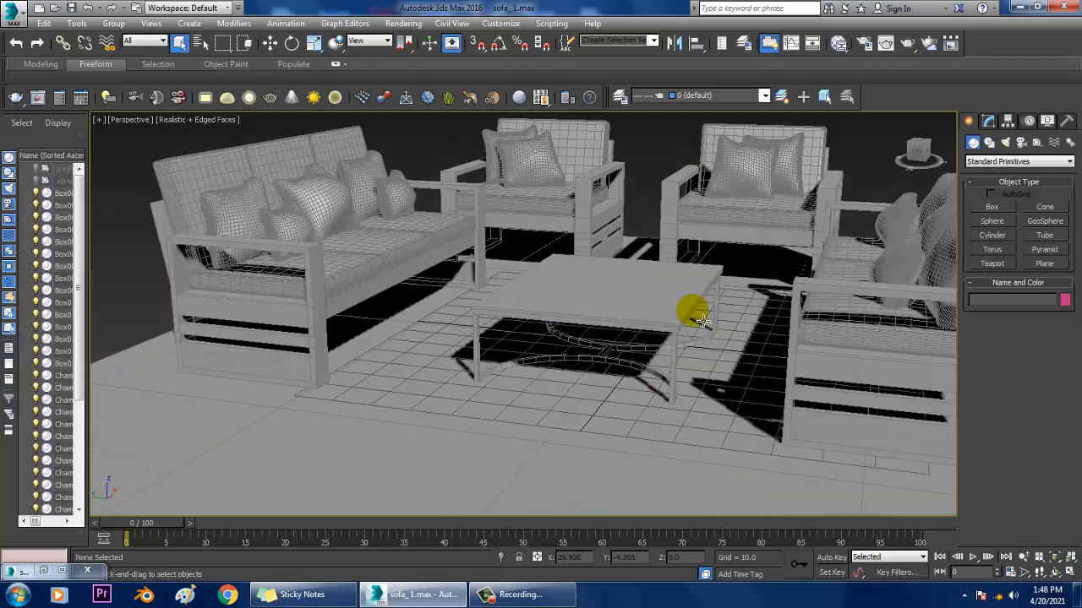
pyautogui.scroll(5, 701, 320)
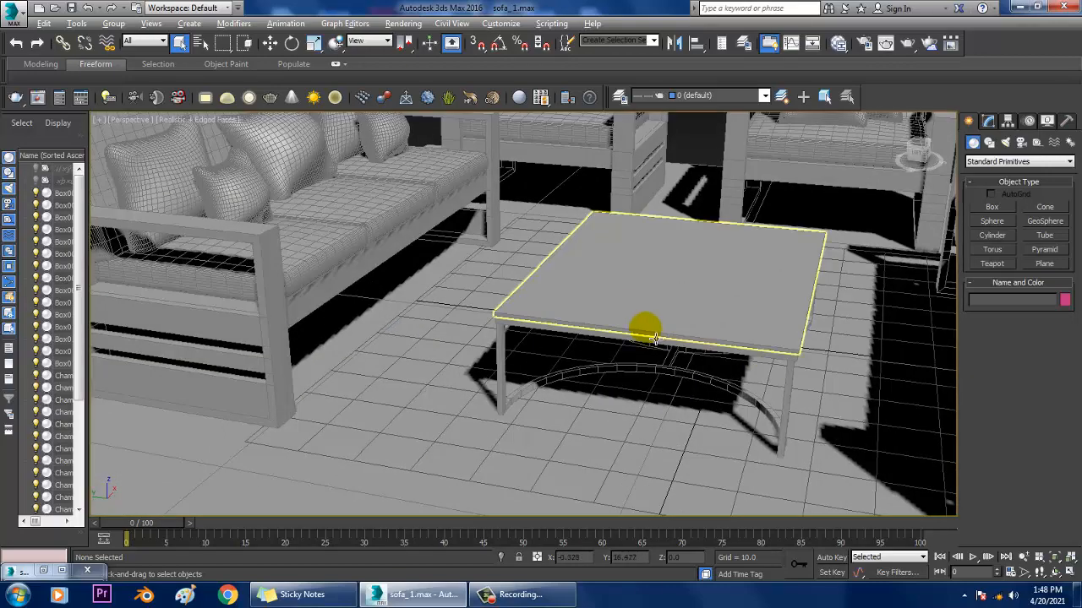
pyautogui.scroll(-6, 655, 338)
pyautogui.moveTo(592, 310); pyautogui.dragTo(479, 343, button='middle')
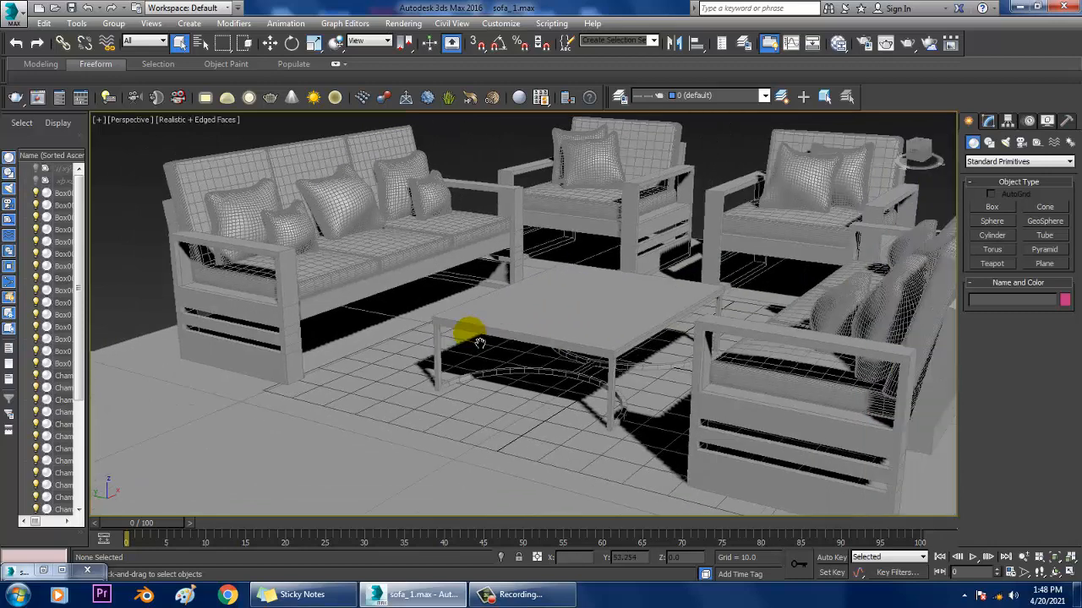
pyautogui.scroll(1, 479, 343)
# Set the scene's renderer to V-Ray Adv 3.30.05 in the render setup
pyautogui.click(404, 23)
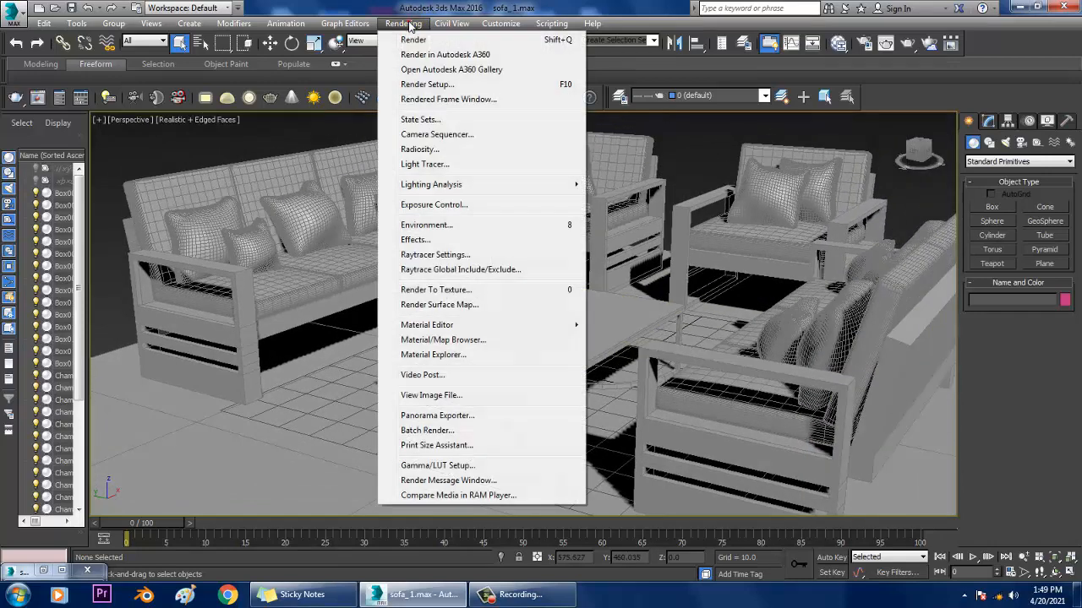
pyautogui.click(461, 84)
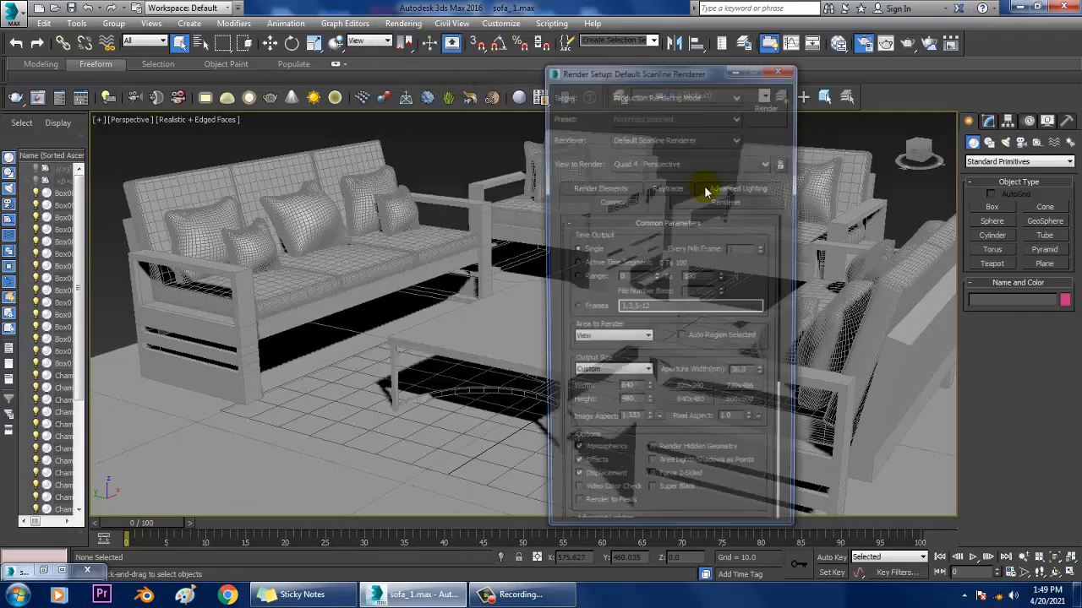
pyautogui.click(661, 139)
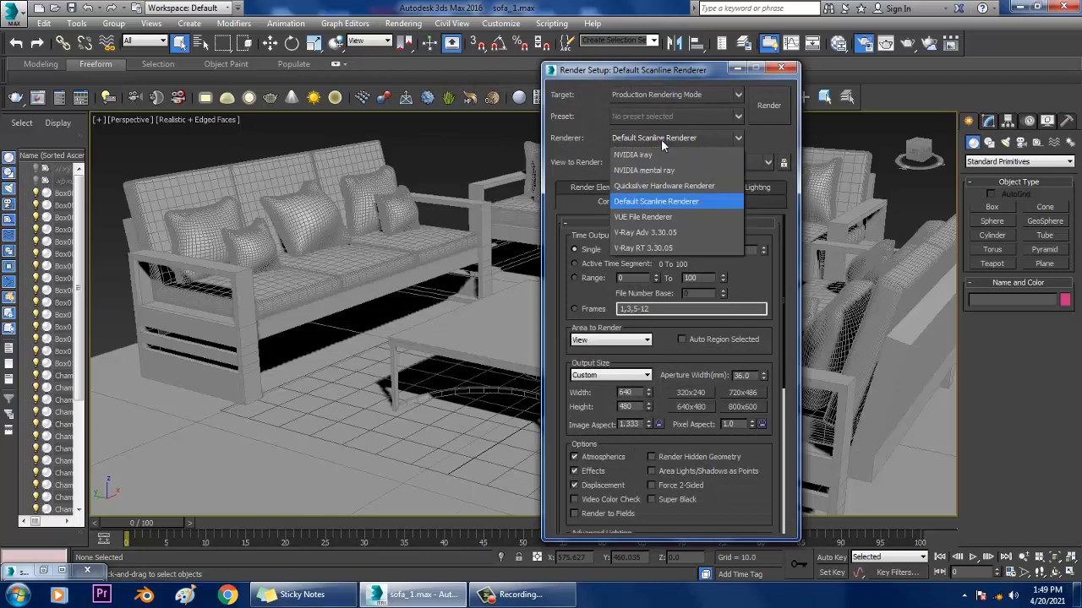
pyautogui.click(661, 233)
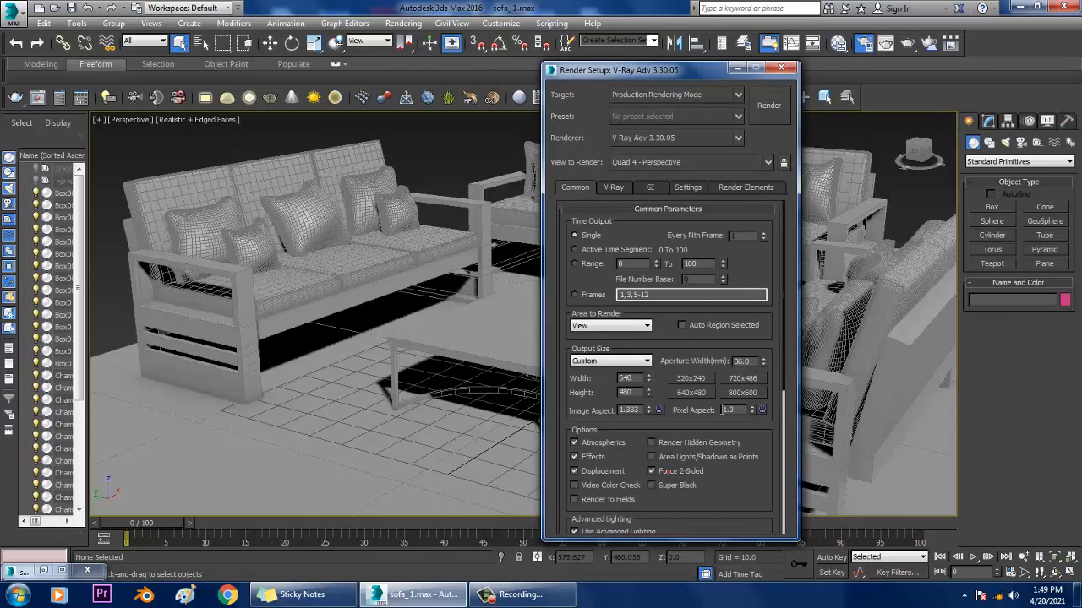
pyautogui.click(784, 70)
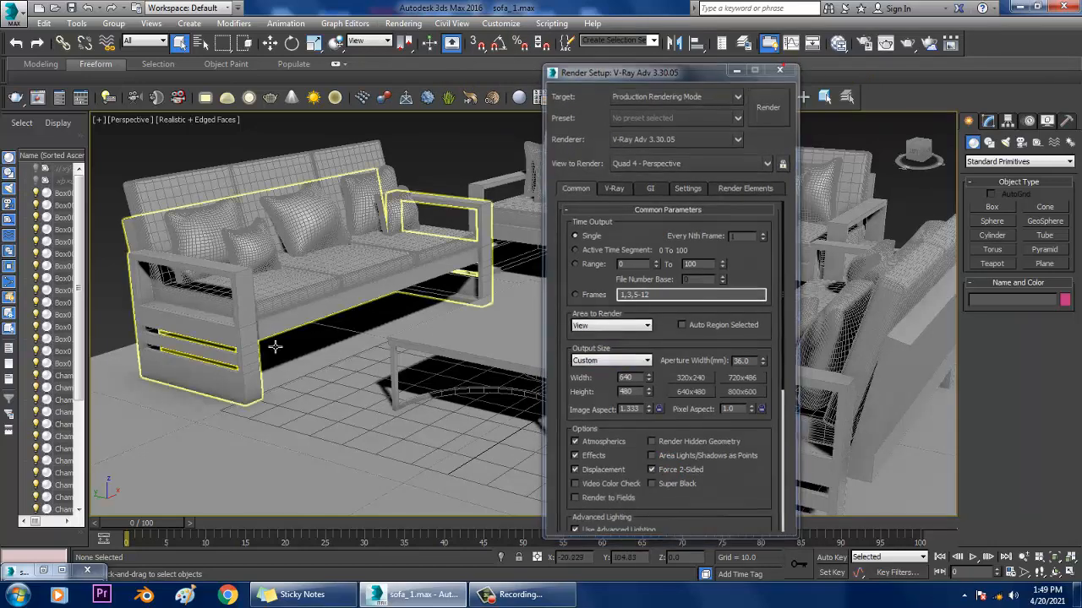
# Select the three-seat sofa's frame and create a VRayMtl material named wood 1 in the Slate Material Editor
pyautogui.click(240, 287)
pyautogui.keyDown('alt'); pyautogui.moveTo(240, 287); pyautogui.dragTo(600, 327, button='middle'); pyautogui.keyUp('alt')
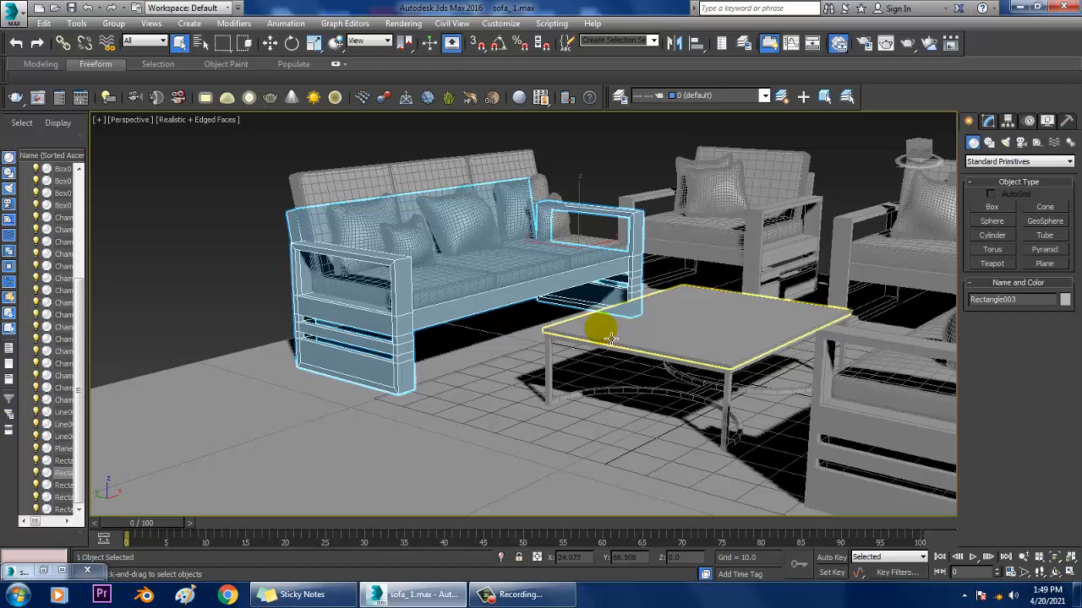
pyautogui.press('m')
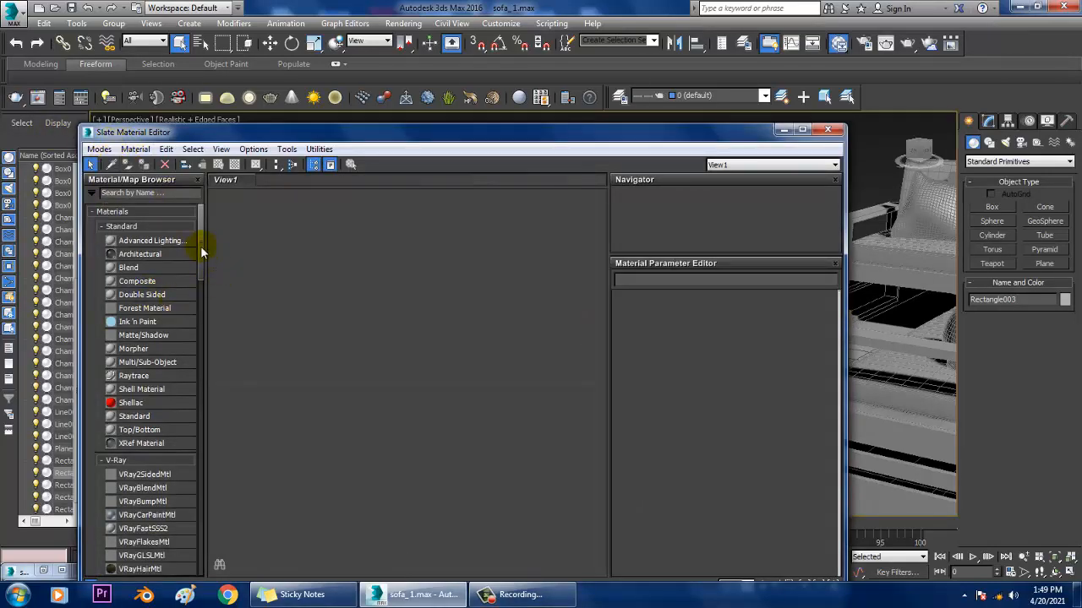
pyautogui.moveTo(200, 246); pyautogui.dragTo(193, 454)
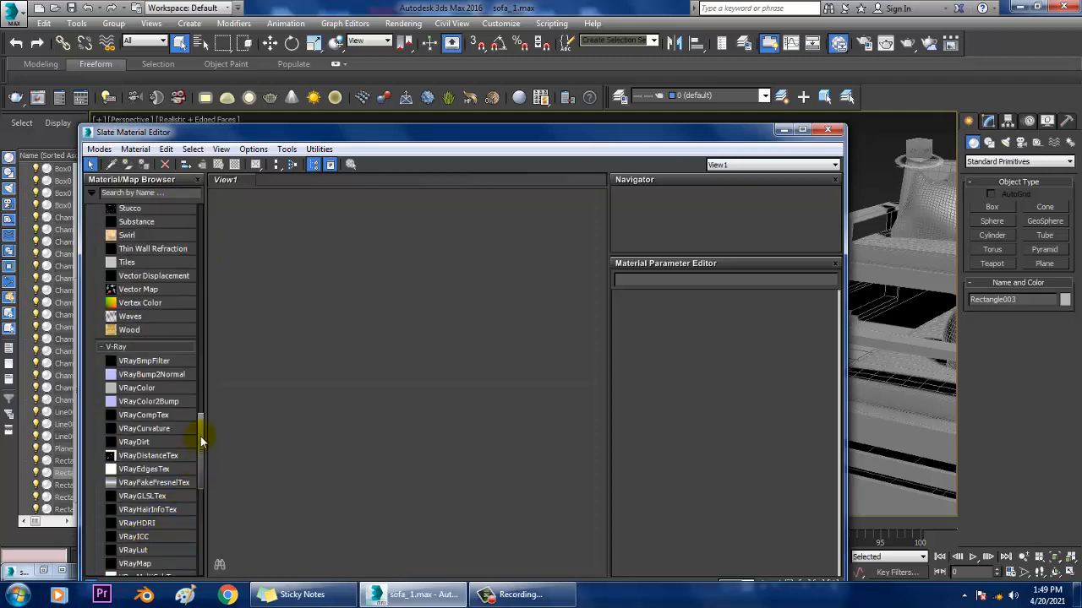
pyautogui.moveTo(200, 436); pyautogui.dragTo(205, 474)
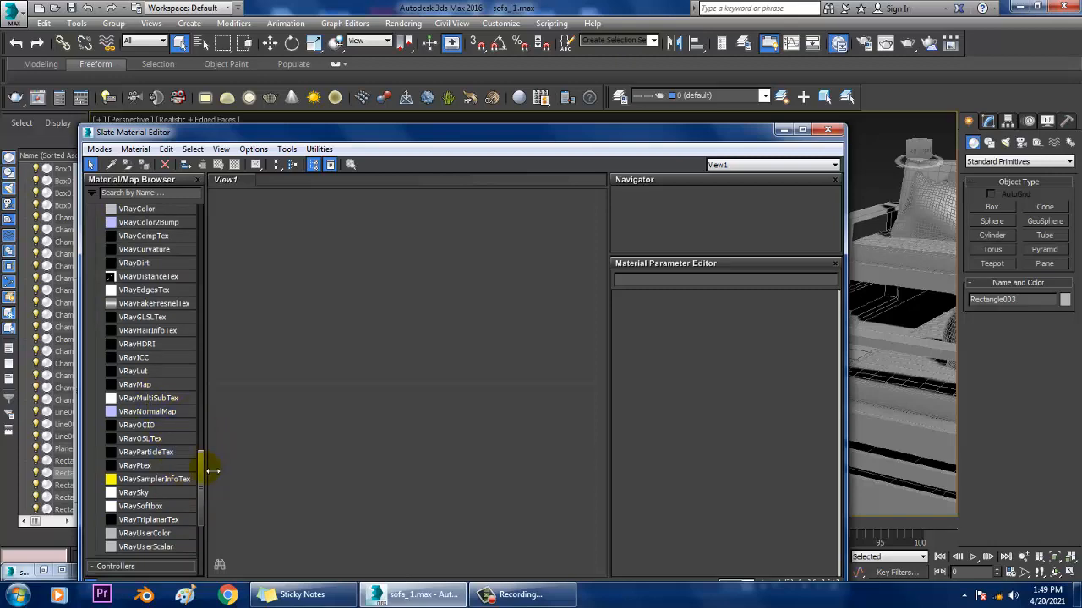
pyautogui.moveTo(200, 475); pyautogui.dragTo(204, 262)
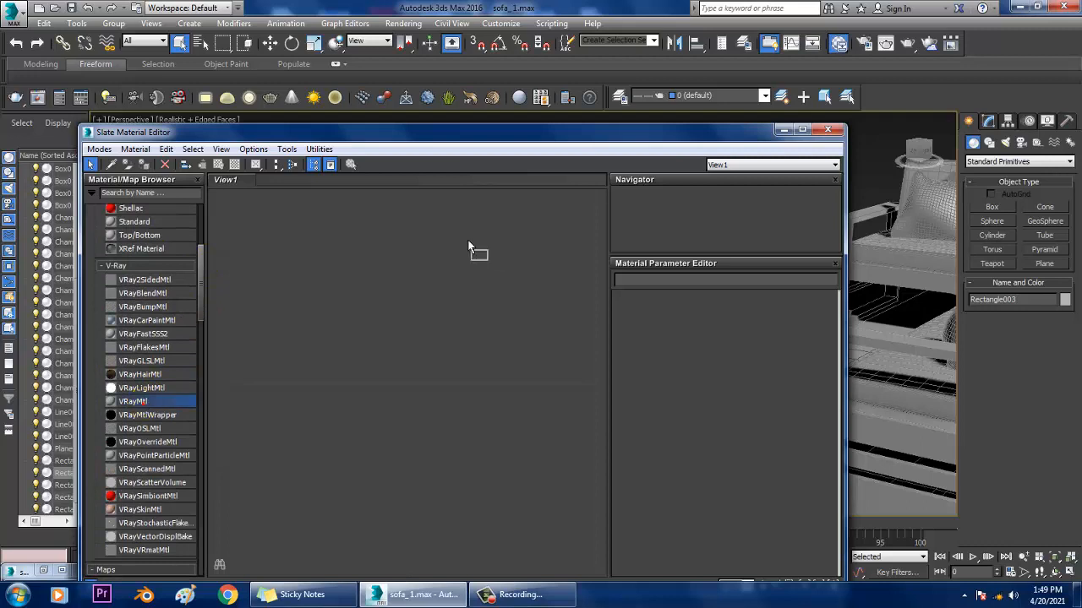
pyautogui.moveTo(468, 245); pyautogui.dragTo(315, 226)
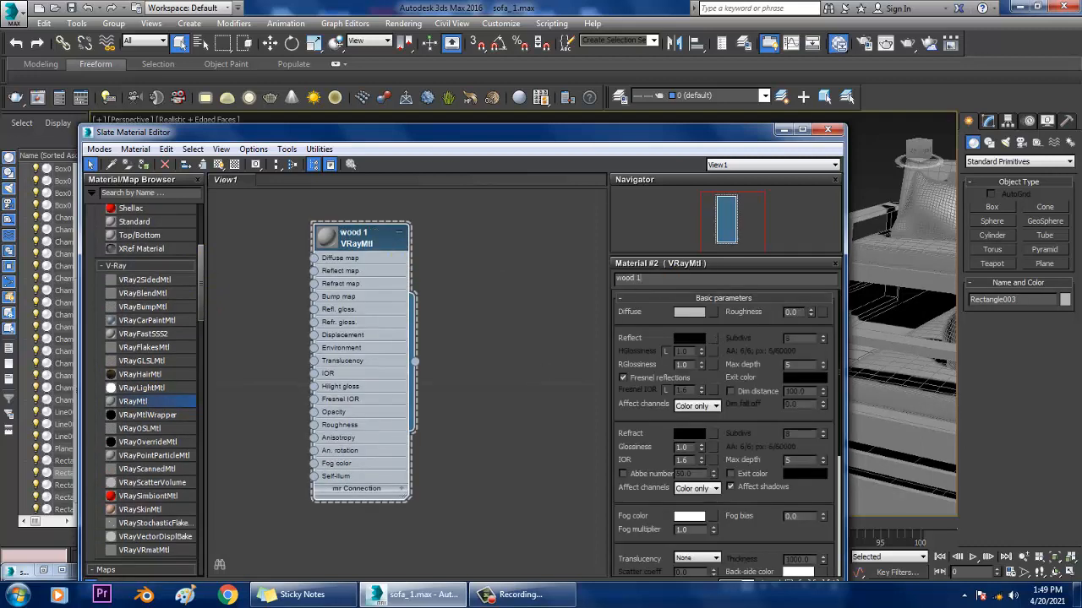
# Add a Bitmap to the material's diffuse map and browse to the Sofa set folder inside April 2021 on drive D
pyautogui.click(713, 312)
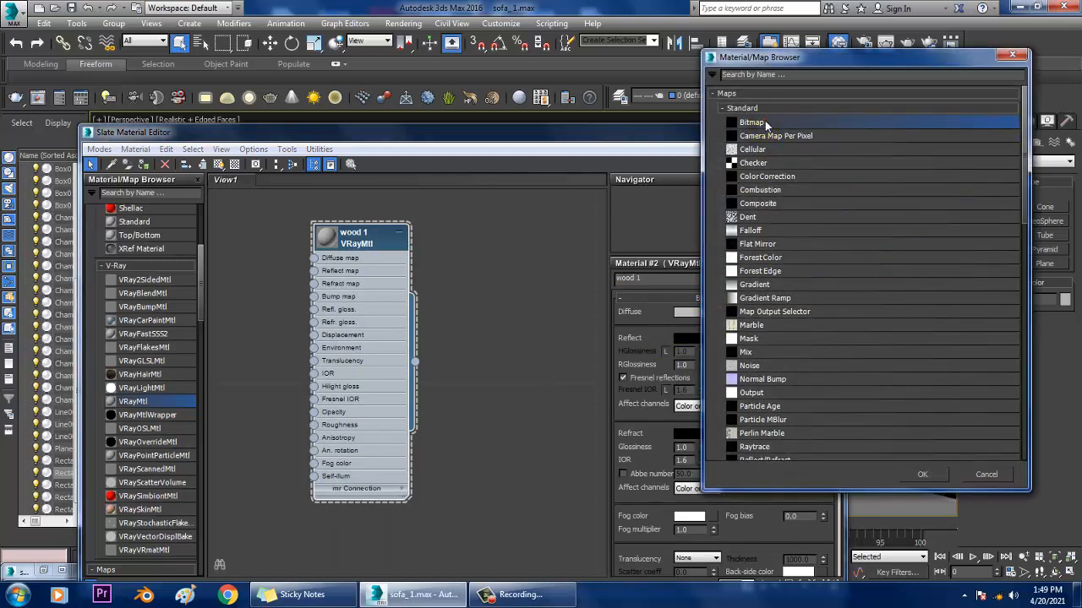
pyautogui.doubleClick(763, 123)
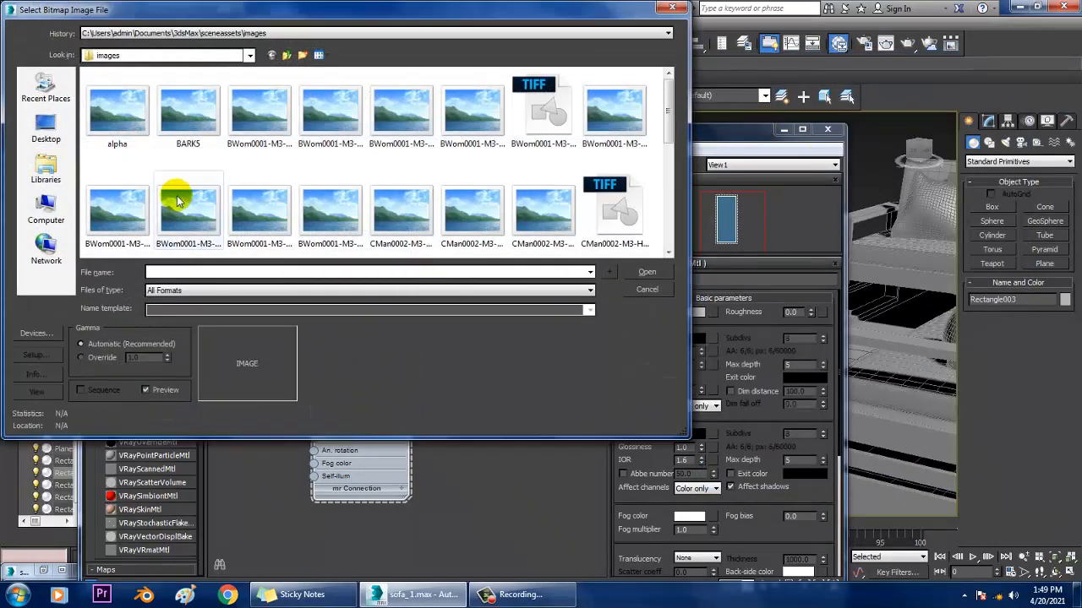
pyautogui.click(44, 207)
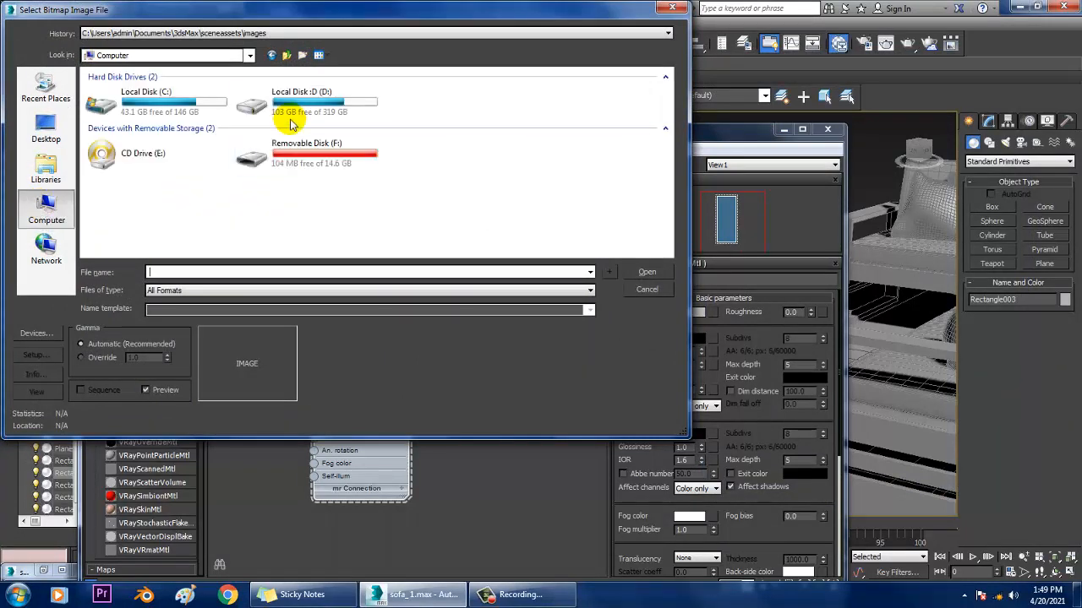
pyautogui.doubleClick(290, 108)
pyautogui.click(184, 180)
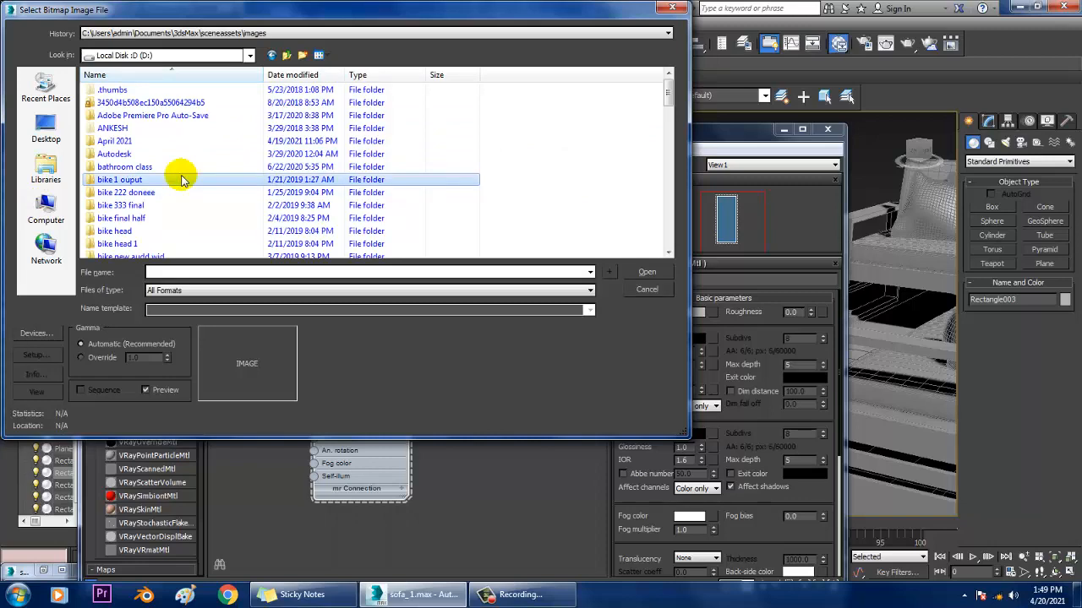
pyautogui.press('a')
pyautogui.press('a')
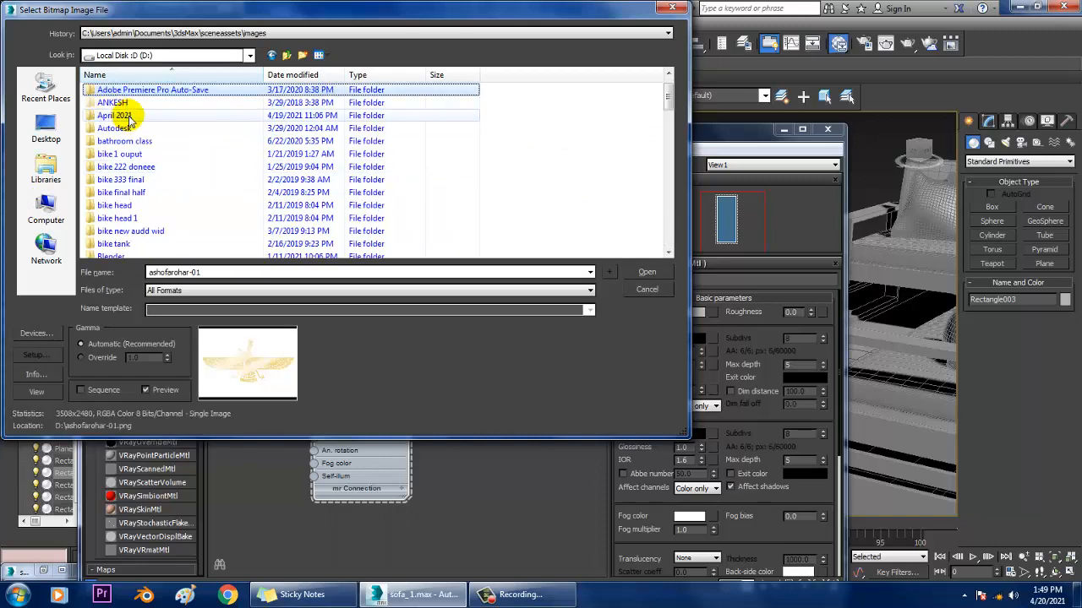
pyautogui.doubleClick(125, 116)
pyautogui.click(330, 107)
pyautogui.scroll(-3, 295, 101)
pyautogui.click(414, 112)
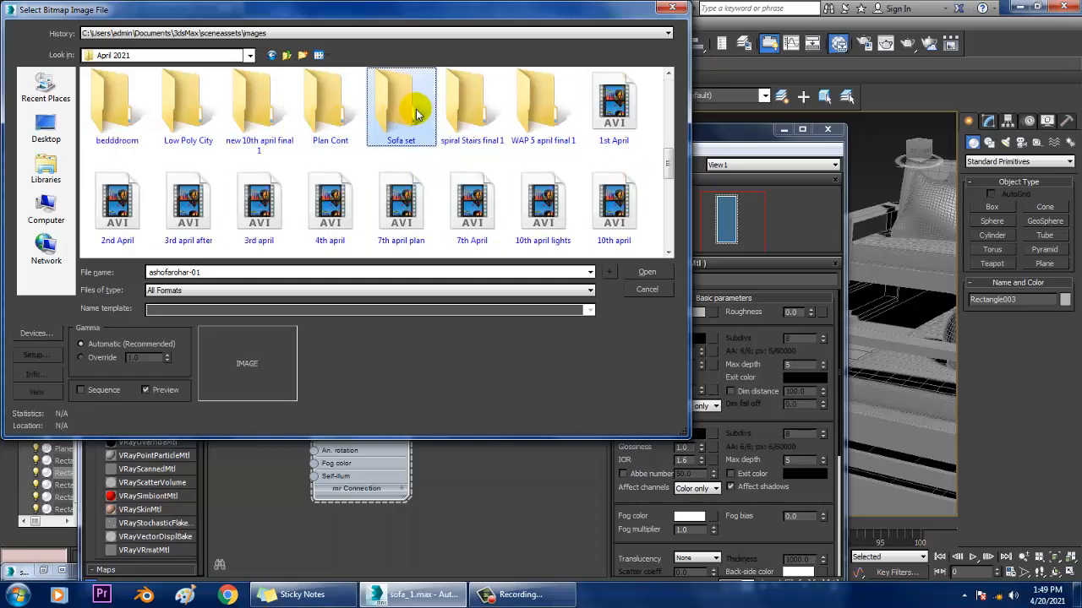
pyautogui.doubleClick(415, 114)
# Preview the fabric and wood textures in the folder and load the wood 1 image as the diffuse bitmap
pyautogui.click(116, 111)
pyautogui.click(187, 111)
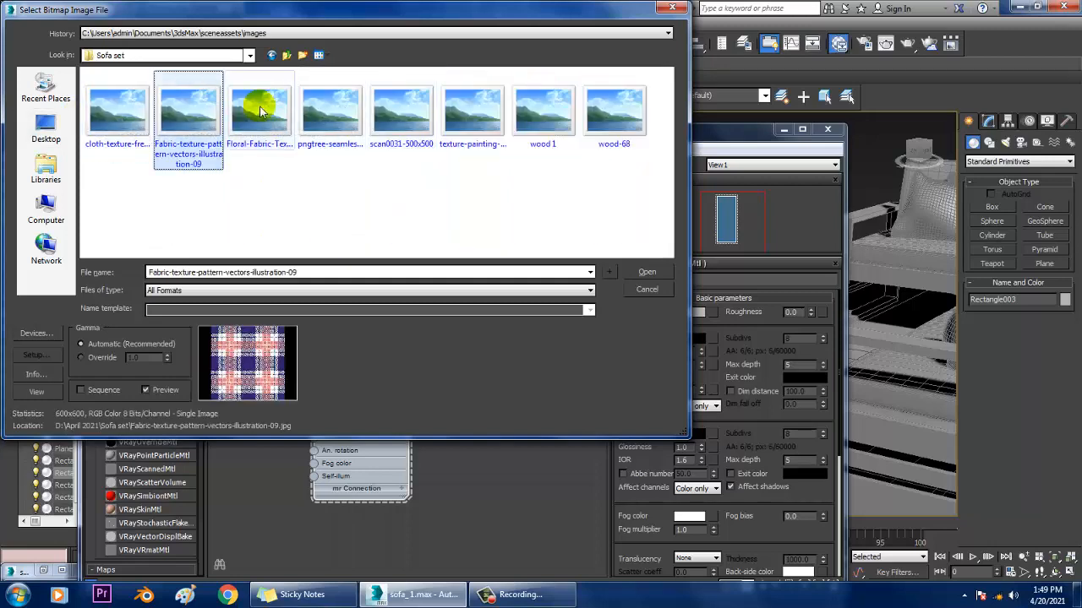
pyautogui.click(259, 110)
pyautogui.click(322, 98)
pyautogui.click(414, 106)
pyautogui.click(498, 114)
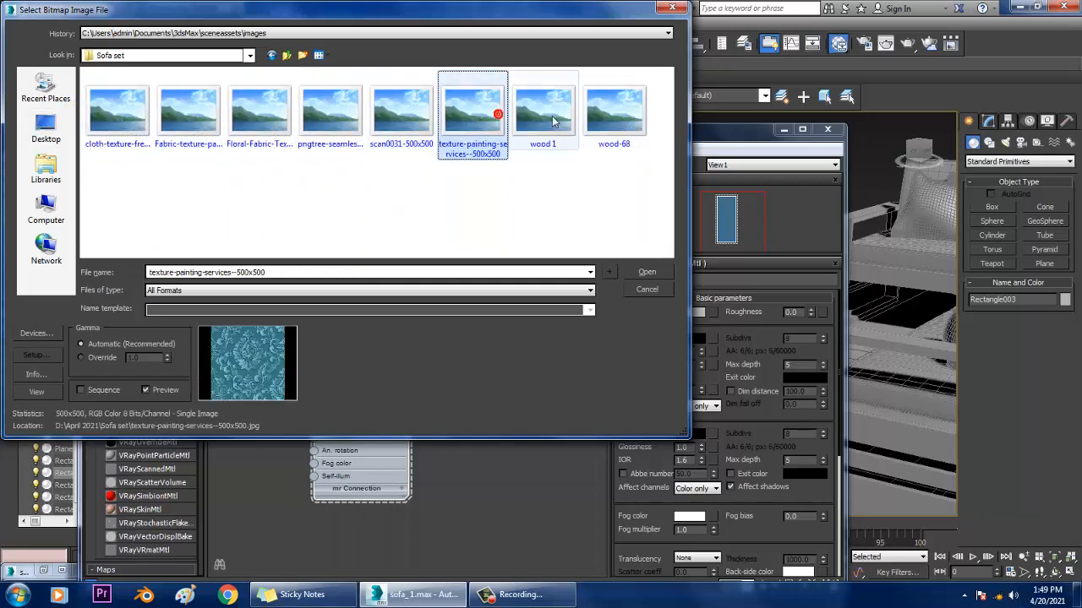
pyautogui.click(549, 114)
pyautogui.click(615, 102)
pyautogui.doubleClick(534, 115)
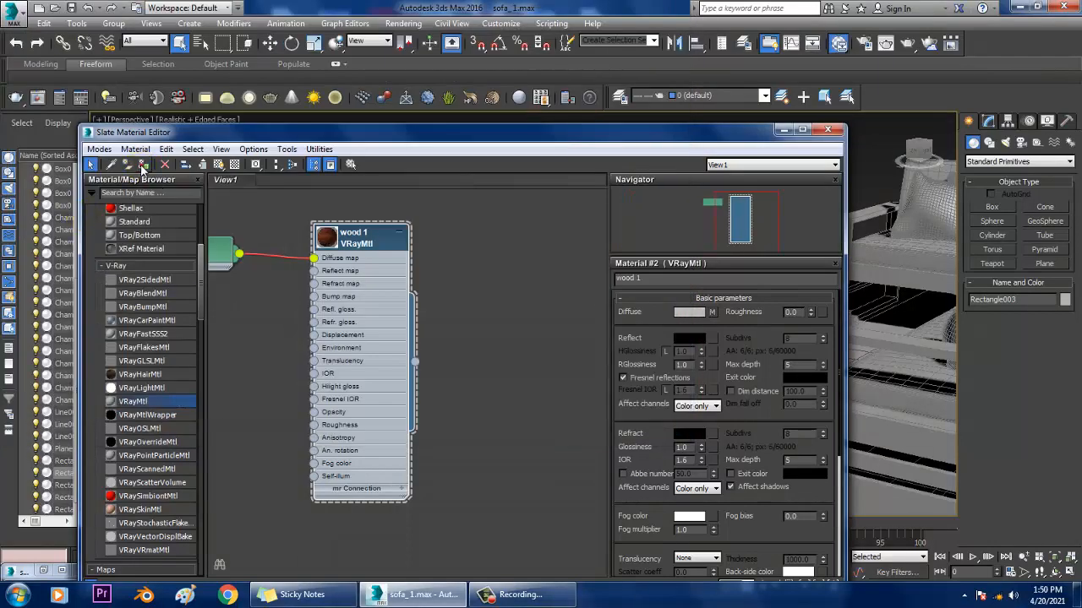
# Assign the wood 1 material to the selected sofa frame and show its texture in the viewport
pyautogui.click(218, 164)
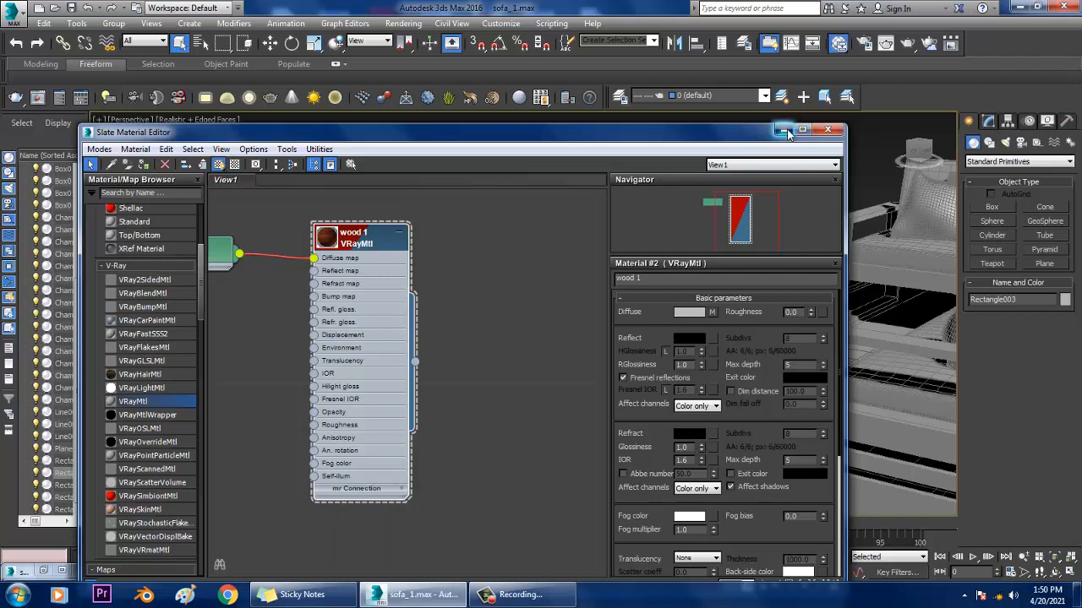
pyautogui.click(788, 133)
pyautogui.keyDown('alt'); pyautogui.moveTo(505, 348); pyautogui.dragTo(585, 339, button='middle'); pyautogui.keyUp('alt')
# Convert the sofa frame to an editable poly, collapsing its MassFX Rigid Body modifier
pyautogui.click(988, 122)
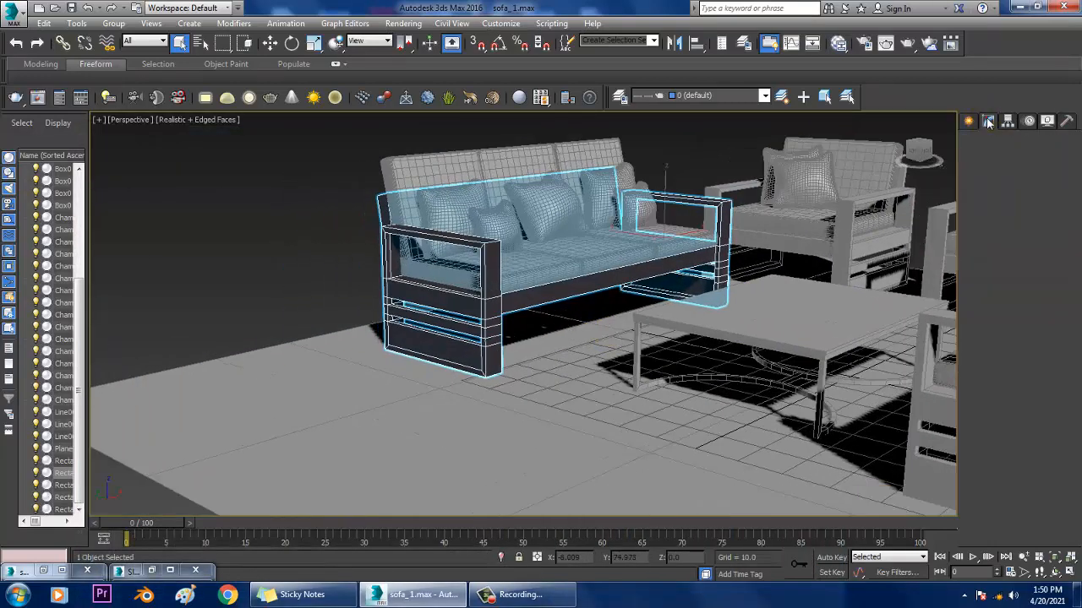
pyautogui.click(988, 122)
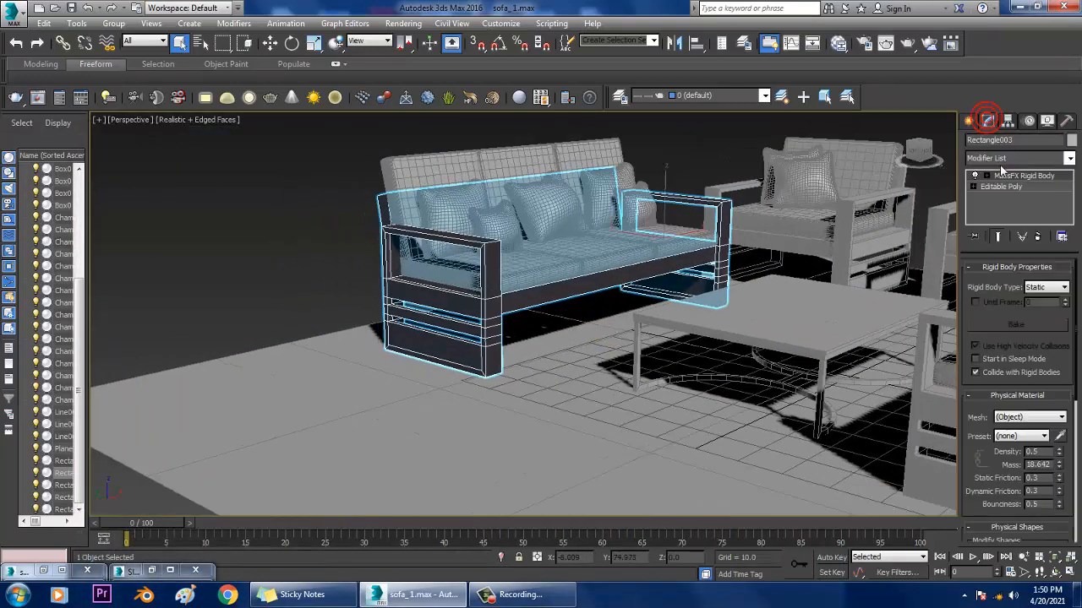
pyautogui.rightClick(489, 253)
pyautogui.moveTo(549, 396)
pyautogui.click(662, 406)
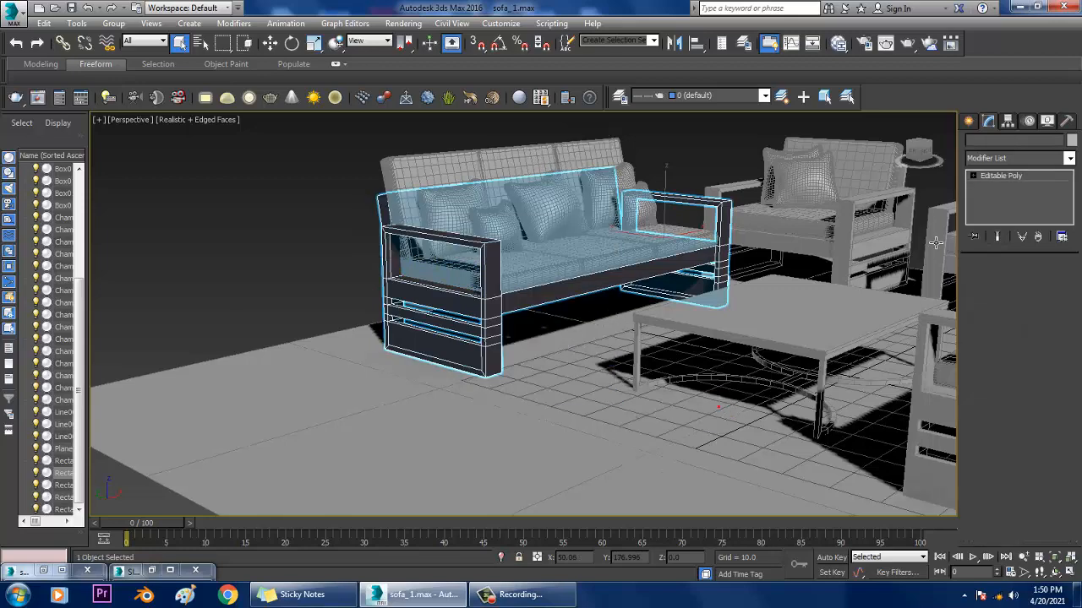
# Add a UVW Map modifier to the sofa frame and set its mapping type to Box
pyautogui.click(1003, 159)
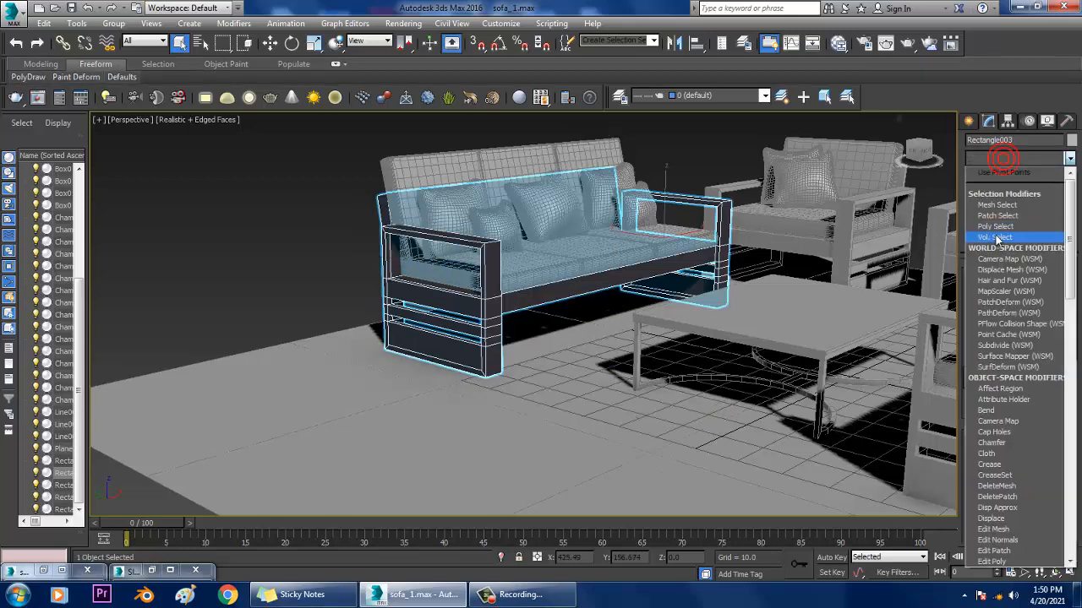
pyautogui.press('u')
pyautogui.click(992, 442)
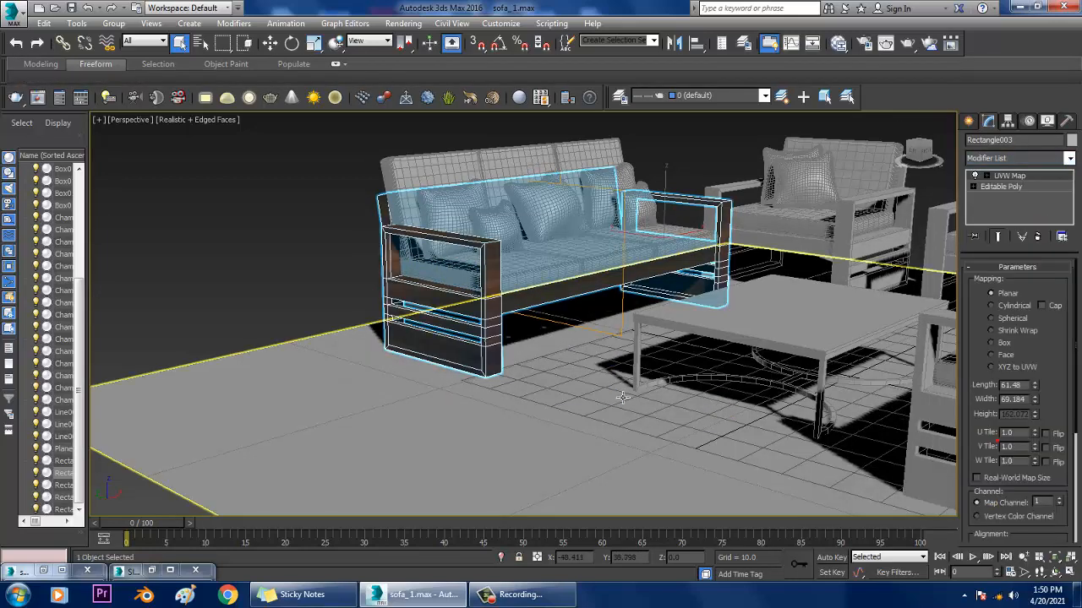
pyautogui.moveTo(550, 335)
pyautogui.keyDown('alt'); pyautogui.mouseDown(button='middle')
pyautogui.moveTo(573, 336)
pyautogui.moveTo(557, 337)
pyautogui.mouseUp(button='middle'); pyautogui.keyUp('alt')
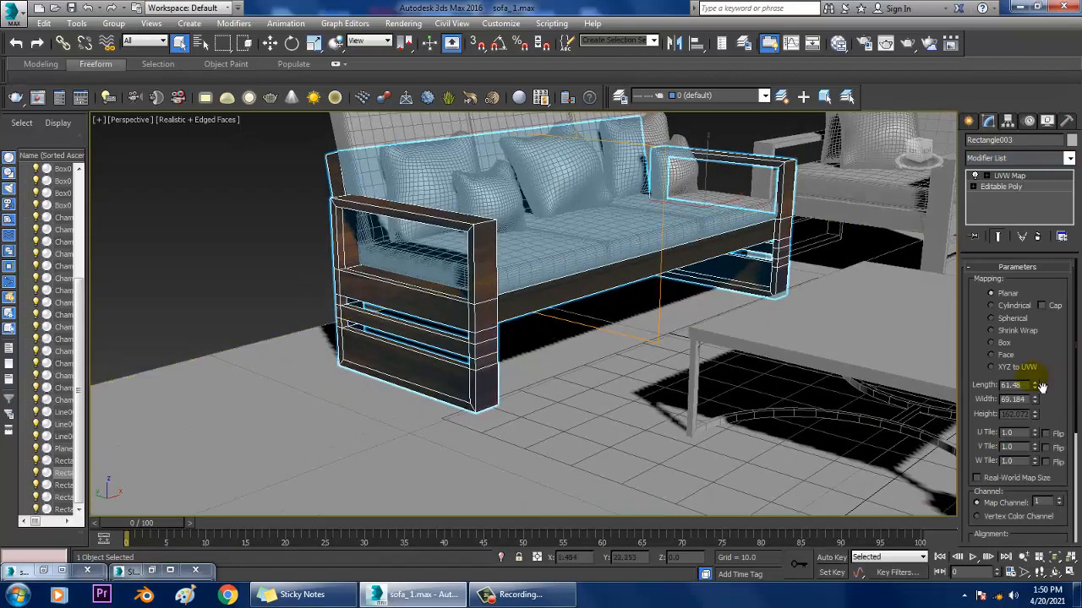
pyautogui.click(993, 342)
pyautogui.keyDown('alt'); pyautogui.moveTo(646, 348); pyautogui.dragTo(621, 319, button='middle'); pyautogui.keyUp('alt')
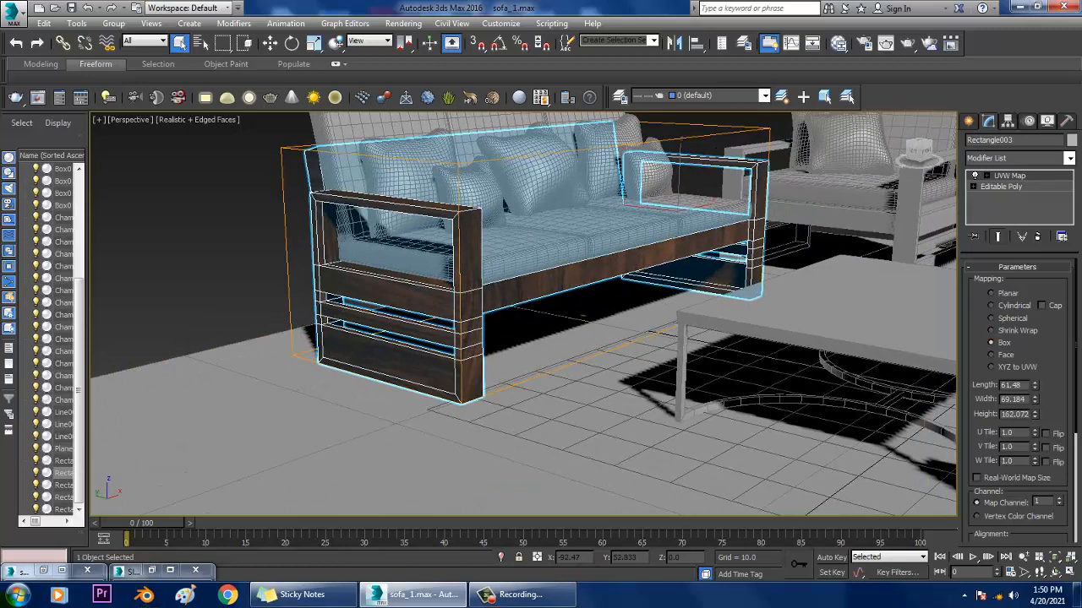
# Set the wood 1 material's reflection color to gray 74 and deselect the sofa frame to inspect it
pyautogui.press('m')
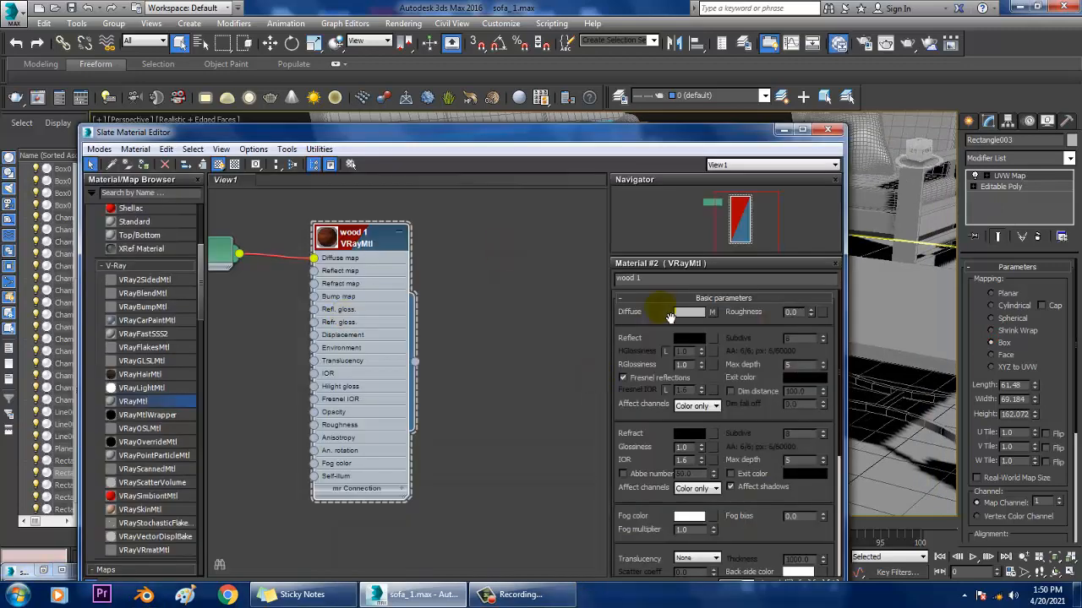
pyautogui.click(689, 338)
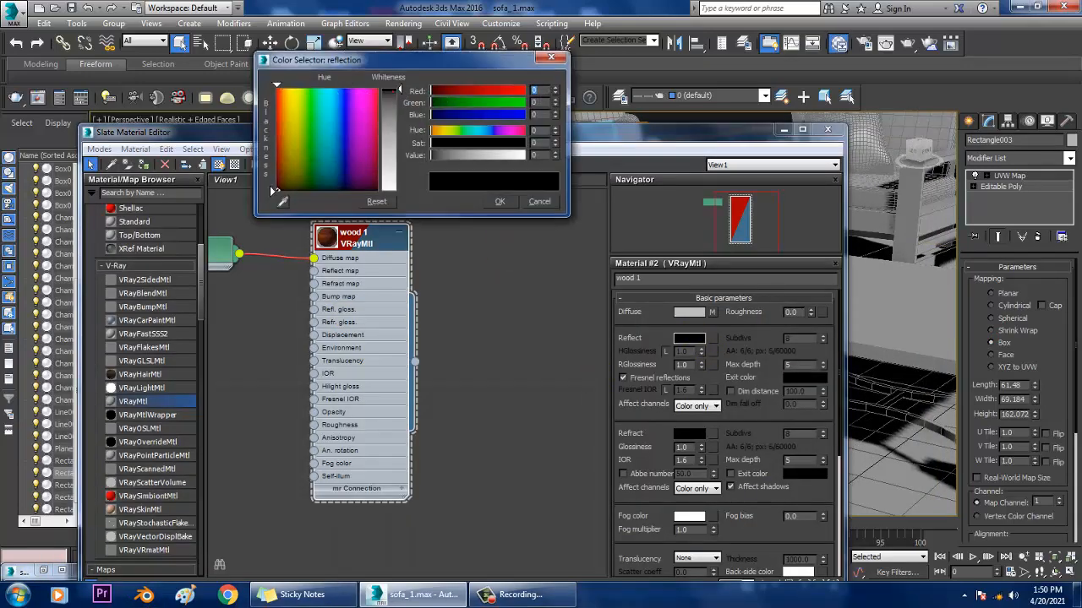
pyautogui.moveTo(392, 130); pyautogui.dragTo(392, 119)
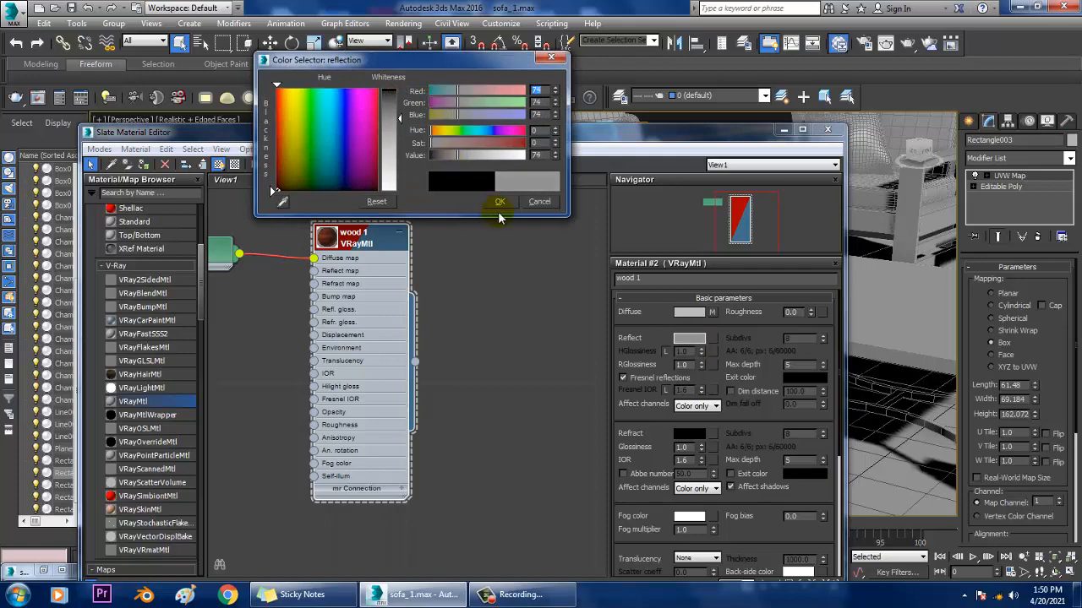
pyautogui.click(500, 202)
pyautogui.click(829, 129)
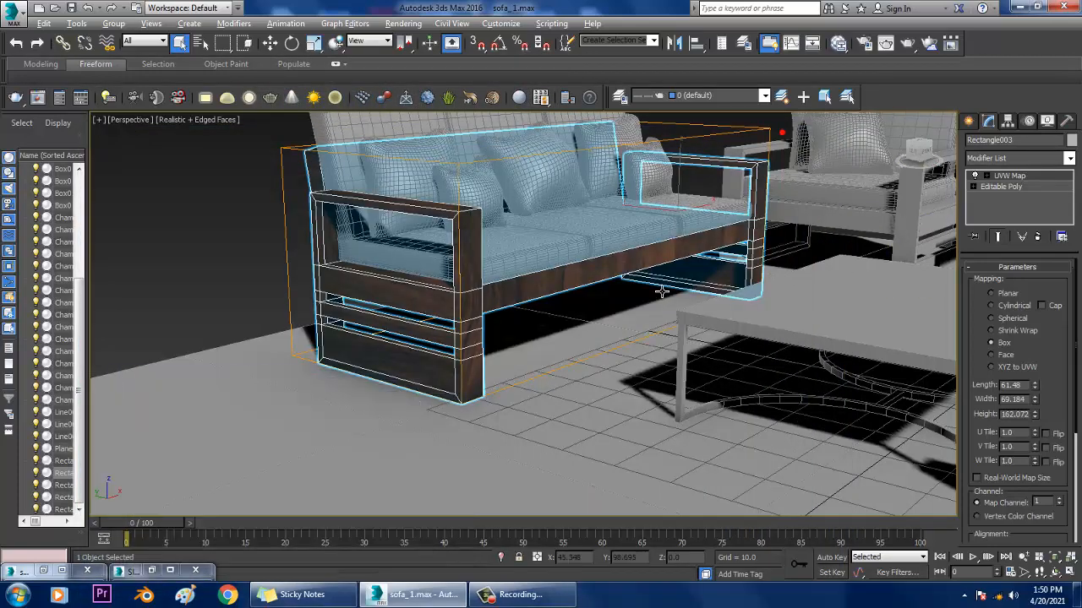
pyautogui.moveTo(673, 308); pyautogui.dragTo(583, 273, button='middle')
pyautogui.click(221, 206)
pyautogui.scroll(5, 668, 298)
pyautogui.scroll(-6, 583, 274)
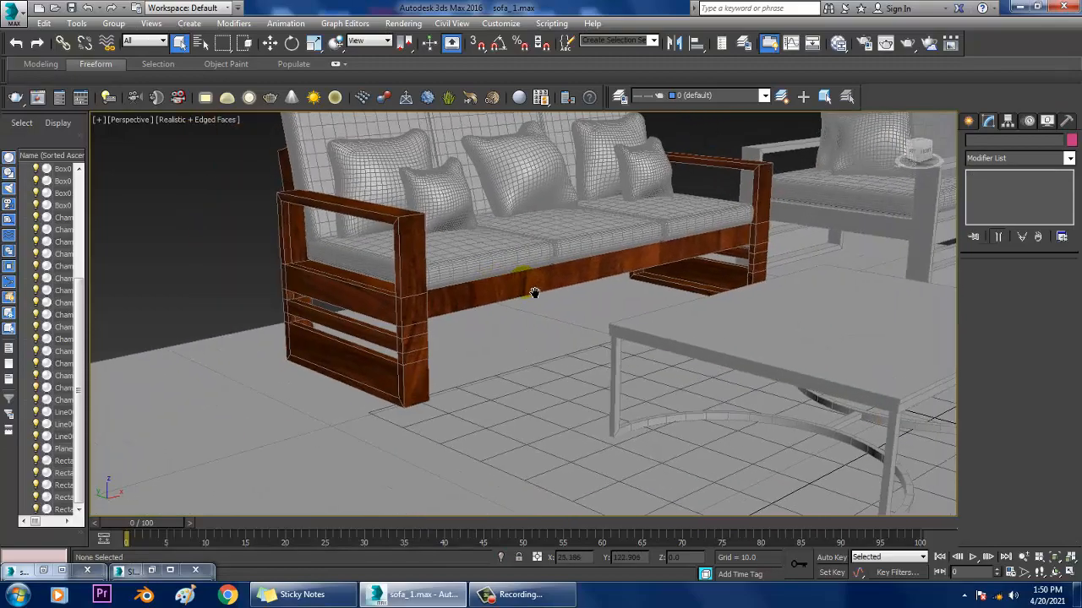
# Select the sofa's near-end seat cushion and create a VRayMtl material named fabric 1
pyautogui.moveTo(847, 238); pyautogui.dragTo(782, 265, button='middle')
pyautogui.keyDown('alt'); pyautogui.moveTo(625, 233); pyautogui.dragTo(667, 337, button='middle'); pyautogui.keyUp('alt')
pyautogui.click(458, 316)
pyautogui.moveTo(554, 339)
pyautogui.keyDown('alt'); pyautogui.mouseDown(button='middle')
pyautogui.moveTo(535, 344)
pyautogui.moveTo(553, 348)
pyautogui.mouseUp(button='middle'); pyautogui.keyUp('alt')
pyautogui.scroll(3, 536, 343)
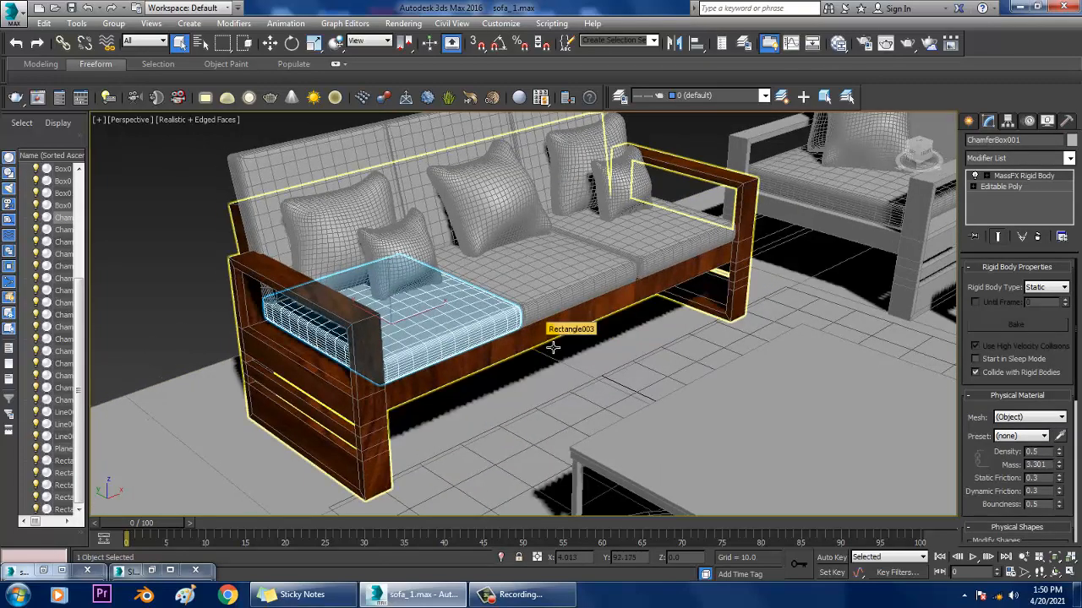
pyautogui.press('m')
pyautogui.moveTo(459, 321); pyautogui.dragTo(549, 322, button='middle')
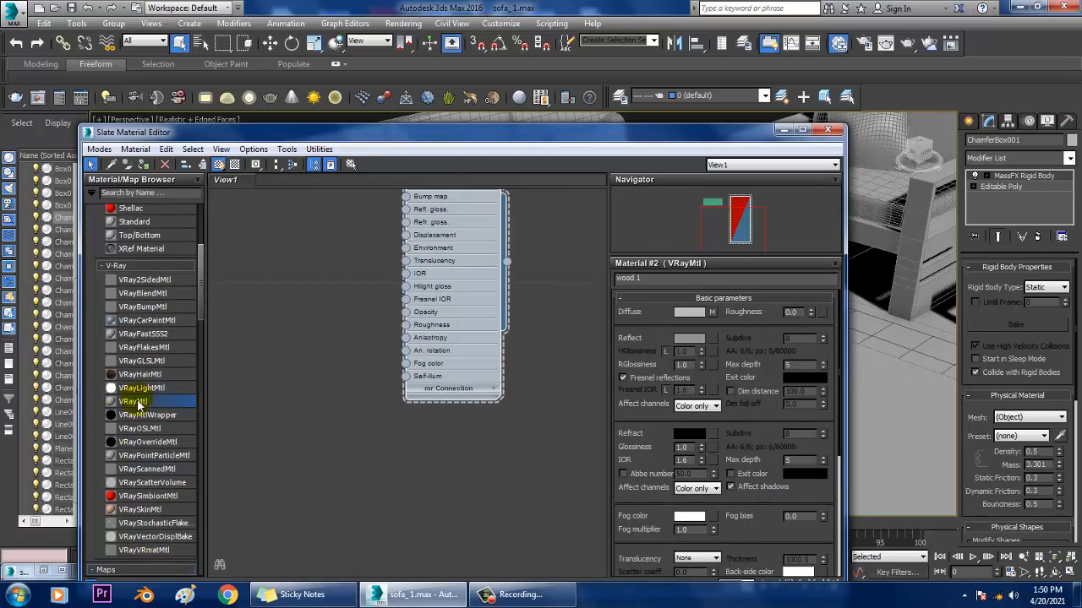
pyautogui.moveTo(330, 432); pyautogui.dragTo(330, 433)
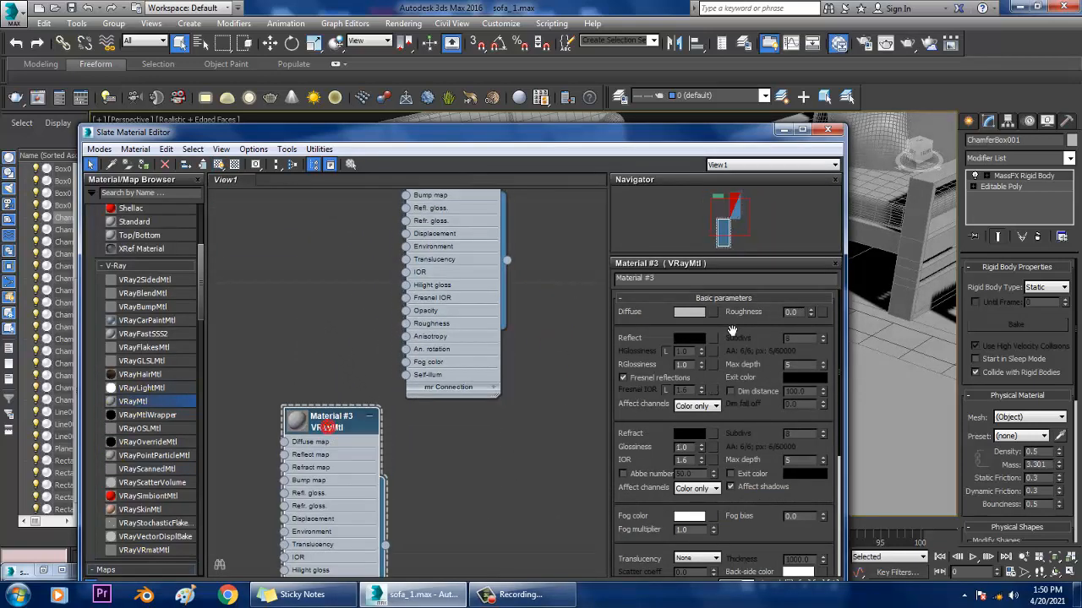
pyautogui.write('fabric 1')
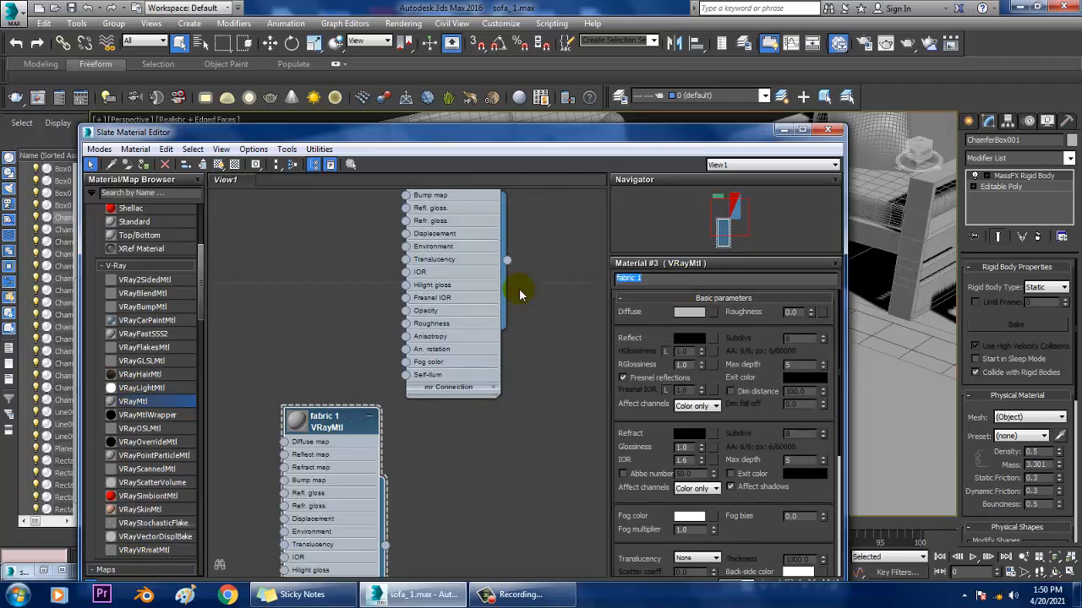
# Preview the texture images, load a beige fabric image as fabric 1's diffuse bitmap, and apply the material to the seat cushion
pyautogui.click(712, 313)
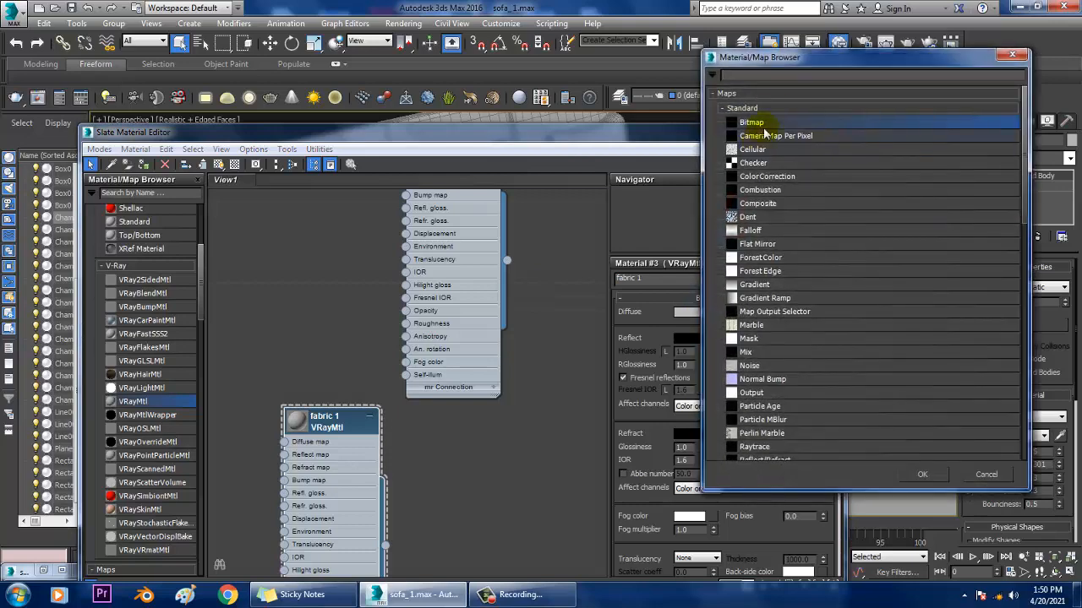
pyautogui.doubleClick(769, 125)
pyautogui.click(118, 118)
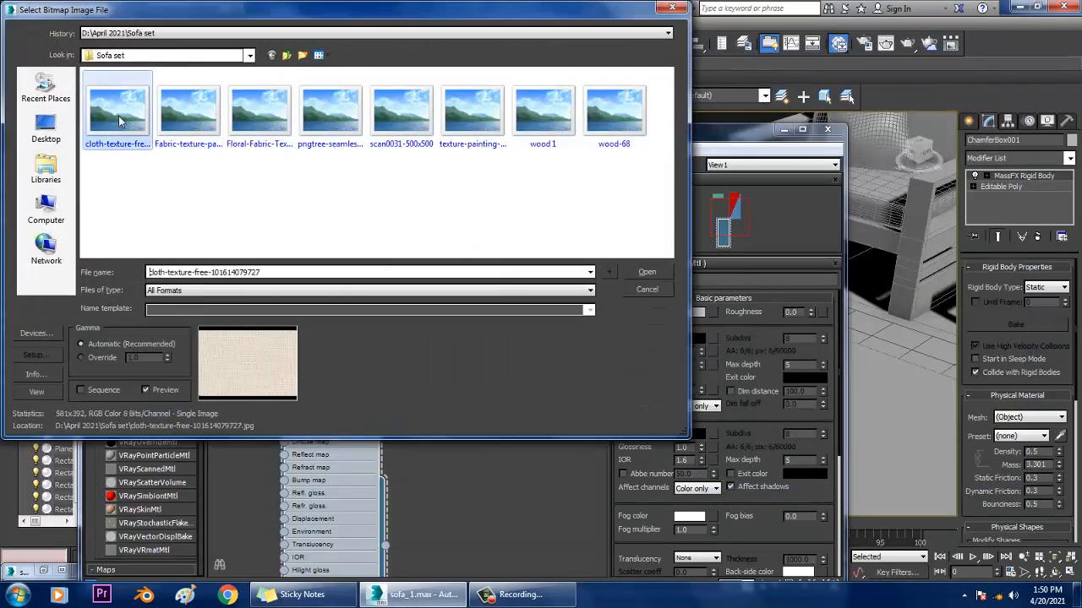
pyautogui.press('Right')
pyautogui.press('Right')
pyautogui.press('Right')
pyautogui.press('Right')
pyautogui.press('Right')
pyautogui.press('Right')
pyautogui.press('Right')
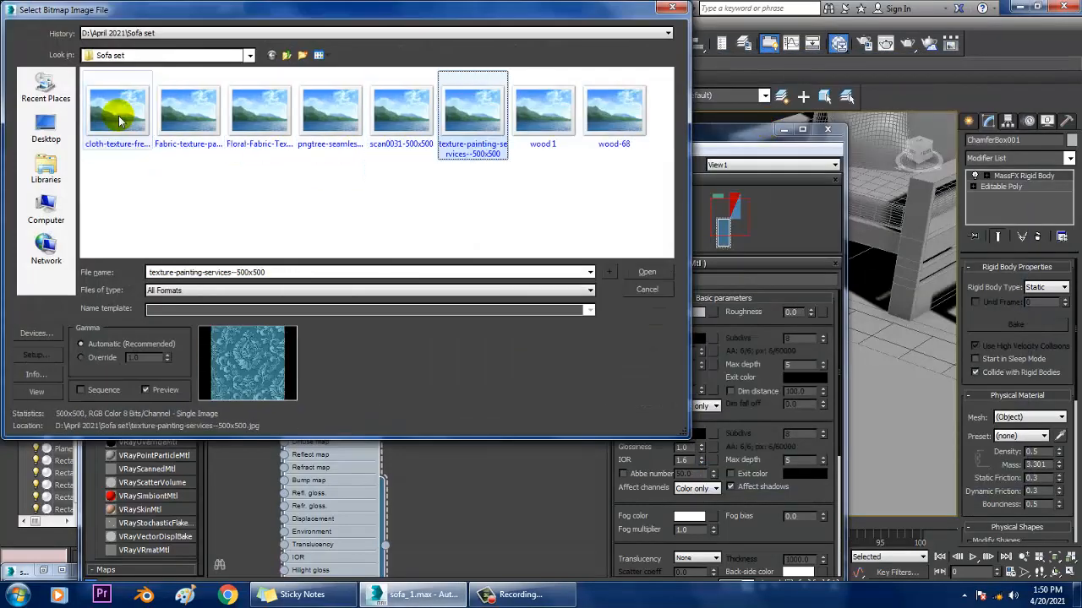
pyautogui.press('Left')
pyautogui.press('Left')
pyautogui.press('Left')
pyautogui.press('Left')
pyautogui.press('Left')
pyautogui.press('Left')
pyautogui.press('Left')
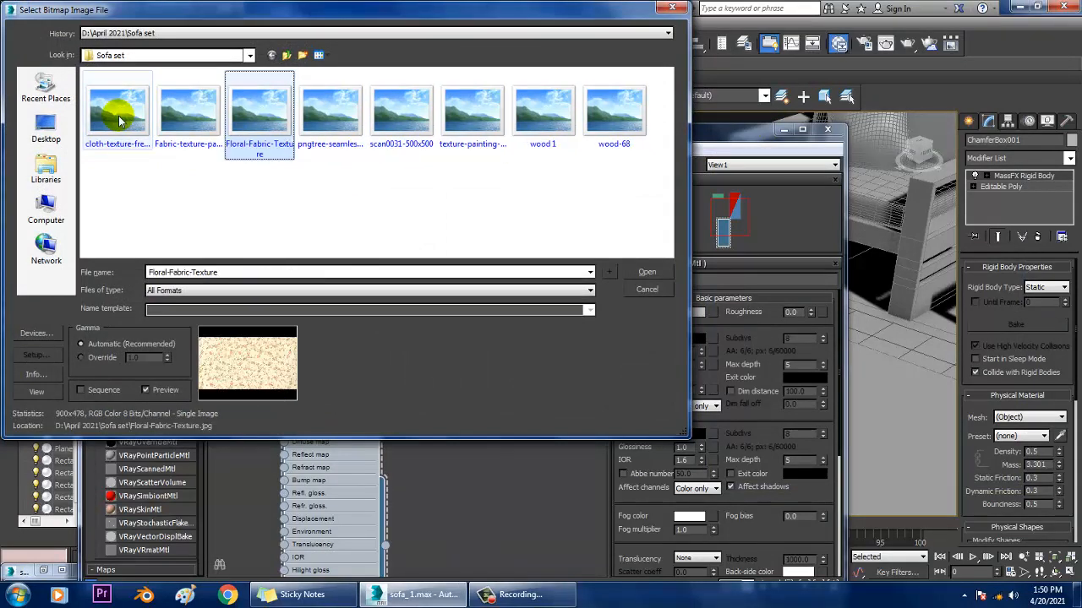
pyautogui.press('Return')
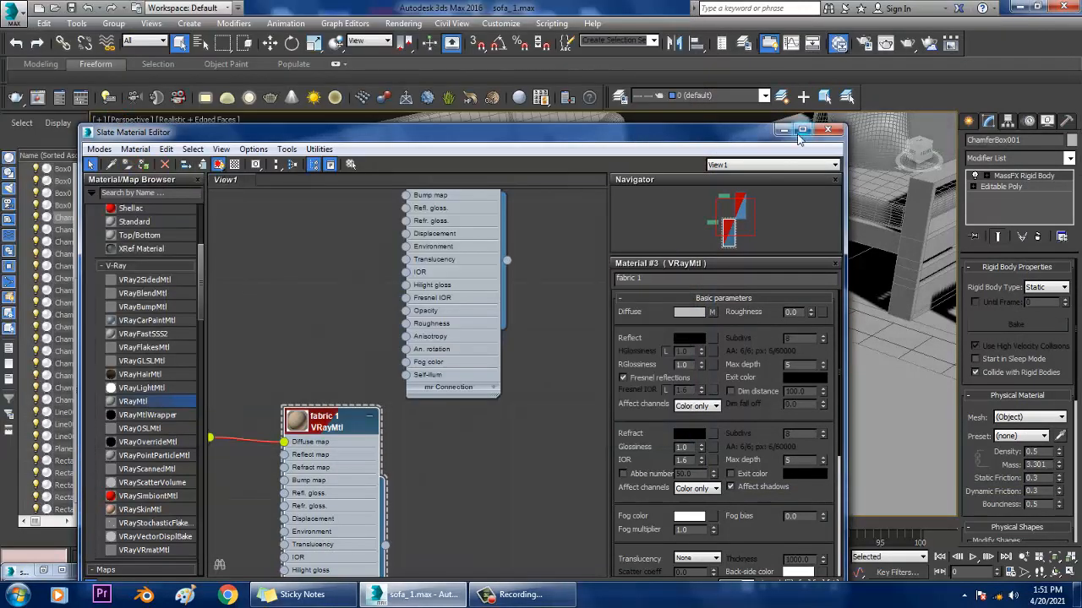
# Move the material editor clear of the sofa and convert the selected seat cushion to an editable poly
pyautogui.moveTo(756, 133); pyautogui.dragTo(676, 307)
pyautogui.moveTo(650, 389); pyautogui.dragTo(610, 484)
pyautogui.moveTo(557, 368)
pyautogui.keyDown('alt'); pyautogui.mouseDown(button='middle')
pyautogui.moveTo(534, 369)
pyautogui.moveTo(568, 370)
pyautogui.mouseUp(button='middle'); pyautogui.keyUp('alt')
pyautogui.scroll(4, 544, 369)
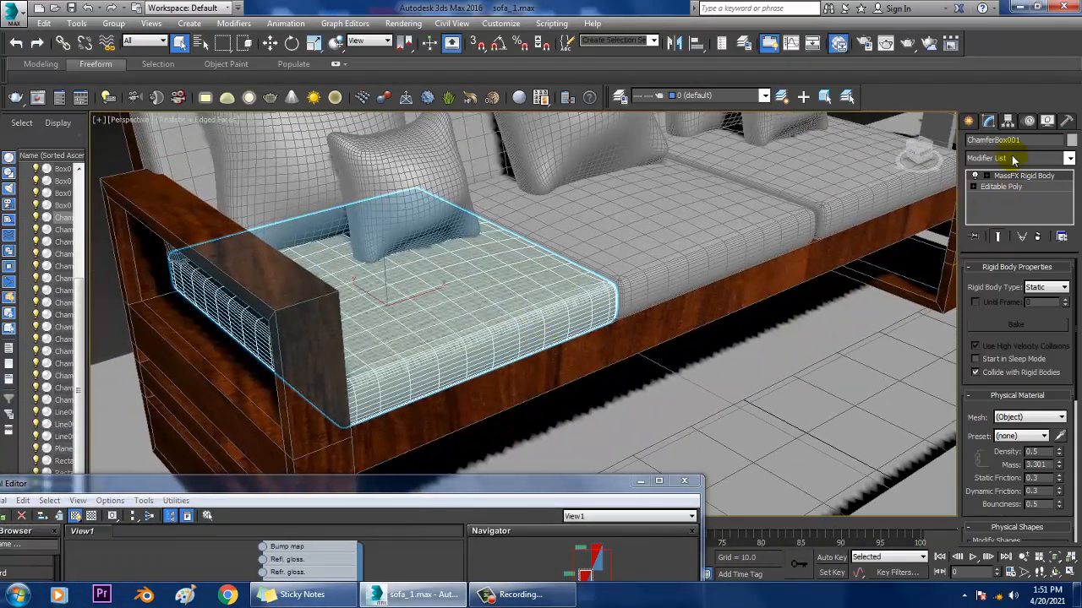
pyautogui.rightClick(389, 317)
pyautogui.moveTo(482, 451)
pyautogui.click(586, 463)
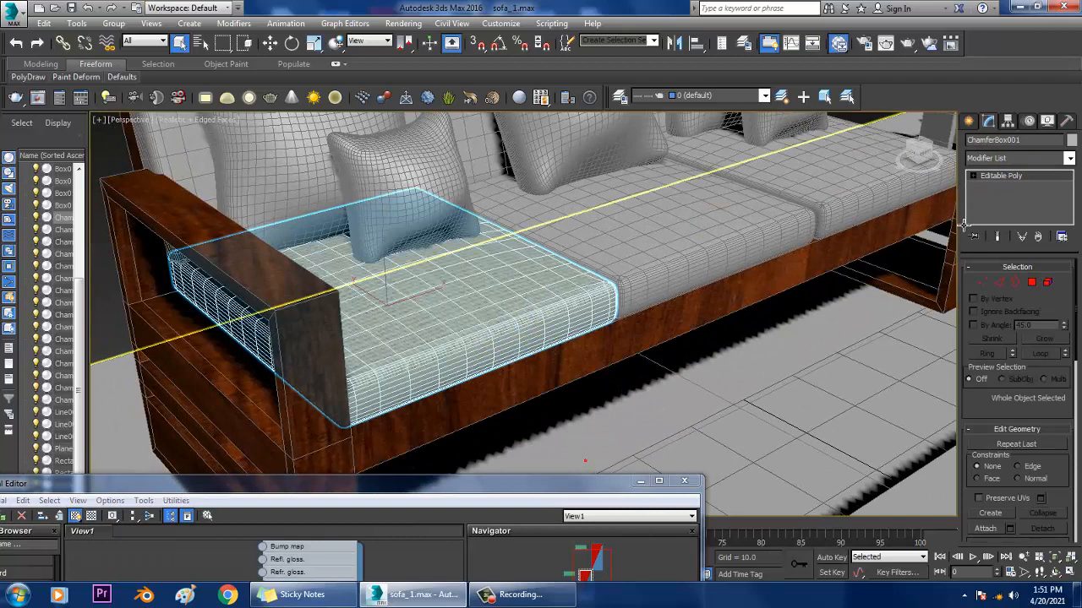
# Add a UVW Map modifier to the near-end seat cushion with Box mapping and deselect it to inspect the fabric
pyautogui.click(994, 159)
pyautogui.press('u')
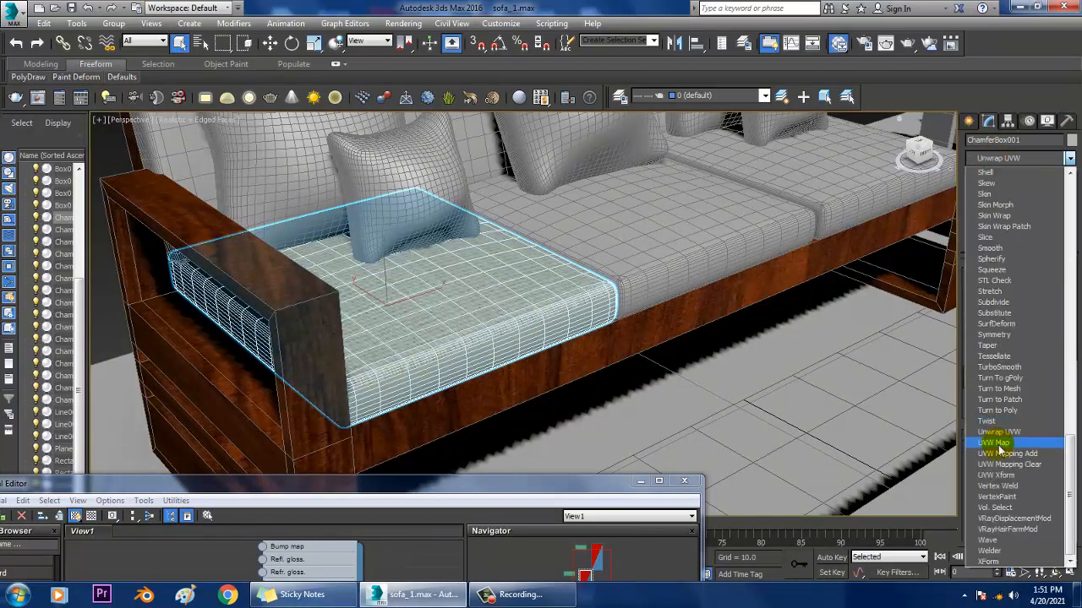
pyautogui.click(994, 443)
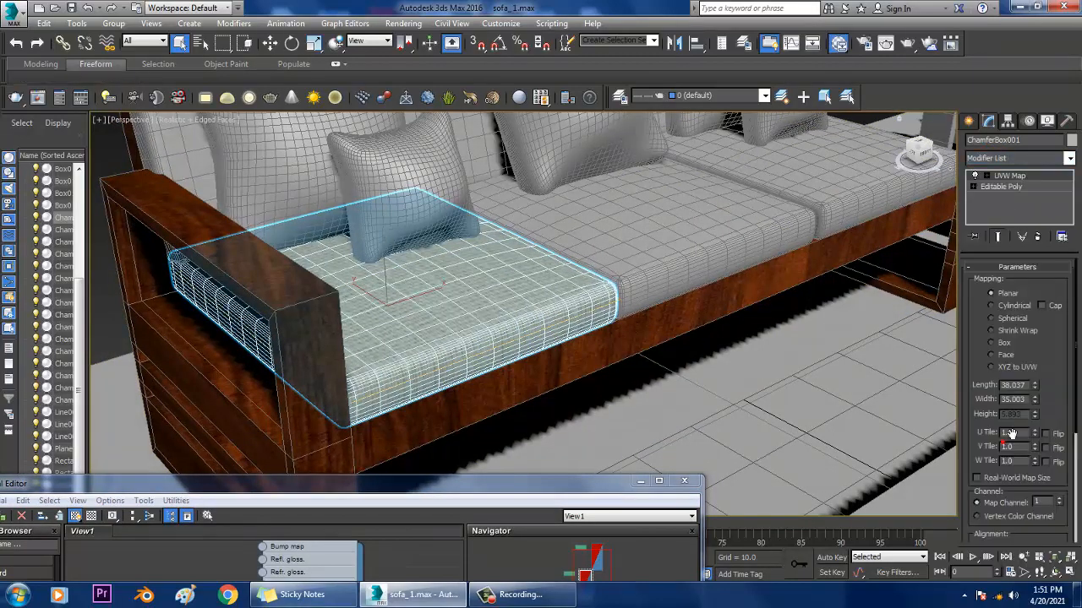
pyautogui.click(997, 343)
pyautogui.keyDown('alt'); pyautogui.moveTo(507, 321); pyautogui.dragTo(551, 360, button='middle'); pyautogui.keyUp('alt')
pyautogui.scroll(-2, 549, 358)
pyautogui.click(115, 240)
pyautogui.scroll(2, 518, 349)
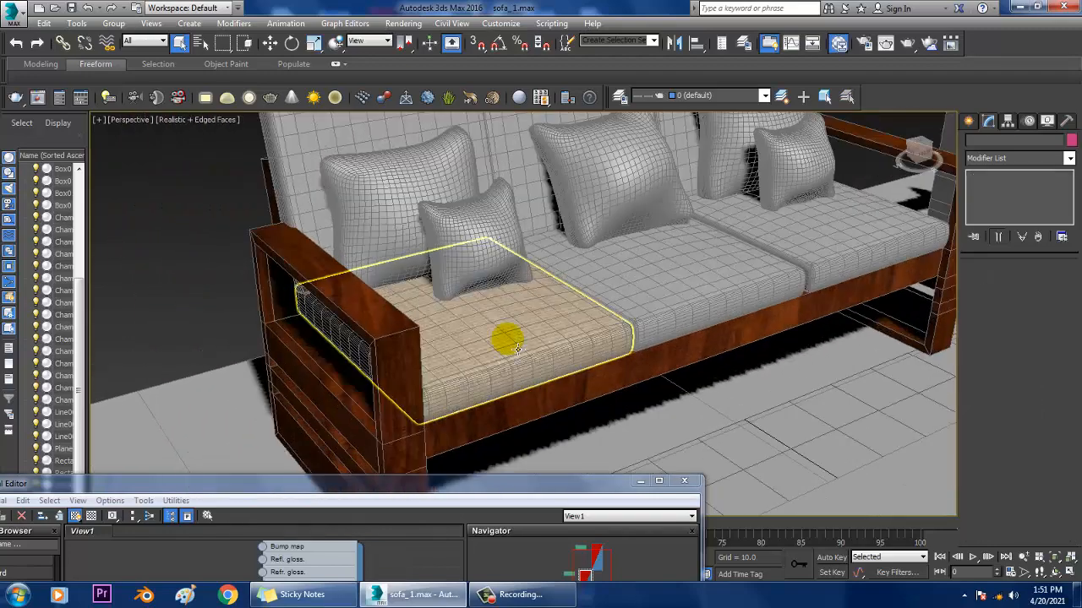
# Increase the near-end seat cushion's UVW Map height to about 21.98 and inspect the fabric on its sides
pyautogui.click(518, 351)
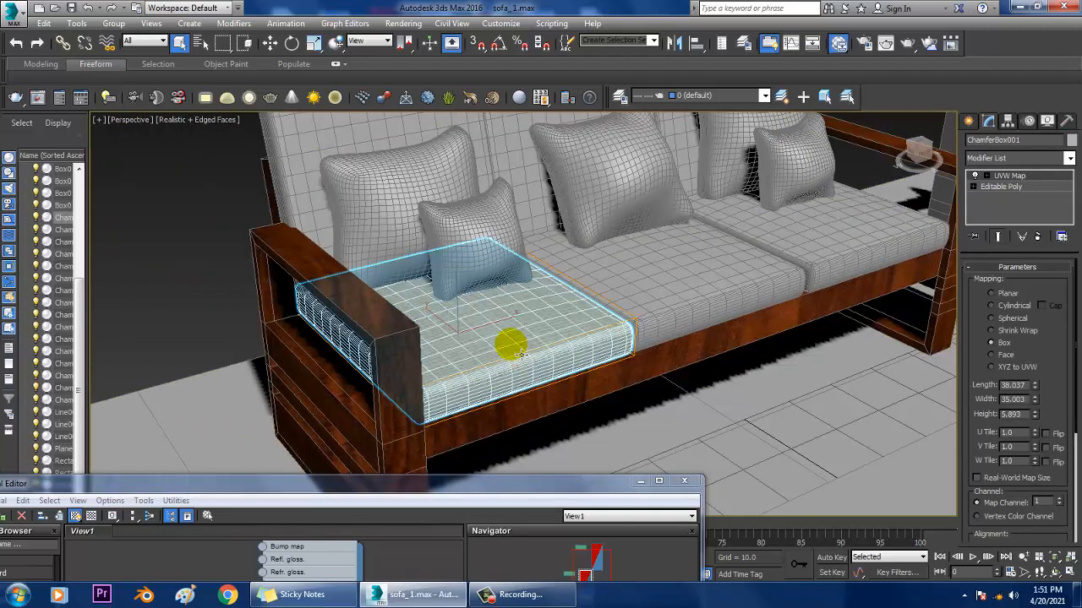
pyautogui.moveTo(1034, 412); pyautogui.dragTo(1023, 227)
pyautogui.click(242, 285)
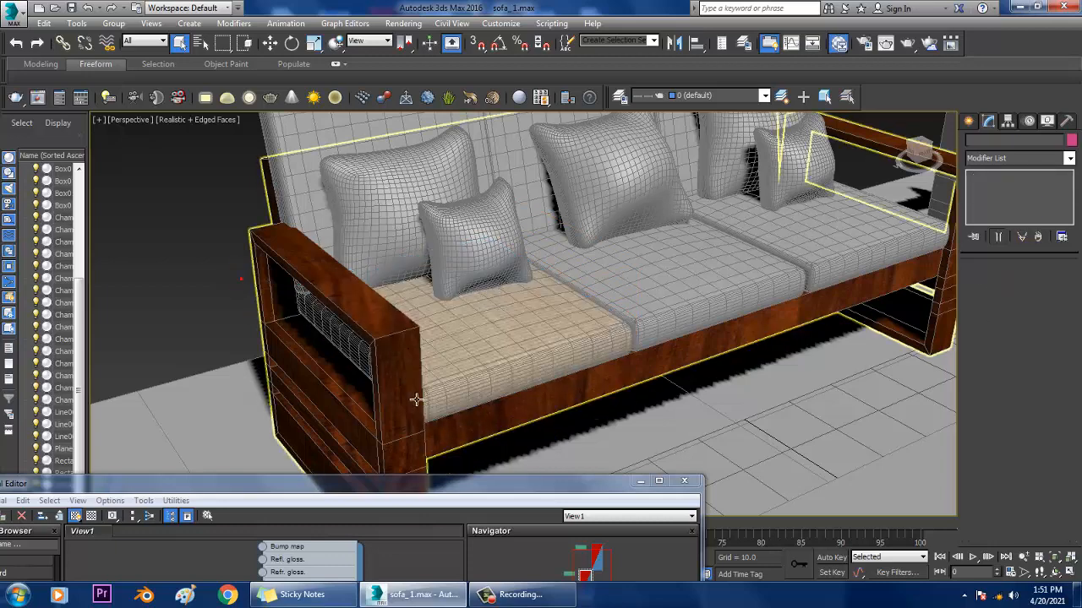
pyautogui.scroll(2, 415, 400)
pyautogui.keyDown('alt'); pyautogui.moveTo(242, 280); pyautogui.dragTo(257, 295, button='middle'); pyautogui.keyUp('alt')
pyautogui.scroll(-5, 526, 369)
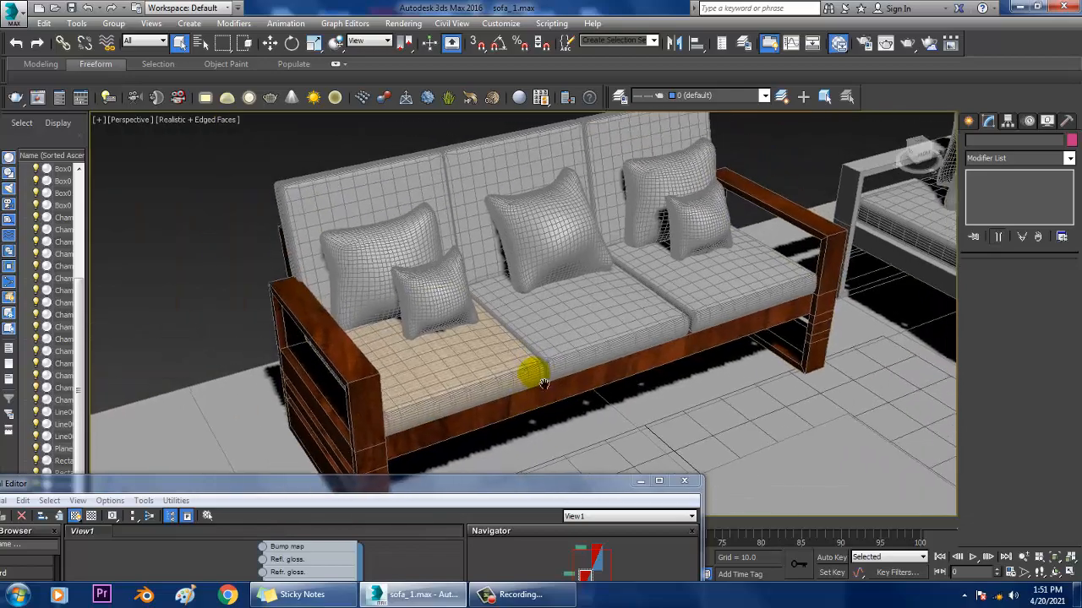
pyautogui.scroll(5, 536, 376)
pyautogui.scroll(2, 537, 376)
pyautogui.moveTo(507, 345); pyautogui.dragTo(574, 327, button='middle')
pyautogui.click(490, 368)
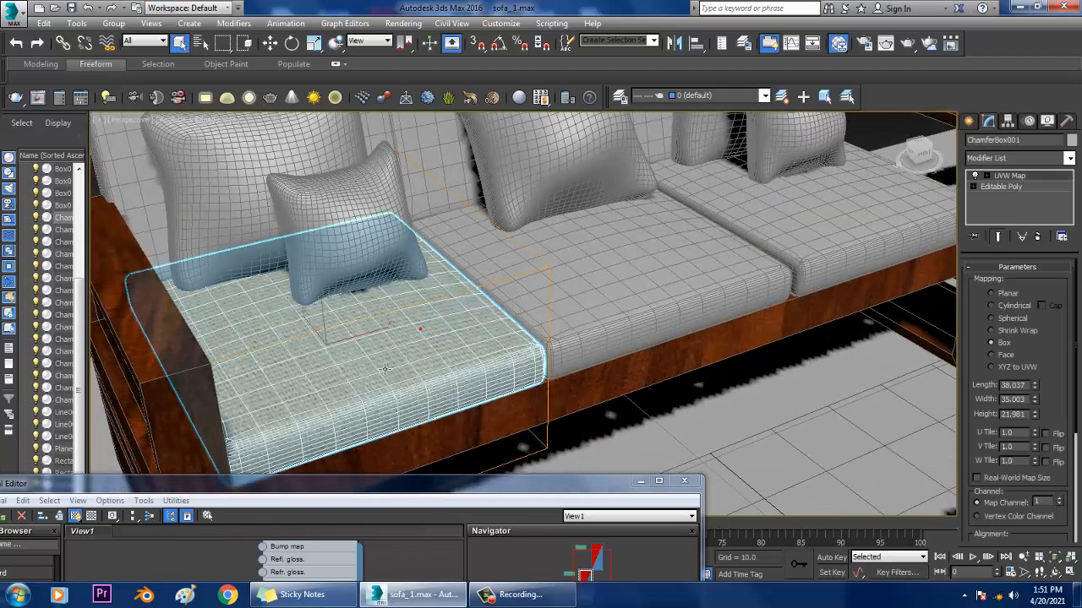
pyautogui.keyDown('alt'); pyautogui.moveTo(424, 365); pyautogui.dragTo(410, 386, button='middle'); pyautogui.keyUp('alt')
pyautogui.scroll(3, 411, 386)
pyautogui.scroll(-4, 409, 385)
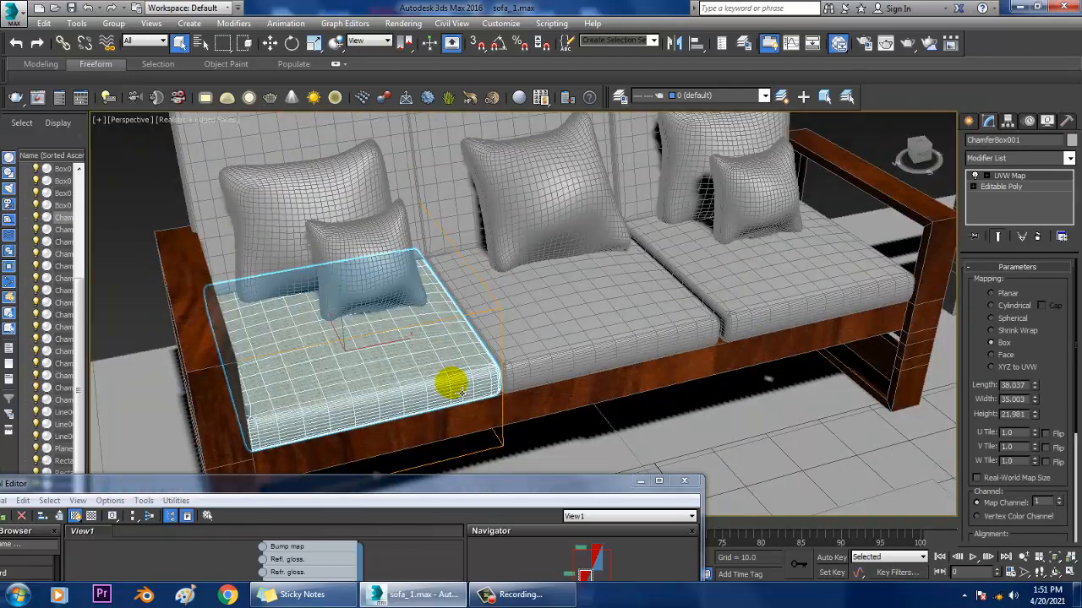
# Assign the fabric 1 material to the middle and far-end seat cushions and minimize the material editor
pyautogui.click(573, 320)
pyautogui.keyDown('ctrl'); pyautogui.click(773, 267); pyautogui.keyUp('ctrl')
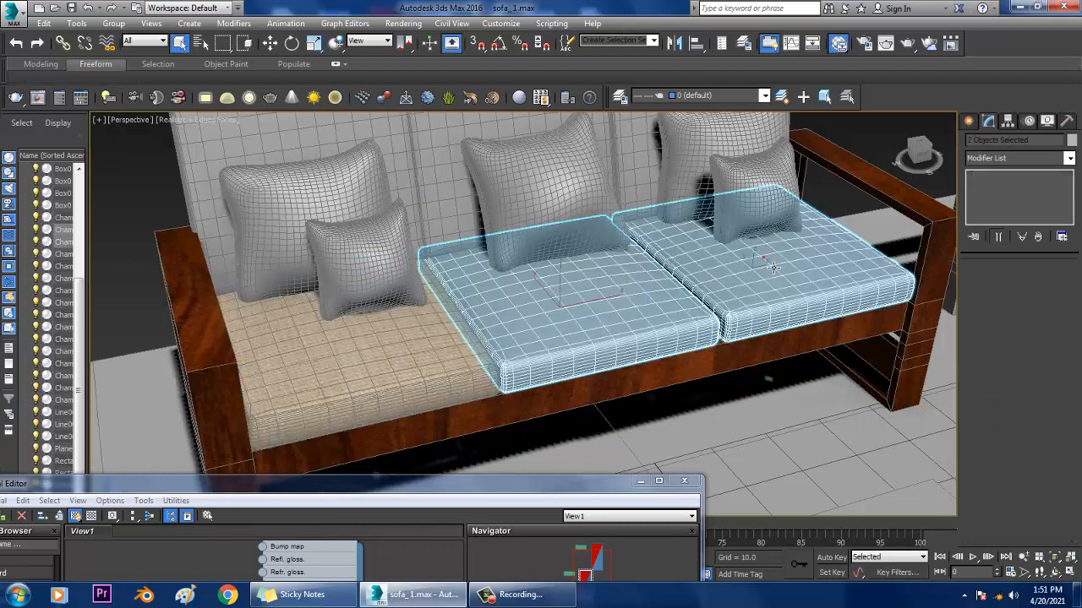
pyautogui.press('m')
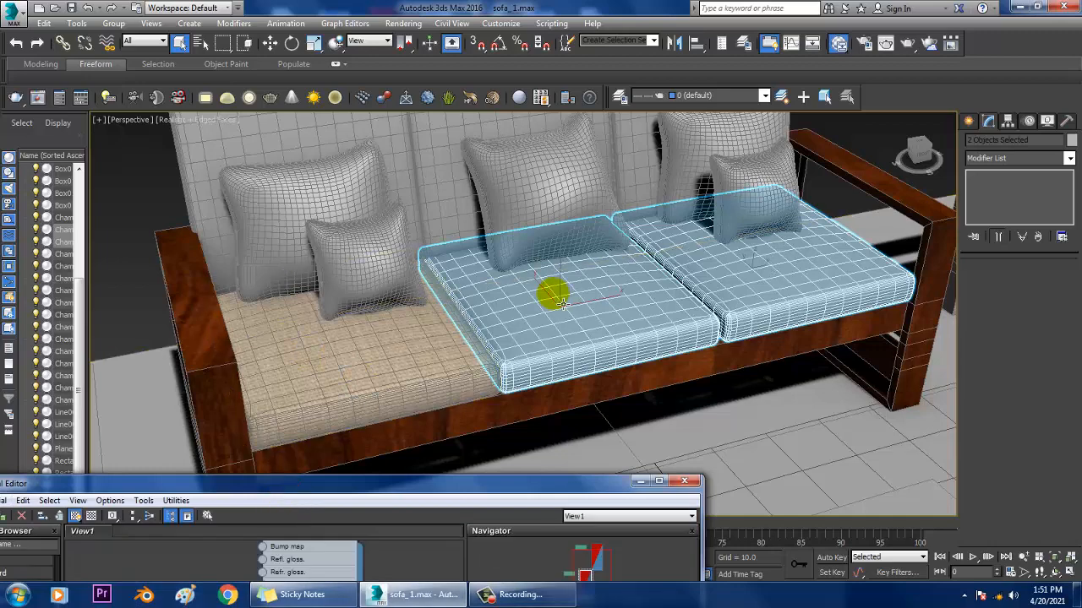
pyautogui.moveTo(377, 485); pyautogui.dragTo(670, 345)
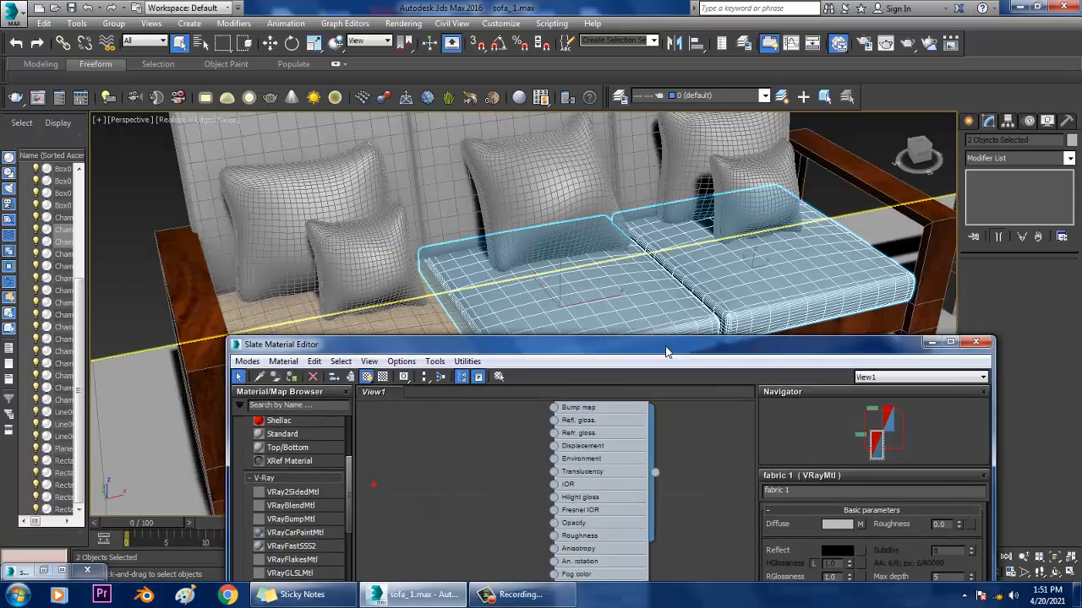
pyautogui.click(292, 377)
pyautogui.click(930, 343)
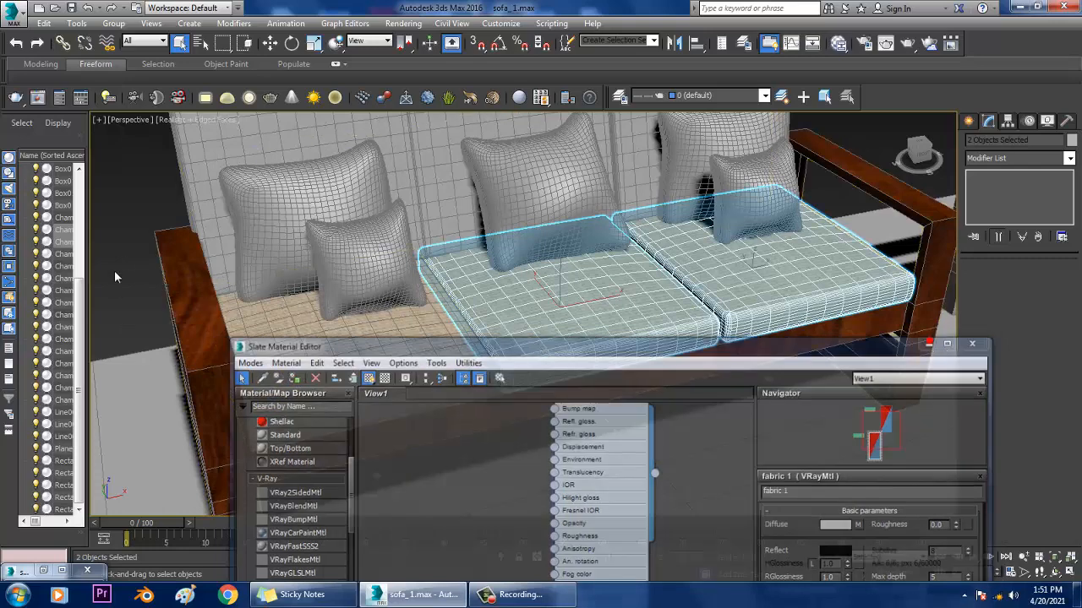
# Add a Box-mapped UVW Map modifier to the middle seat cushion with its height set to about 20.33
pyautogui.click(610, 314)
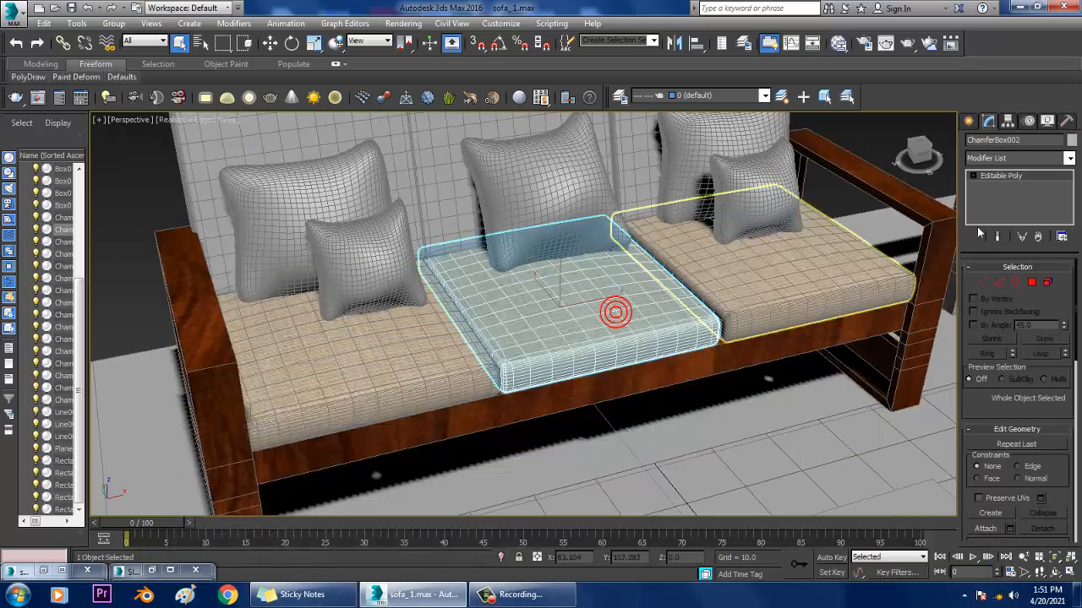
pyautogui.click(1007, 159)
pyautogui.scroll(-5, 1001, 422)
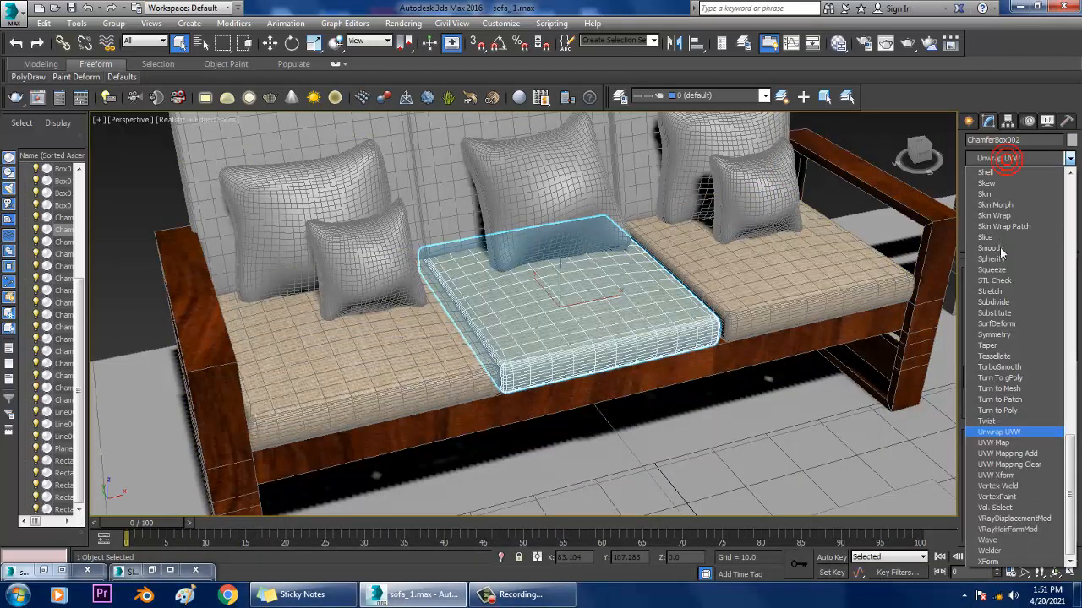
pyautogui.click(1005, 444)
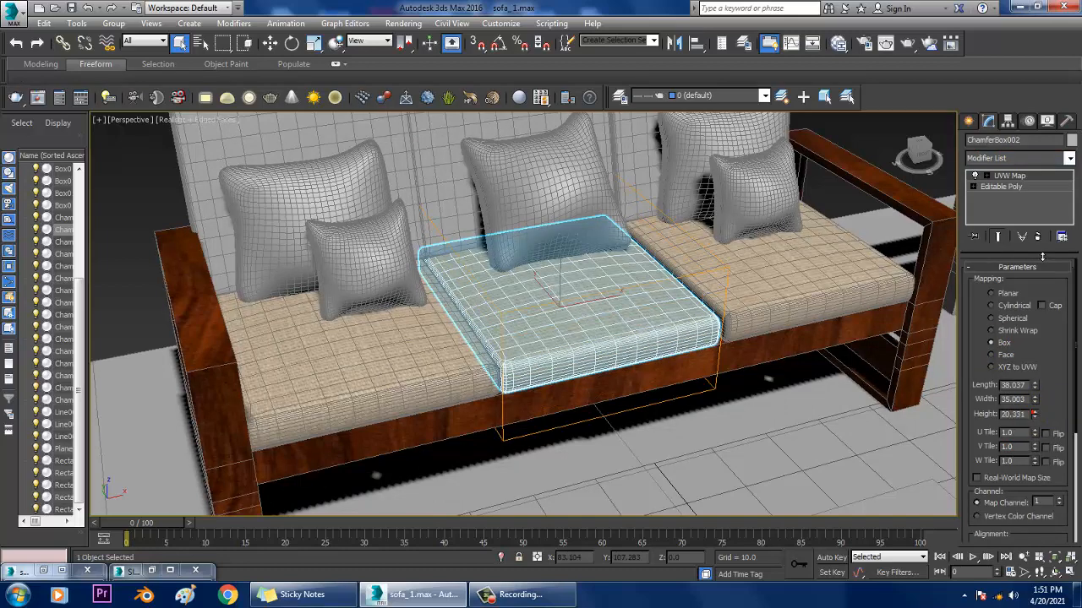
# Add a Box-mapped UVW Map modifier to the far-end seat cushion with its height set to about 15.44
pyautogui.click(856, 308)
pyautogui.click(995, 161)
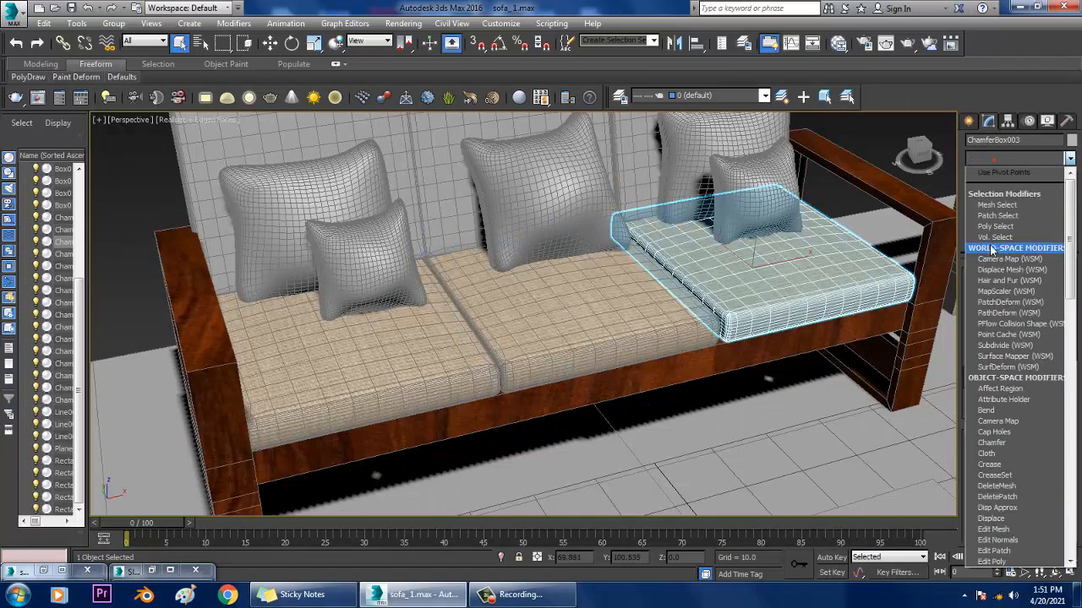
pyautogui.scroll(-5, 1006, 380)
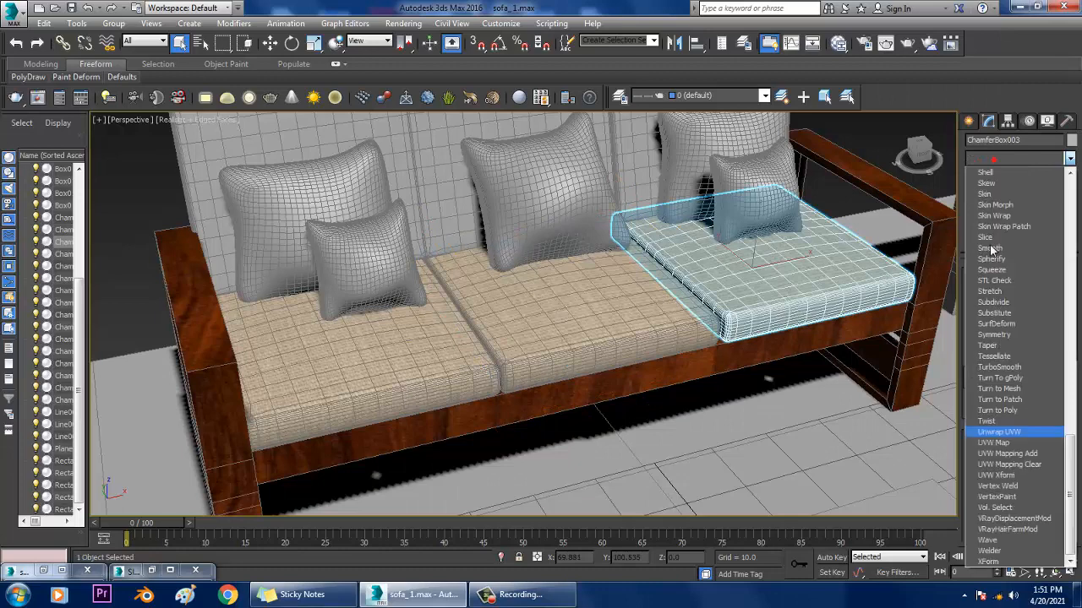
pyautogui.click(1005, 442)
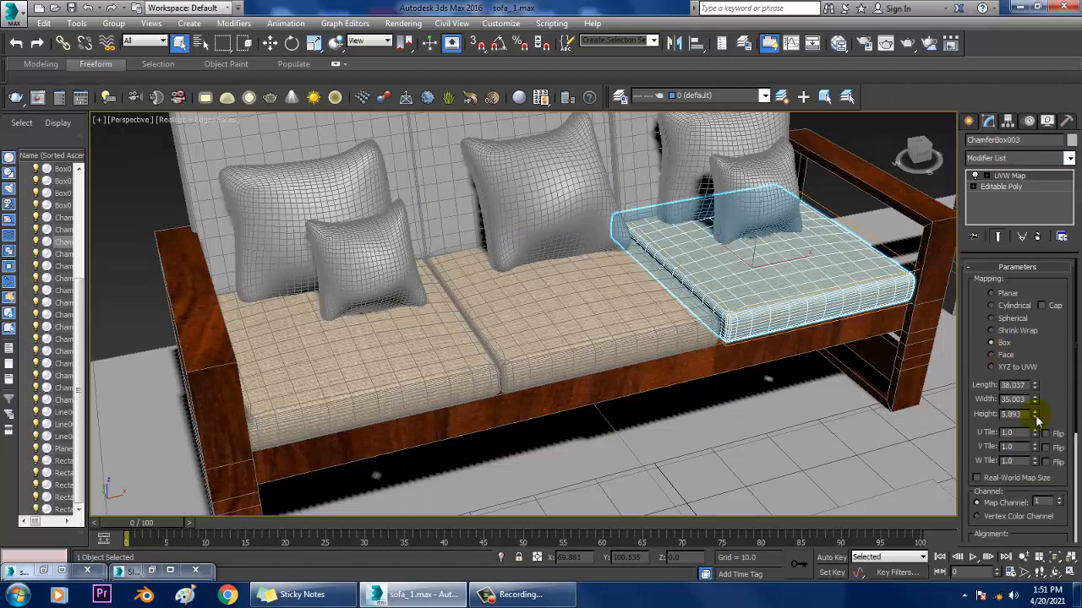
pyautogui.moveTo(1037, 418); pyautogui.dragTo(1037, 411)
pyautogui.keyDown('alt'); pyautogui.moveTo(642, 355); pyautogui.dragTo(426, 251, button='middle'); pyautogui.keyUp('alt')
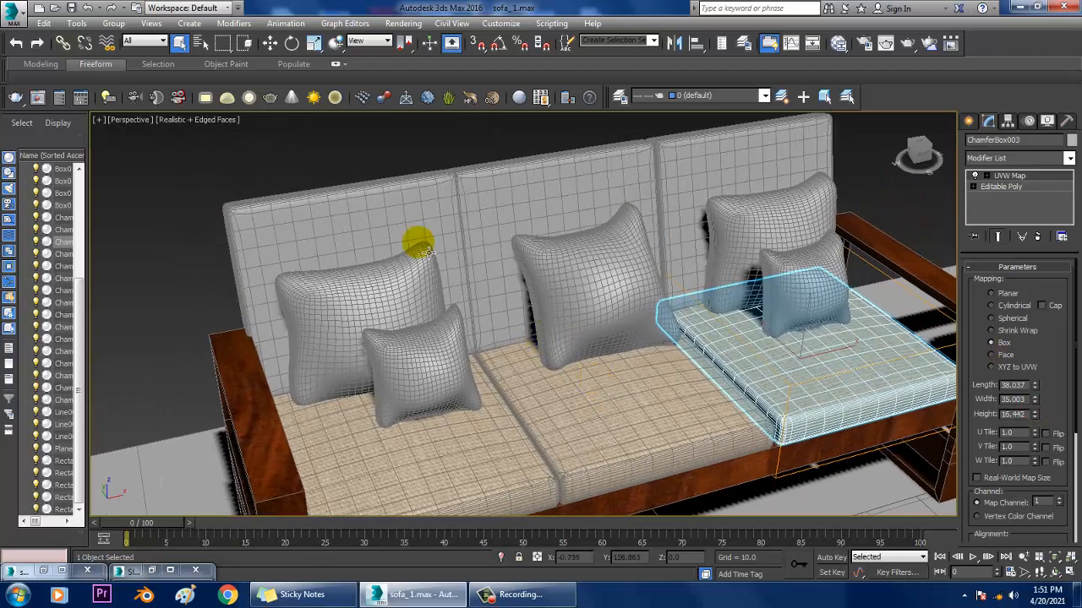
# Assign the fabric 1 material to the three back cushions and minimize the material editor
pyautogui.click(427, 252)
pyautogui.keyDown('ctrl'); pyautogui.click(557, 194); pyautogui.keyUp('ctrl')
pyautogui.keyDown('ctrl'); pyautogui.click(745, 190); pyautogui.keyUp('ctrl')
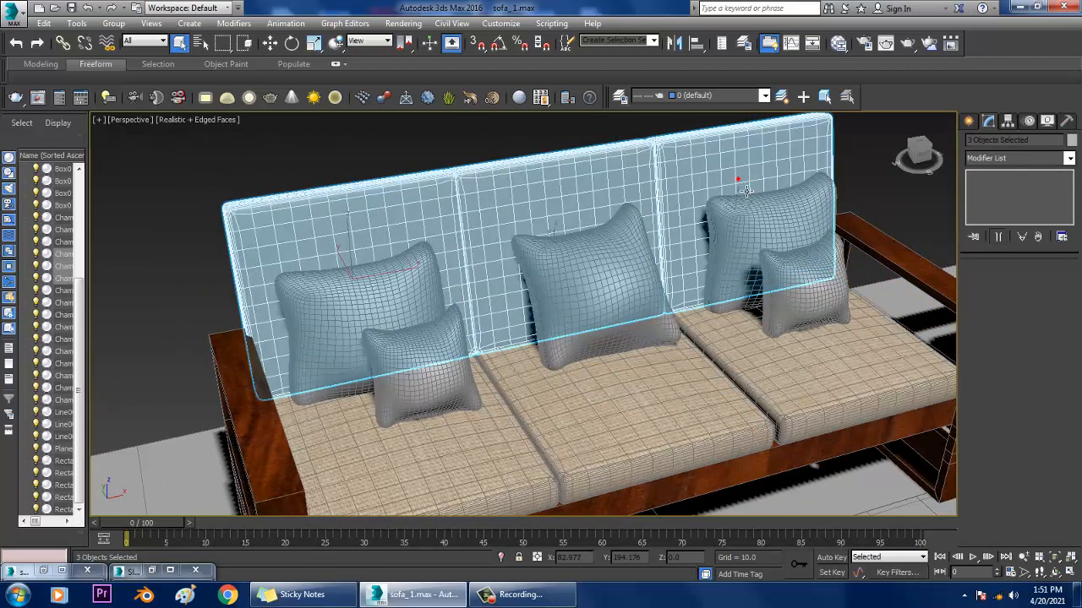
pyautogui.press('m')
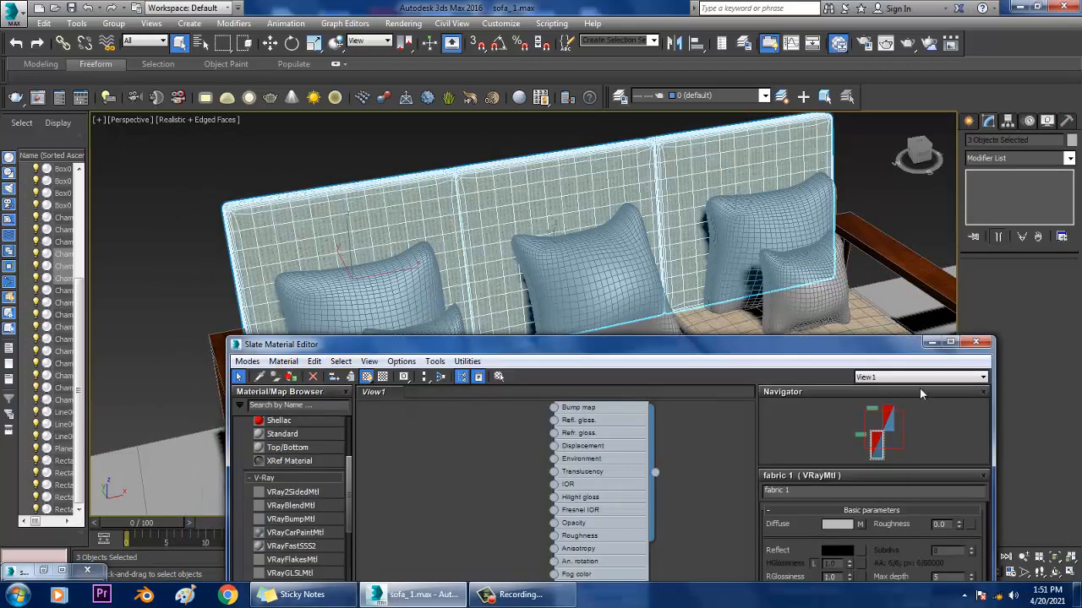
pyautogui.click(930, 342)
pyautogui.click(160, 246)
# Add a Box-mapped UVW Map modifier to the near-end back cushion and fine-tune its mapping width
pyautogui.click(338, 203)
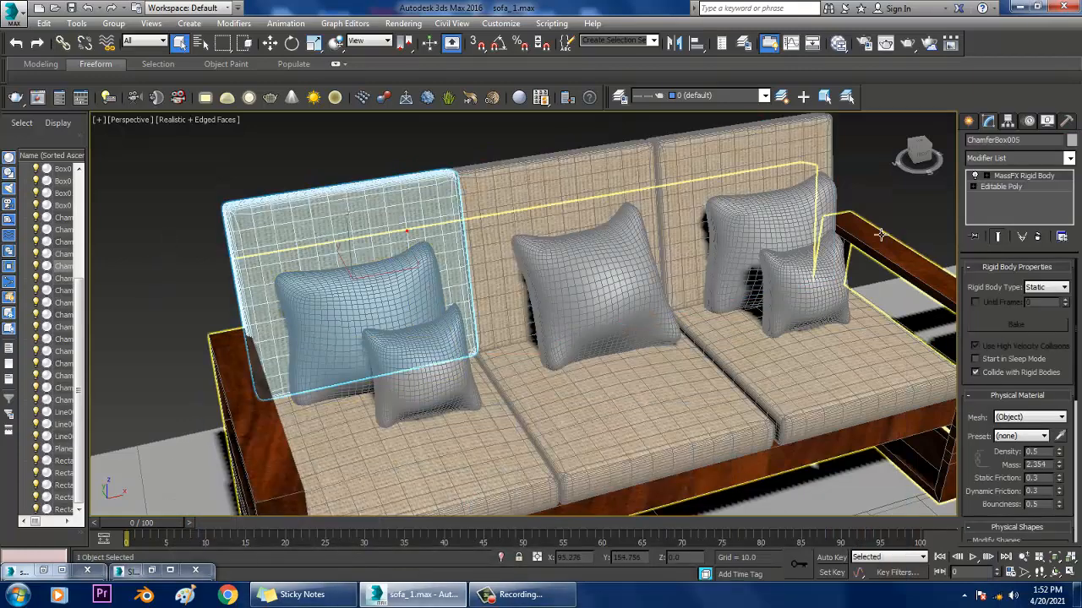
pyautogui.click(1033, 159)
pyautogui.scroll(-10, 1020, 237)
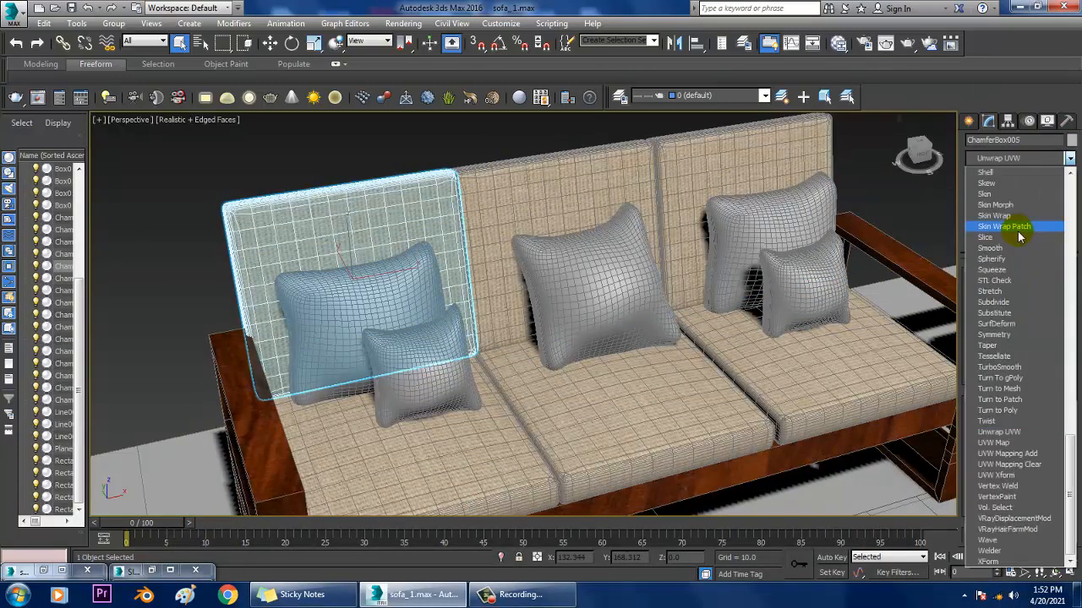
pyautogui.click(1002, 448)
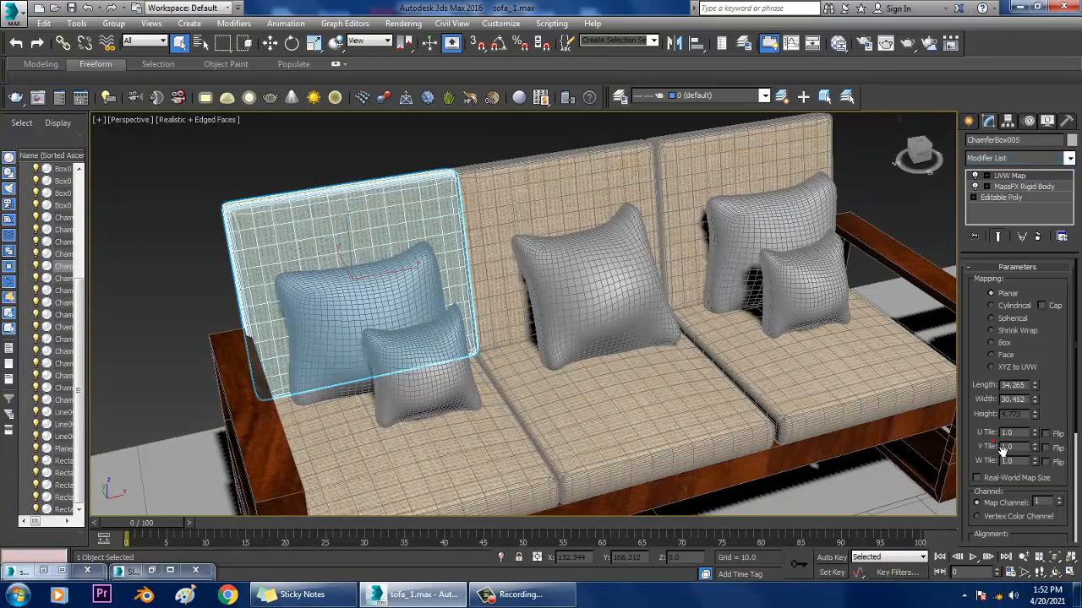
pyautogui.click(992, 343)
pyautogui.moveTo(560, 335)
pyautogui.keyDown('alt'); pyautogui.mouseDown(button='middle')
pyautogui.moveTo(466, 313)
pyautogui.moveTo(554, 340)
pyautogui.mouseUp(button='middle'); pyautogui.keyUp('alt')
pyautogui.moveTo(1034, 399)
pyautogui.mouseDown()
pyautogui.moveTo(1041, 374)
pyautogui.moveTo(1034, 397)
pyautogui.mouseUp()
pyautogui.keyDown('alt'); pyautogui.moveTo(364, 397); pyautogui.dragTo(571, 427, button='middle'); pyautogui.keyUp('alt')
# Add a UVW Map modifier with Box mapping to the middle back cushion
pyautogui.click(536, 206)
pyautogui.click(1003, 158)
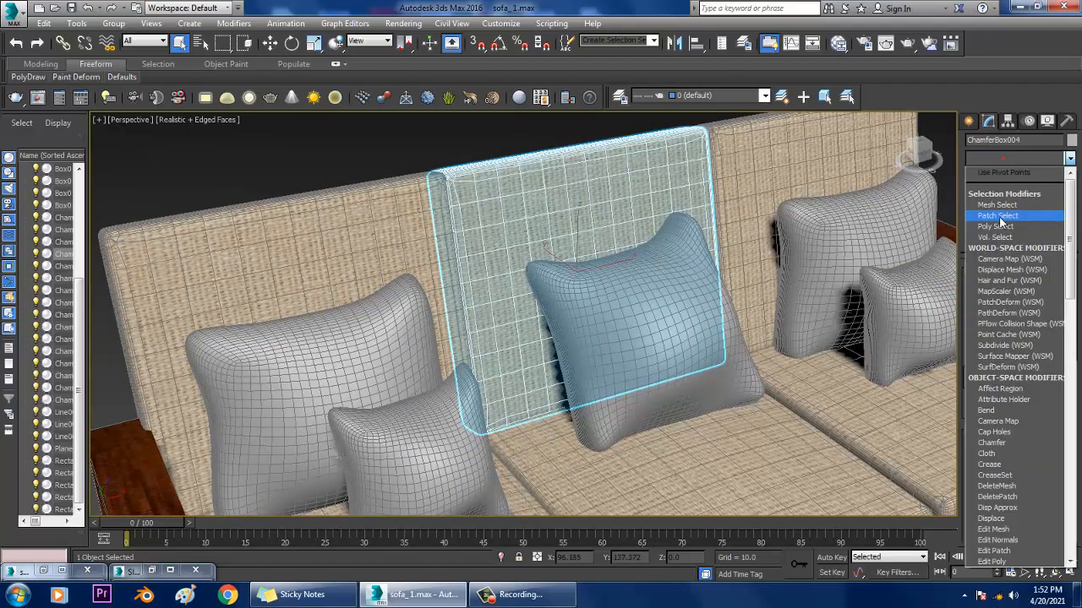
pyautogui.press('u')
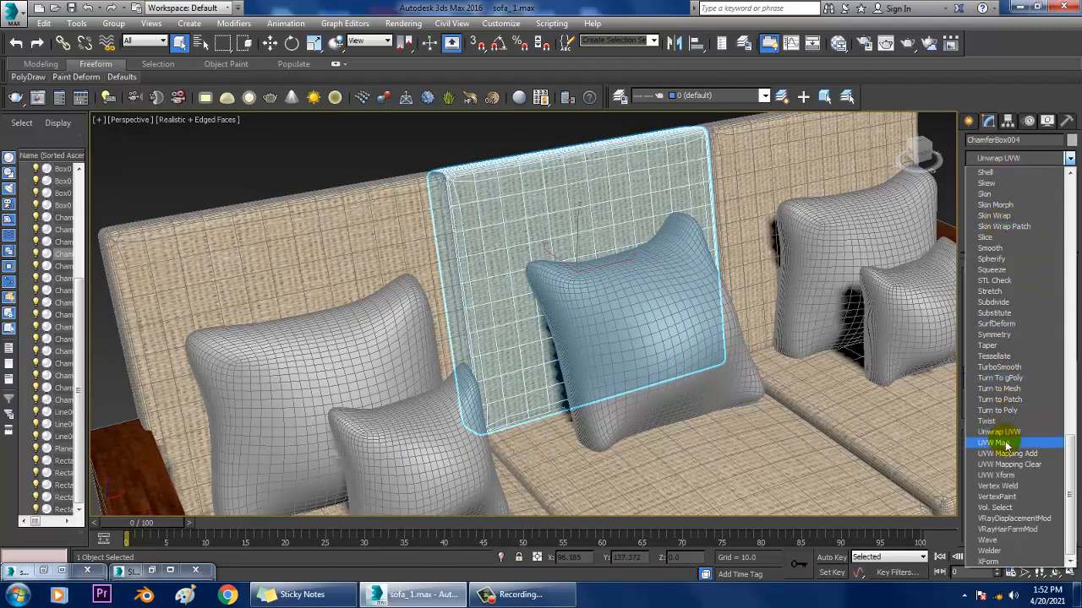
pyautogui.click(1004, 444)
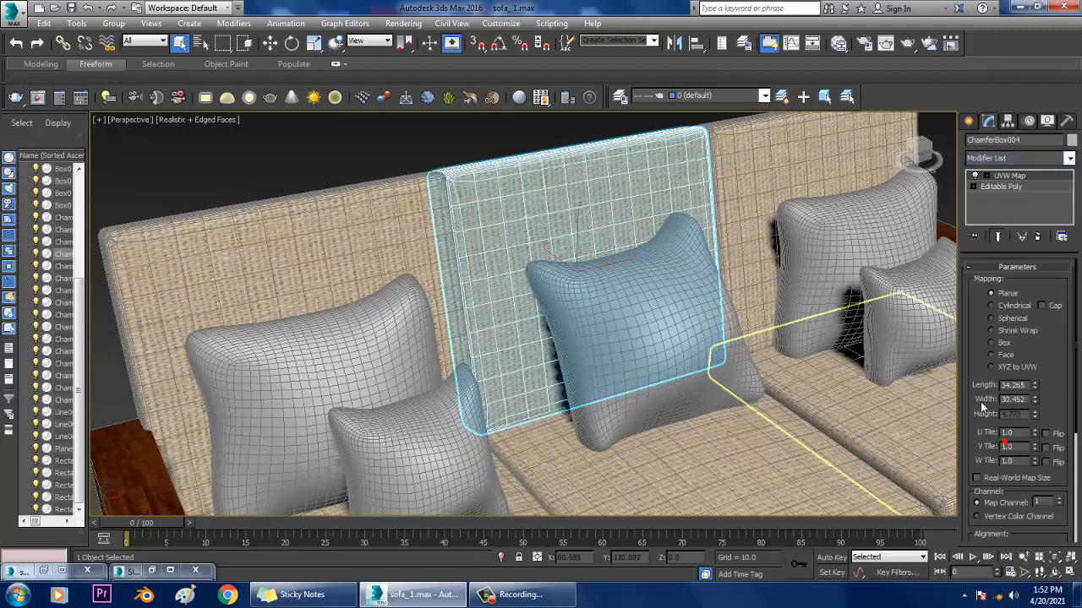
pyautogui.click(998, 340)
# Add a UVW Map modifier with Box mapping to the far-end back cushion and deselect it
pyautogui.click(836, 195)
pyautogui.click(1018, 158)
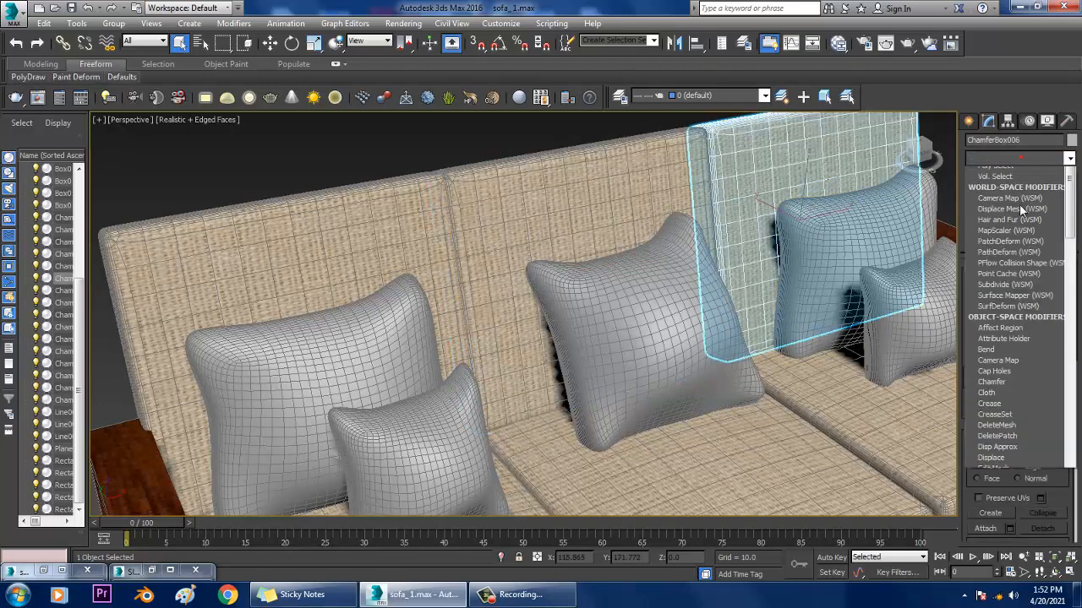
pyautogui.scroll(-20, 1021, 233)
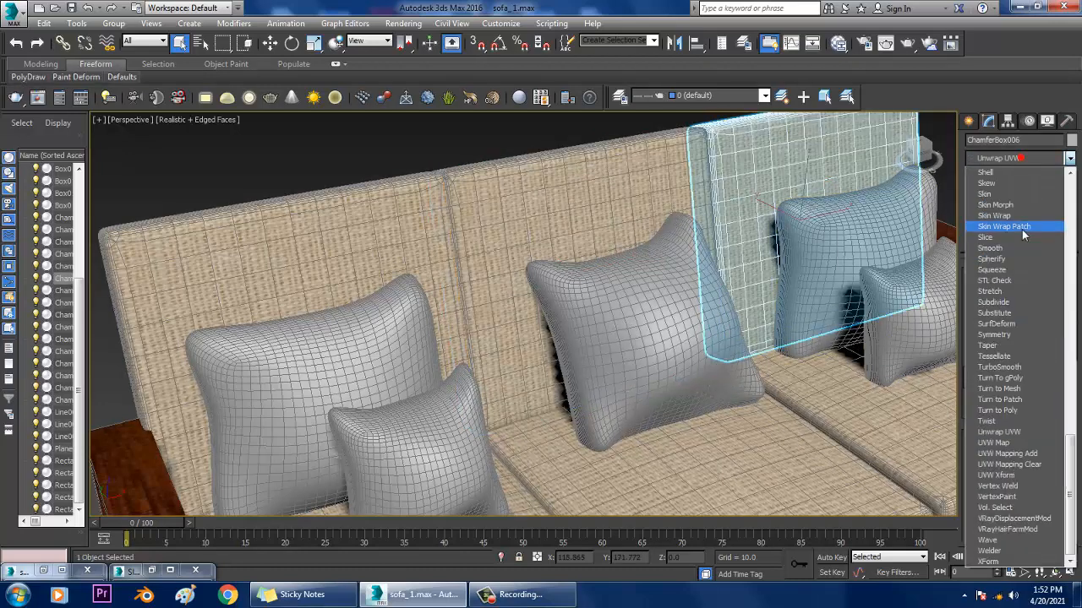
pyautogui.click(997, 443)
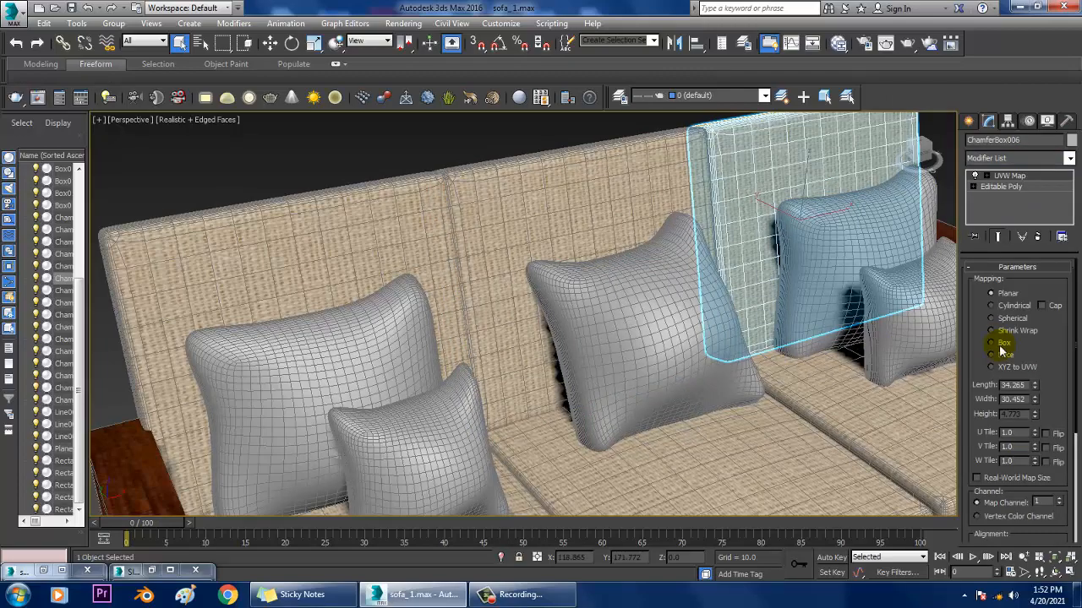
pyautogui.click(1000, 341)
pyautogui.scroll(-2, 362, 205)
pyautogui.click(333, 141)
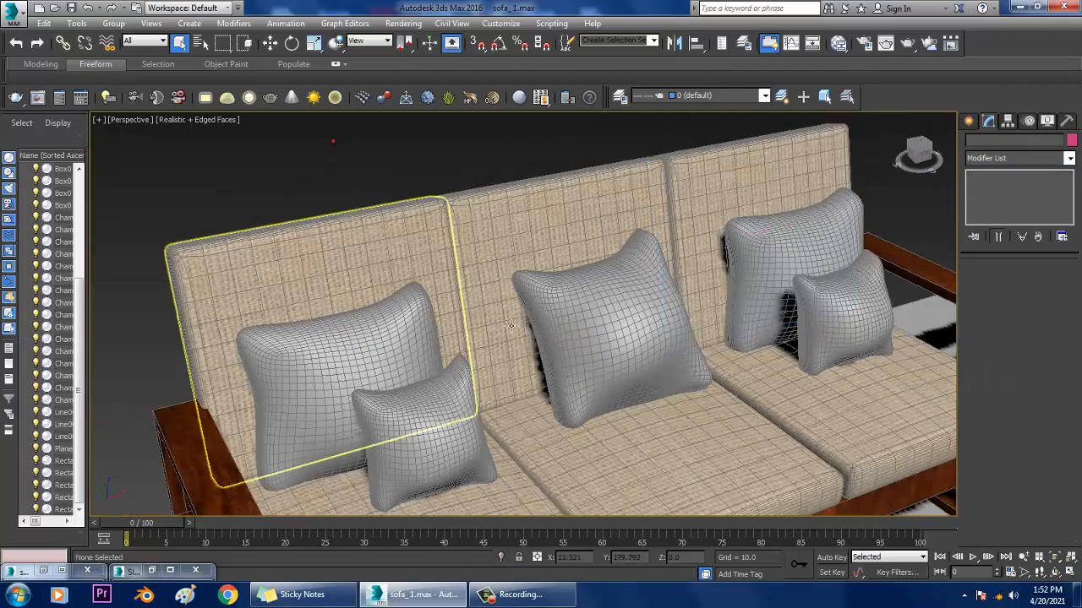
pyautogui.moveTo(673, 372)
pyautogui.keyDown('alt'); pyautogui.mouseDown(button='middle')
pyautogui.moveTo(657, 363)
pyautogui.moveTo(648, 377)
pyautogui.moveTo(603, 277)
pyautogui.moveTo(564, 321)
pyautogui.moveTo(584, 298)
pyautogui.moveTo(594, 314)
pyautogui.moveTo(673, 345)
pyautogui.moveTo(624, 244)
pyautogui.moveTo(574, 266)
pyautogui.moveTo(719, 352)
pyautogui.moveTo(454, 222)
pyautogui.moveTo(519, 260)
pyautogui.mouseUp(button='middle'); pyautogui.keyUp('alt')
# Select the large pillow at the near end and create a VRayMtl named cushions beside fabric 1
pyautogui.click(454, 222)
pyautogui.scroll(2, 475, 255)
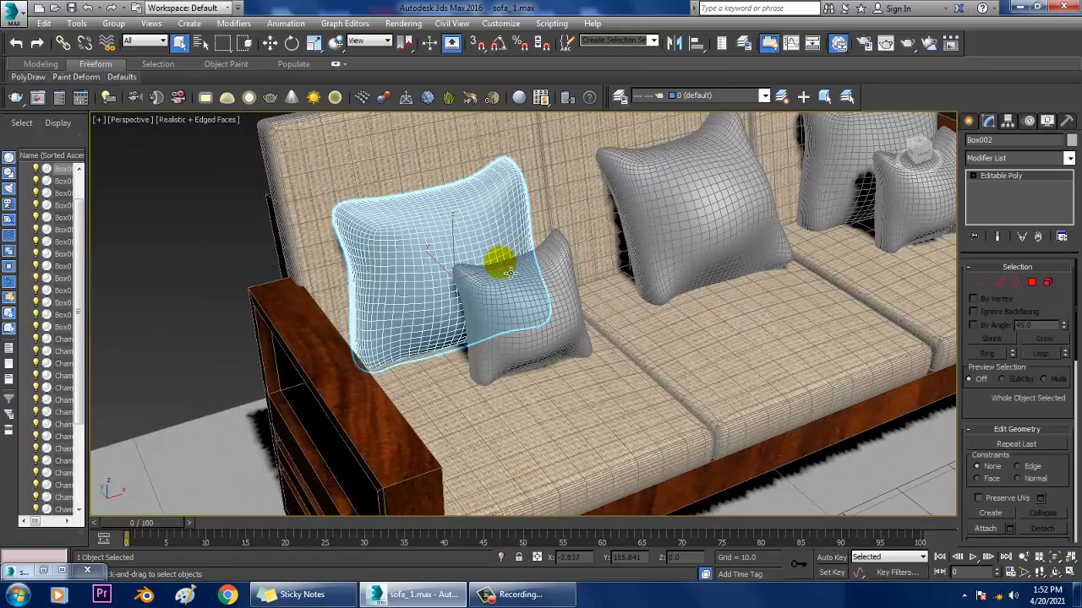
pyautogui.press('m')
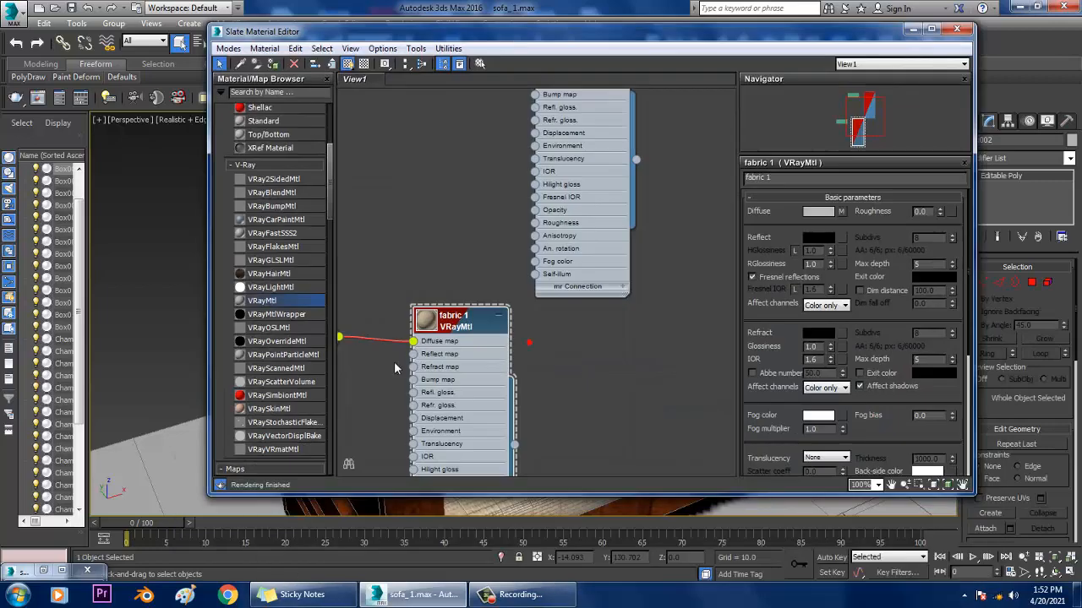
pyautogui.moveTo(677, 345); pyautogui.dragTo(629, 338)
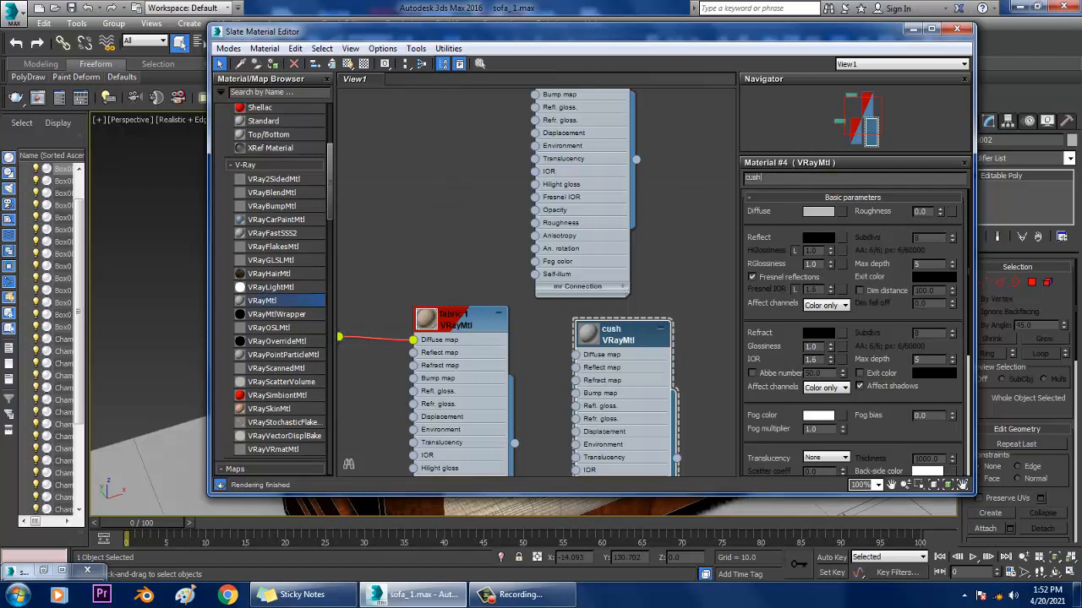
pyautogui.click(912, 30)
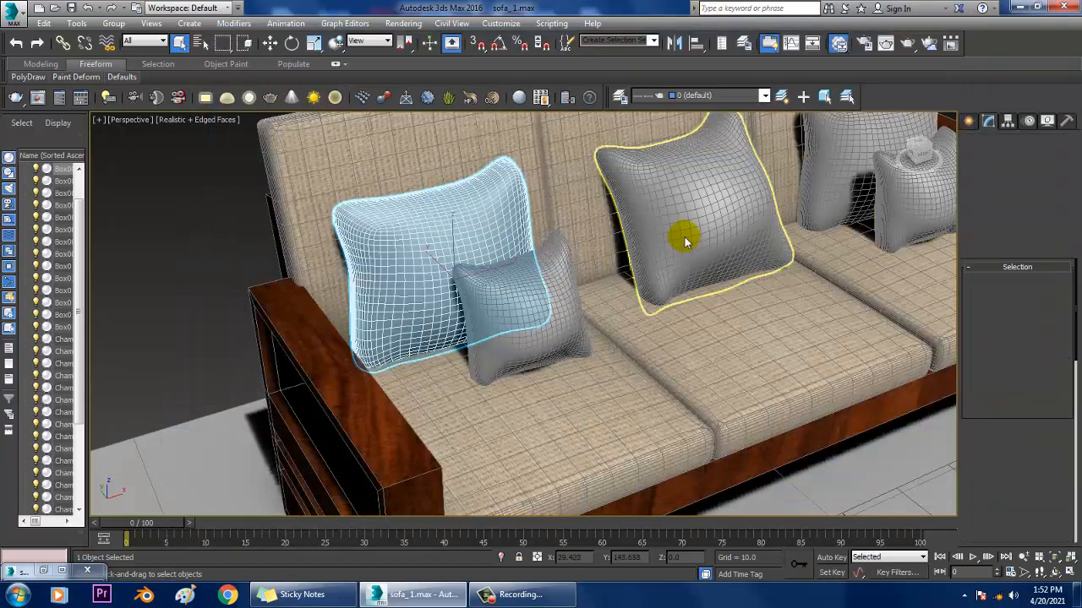
pyautogui.click(685, 241)
pyautogui.press('m')
# Load the scan0031-500x500 bitmap as the cushions material's diffuse map and assign the material to the near-end large pillow, shown in the viewport
pyautogui.click(837, 212)
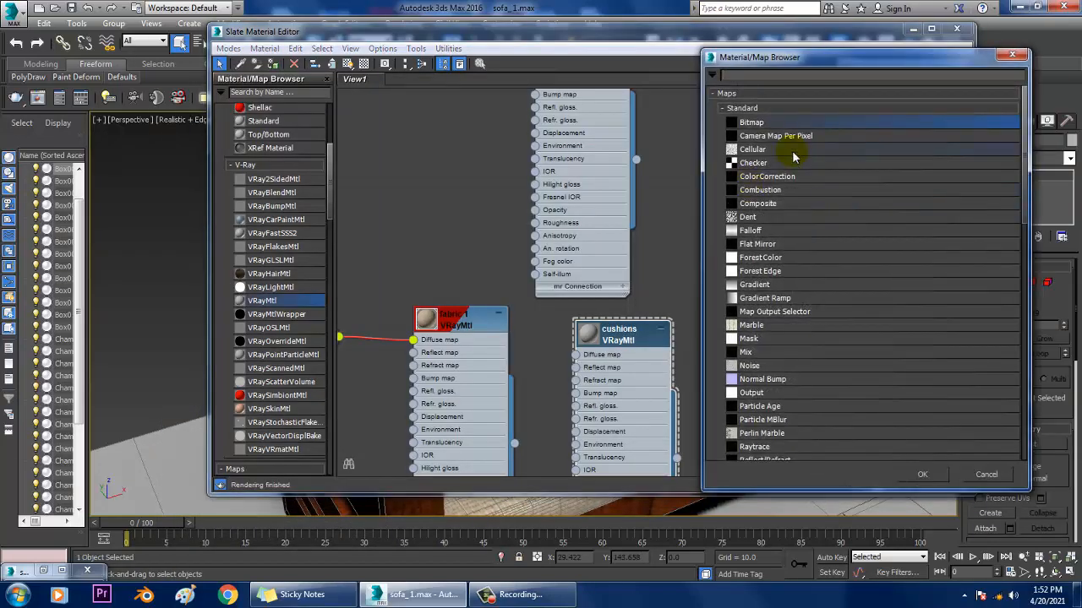
pyautogui.doubleClick(754, 123)
pyautogui.click(116, 109)
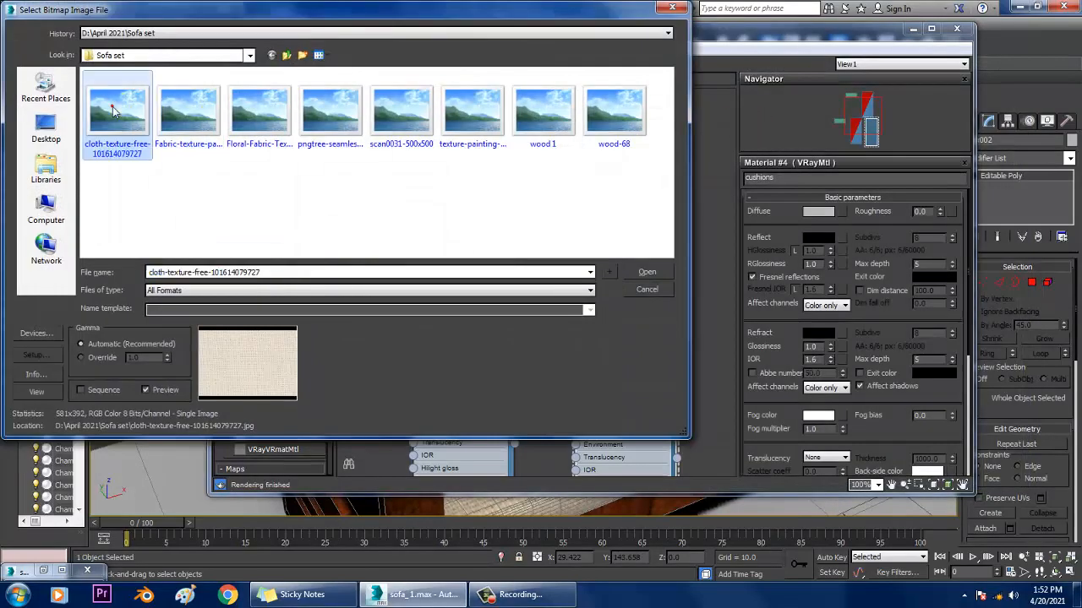
pyautogui.press('Right')
pyautogui.press('Right')
pyautogui.press('Right')
pyautogui.press('Right')
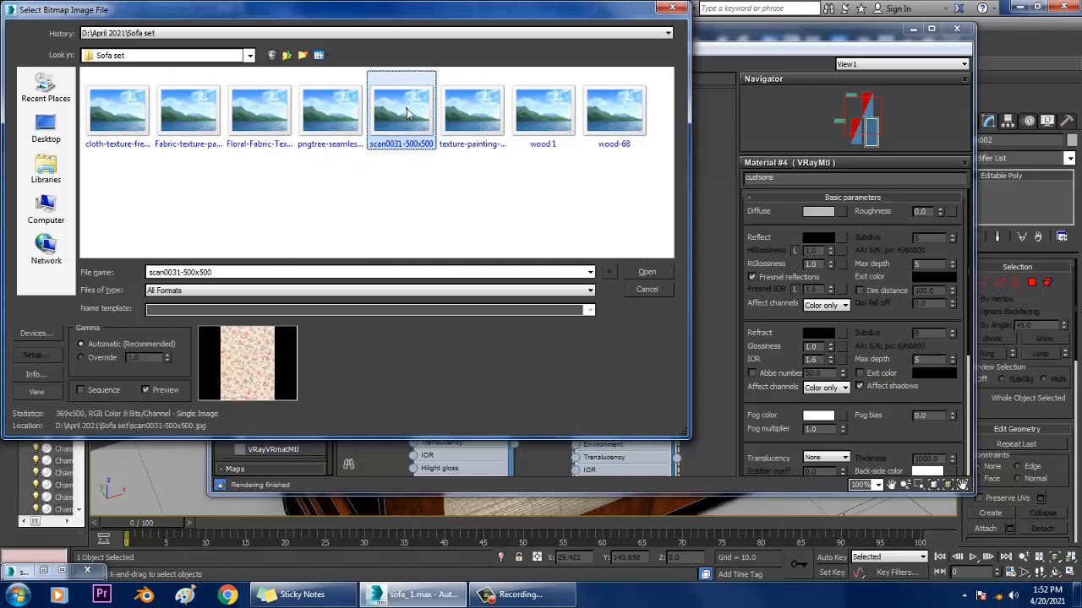
pyautogui.doubleClick(406, 114)
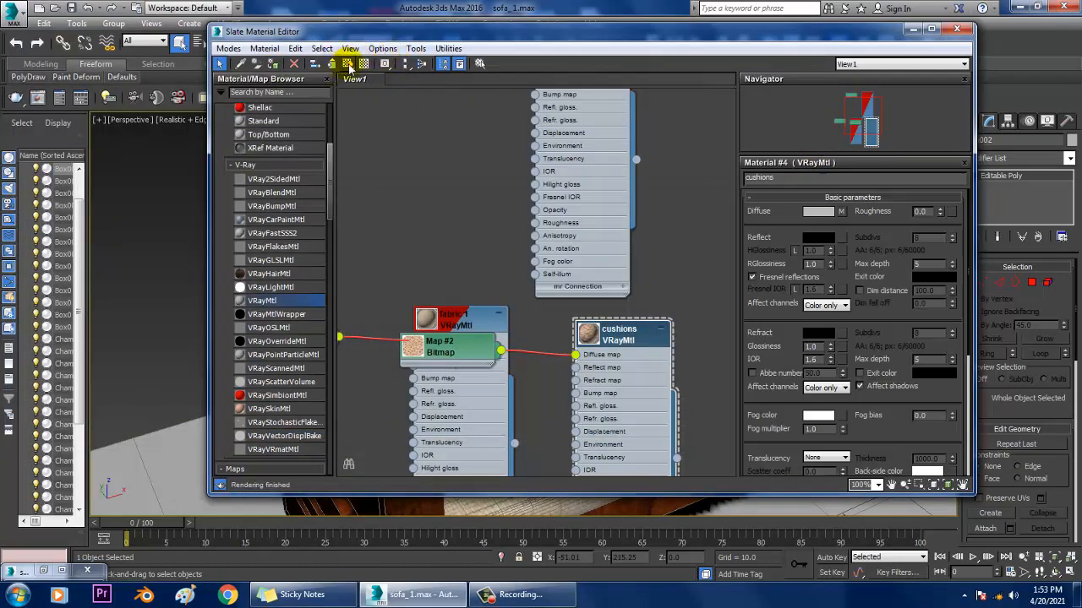
pyautogui.moveTo(429, 38); pyautogui.dragTo(277, 428)
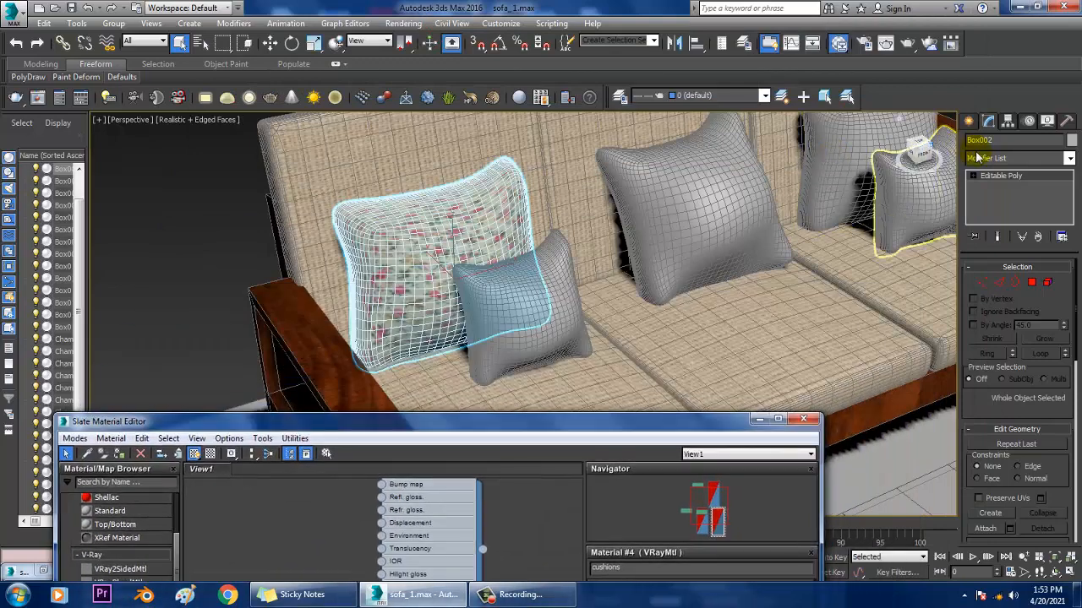
# Add a UVW Map modifier with Box mapping to the near-end large pillow and deselect it
pyautogui.click(1005, 158)
pyautogui.scroll(-10, 996, 216)
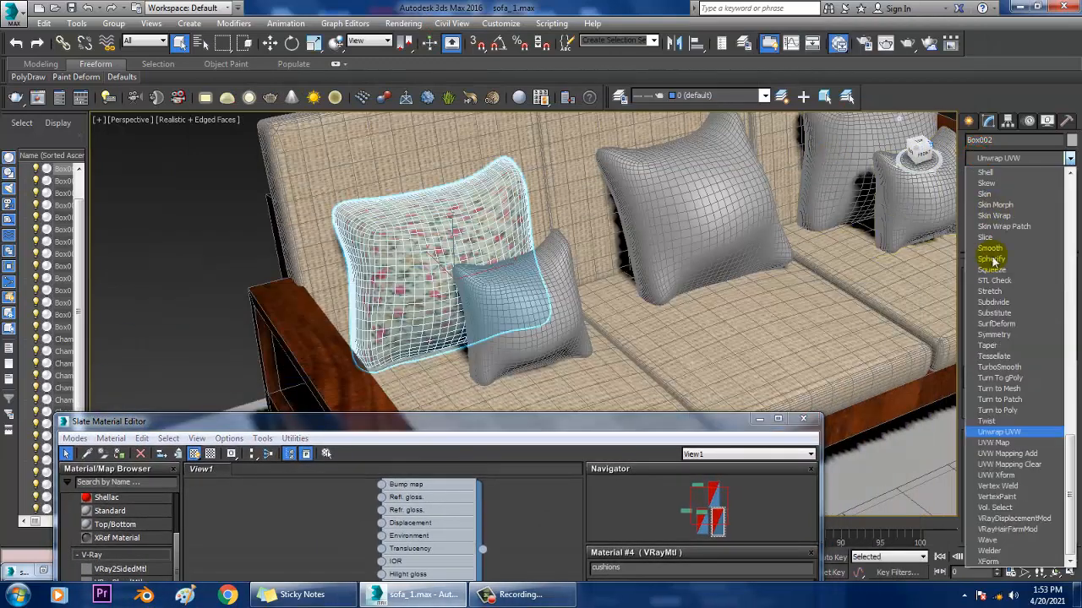
pyautogui.click(1006, 446)
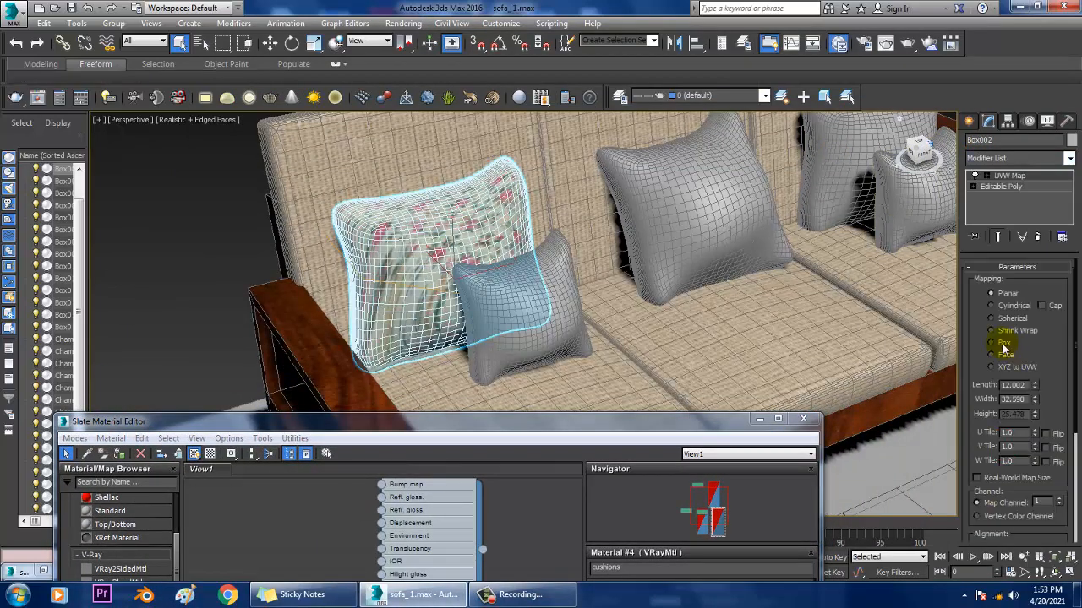
pyautogui.click(1002, 344)
pyautogui.keyDown('alt'); pyautogui.moveTo(676, 314); pyautogui.dragTo(653, 312, button='middle'); pyautogui.keyUp('alt')
pyautogui.click(171, 230)
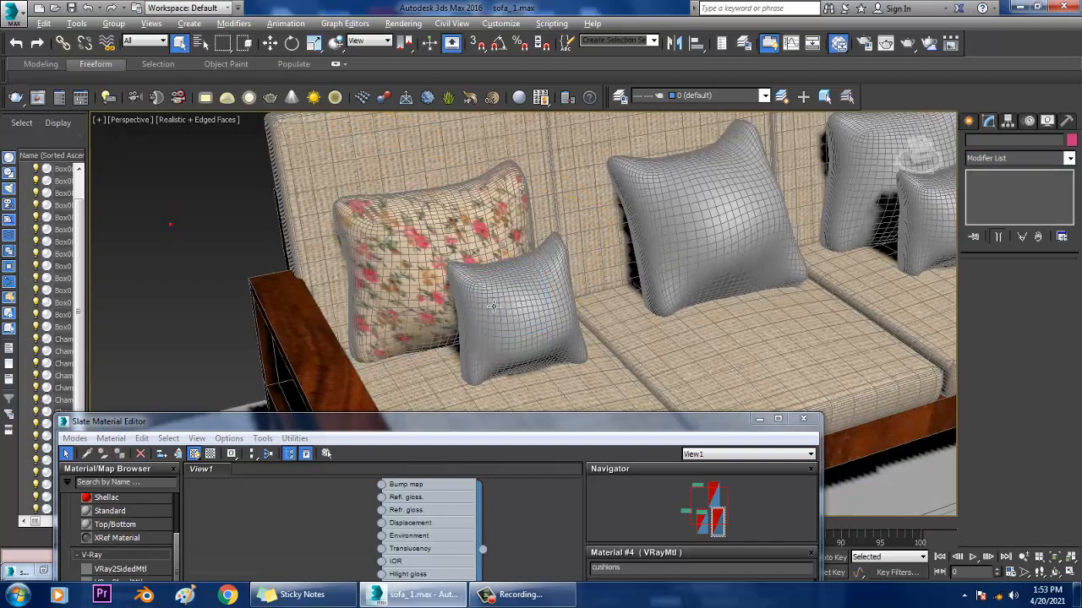
# Assign the cushions material to the large pillow in the middle of the sofa
pyautogui.keyDown('alt'); pyautogui.moveTo(496, 307); pyautogui.dragTo(335, 310, button='middle'); pyautogui.keyUp('alt')
pyautogui.click(708, 252)
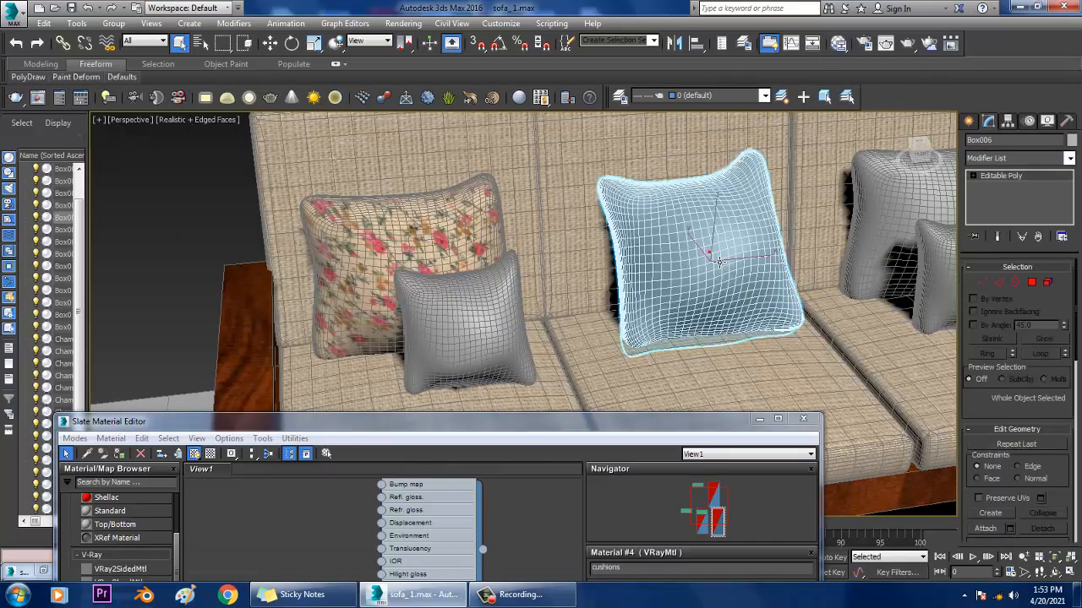
pyautogui.press('m')
pyautogui.press('m')
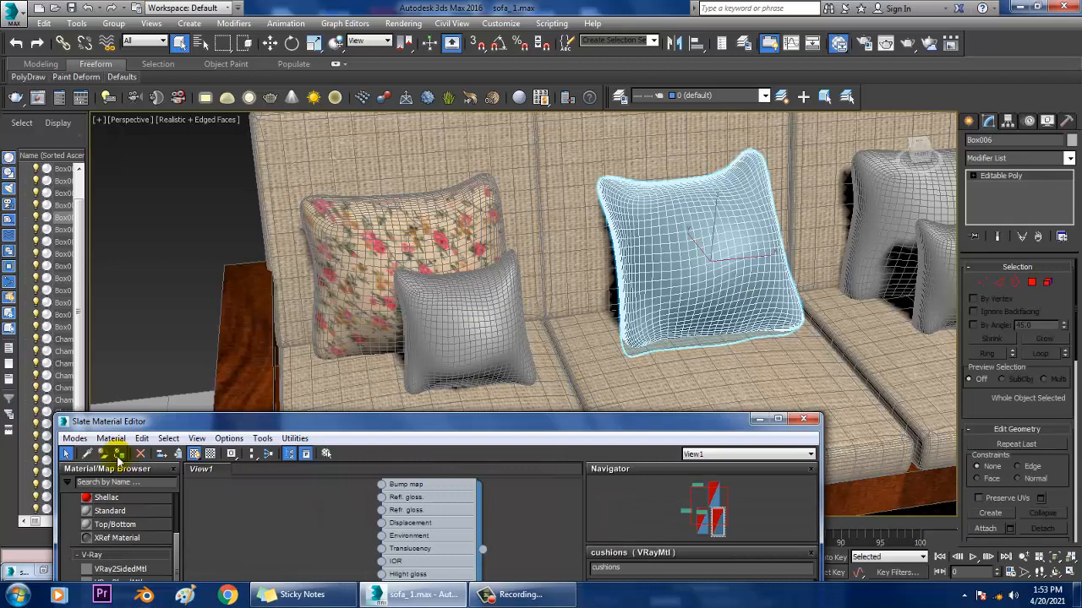
pyautogui.click(118, 455)
# Add a UVW Map modifier with Box mapping to the middle large pillow
pyautogui.click(1017, 160)
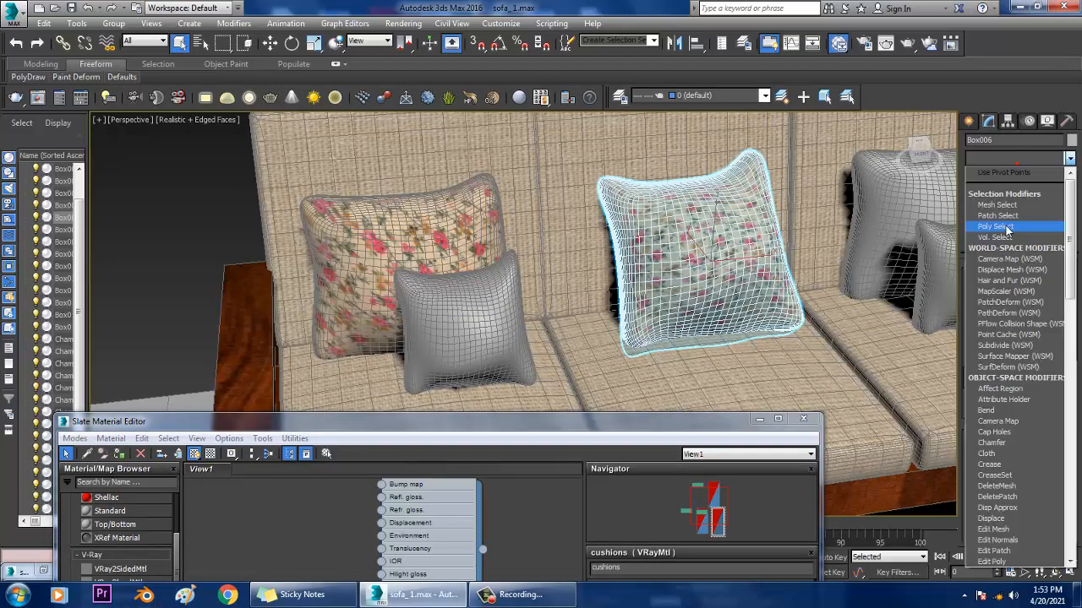
pyautogui.scroll(-5, 1008, 229)
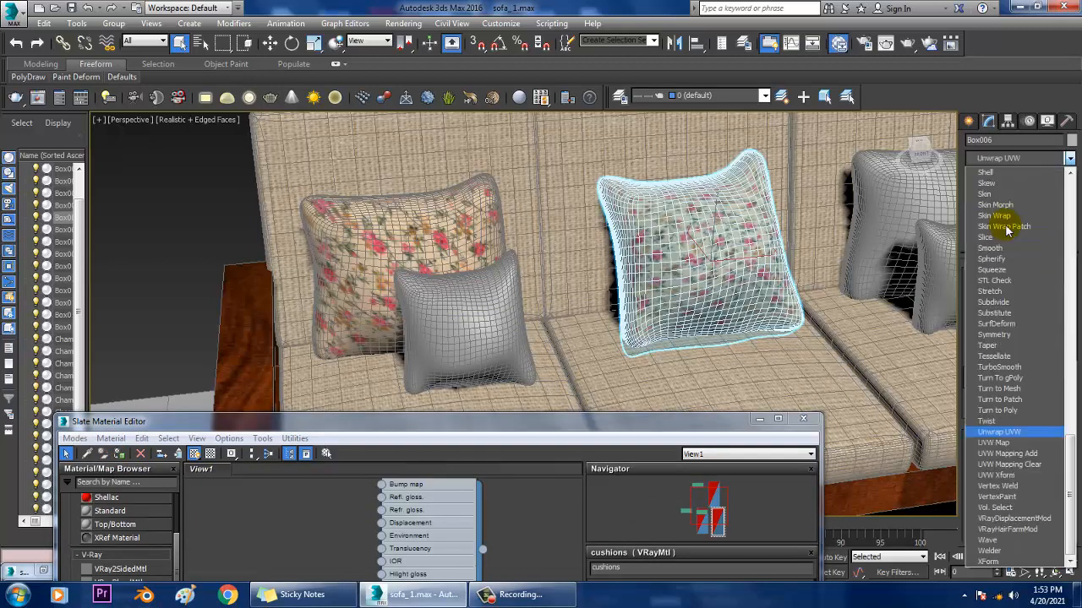
pyautogui.click(995, 443)
pyautogui.click(1002, 343)
pyautogui.moveTo(642, 306); pyautogui.dragTo(562, 317, button='middle')
# Assign the cushions material to the large pillow at the far end of the sofa
pyautogui.click(767, 211)
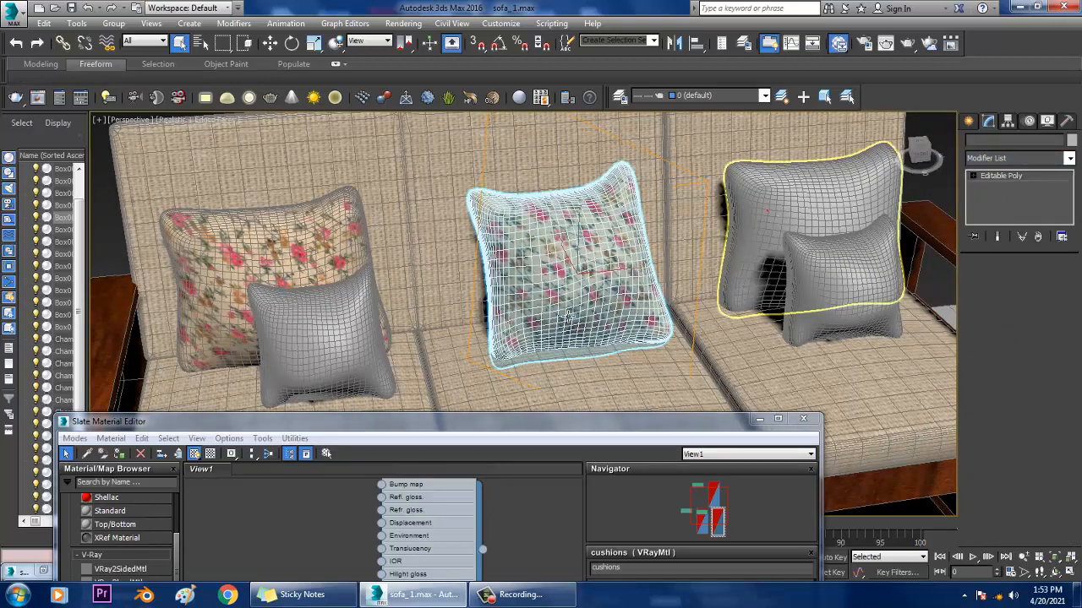
pyautogui.click(119, 454)
pyautogui.click(1024, 158)
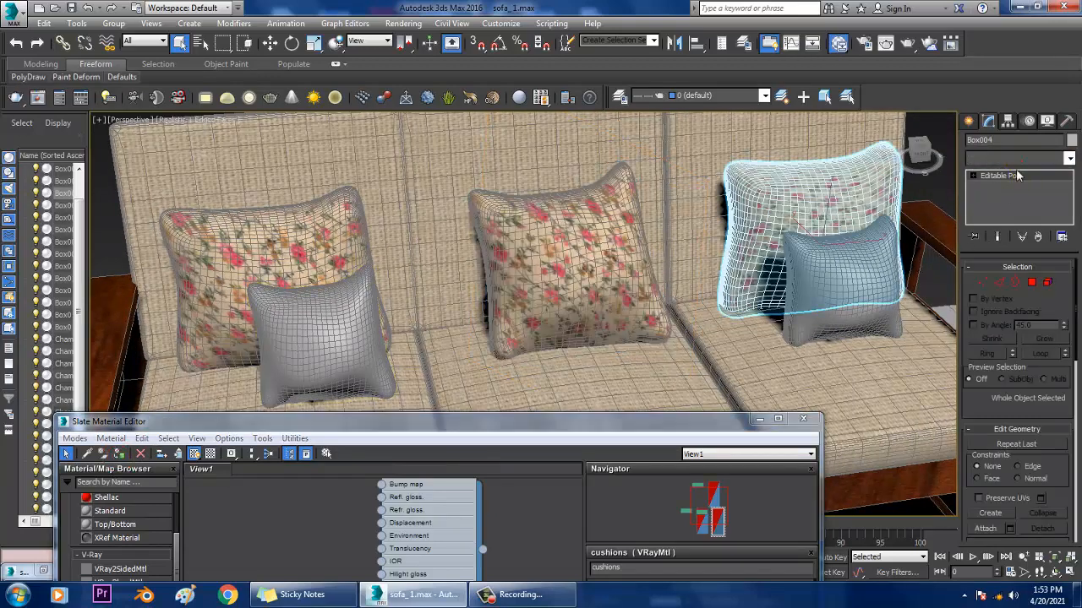
pyautogui.scroll(-10, 1001, 426)
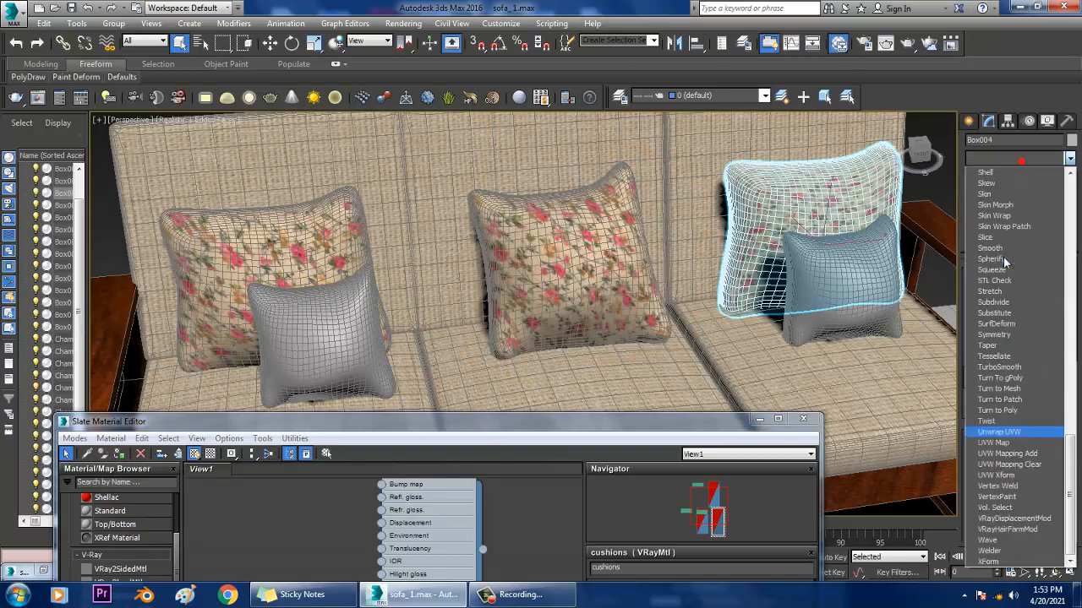
pyautogui.click(1000, 434)
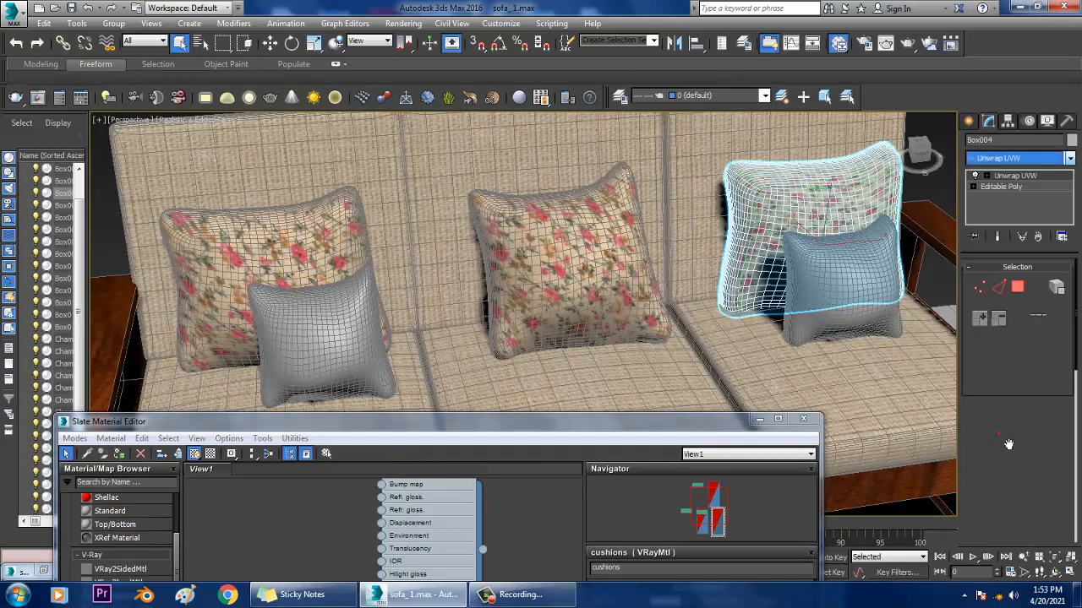
pyautogui.click(1037, 238)
# Add a UVW Map modifier with Box mapping to the far-end large pillow
pyautogui.click(1018, 159)
pyautogui.scroll(-10, 1010, 236)
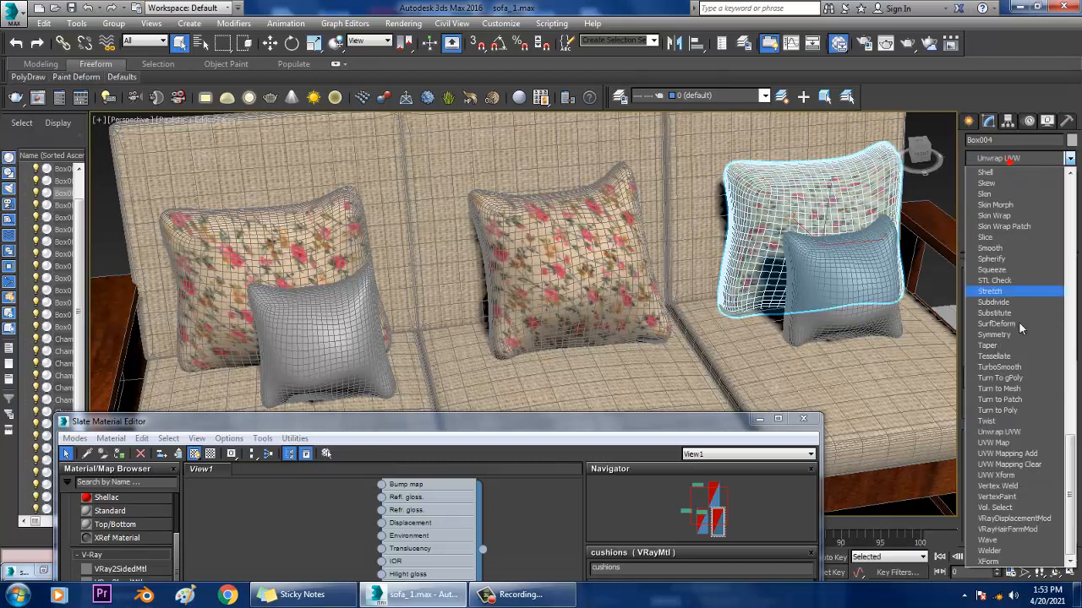
pyautogui.click(1005, 443)
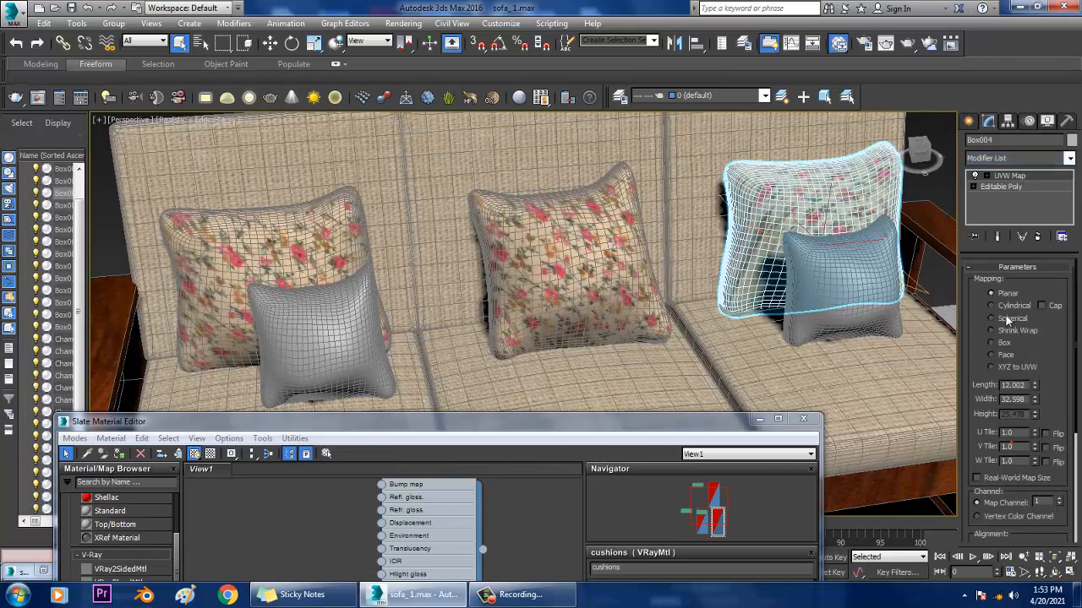
pyautogui.click(1004, 344)
pyautogui.keyDown('alt'); pyautogui.moveTo(499, 266); pyautogui.dragTo(526, 269, button='middle'); pyautogui.keyUp('alt')
pyautogui.moveTo(525, 269); pyautogui.dragTo(585, 236, button='middle')
# Select the small pillow at the near end of the sofa and create a new VRayMtl material for it
pyautogui.click(407, 292)
pyautogui.keyDown('alt'); pyautogui.moveTo(409, 293); pyautogui.dragTo(448, 439, button='middle'); pyautogui.keyUp('alt')
pyautogui.moveTo(465, 428); pyautogui.dragTo(586, 74)
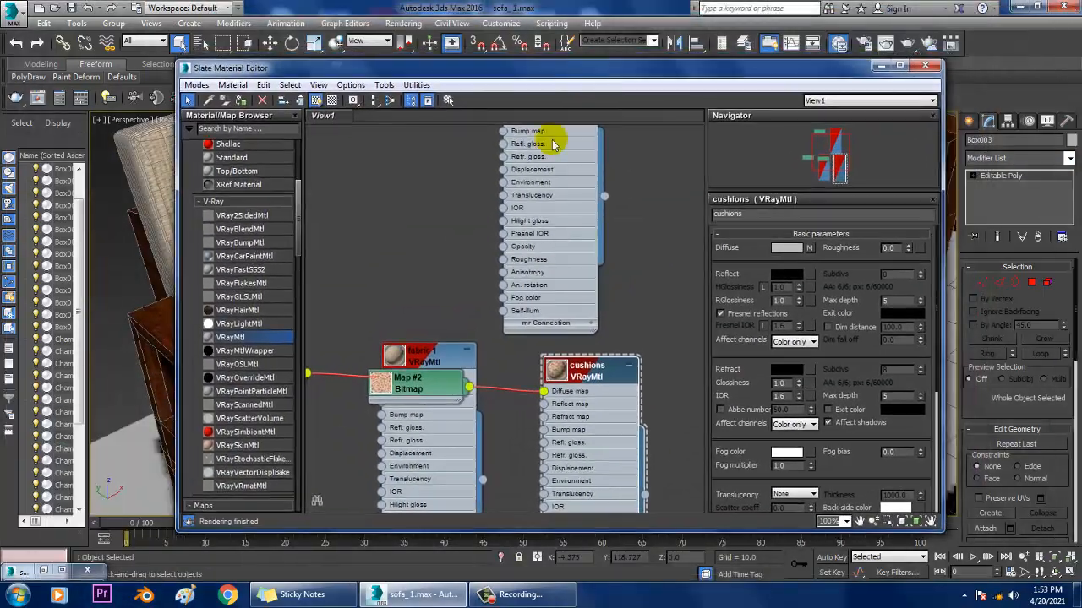
pyautogui.moveTo(549, 368); pyautogui.dragTo(509, 142, button='middle')
pyautogui.moveTo(505, 333); pyautogui.dragTo(538, 204, button='middle')
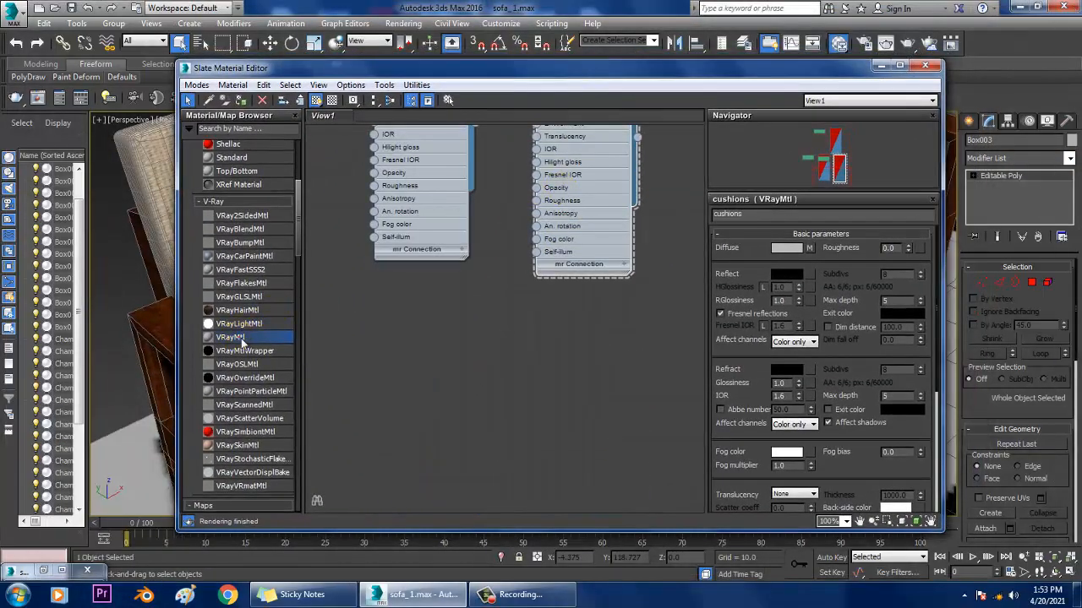
pyautogui.moveTo(420, 349); pyautogui.dragTo(420, 349)
pyautogui.doubleClick(419, 349)
# Load the texture-painting-services--500x500 image as the new material's diffuse bitmap and assign the material to the near small pillow
pyautogui.click(809, 248)
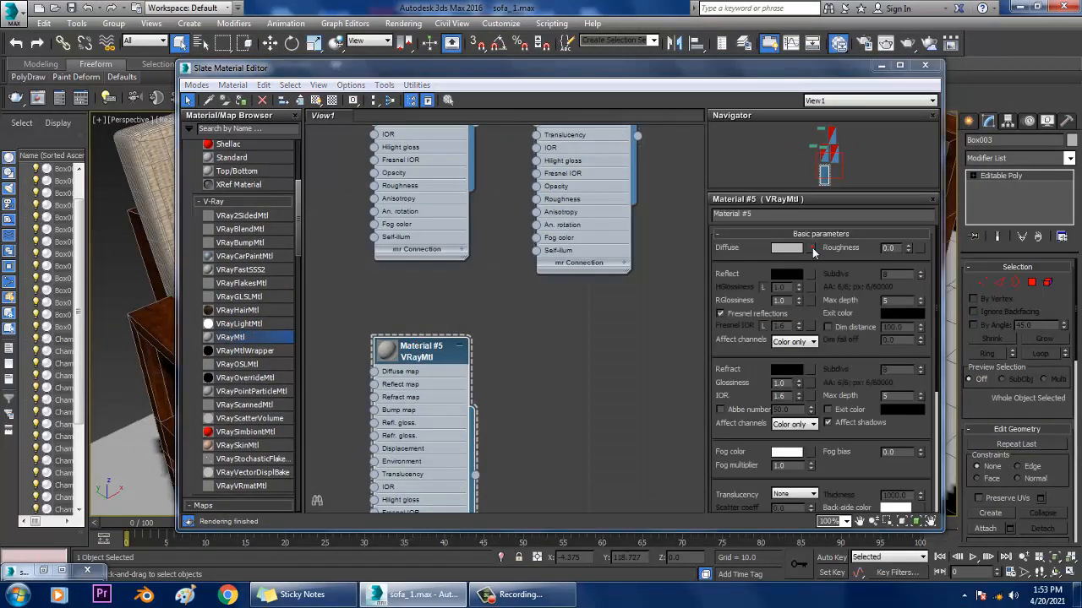
pyautogui.doubleClick(765, 127)
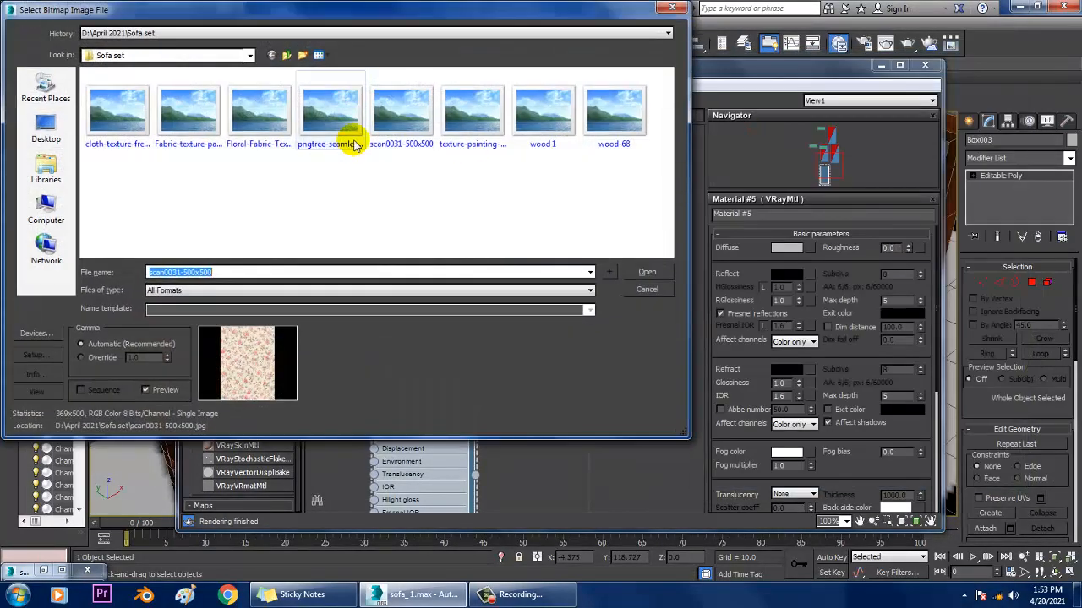
pyautogui.click(402, 124)
pyautogui.click(443, 123)
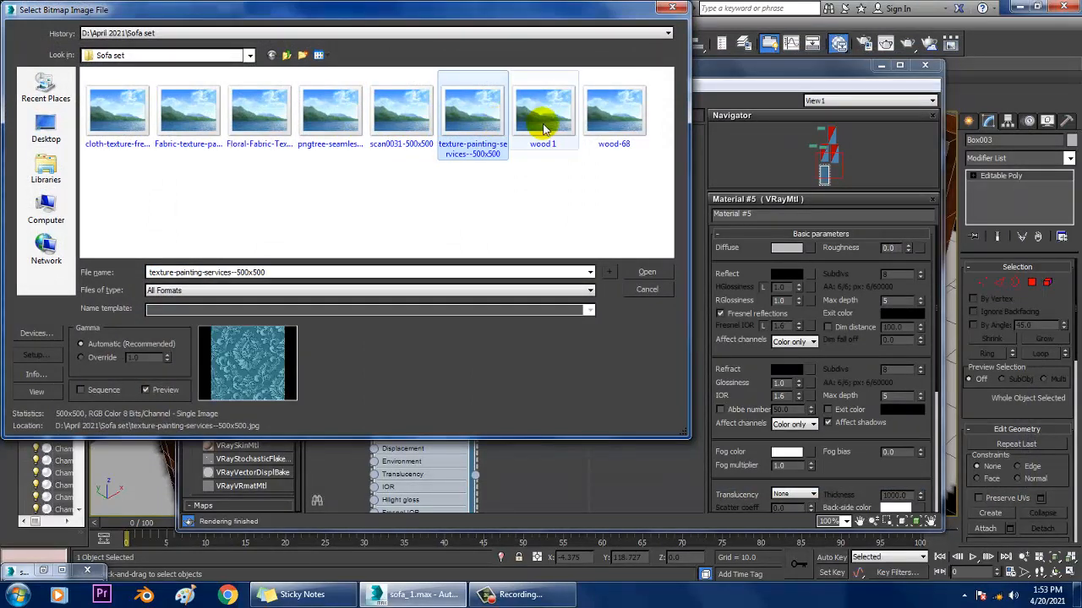
pyautogui.click(538, 116)
pyautogui.click(93, 106)
pyautogui.press('Right')
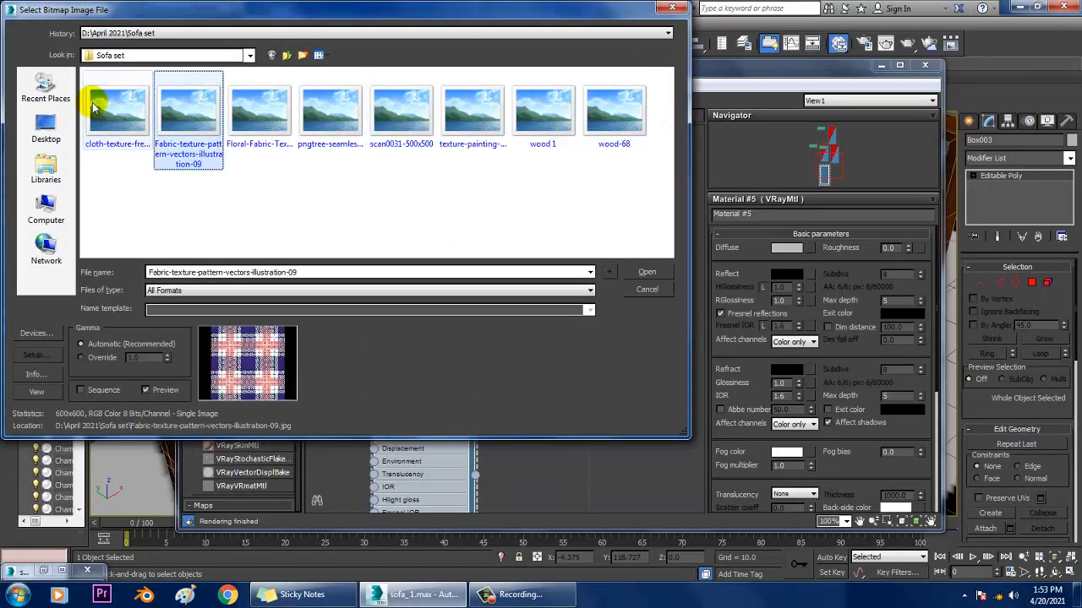
pyautogui.press('Right')
pyautogui.press('Right')
pyautogui.press('Left')
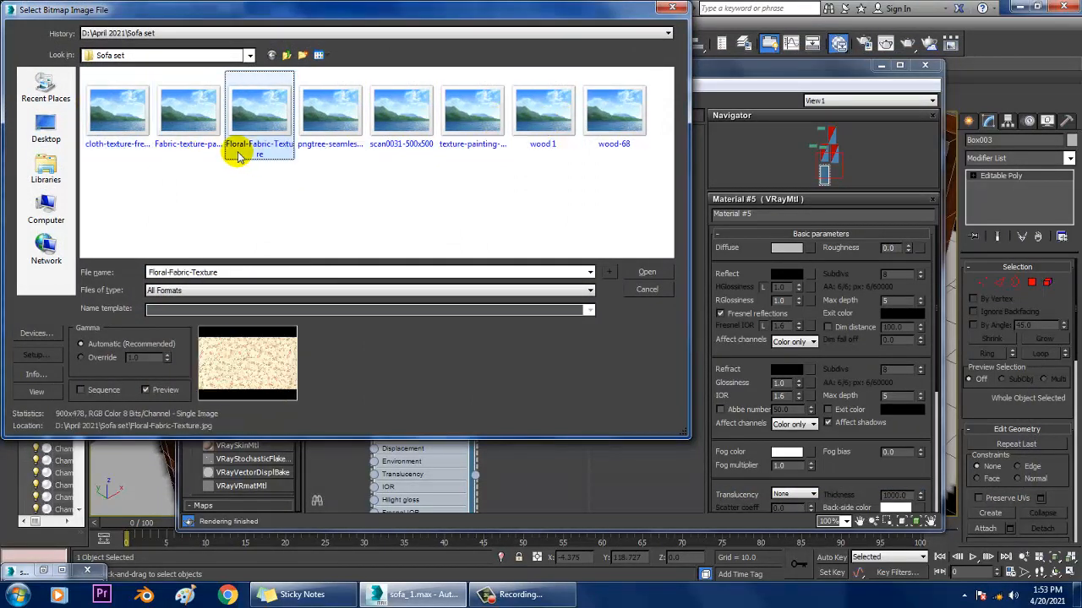
pyautogui.press('Right')
pyautogui.click(399, 117)
pyautogui.press('Right')
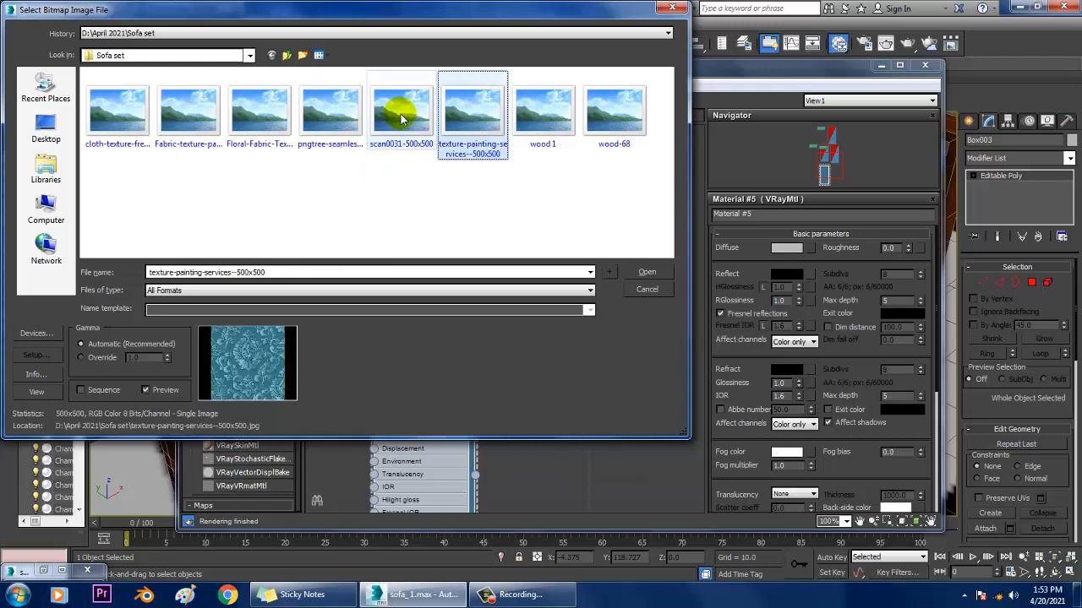
pyautogui.click(401, 119)
pyautogui.click(454, 124)
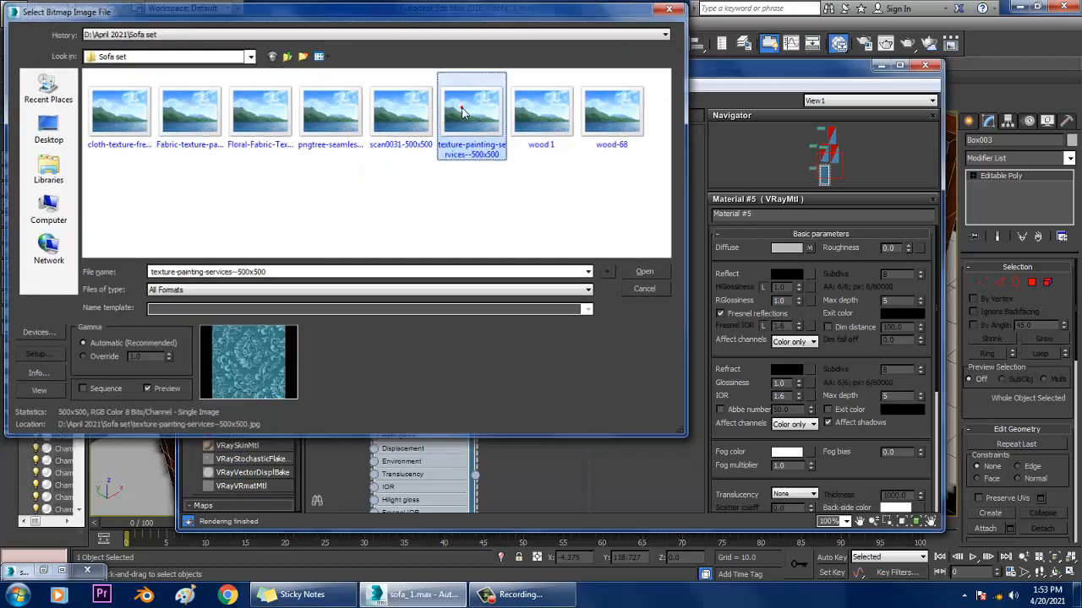
pyautogui.doubleClick(462, 113)
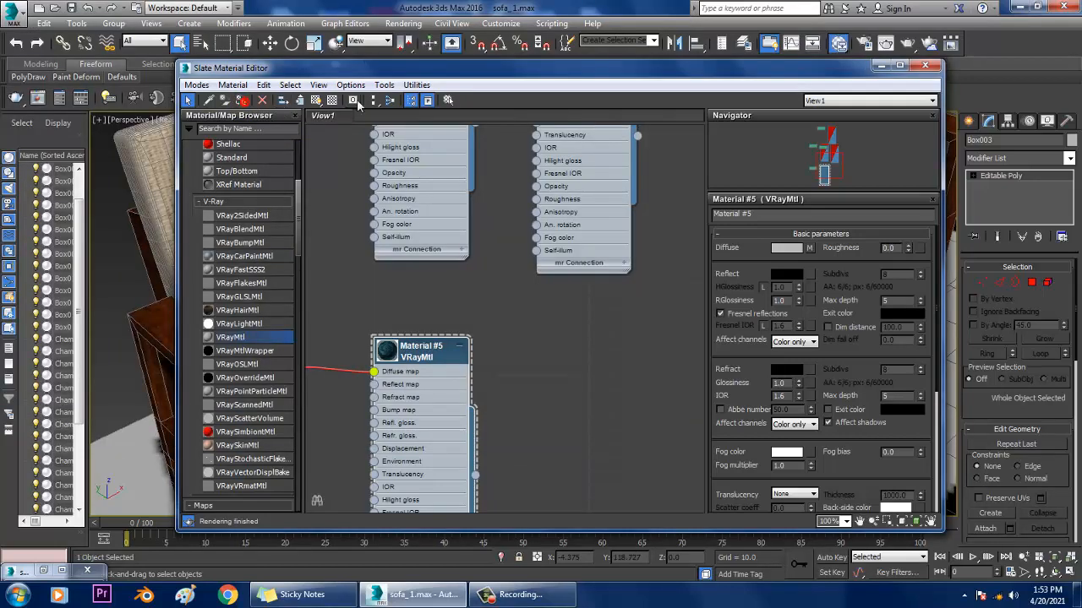
# Add a UVW Map modifier with Box mapping to the small pillow at the near end of the sofa
pyautogui.moveTo(845, 78); pyautogui.dragTo(662, 498)
pyautogui.click(1004, 159)
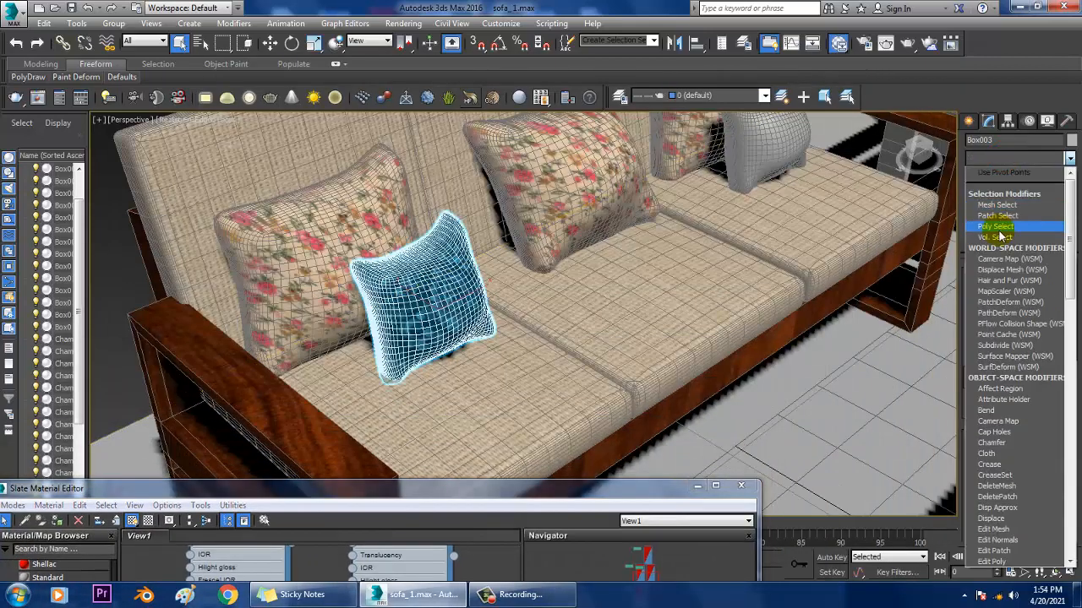
pyautogui.press('u')
pyautogui.click(1003, 444)
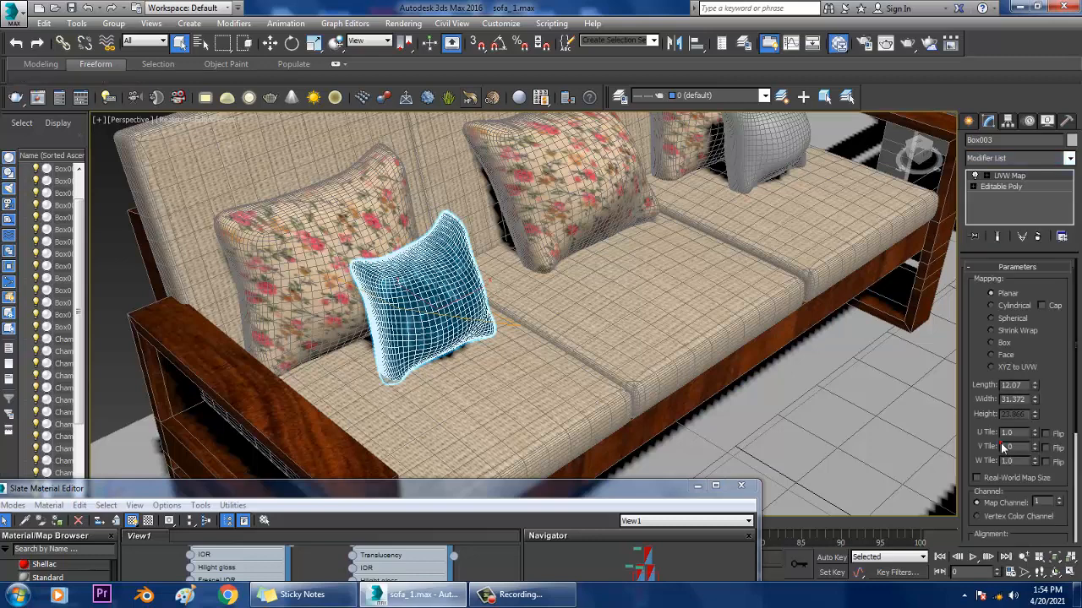
pyautogui.click(1003, 343)
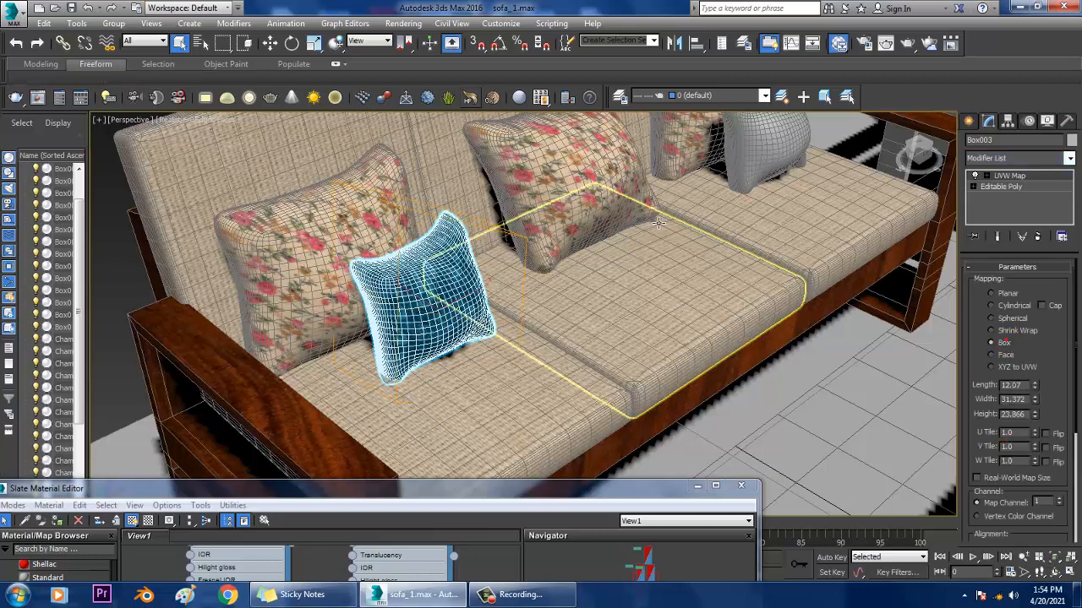
# Assign the blue patterned pillow material to the small pillow at the far end of the sofa
pyautogui.click(763, 152)
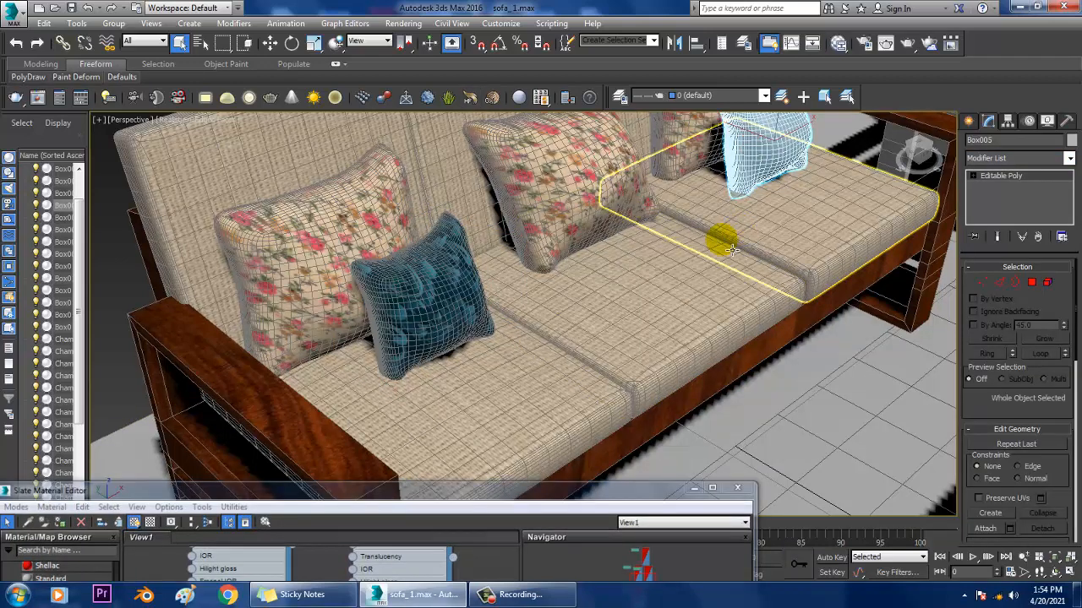
pyautogui.click(693, 487)
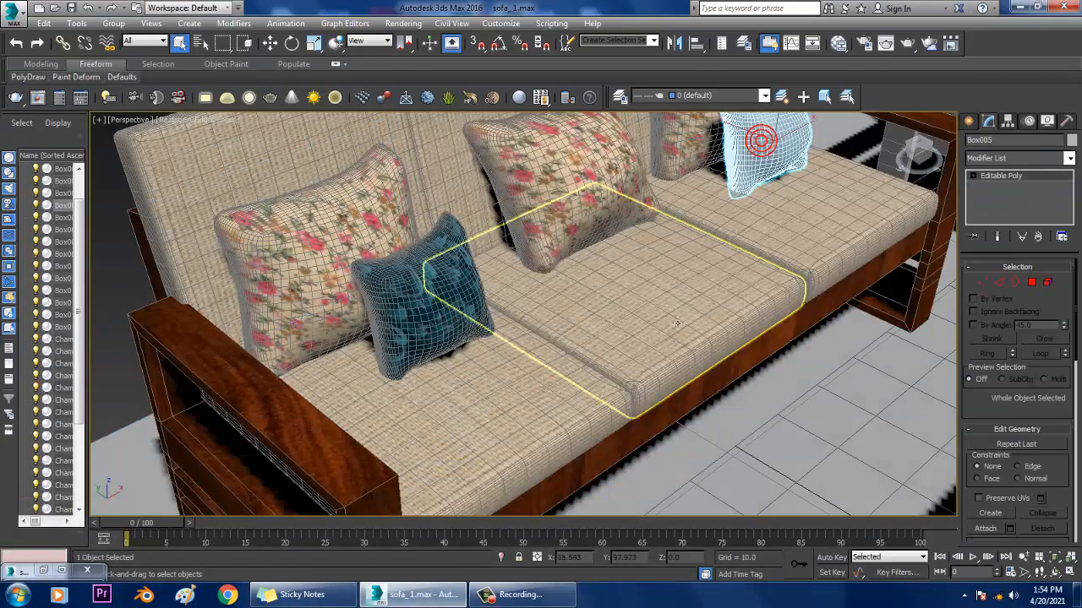
pyautogui.press('m')
pyautogui.moveTo(476, 505); pyautogui.dragTo(599, 187)
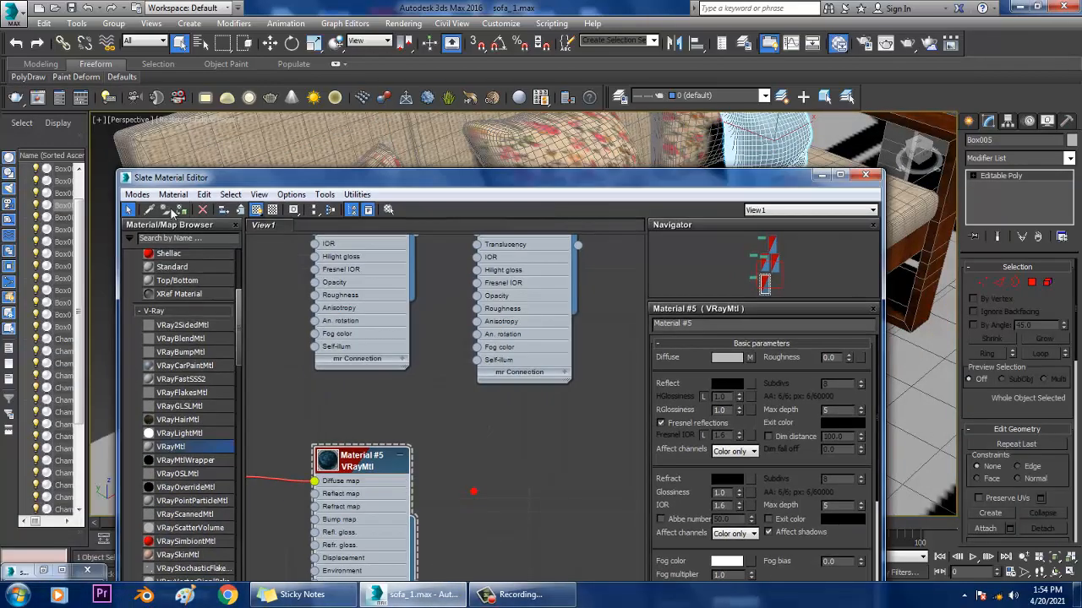
pyautogui.click(821, 175)
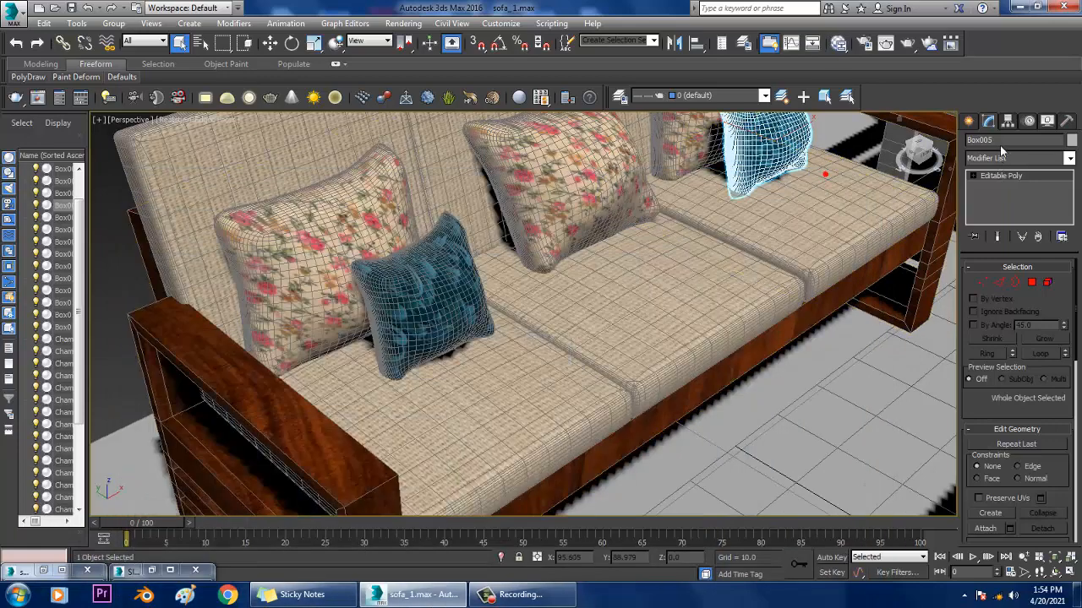
# Add a UVW Map modifier with Box mapping to the small pillow at the far end of the sofa
pyautogui.click(1009, 157)
pyautogui.scroll(-10, 1014, 253)
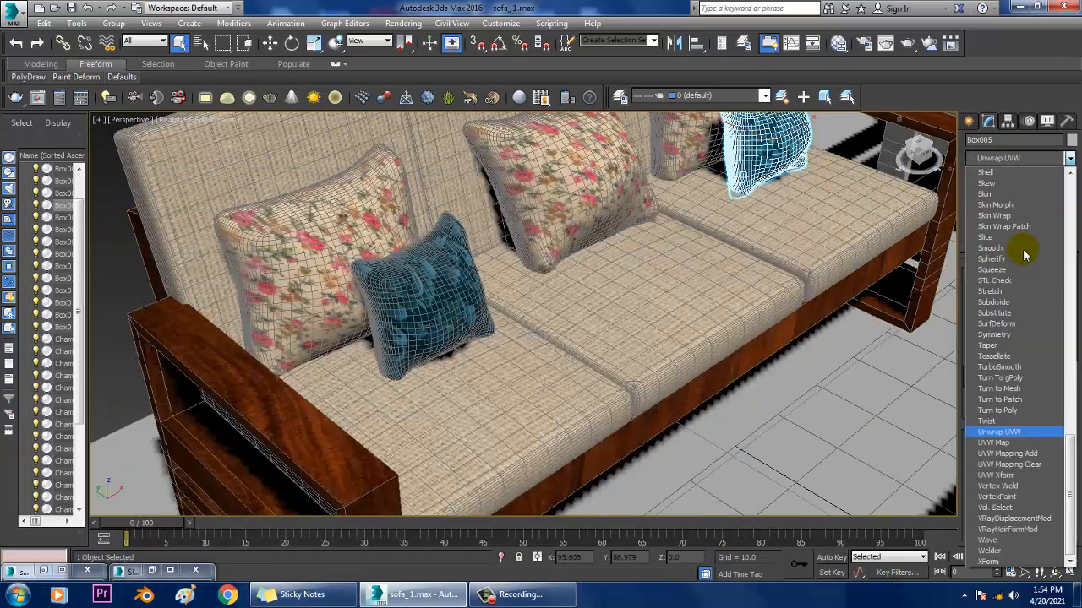
pyautogui.click(1006, 443)
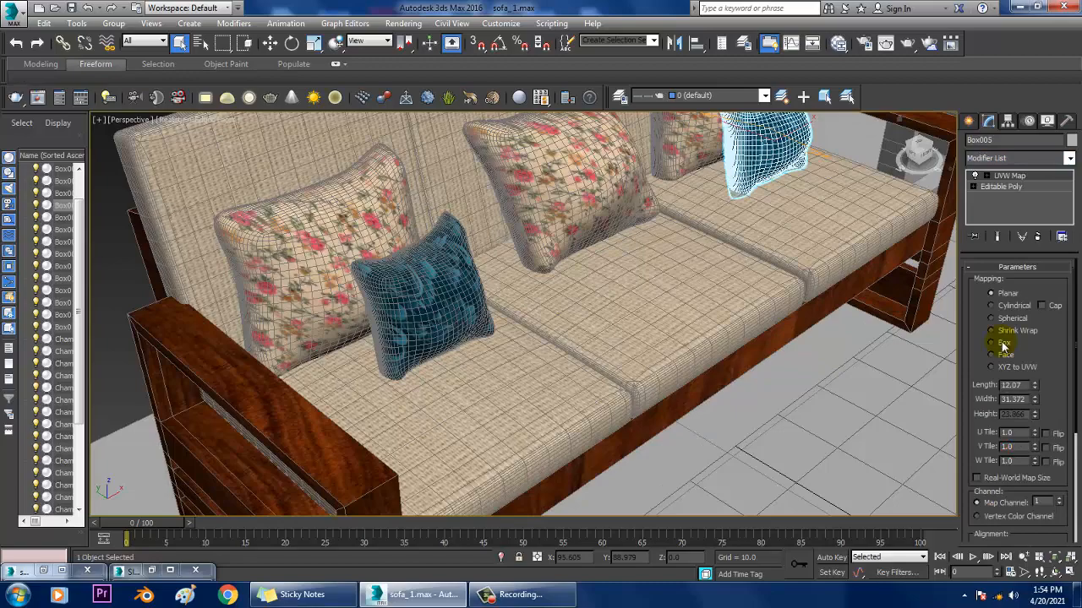
pyautogui.click(1003, 345)
# Turn off the edged-faces display in the perspective view so the sofa's textures show without wireframe
pyautogui.moveTo(764, 304); pyautogui.dragTo(735, 363, button='middle')
pyautogui.scroll(-3, 699, 317)
pyautogui.press('F4')
pyautogui.scroll(-2, 708, 327)
pyautogui.scroll(3, 818, 367)
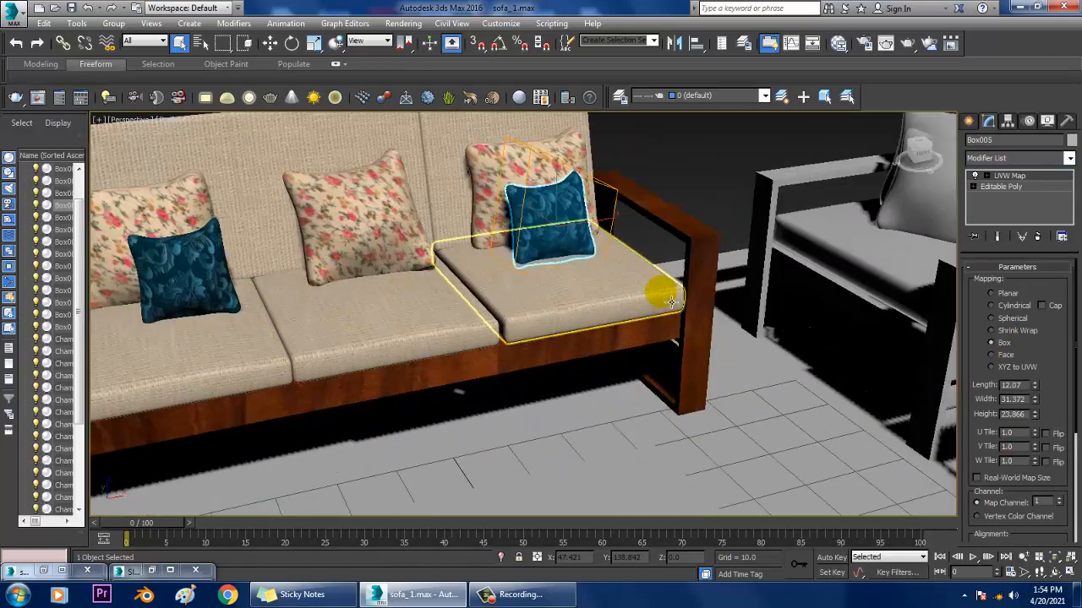
# Assign the wood 1 material to the frame of the armchair next to the sofa
pyautogui.moveTo(672, 303); pyautogui.dragTo(621, 375, button='middle')
pyautogui.scroll(-4, 500, 288)
pyautogui.scroll(1, 628, 317)
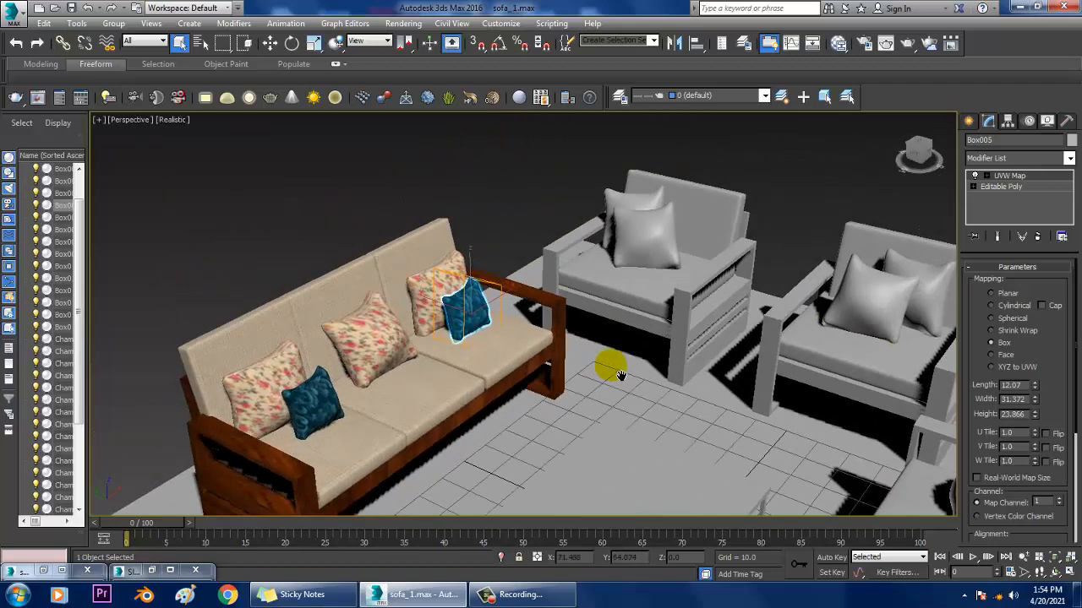
pyautogui.scroll(2, 620, 375)
pyautogui.keyDown('alt'); pyautogui.moveTo(667, 282); pyautogui.dragTo(677, 398, button='middle'); pyautogui.keyUp('alt')
pyautogui.keyDown('alt'); pyautogui.moveTo(677, 399); pyautogui.dragTo(736, 379, button='middle'); pyautogui.keyUp('alt')
pyautogui.click(667, 376)
pyautogui.click(734, 372)
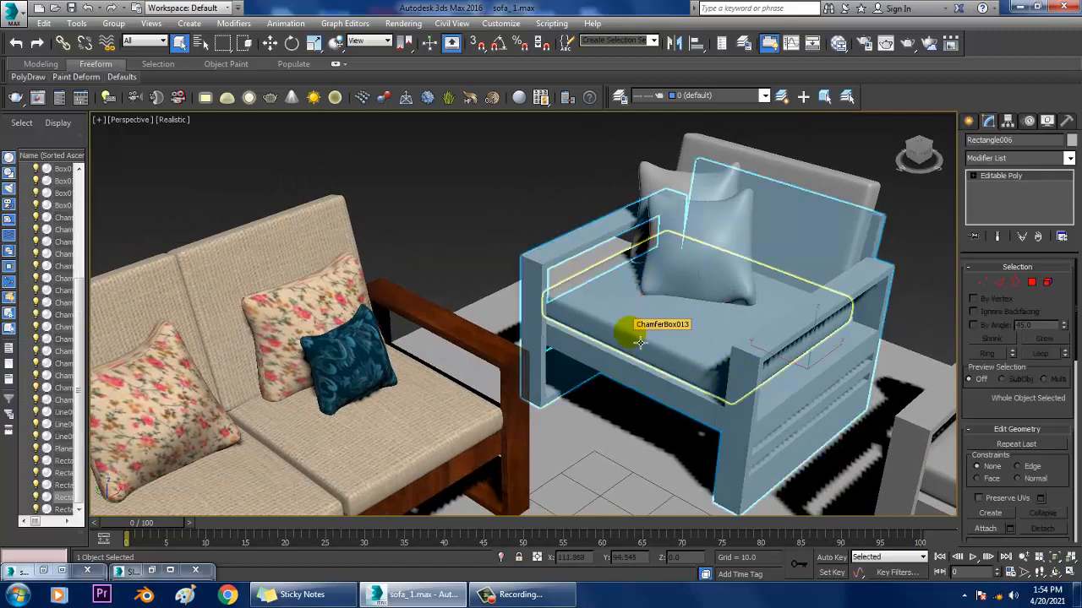
pyautogui.press('m')
pyautogui.moveTo(521, 357); pyautogui.dragTo(553, 524, button='middle')
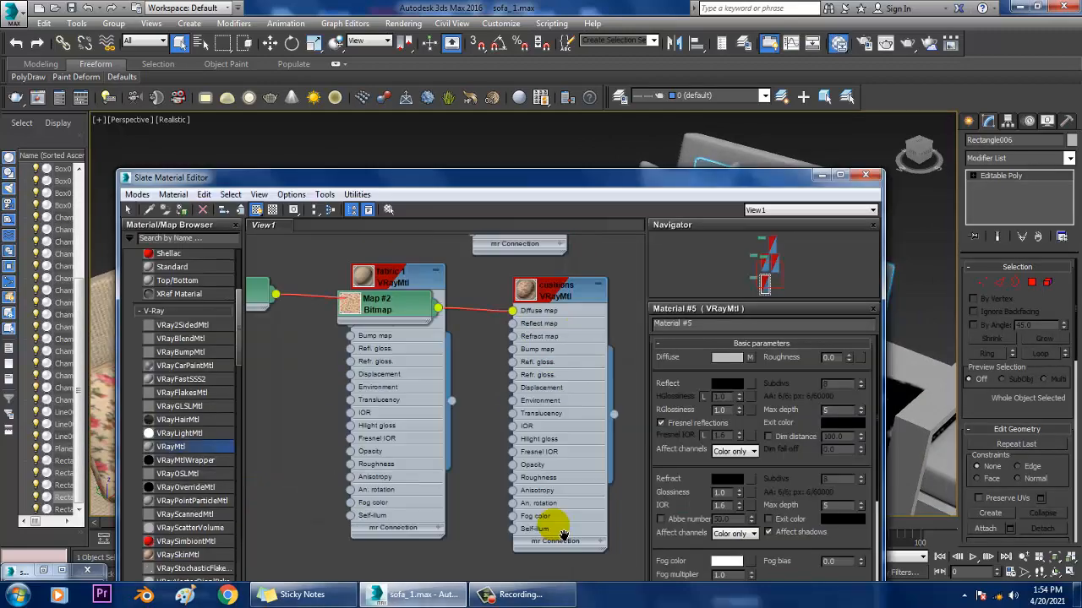
pyautogui.moveTo(533, 285); pyautogui.dragTo(531, 450, button='middle')
pyautogui.click(515, 370)
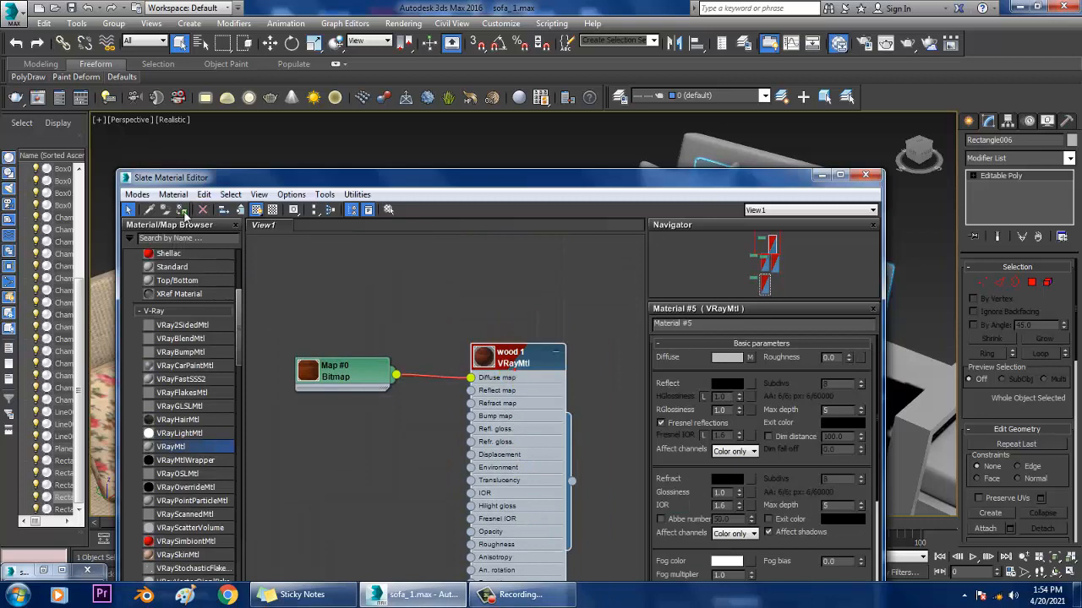
pyautogui.click(841, 177)
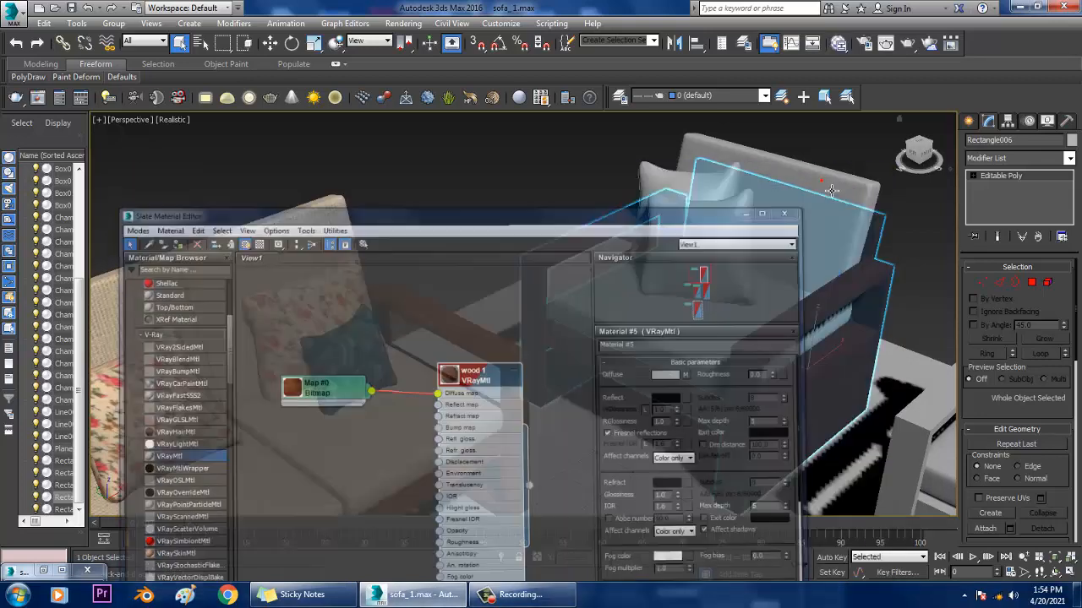
# Add a UVW Map modifier with Box mapping to the armchair's wood frame
pyautogui.click(1002, 161)
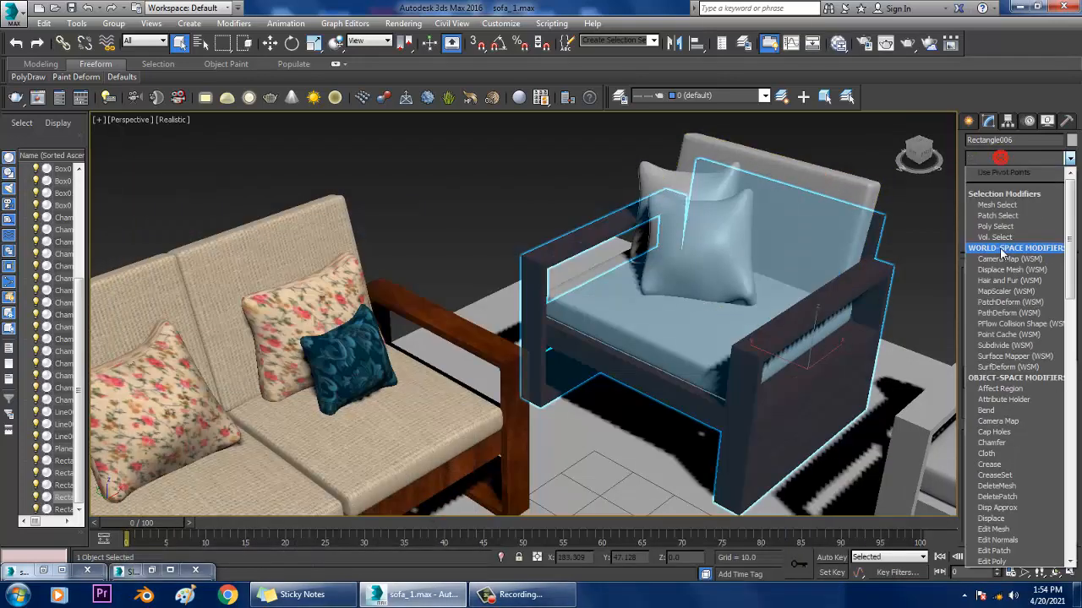
pyautogui.press('u')
pyautogui.click(992, 442)
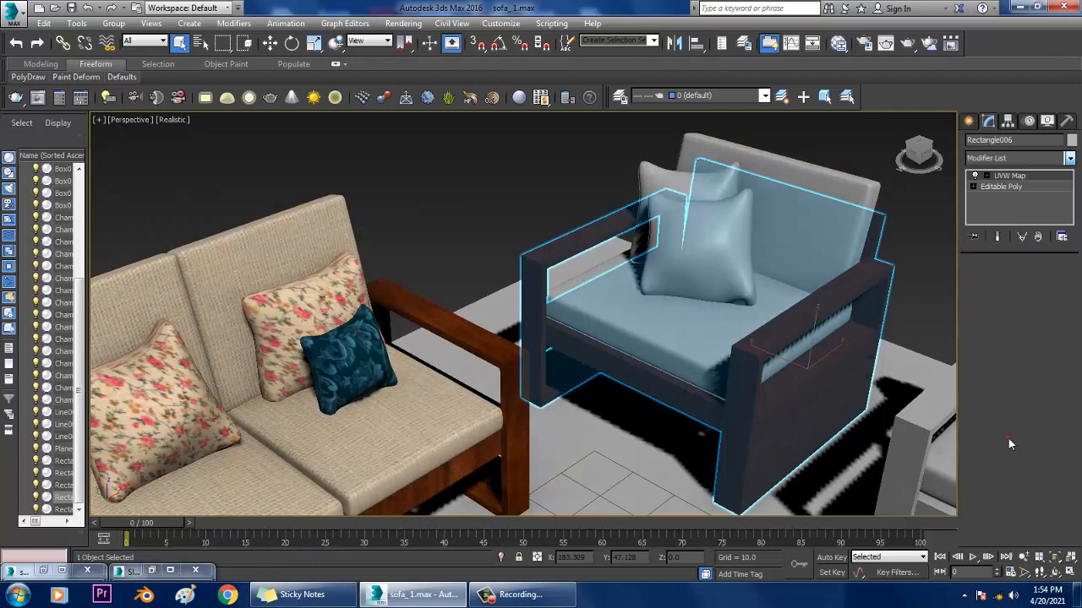
pyautogui.click(1003, 344)
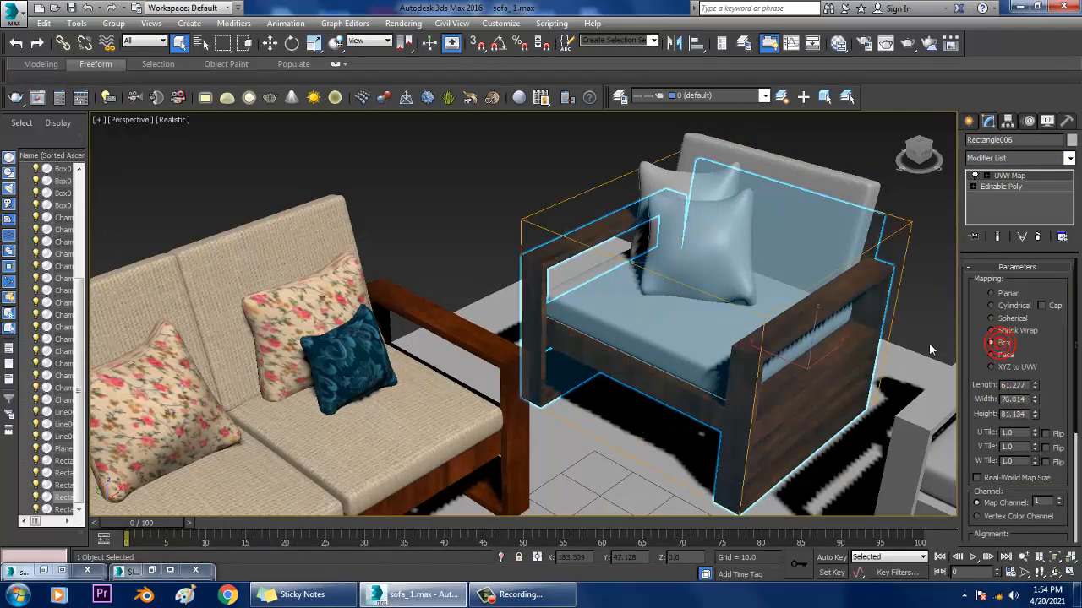
# Select the armchair's back and seat cushions together and assign the fabric 1 material to them
pyautogui.keyDown('alt'); pyautogui.moveTo(695, 296); pyautogui.dragTo(744, 333, button='middle'); pyautogui.keyUp('alt')
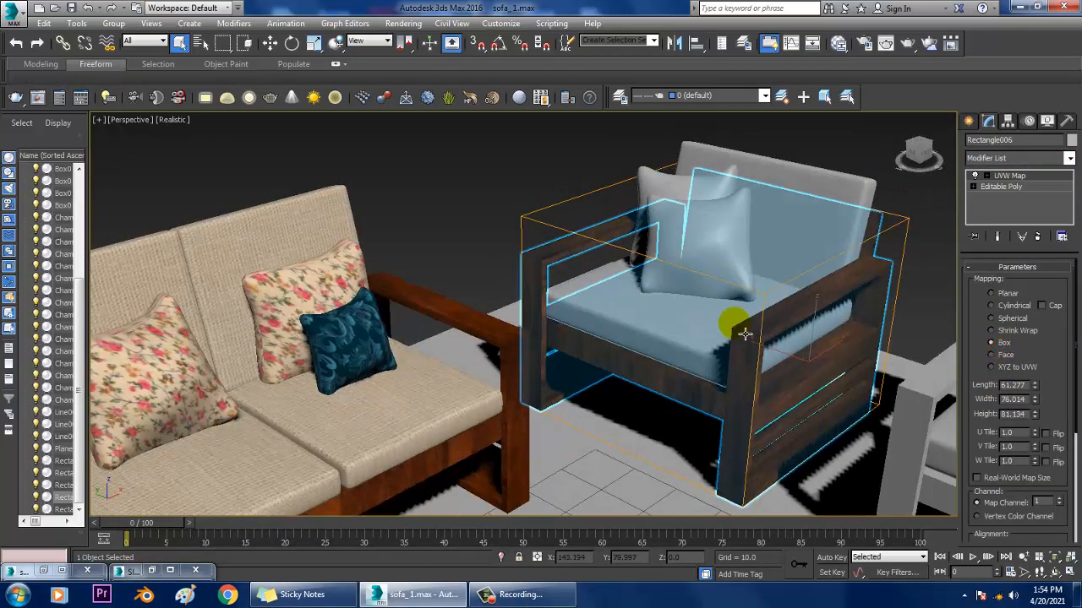
pyautogui.click(788, 150)
pyautogui.keyDown('ctrl'); pyautogui.click(677, 336); pyautogui.keyUp('ctrl')
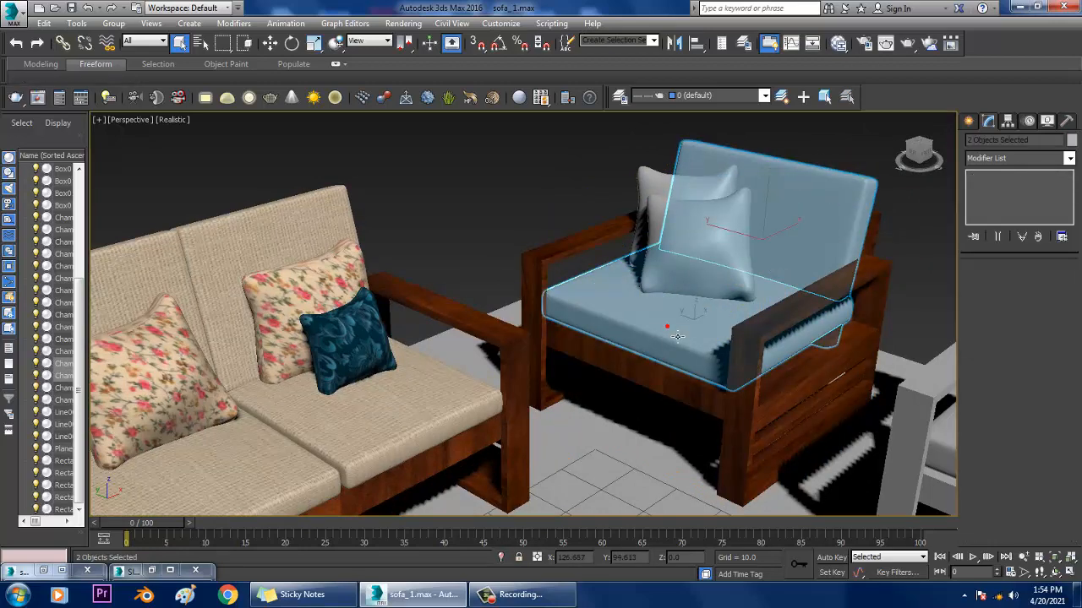
pyautogui.press('m')
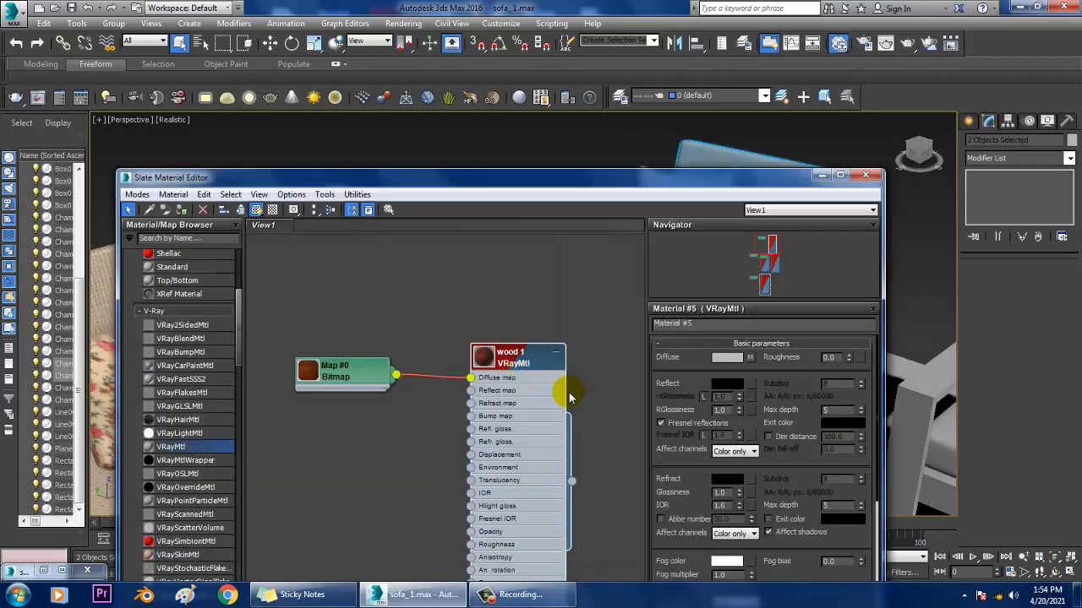
pyautogui.moveTo(541, 574); pyautogui.dragTo(545, 343, button='middle')
pyautogui.scroll(-1, 445, 377)
pyautogui.click(414, 385)
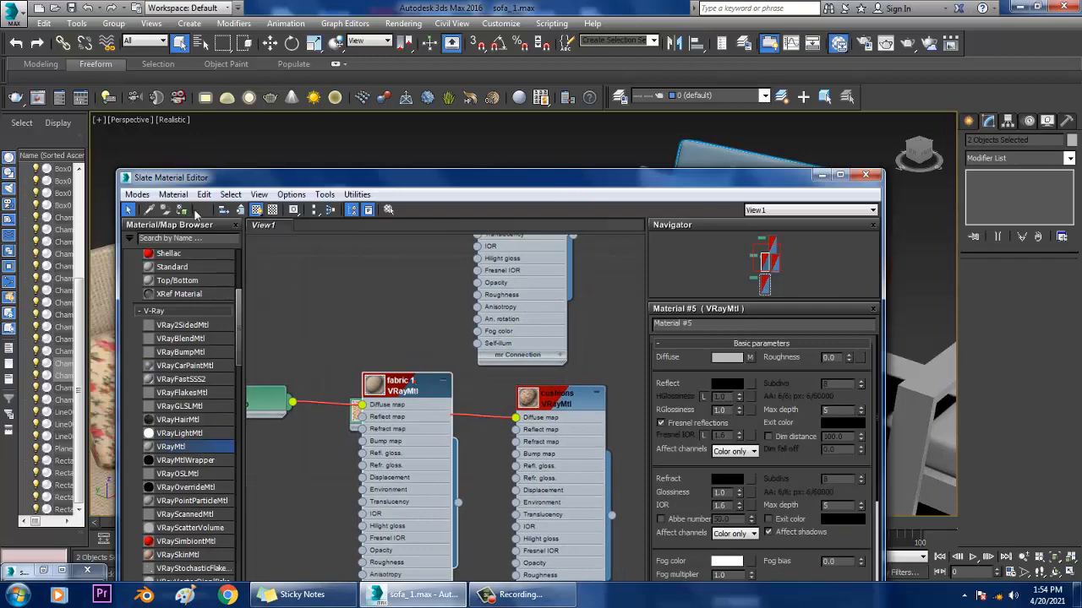
pyautogui.click(822, 178)
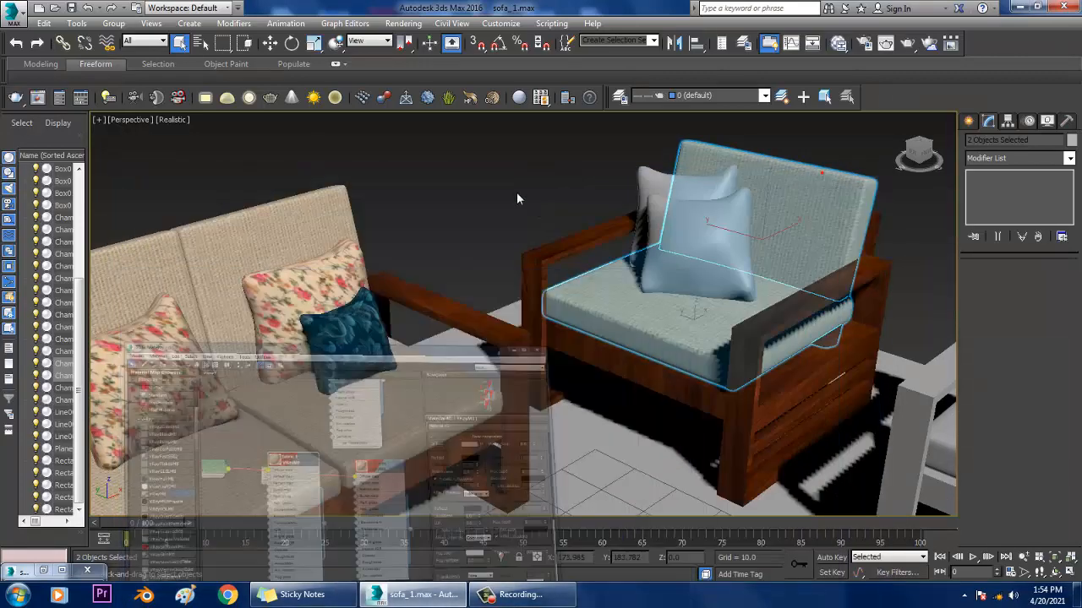
# Add a UVW Map modifier with Box mapping to the armchair's seat cushion and raise the mapping height to about 27.5
pyautogui.click(490, 172)
pyautogui.keyDown('alt'); pyautogui.moveTo(698, 264); pyautogui.dragTo(724, 285, button='middle'); pyautogui.keyUp('alt')
pyautogui.moveTo(264, 423); pyautogui.dragTo(312, 517, button='middle')
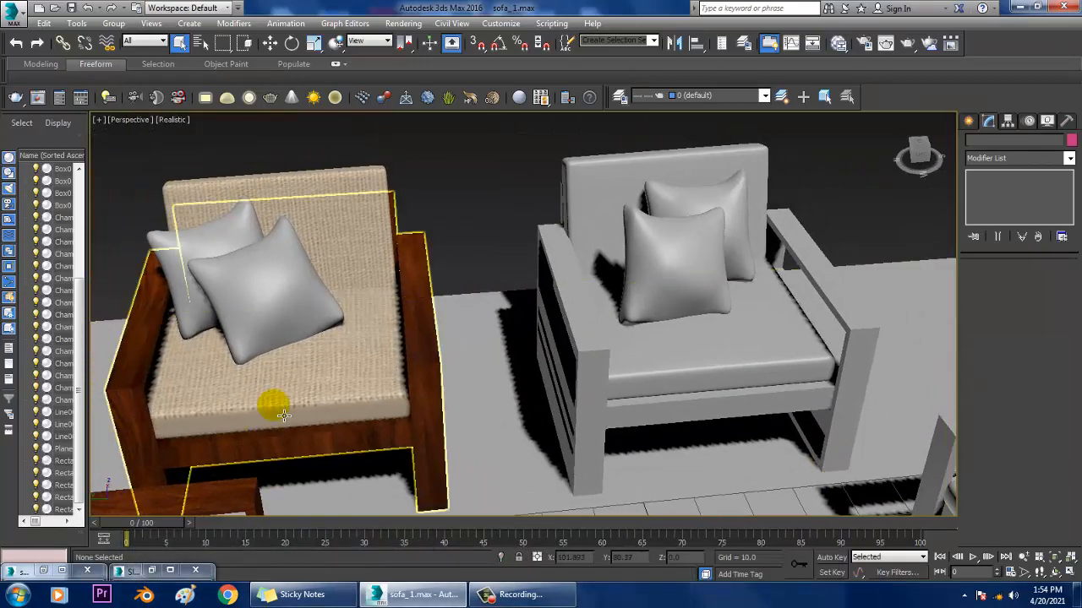
pyautogui.click(284, 415)
pyautogui.press('z')
pyautogui.keyDown('alt'); pyautogui.moveTo(283, 415); pyautogui.dragTo(423, 365, button='middle'); pyautogui.keyUp('alt')
pyautogui.scroll(-2, 423, 366)
pyautogui.moveTo(612, 385); pyautogui.dragTo(534, 377, button='middle')
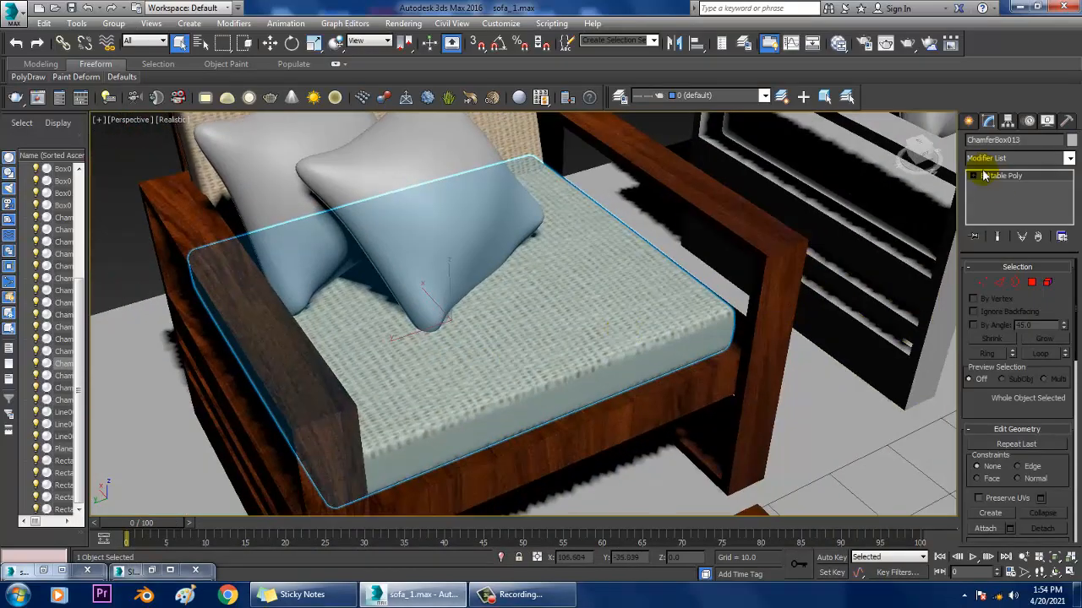
pyautogui.click(999, 159)
pyautogui.press('u')
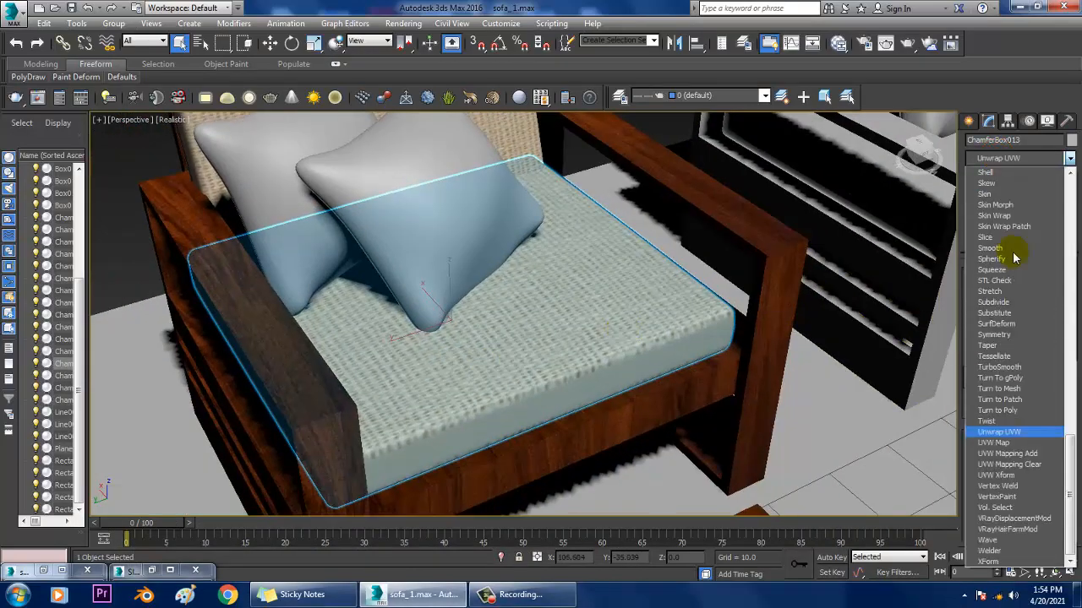
pyautogui.click(1026, 442)
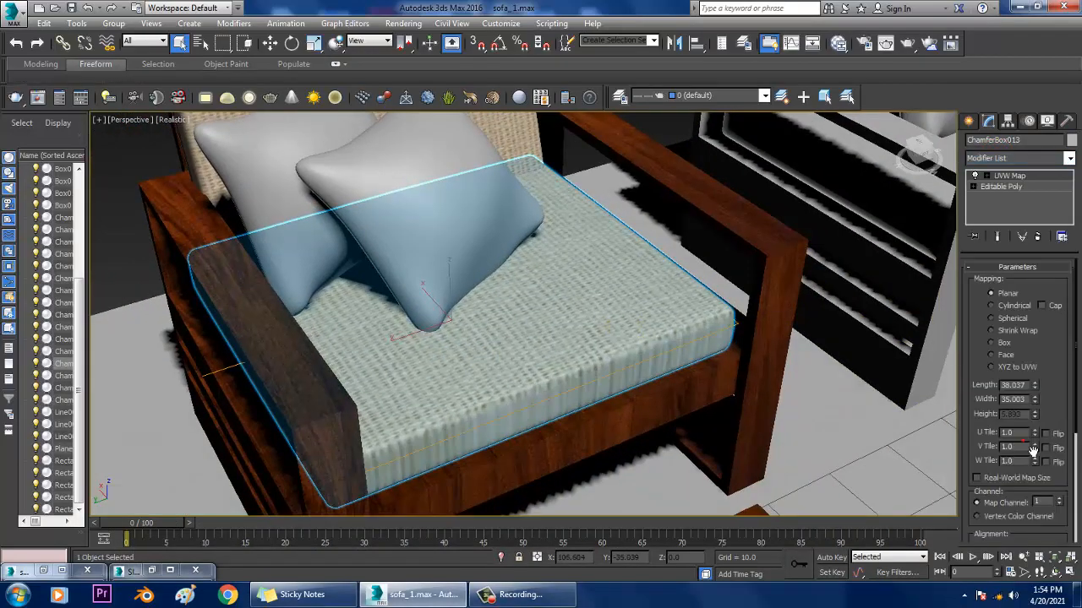
pyautogui.click(995, 343)
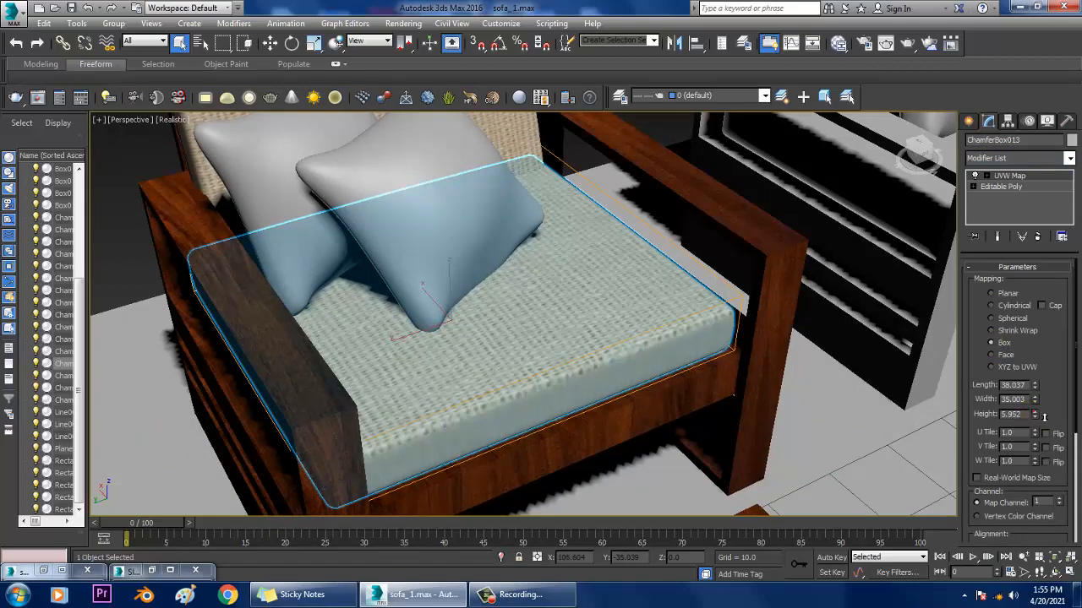
pyautogui.moveTo(1045, 418); pyautogui.dragTo(1042, 253)
# Add a UVW Map modifier with Box mapping to the armchair's back cushion and increase the mapping height
pyautogui.scroll(-3, 490, 222)
pyautogui.moveTo(500, 251); pyautogui.dragTo(551, 383, button='middle')
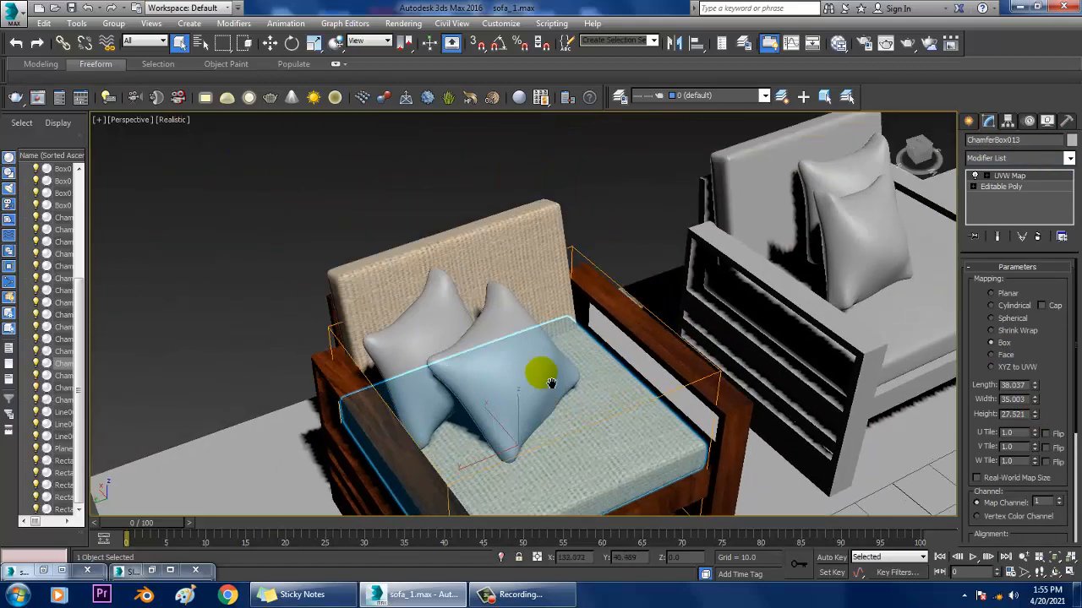
pyautogui.click(521, 264)
pyautogui.click(1029, 159)
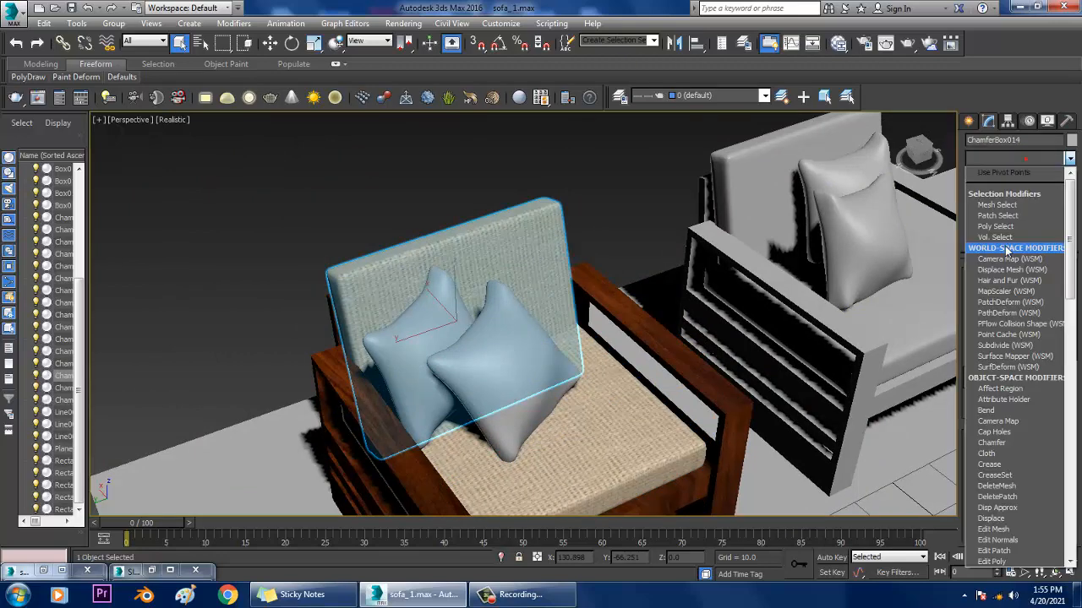
pyautogui.scroll(-10, 1010, 288)
pyautogui.click(1015, 443)
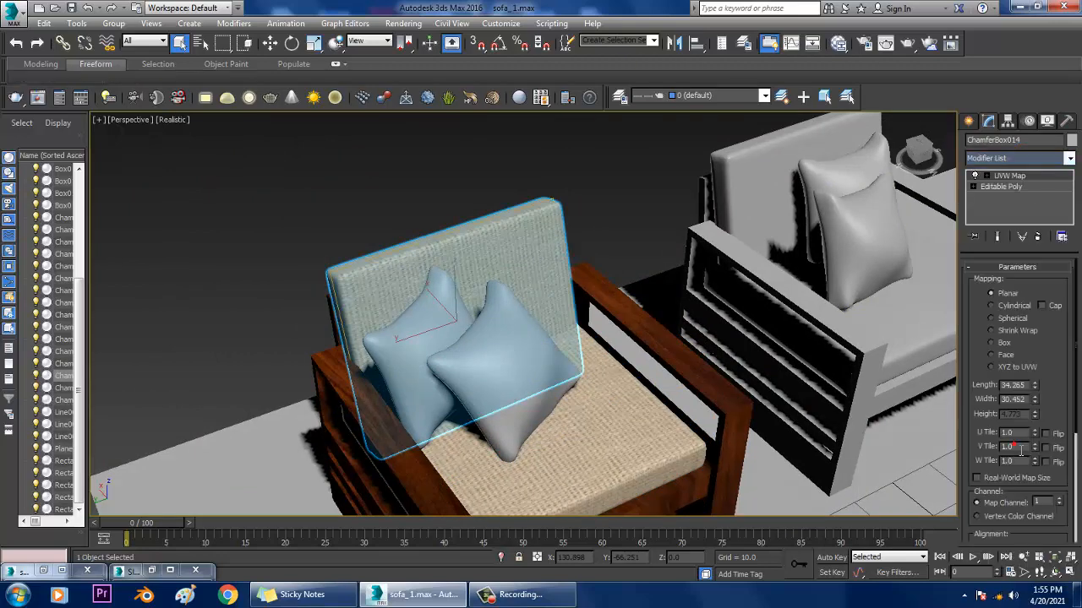
pyautogui.moveTo(1035, 415); pyautogui.dragTo(887, 241)
pyautogui.click(665, 165)
pyautogui.keyDown('alt'); pyautogui.moveTo(662, 295); pyautogui.dragTo(622, 251, button='middle'); pyautogui.keyUp('alt')
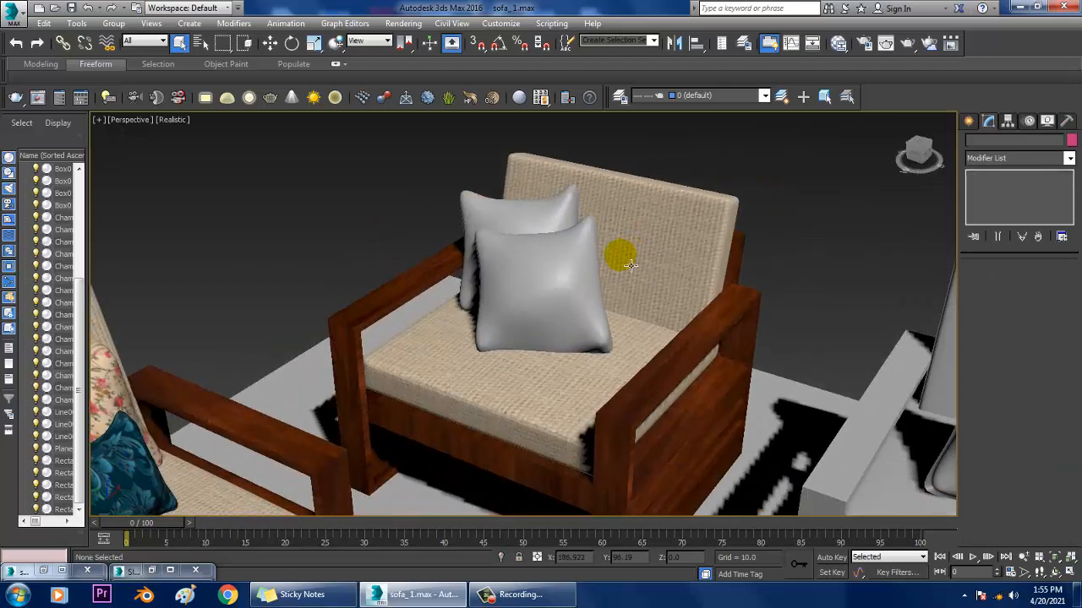
# Select the armchair's rear pillow and add a new VRayMtl to the material graph
pyautogui.click(511, 220)
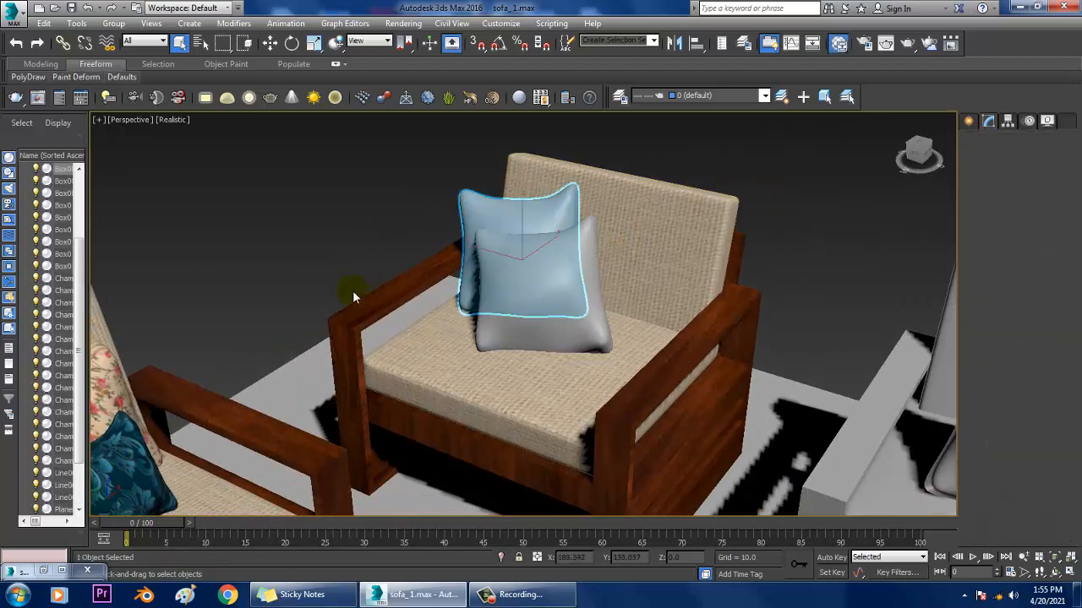
pyautogui.press('m')
pyautogui.moveTo(436, 336); pyautogui.dragTo(420, 228, button='middle')
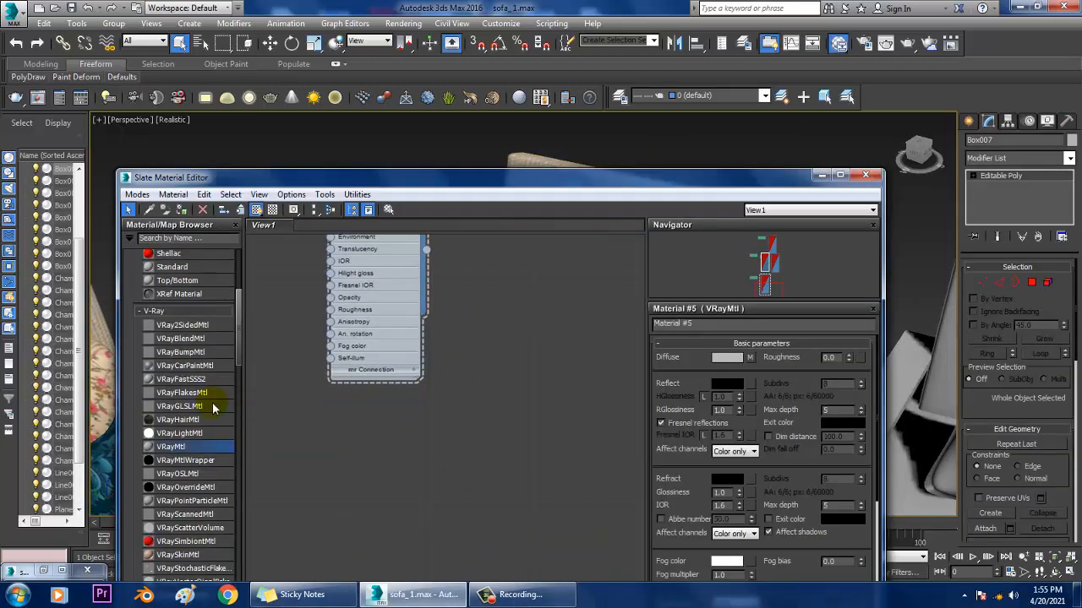
pyautogui.moveTo(185, 448); pyautogui.dragTo(484, 364)
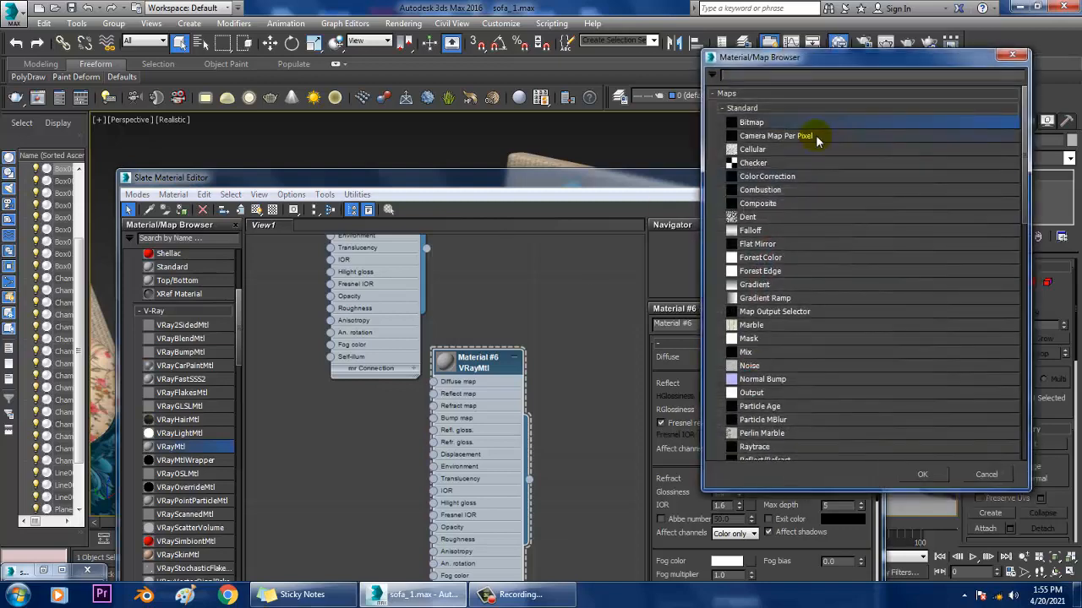
# Load pngtree-seamless-pattern-check-shirt-fabric-texture-png-image_2111188 as the new material's diffuse bitmap, assign it to the rear pillow and show it in the viewport
pyautogui.doubleClick(769, 119)
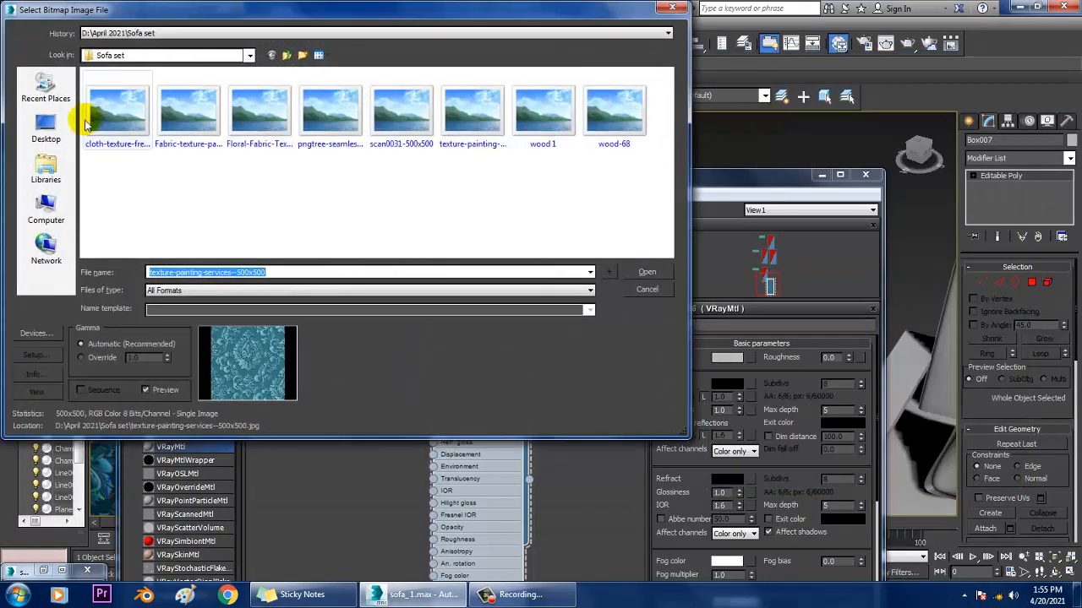
pyautogui.click(114, 118)
pyautogui.press('Right')
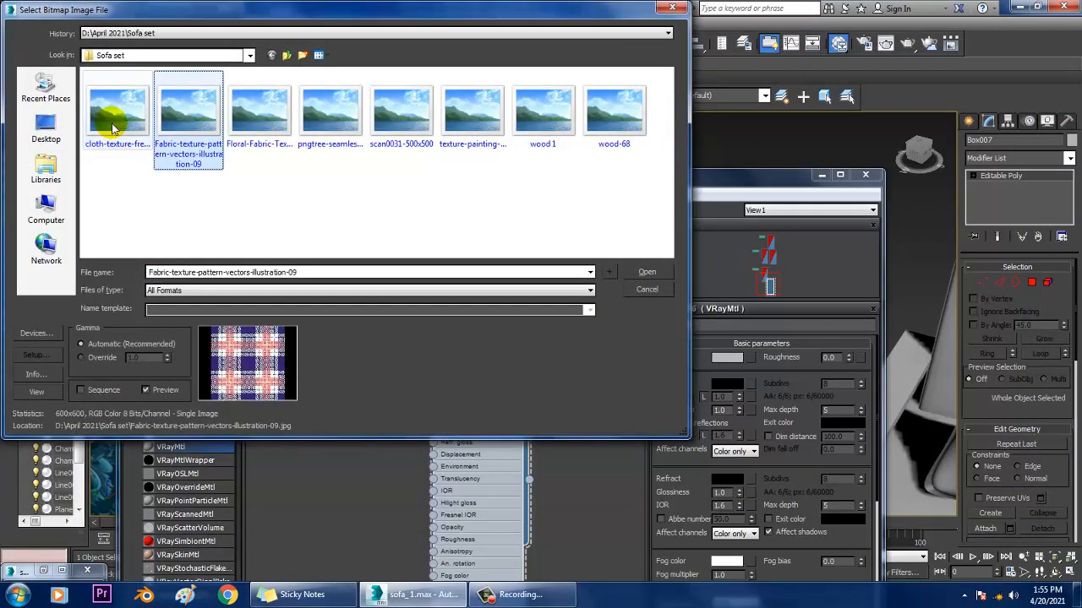
pyautogui.press('Right')
pyautogui.press('Right')
pyautogui.doubleClick(330, 114)
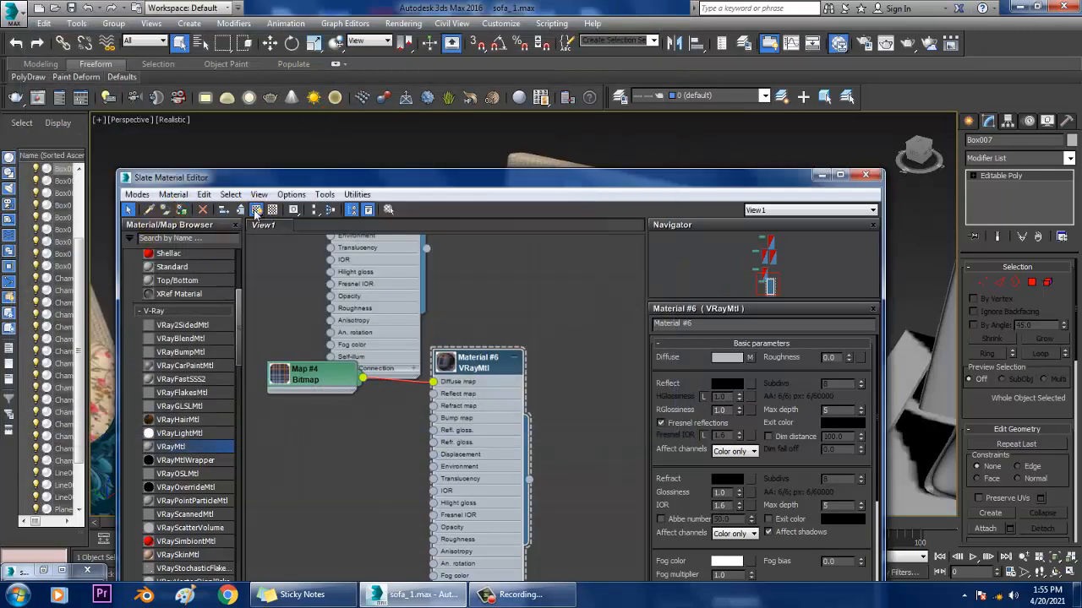
pyautogui.click(255, 210)
pyautogui.click(823, 176)
# Add a UVW Map modifier with Box mapping to the rear checked pillow
pyautogui.keyDown('alt'); pyautogui.moveTo(655, 227); pyautogui.dragTo(558, 271, button='middle'); pyautogui.keyUp('alt')
pyautogui.scroll(3, 558, 272)
pyautogui.click(1008, 160)
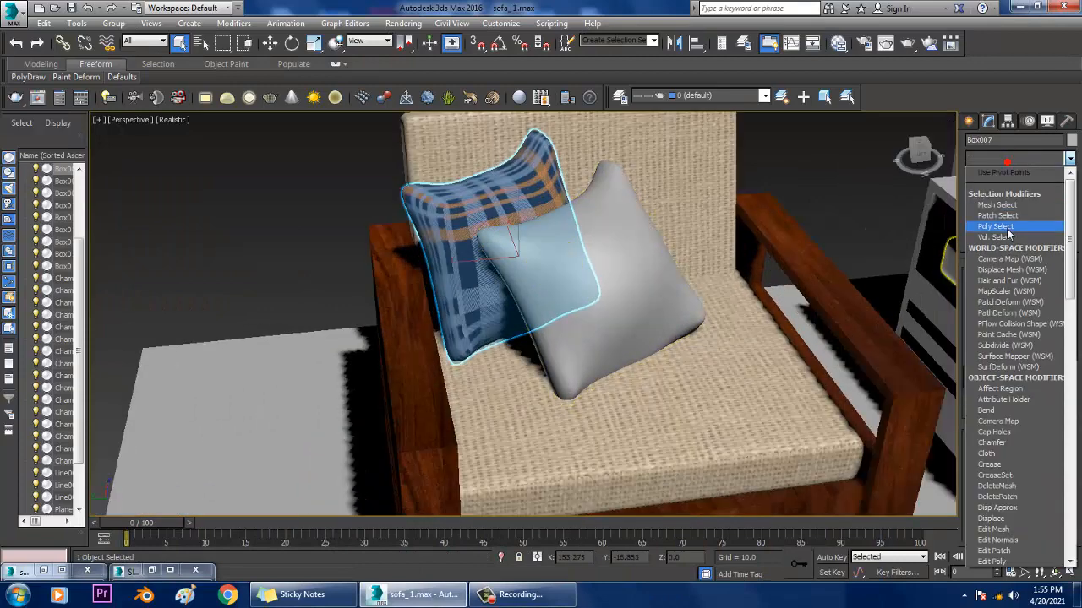
pyautogui.scroll(-10, 1014, 229)
pyautogui.click(995, 444)
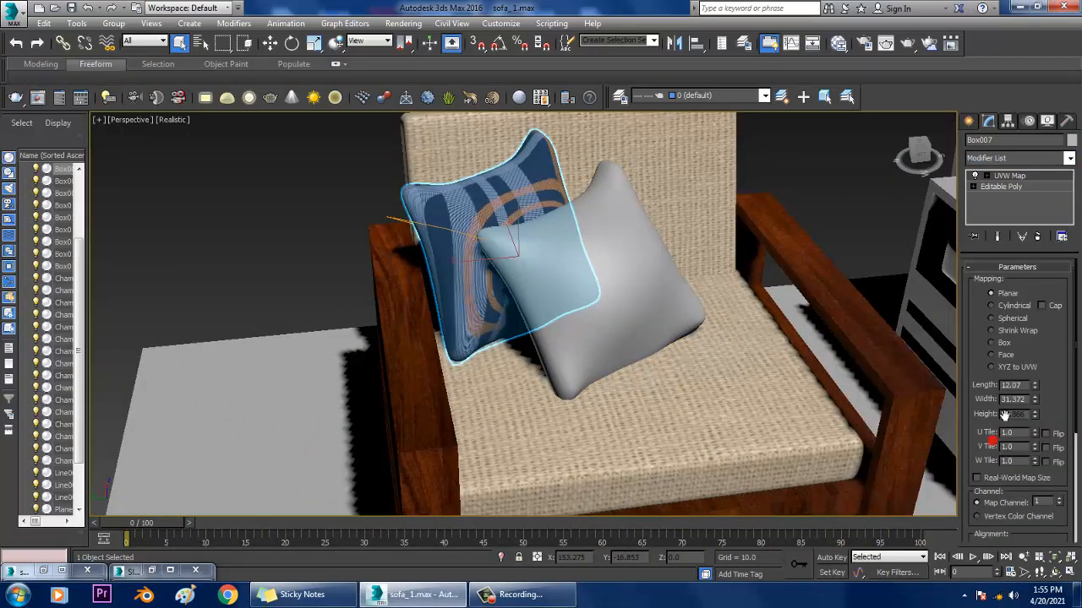
pyautogui.click(997, 343)
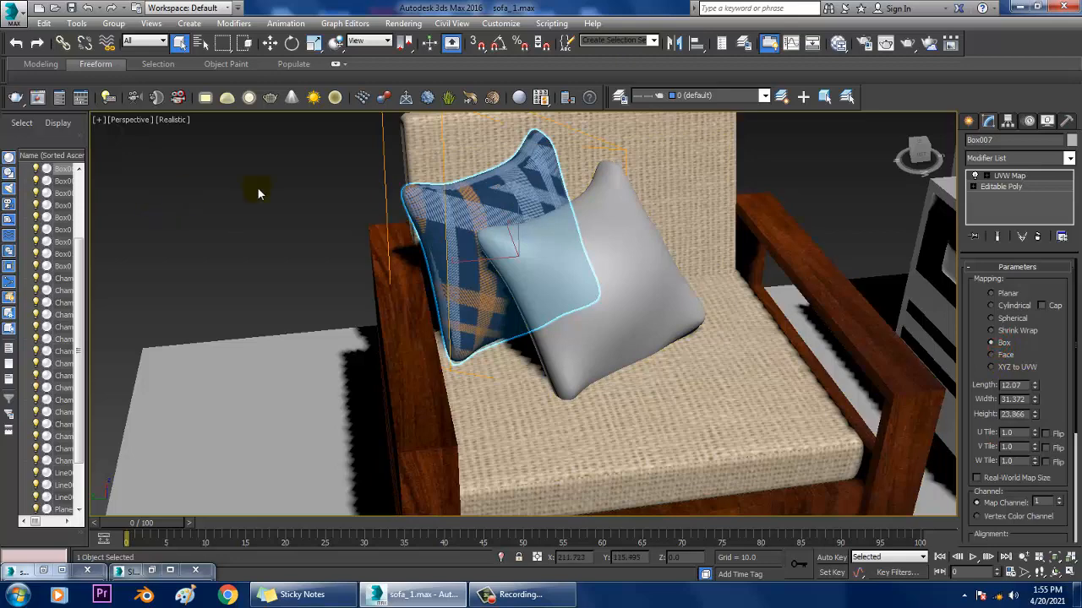
pyautogui.click(256, 189)
# Set the U and V tiling of the rear pillow's check fabric bitmap to 2
pyautogui.keyDown('alt'); pyautogui.moveTo(256, 188); pyautogui.dragTo(609, 257, button='middle'); pyautogui.keyUp('alt')
pyautogui.click(609, 257)
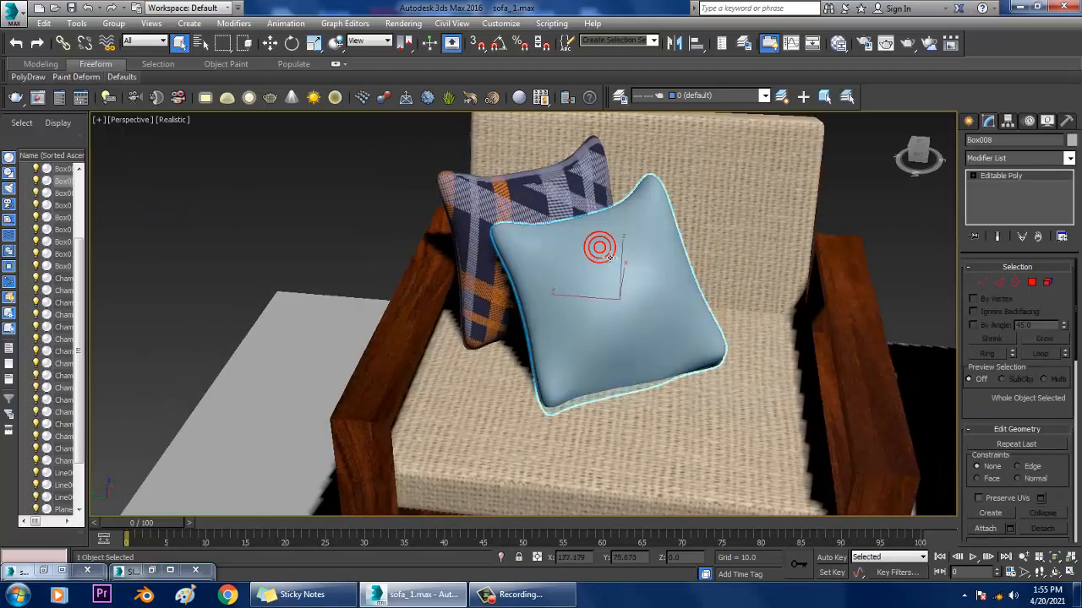
pyautogui.click(560, 195)
pyautogui.press('m')
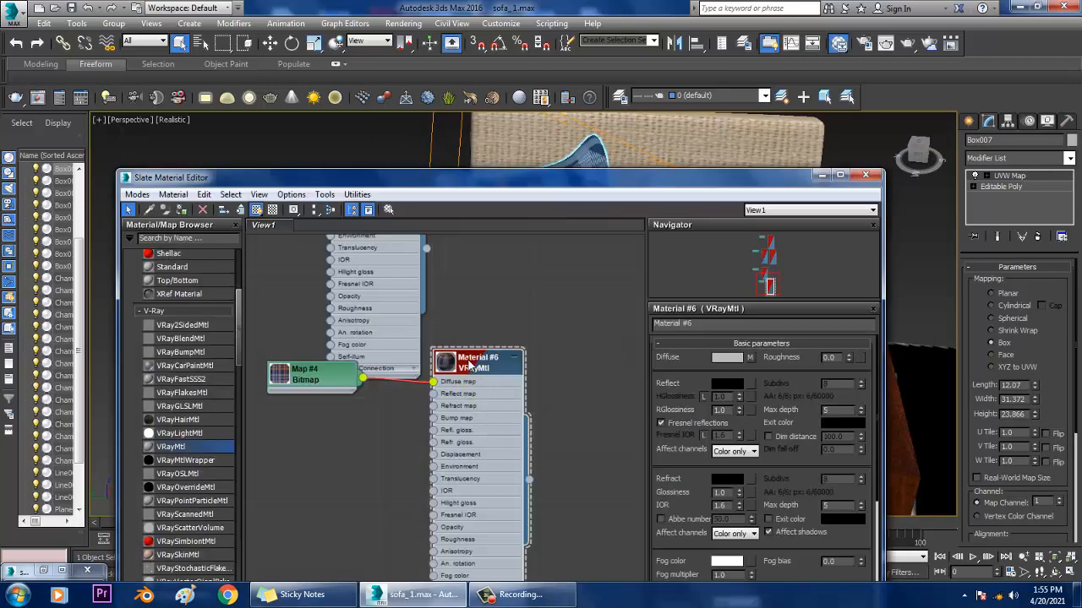
pyautogui.click(750, 358)
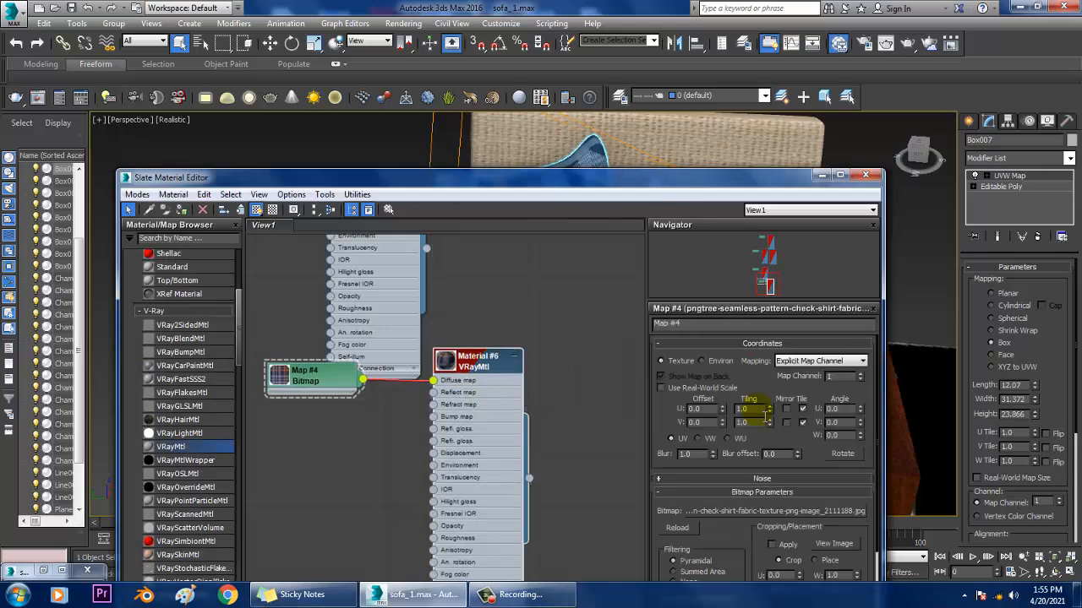
pyautogui.write('2')
pyautogui.press('Tab')
pyautogui.write('2')
pyautogui.press('Return')
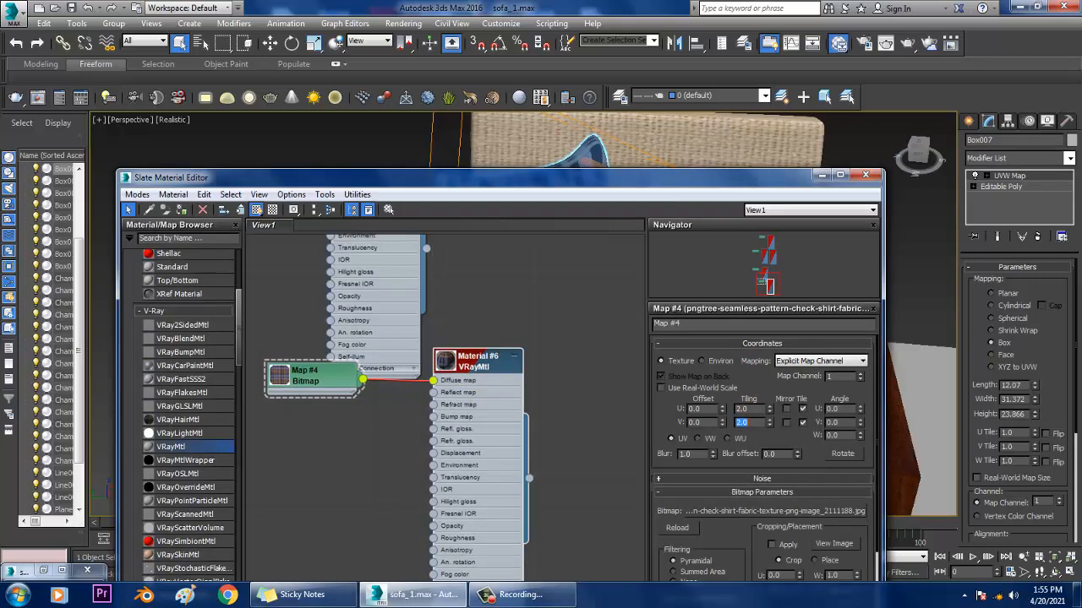
pyautogui.moveTo(758, 180)
pyautogui.mouseDown()
pyautogui.moveTo(763, 519)
pyautogui.moveTo(756, 174)
pyautogui.mouseUp()
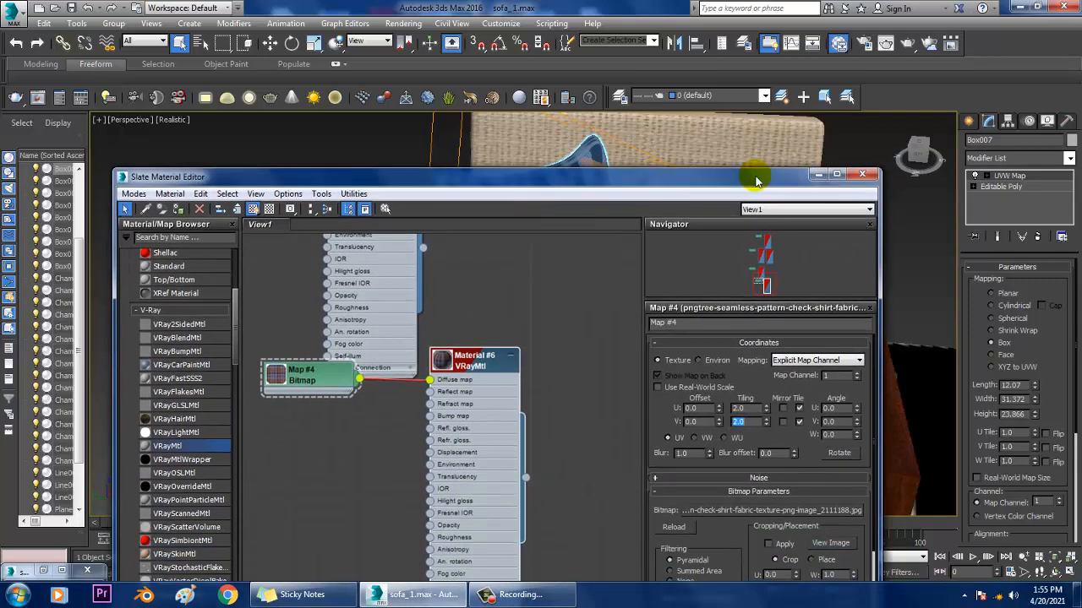
pyautogui.click(818, 175)
# Select the armchair's front pillow and create a new VRayMtl with a Bitmap as its diffuse map
pyautogui.click(686, 301)
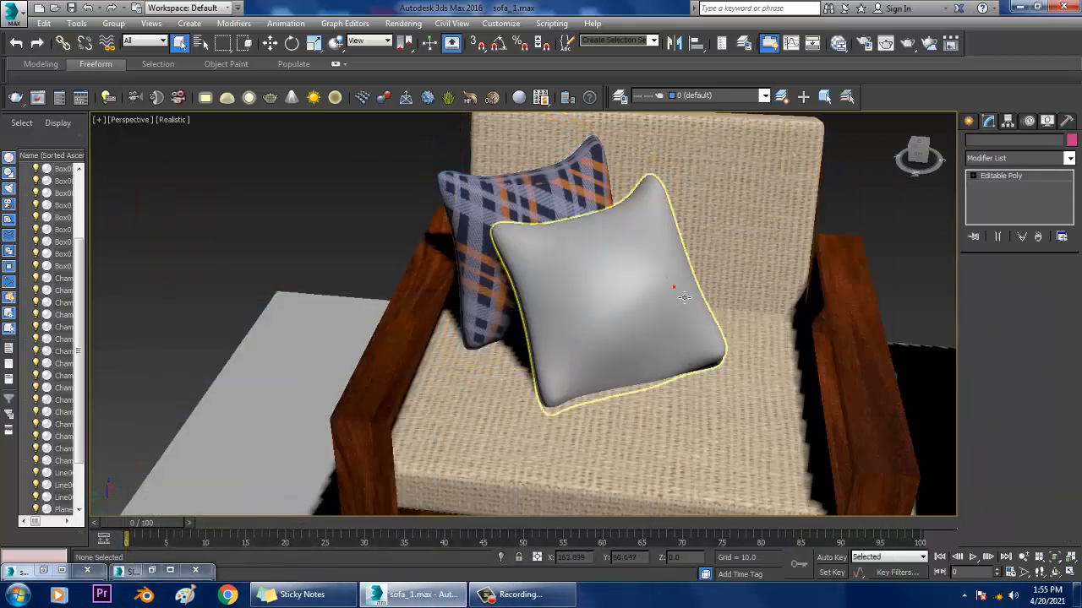
pyautogui.press('m')
pyautogui.moveTo(451, 492); pyautogui.dragTo(453, 254, button='middle')
pyautogui.moveTo(340, 419); pyautogui.dragTo(338, 414)
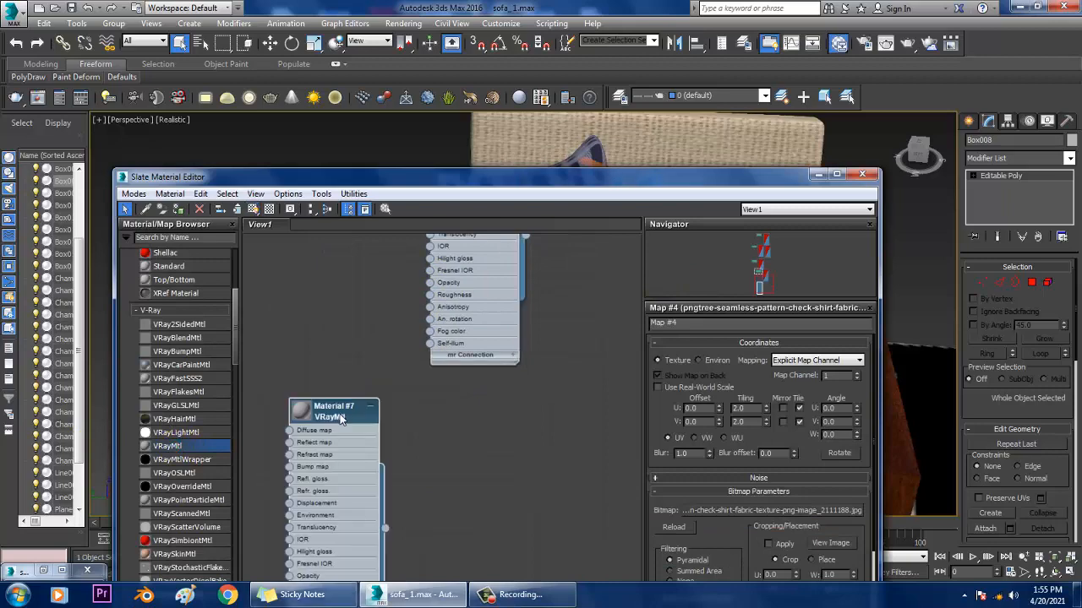
pyautogui.doubleClick(335, 412)
pyautogui.click(744, 357)
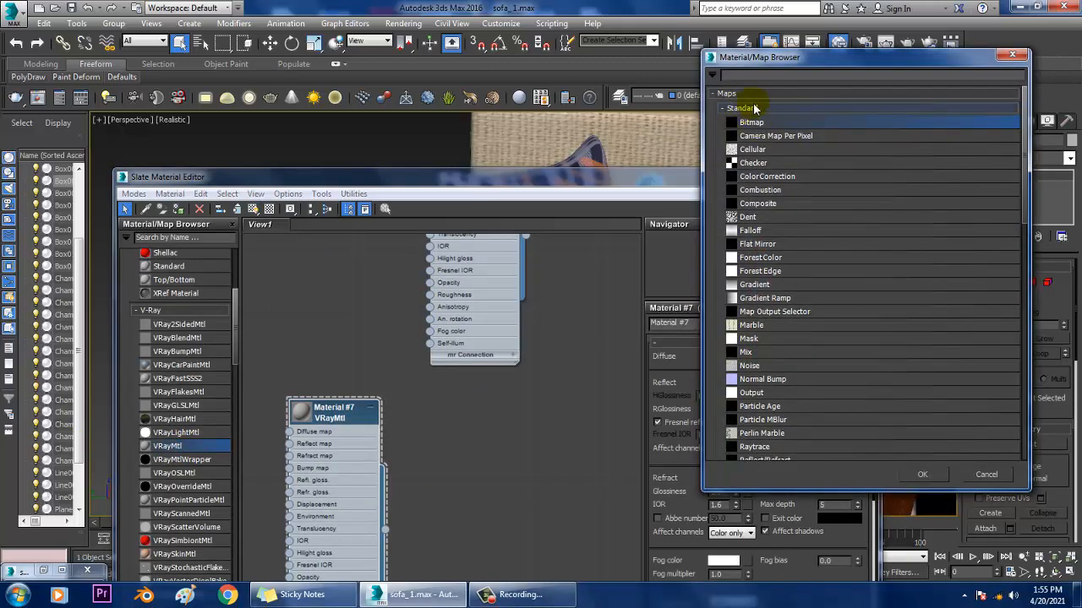
pyautogui.doubleClick(752, 123)
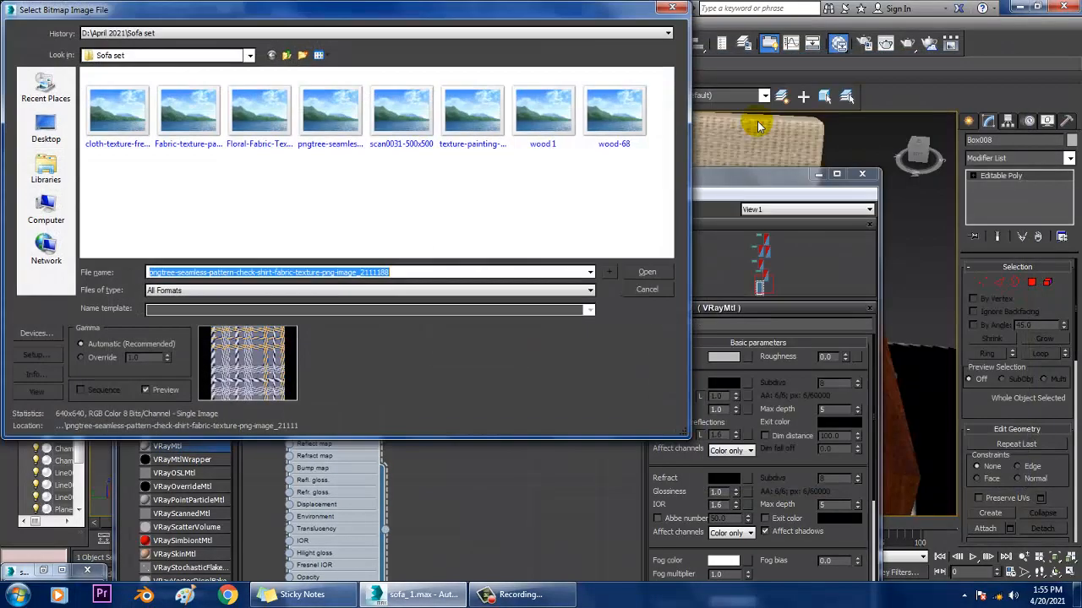
# Compare the fabric images in the Sofa set folder and load scan0031-500x500 as the diffuse bitmap
pyautogui.click(383, 111)
pyautogui.click(311, 123)
pyautogui.click(248, 133)
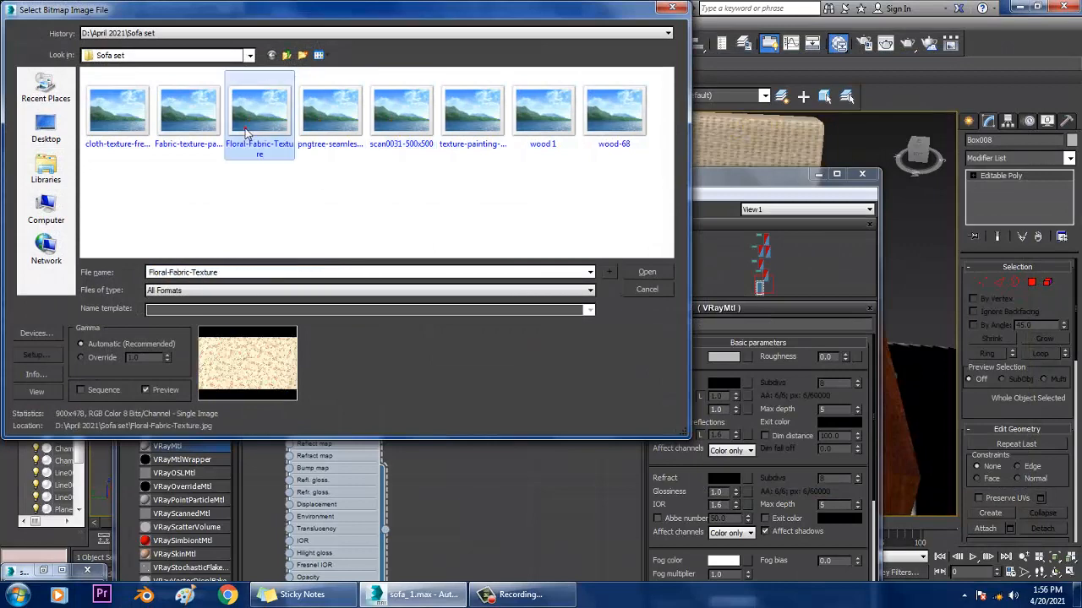
pyautogui.click(195, 117)
pyautogui.click(127, 117)
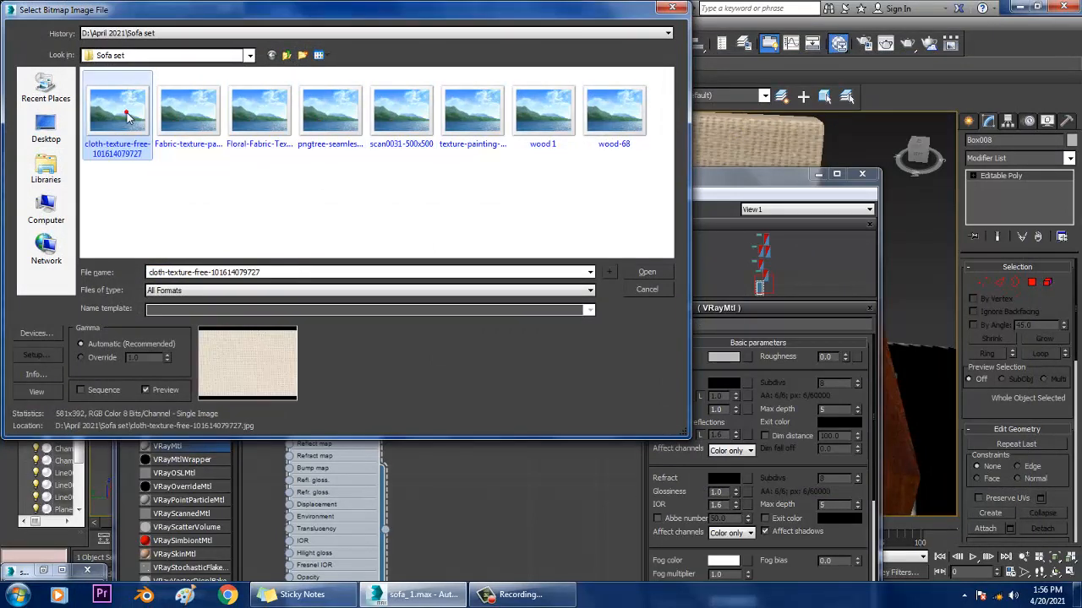
pyautogui.click(190, 114)
pyautogui.click(262, 114)
pyautogui.click(359, 110)
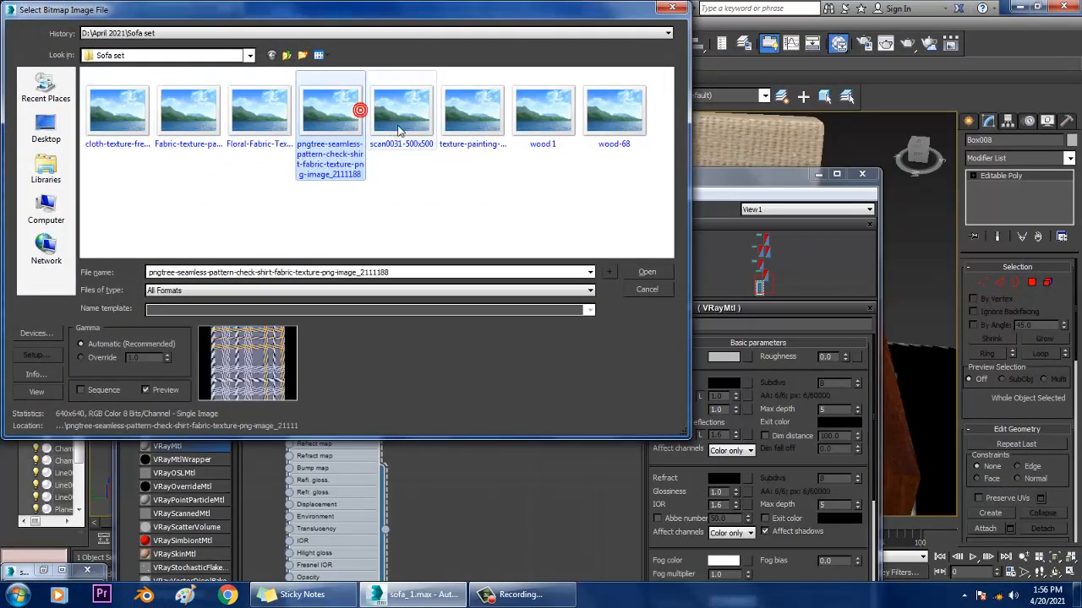
pyautogui.click(400, 127)
pyautogui.click(265, 118)
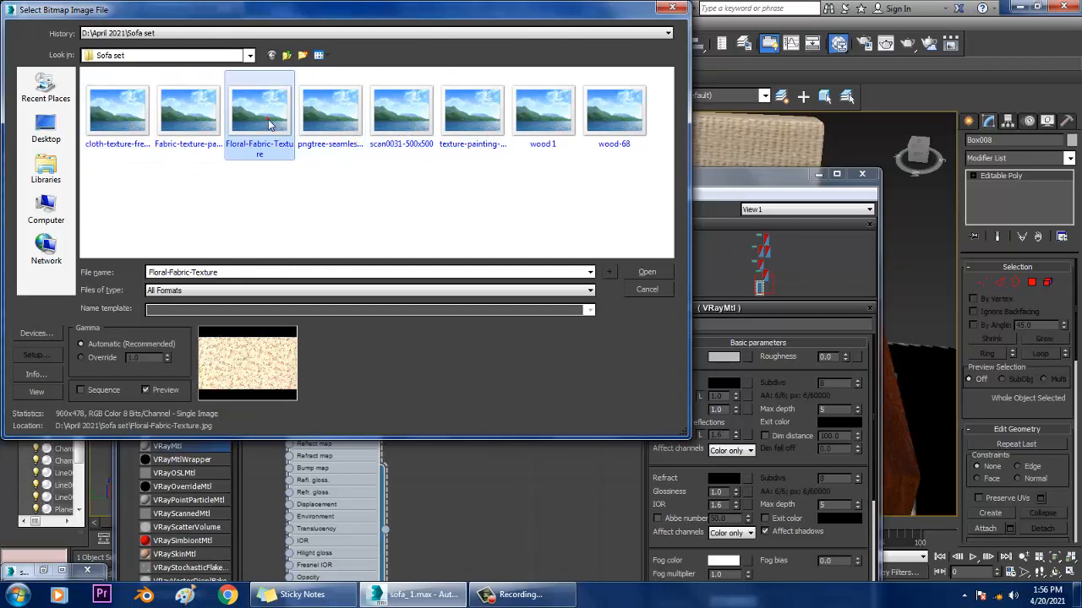
pyautogui.click(404, 115)
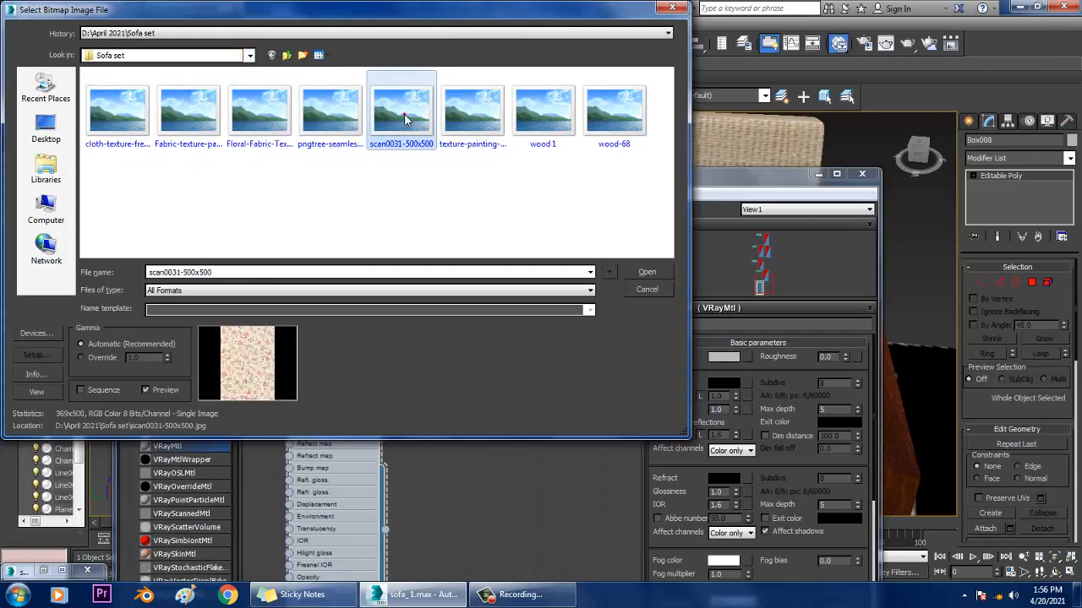
pyautogui.doubleClick(408, 116)
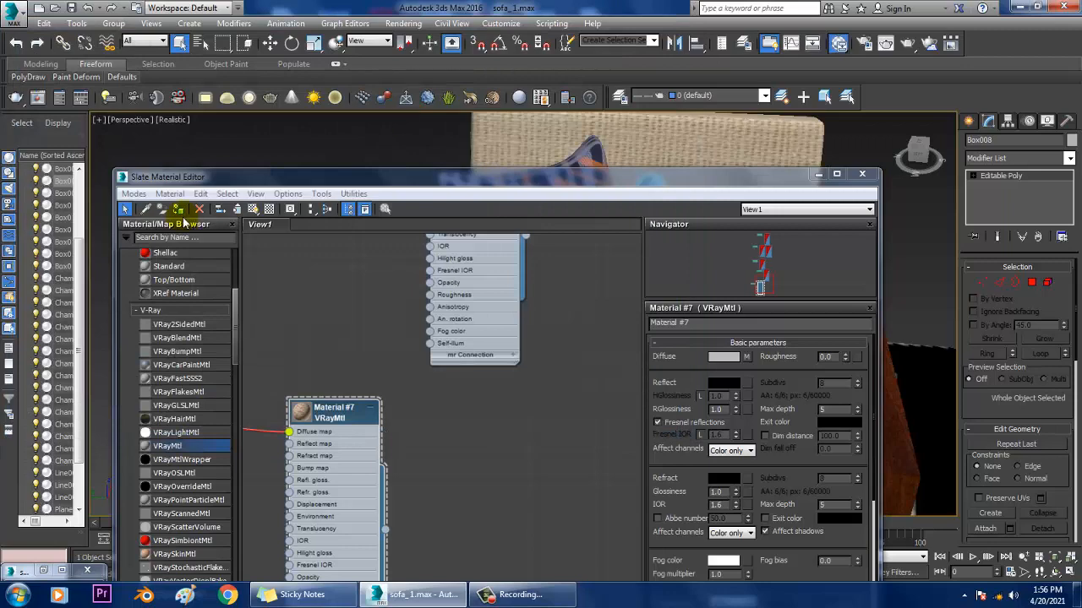
# Assign the floral material to the front pillow, show its texture in the viewport, and move the material editor clear of the pillows
pyautogui.click(179, 211)
pyautogui.click(269, 211)
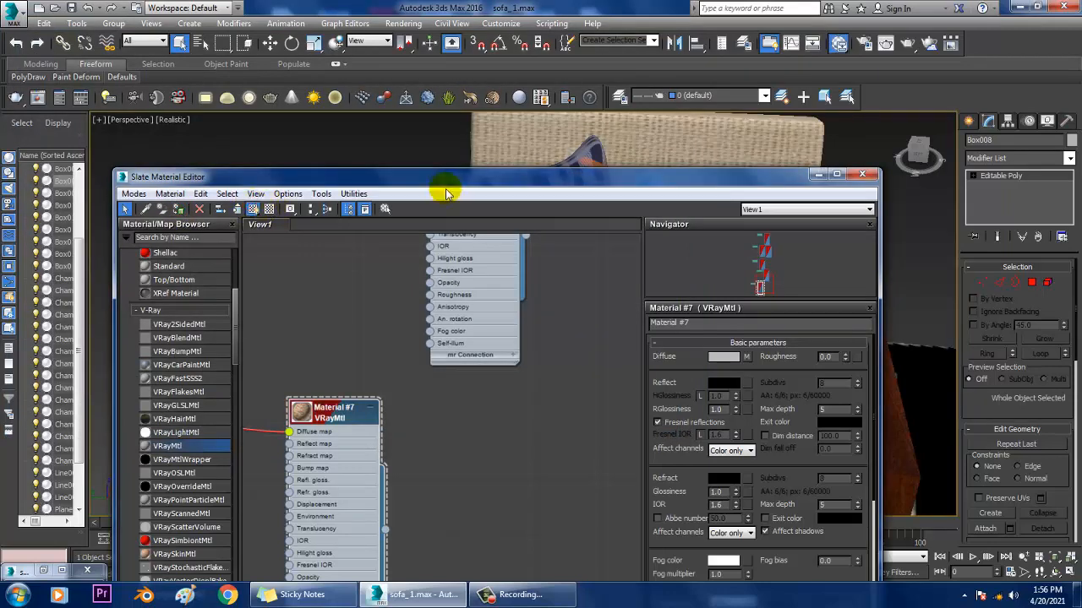
pyautogui.moveTo(452, 180); pyautogui.dragTo(486, 391)
# Add a UVW Map modifier with Box mapping to the armchair's front pillow and deselect the pillow
pyautogui.click(1014, 158)
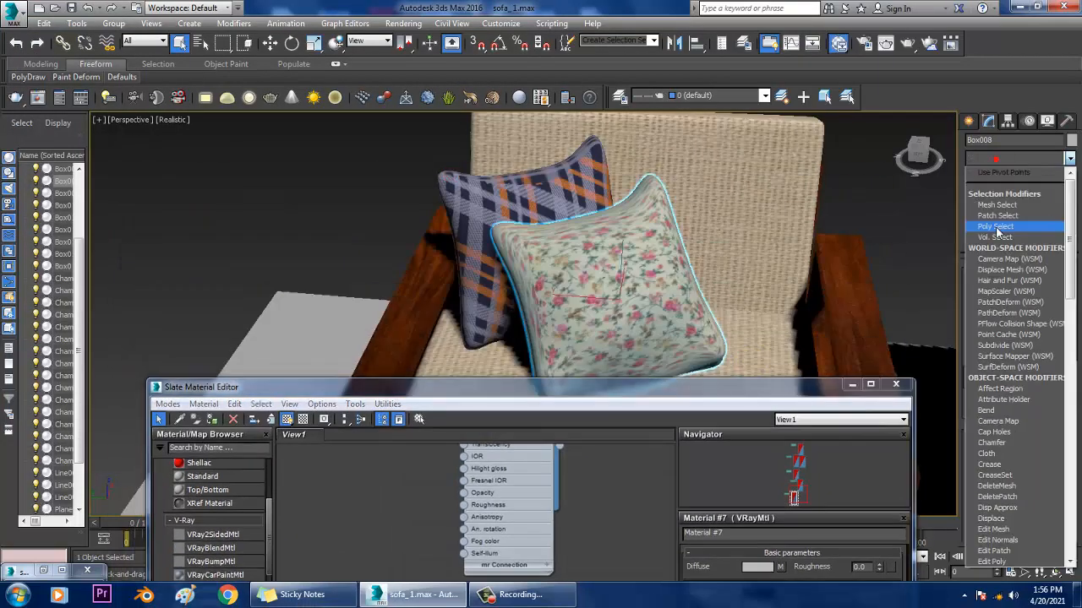
pyautogui.scroll(-15, 1014, 338)
pyautogui.click(997, 443)
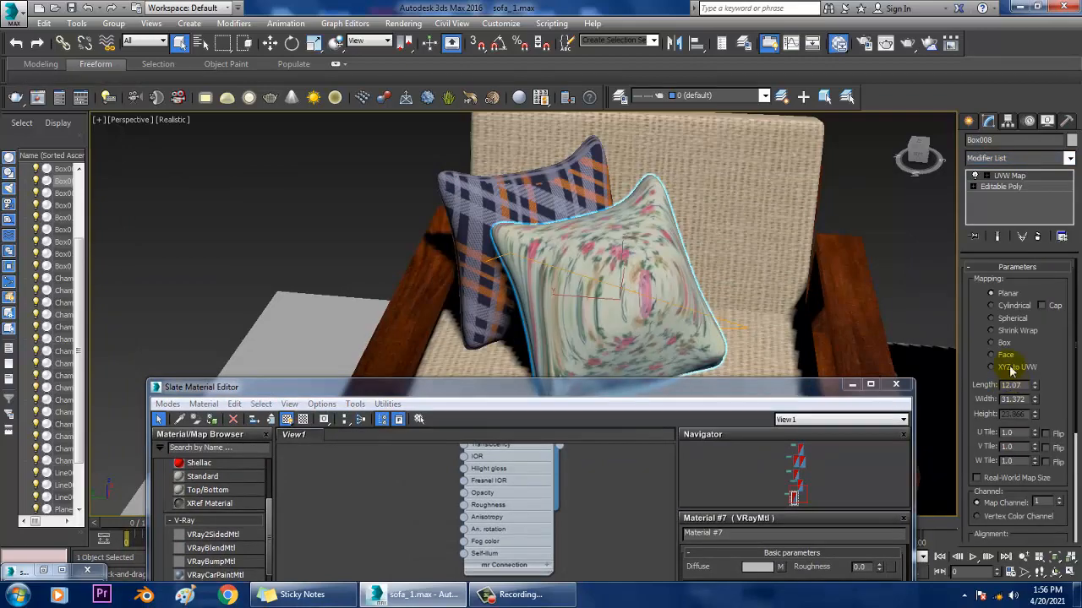
pyautogui.click(992, 342)
pyautogui.keyDown('alt'); pyautogui.moveTo(496, 286); pyautogui.dragTo(405, 139, button='middle'); pyautogui.keyUp('alt')
pyautogui.scroll(-5, 580, 142)
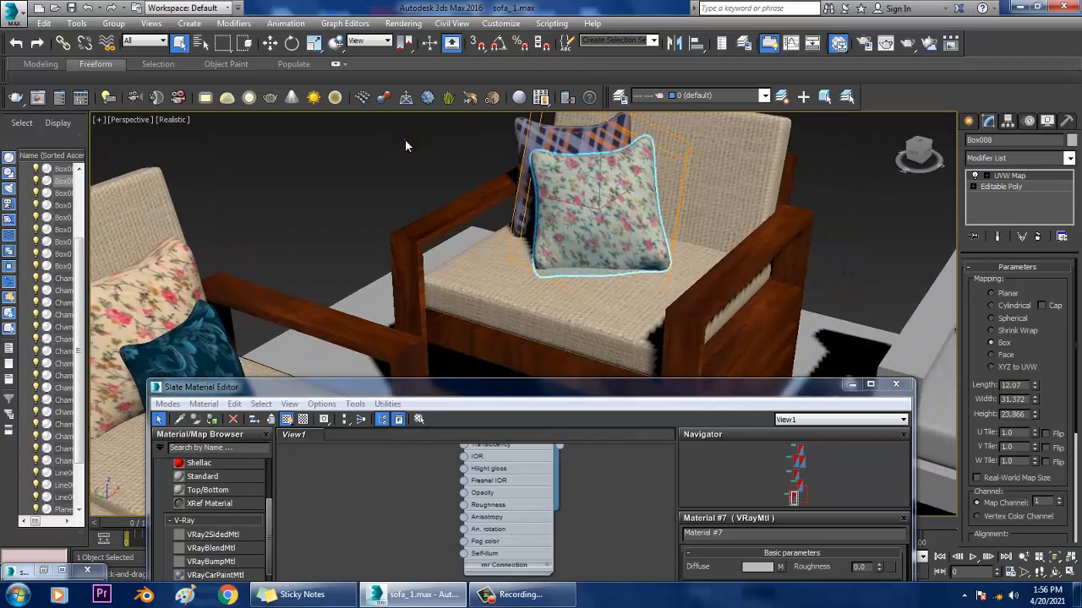
pyautogui.click(405, 140)
# Put the material editor away and select both curved leg frames of the coffee table
pyautogui.keyDown('alt'); pyautogui.moveTo(606, 214); pyautogui.dragTo(577, 286, button='middle'); pyautogui.keyUp('alt')
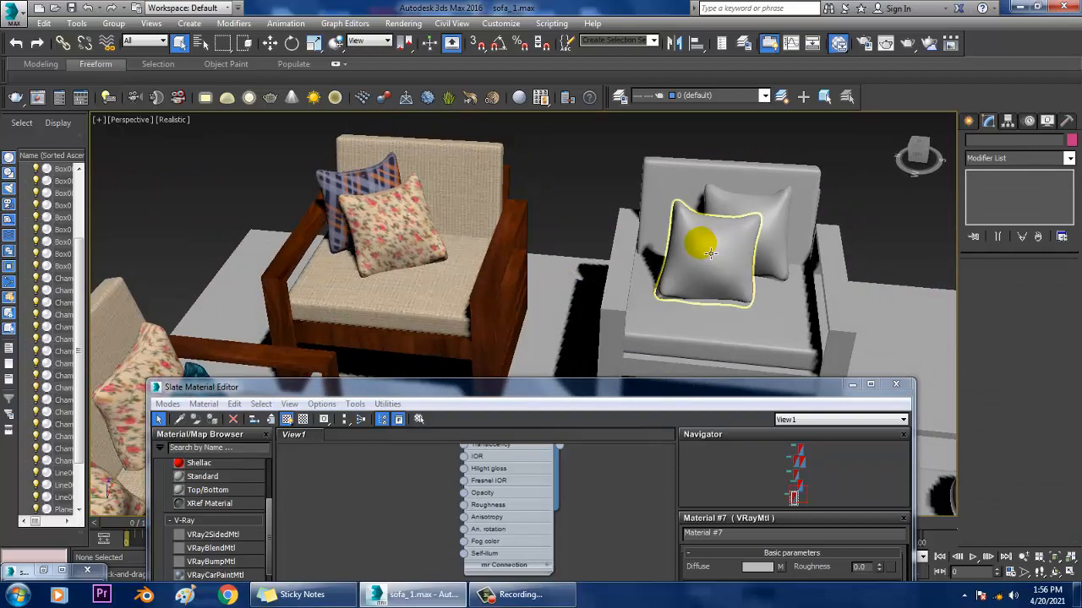
pyautogui.moveTo(659, 260); pyautogui.dragTo(656, 250, button='middle')
pyautogui.click(853, 384)
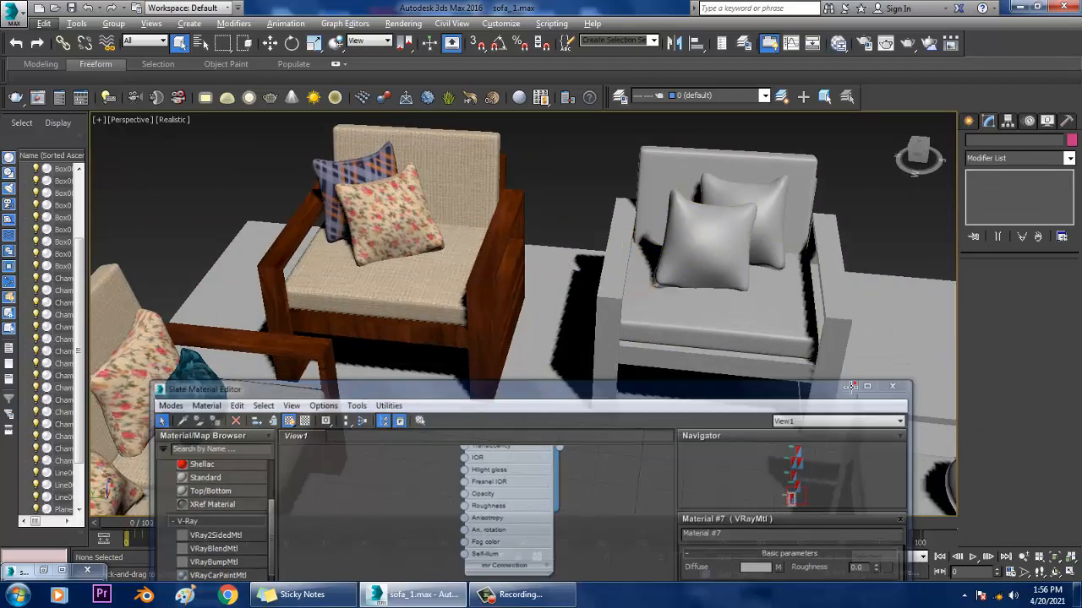
pyautogui.scroll(-5, 829, 380)
pyautogui.moveTo(827, 380); pyautogui.dragTo(663, 293, button='middle')
pyautogui.keyDown('alt'); pyautogui.moveTo(664, 292); pyautogui.dragTo(845, 331, button='middle'); pyautogui.keyUp('alt')
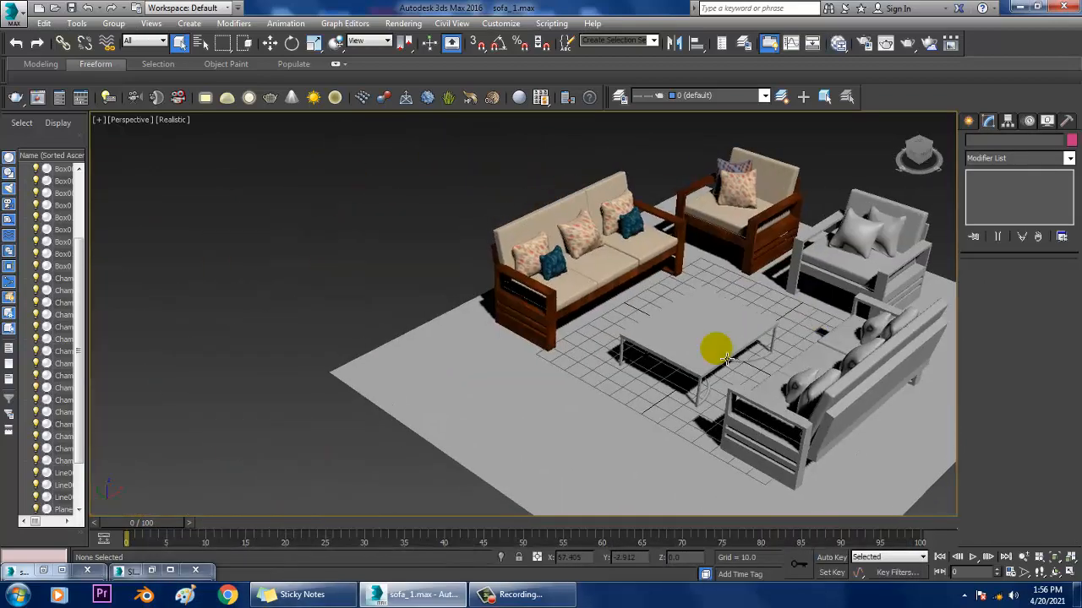
pyautogui.scroll(5, 692, 373)
pyautogui.moveTo(691, 377); pyautogui.dragTo(621, 361, button='middle')
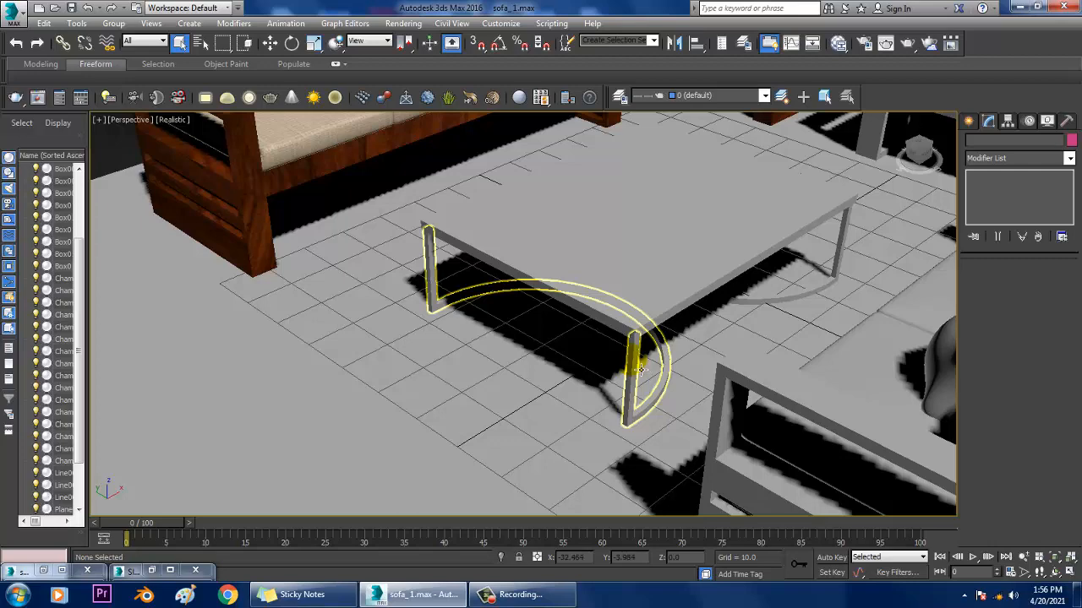
pyautogui.keyDown('ctrl'); pyautogui.click(814, 291); pyautogui.keyUp('ctrl')
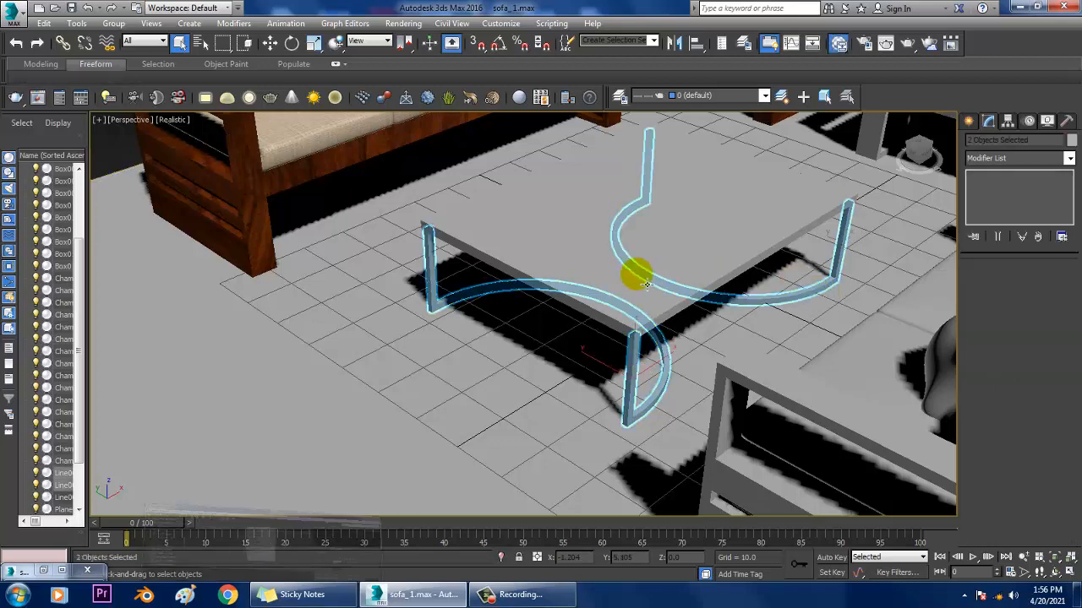
# Create a VRayMtl named "wood 2" and load the wood-68 image as its diffuse bitmap
pyautogui.press('m')
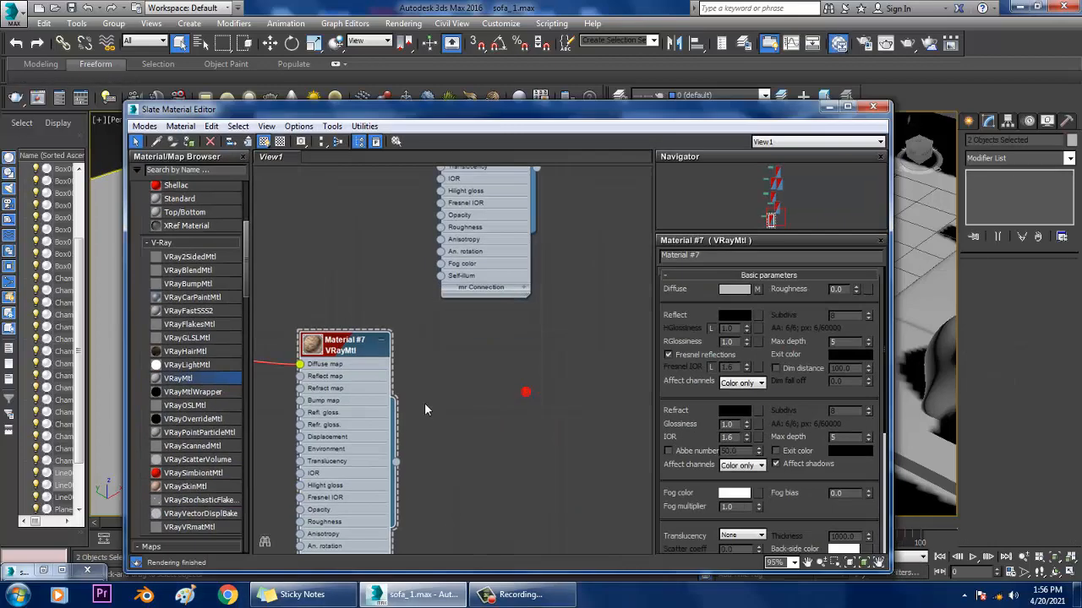
pyautogui.moveTo(425, 409); pyautogui.dragTo(410, 336, button='middle')
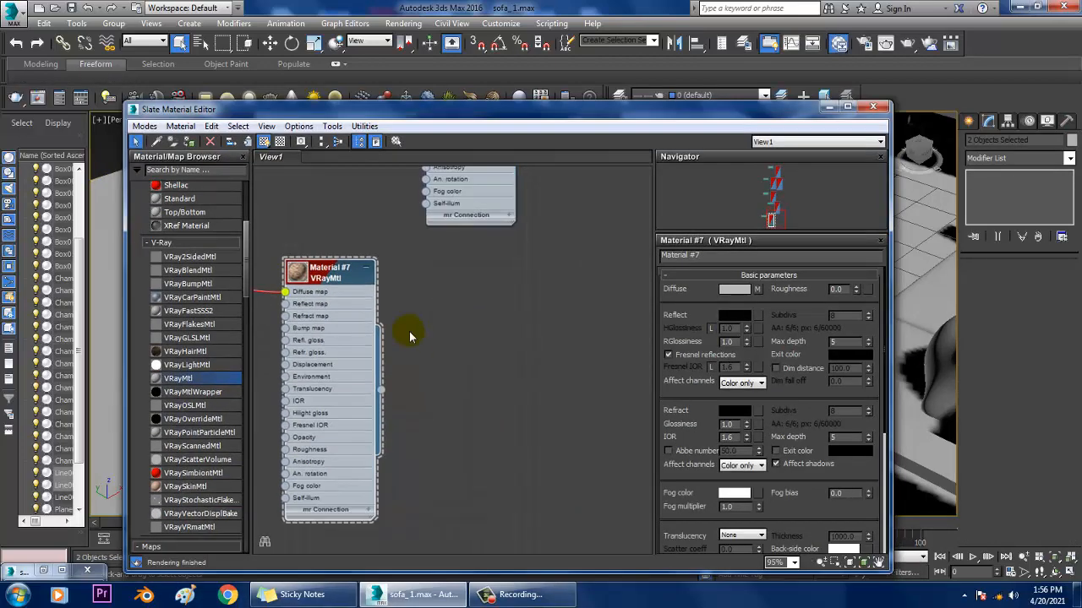
pyautogui.moveTo(406, 332); pyautogui.dragTo(501, 292)
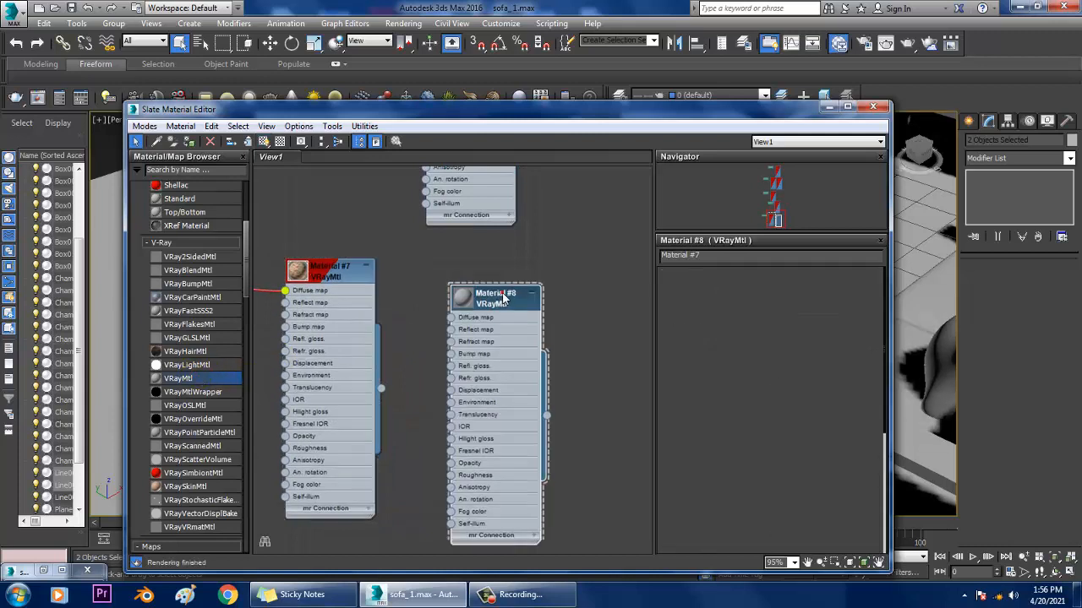
pyautogui.write('wood 2')
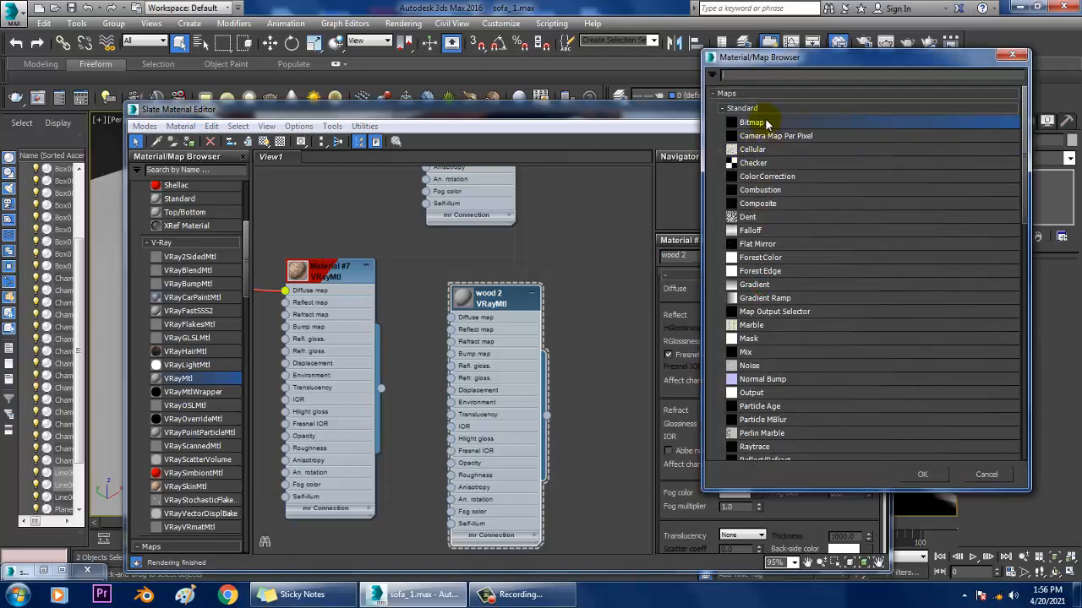
pyautogui.doubleClick(765, 124)
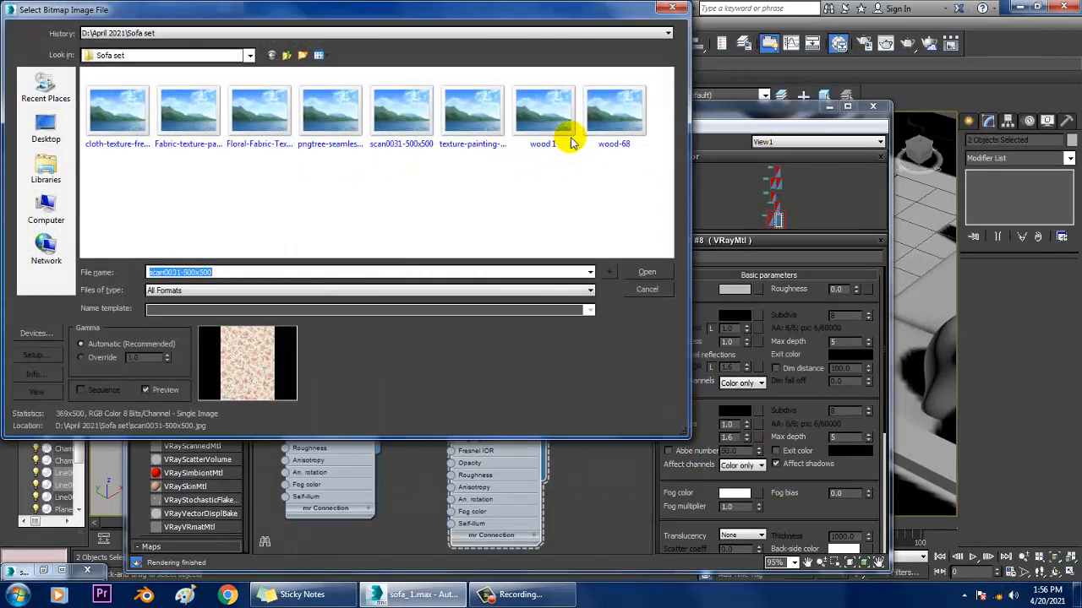
pyautogui.click(608, 114)
pyautogui.doubleClick(607, 108)
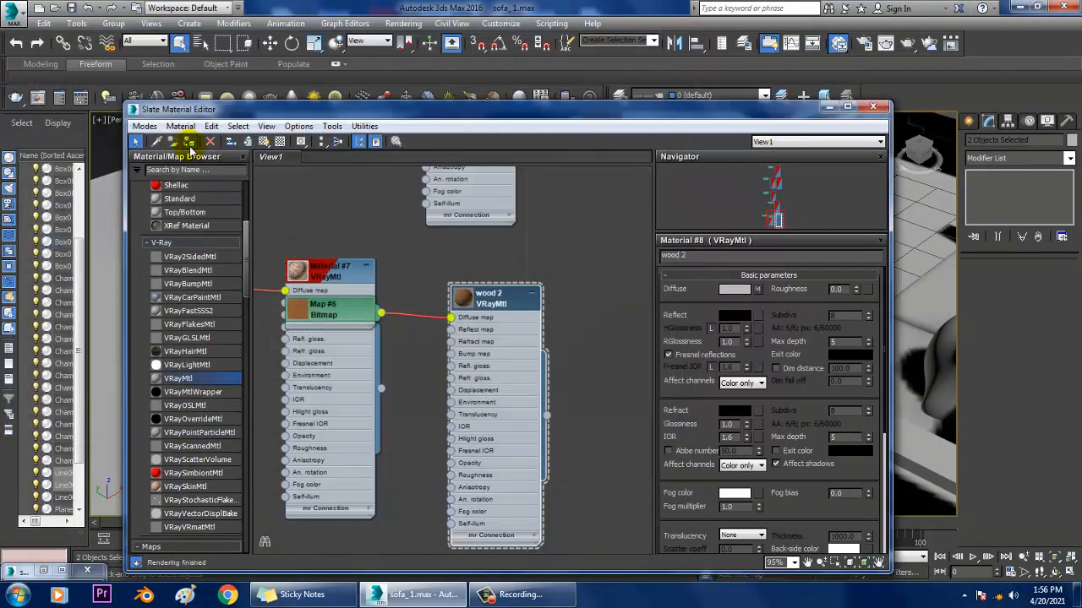
# Assign wood 2 to the table legs, show its texture in the viewport, and set its reflection colour to grey with value 39
pyautogui.click(264, 142)
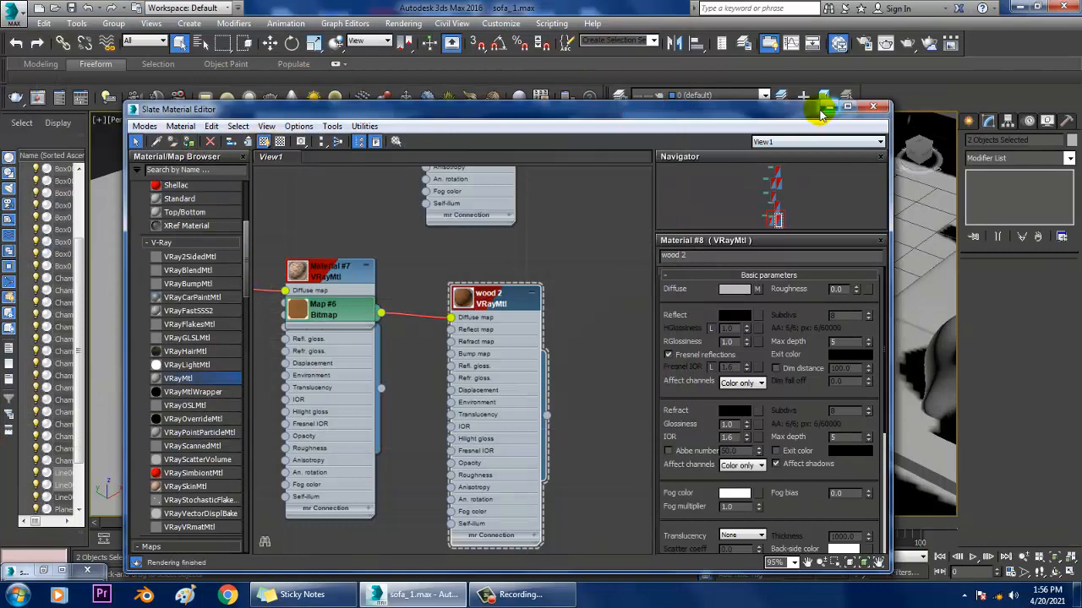
pyautogui.click(735, 314)
pyautogui.click(395, 102)
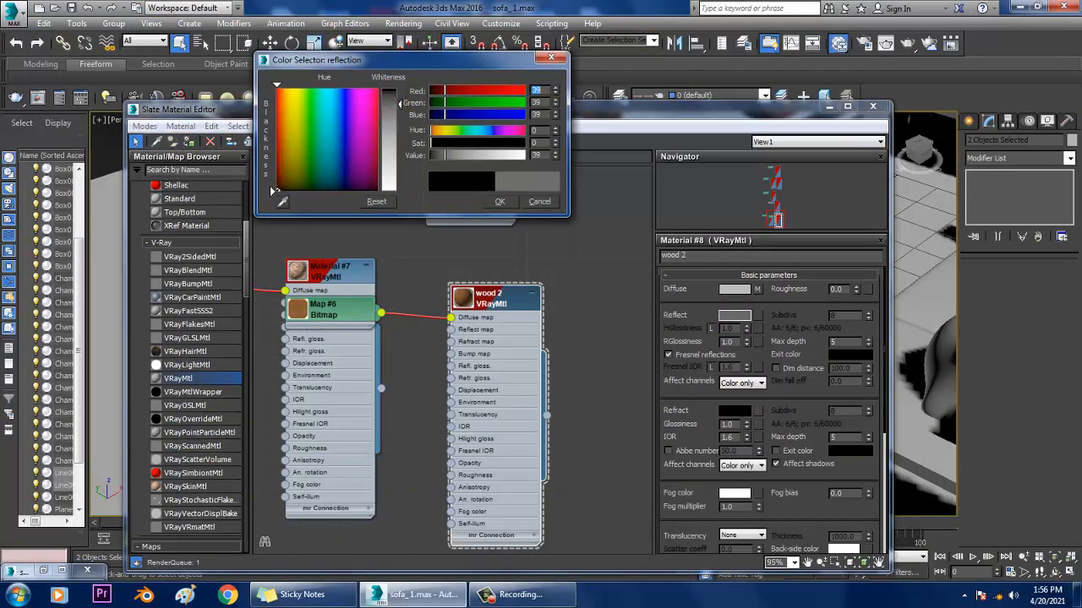
pyautogui.click(499, 201)
pyautogui.click(827, 107)
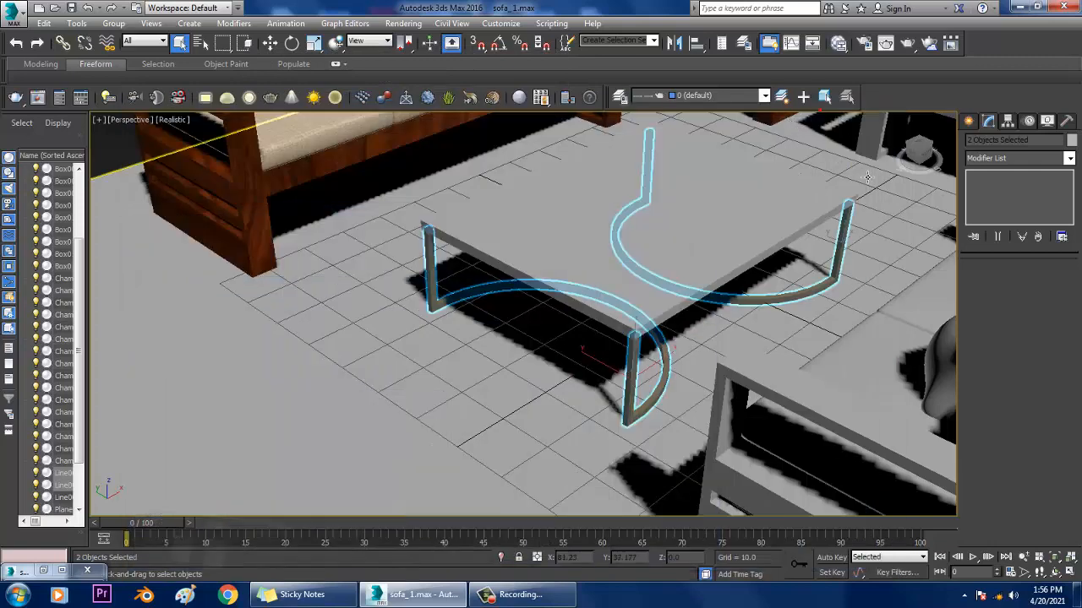
# Add a UVW Map modifier with Box mapping to both table leg frames and deselect them
pyautogui.click(1029, 158)
pyautogui.press('u')
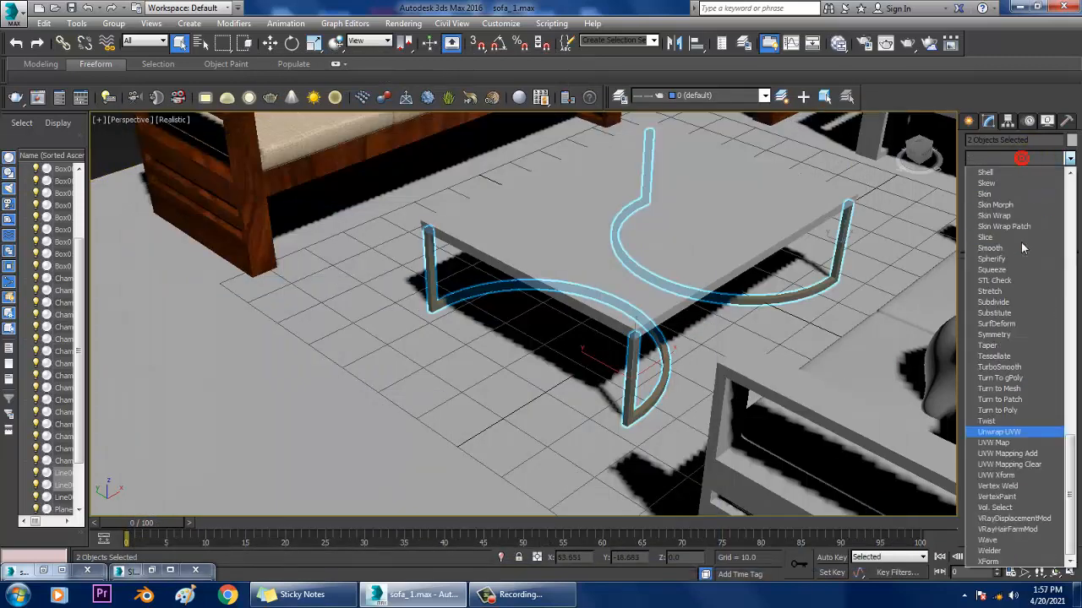
pyautogui.click(997, 443)
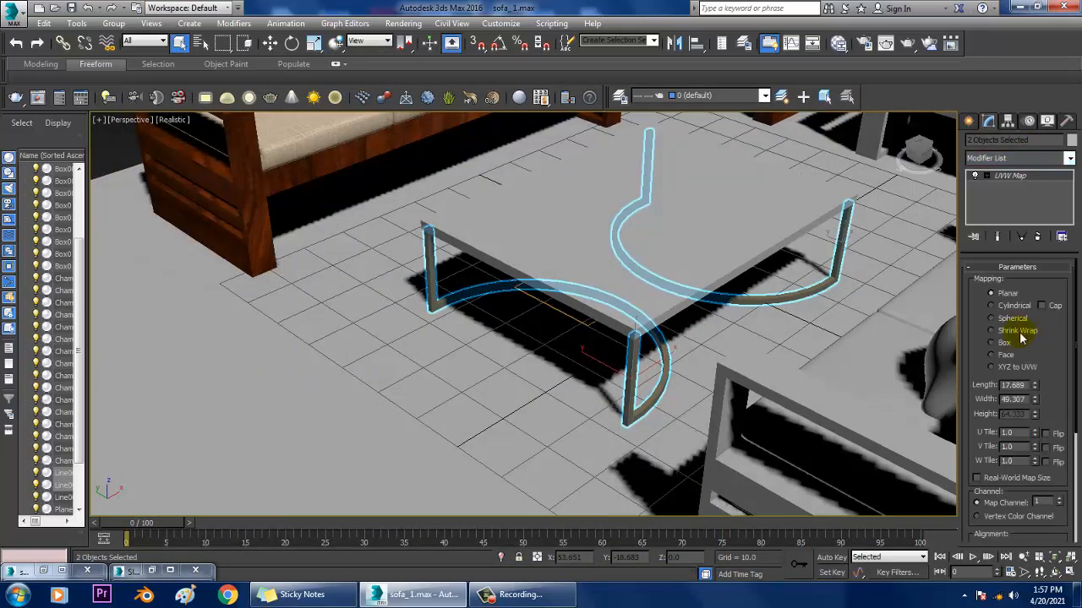
pyautogui.click(991, 343)
pyautogui.keyDown('alt'); pyautogui.moveTo(803, 393); pyautogui.dragTo(790, 353, button='middle'); pyautogui.keyUp('alt')
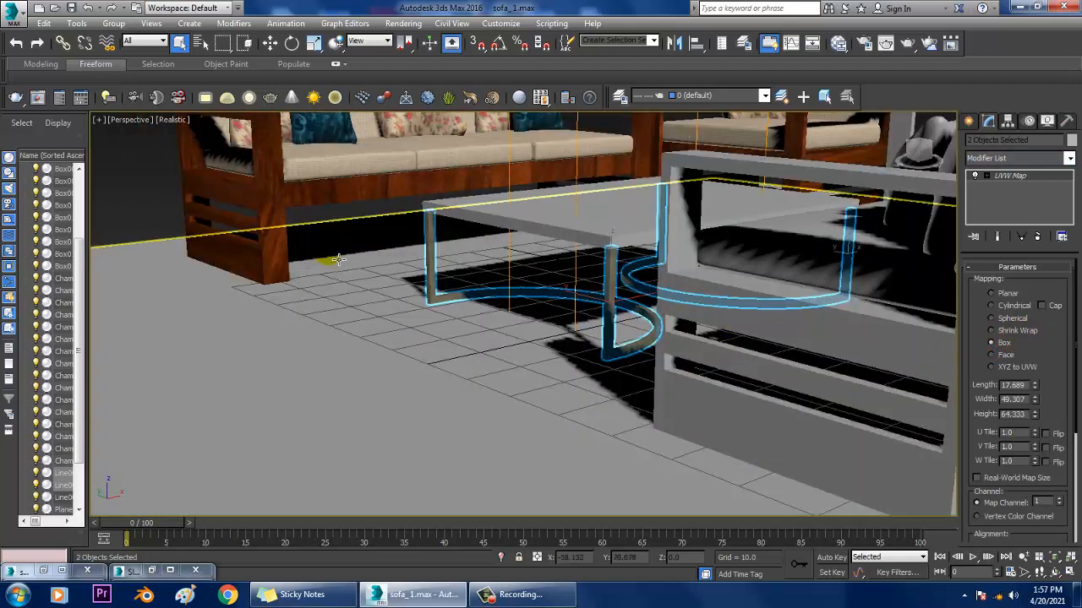
pyautogui.click(145, 169)
# Switch the perspective viewport's visual style from Realistic to Shaded
pyautogui.keyDown('alt'); pyautogui.moveTo(679, 350); pyautogui.dragTo(695, 395, button='middle'); pyautogui.keyUp('alt')
pyautogui.scroll(3, 694, 346)
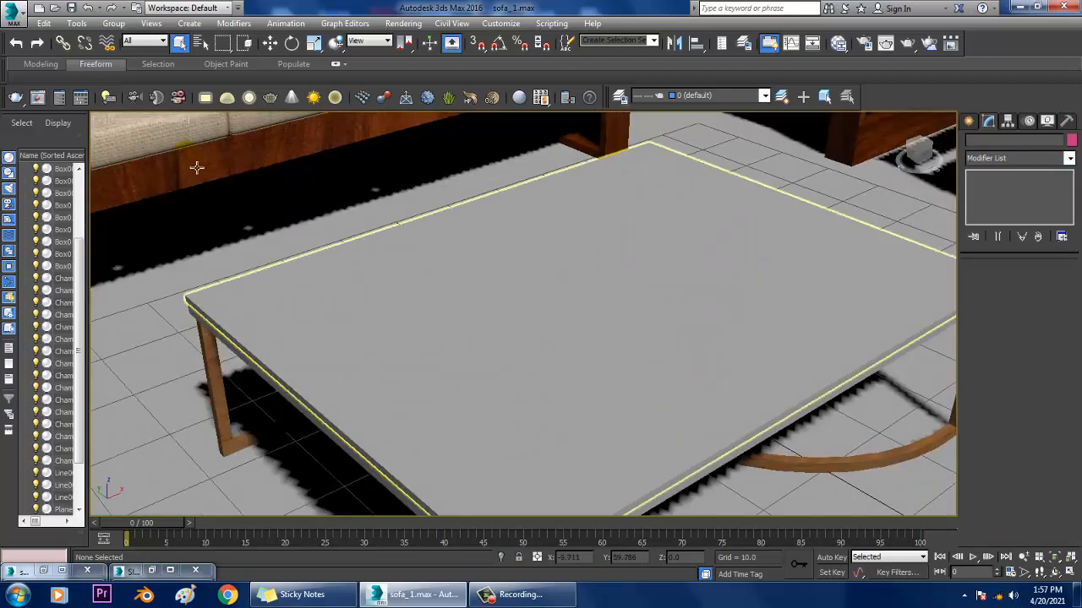
pyautogui.click(172, 123)
pyautogui.click(198, 149)
pyautogui.scroll(-8, 748, 417)
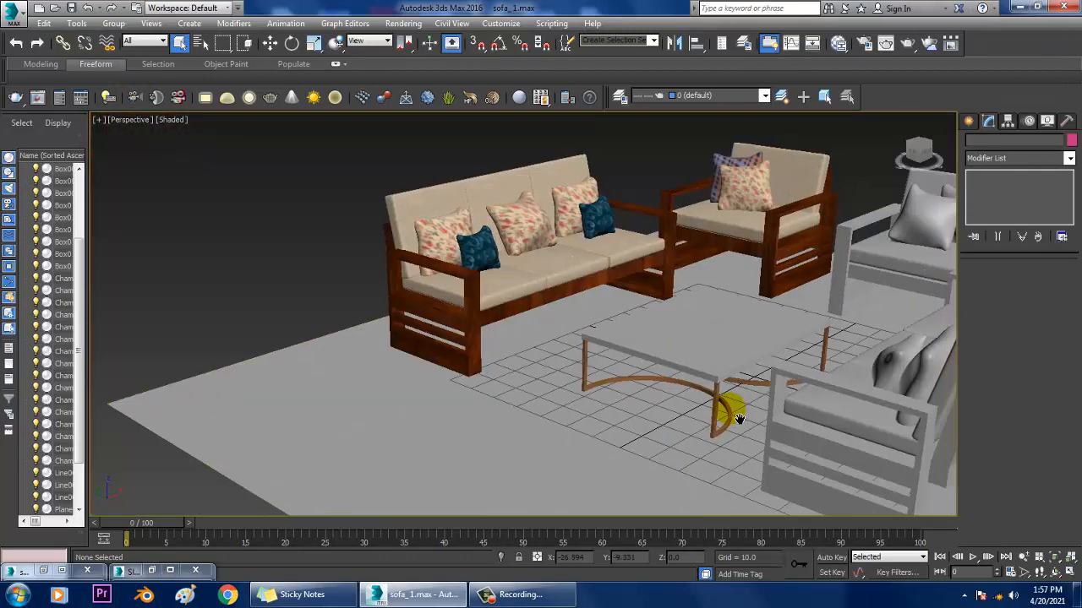
# Assign the wood 2 material to the short bar connecting the coffee table's curved leg frames
pyautogui.keyDown('alt'); pyautogui.moveTo(739, 419); pyautogui.dragTo(595, 404, button='middle'); pyautogui.keyUp('alt')
pyautogui.scroll(5, 594, 403)
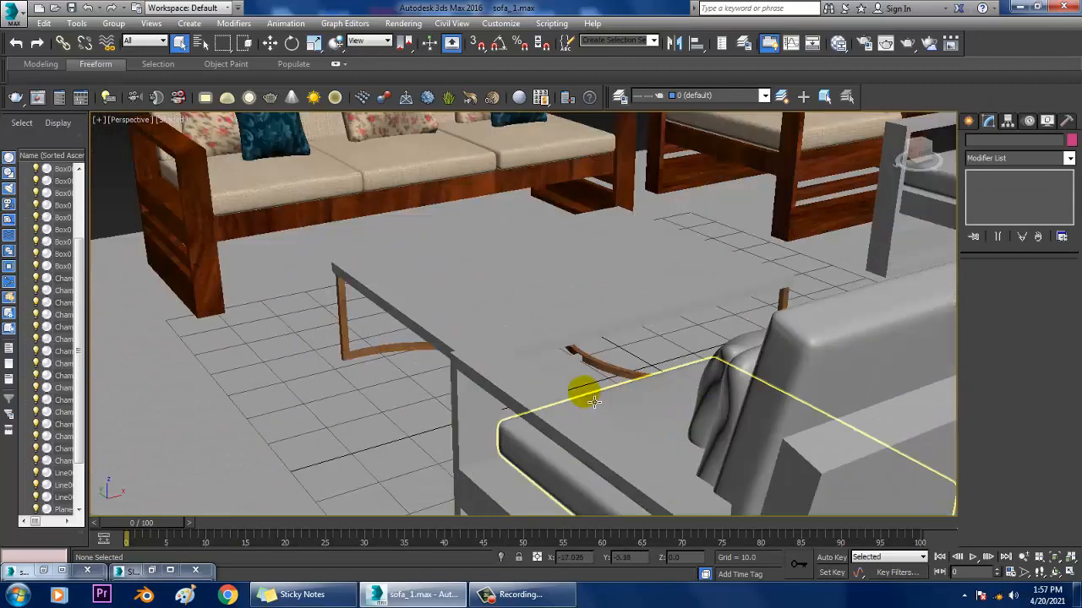
pyautogui.scroll(-3, 594, 403)
pyautogui.click(560, 355)
pyautogui.keyDown('alt'); pyautogui.moveTo(597, 333); pyautogui.dragTo(623, 350, button='middle'); pyautogui.keyUp('alt')
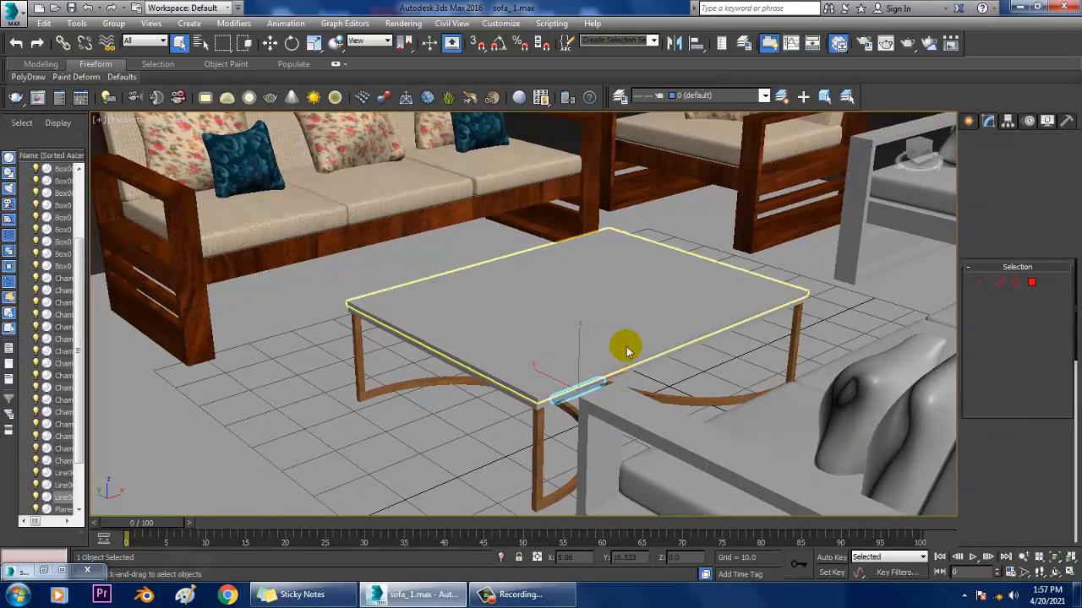
pyautogui.press('m')
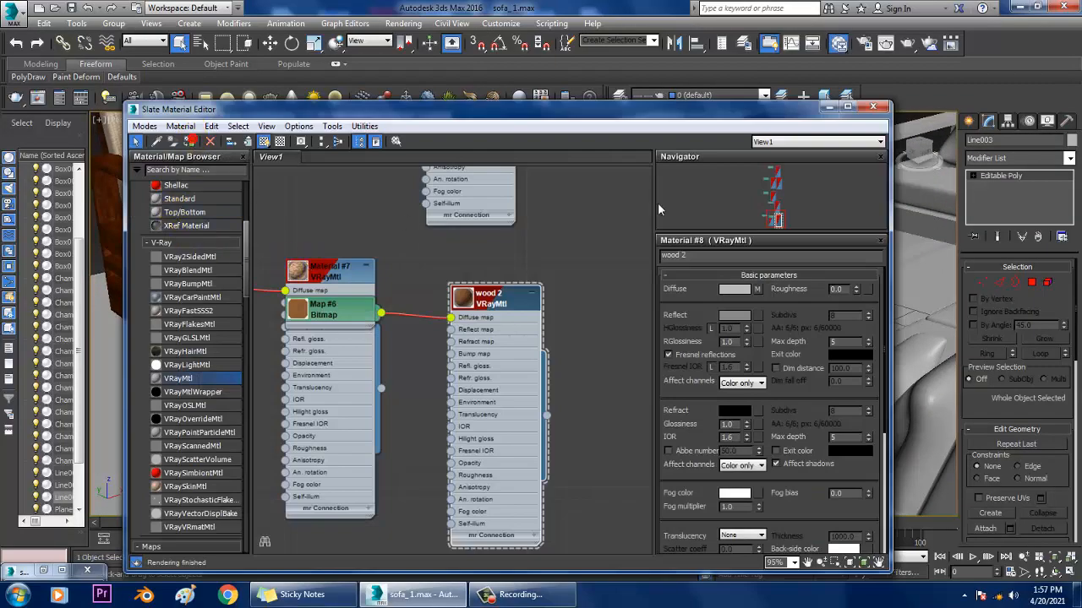
pyautogui.click(829, 108)
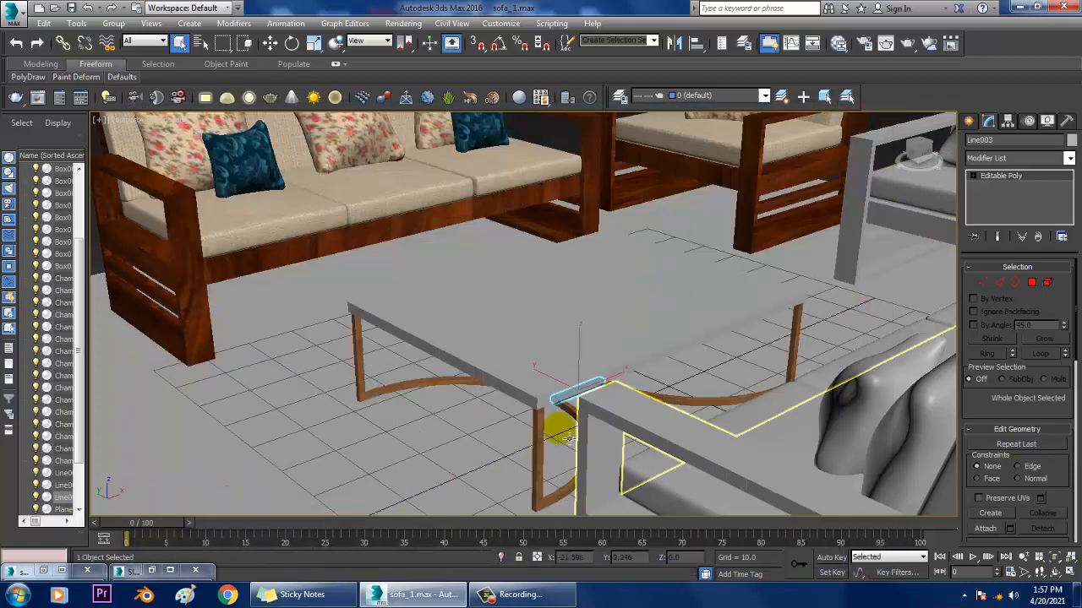
# Assign the wood 2 material to the rectangular frame around the coffee table's top
pyautogui.scroll(-4, 583, 395)
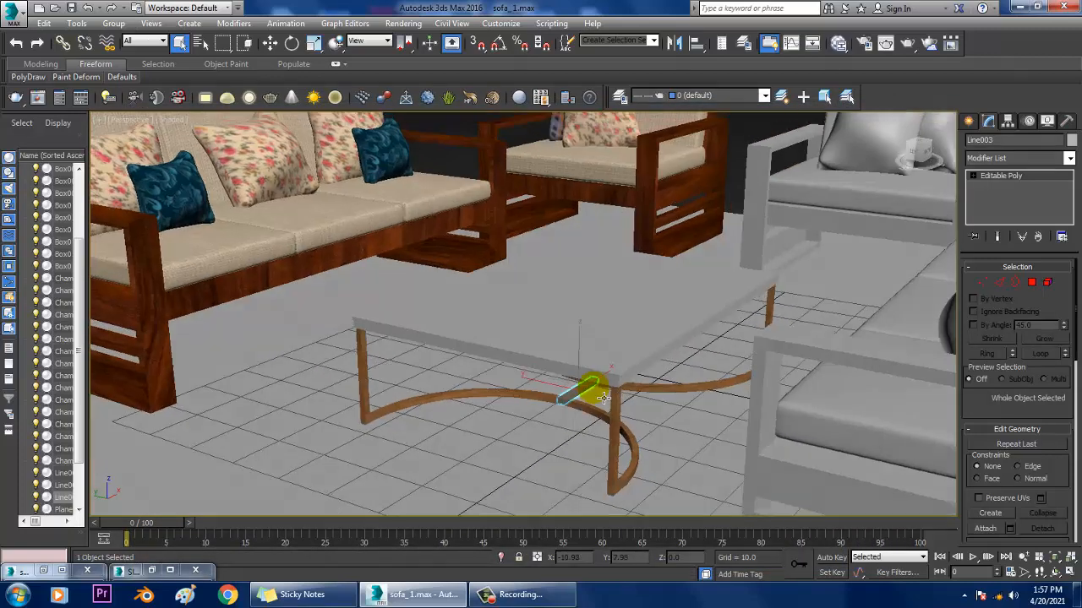
pyautogui.click(383, 342)
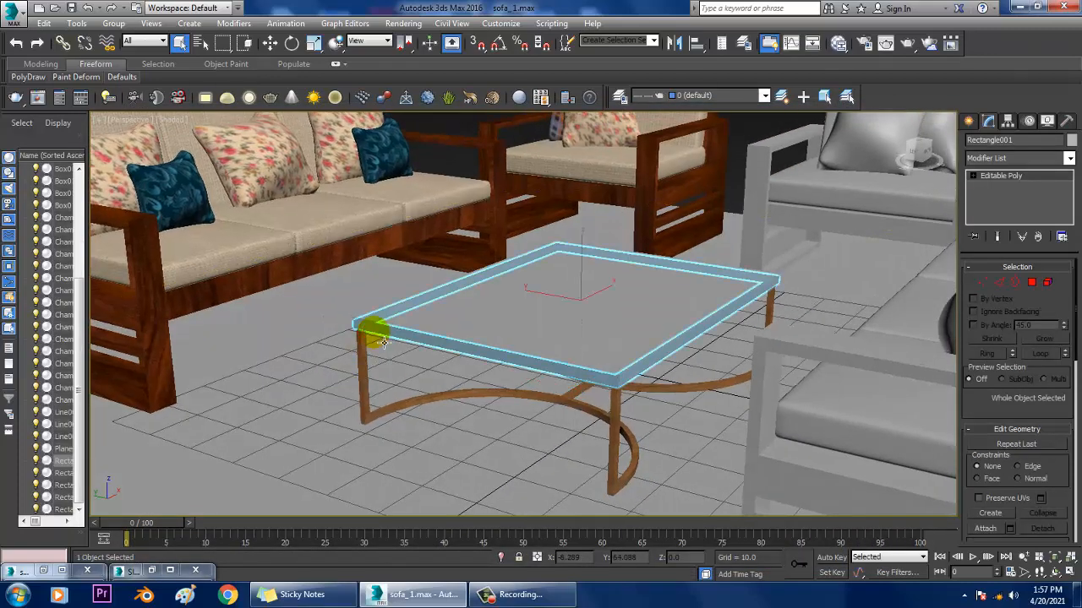
pyautogui.press('m')
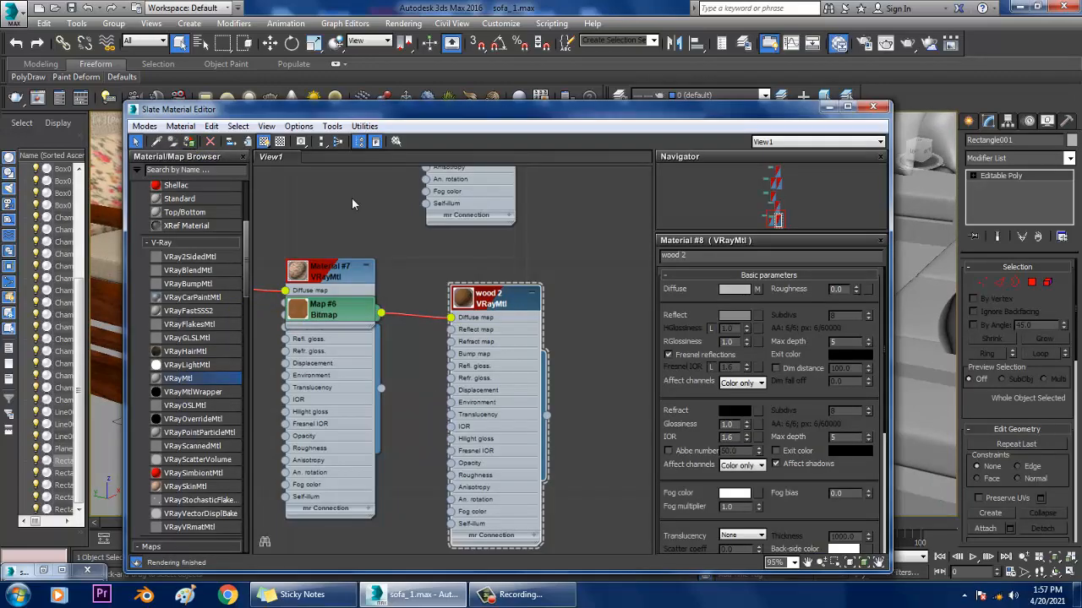
pyautogui.click(825, 110)
# Add a UVW Map modifier with Box mapping to the coffee table's rectangular top frame
pyautogui.click(988, 160)
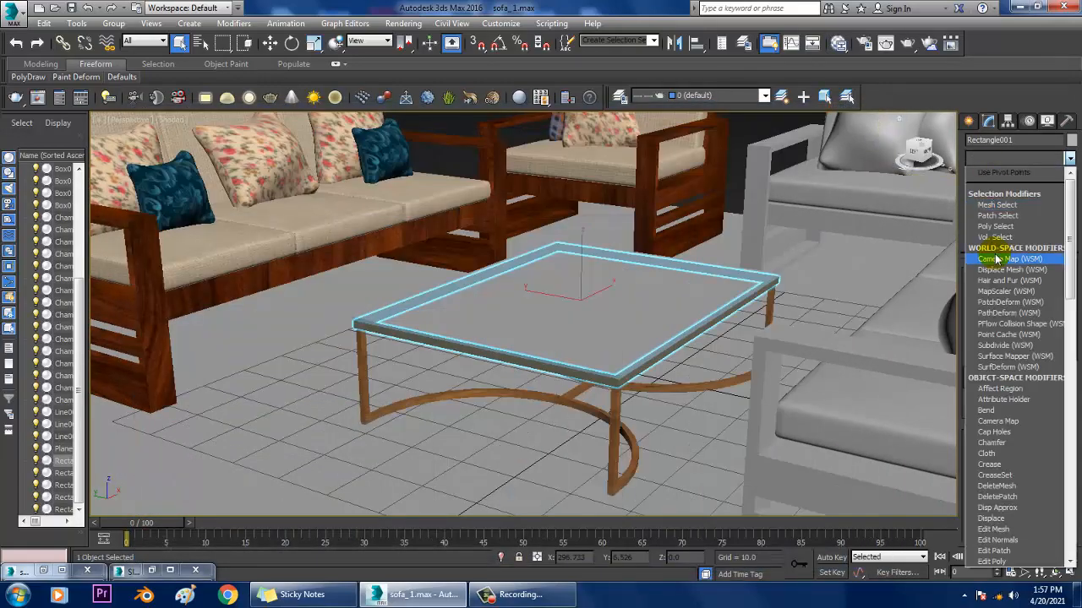
pyautogui.press('u')
pyautogui.click(1021, 443)
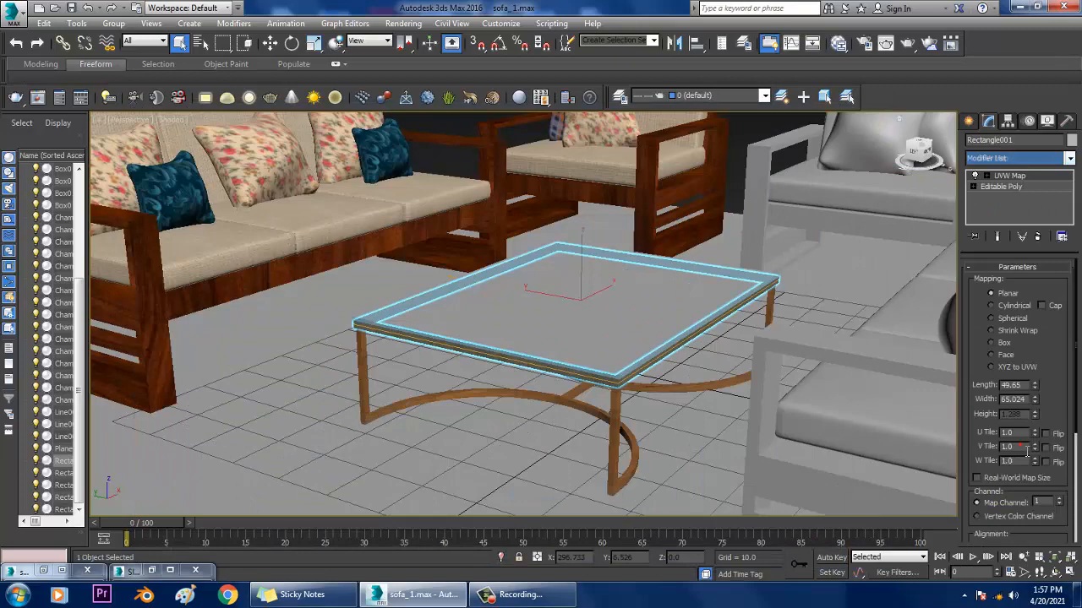
pyautogui.click(997, 346)
pyautogui.keyDown('alt'); pyautogui.moveTo(603, 379); pyautogui.dragTo(592, 415, button='middle'); pyautogui.keyUp('alt')
pyautogui.scroll(4, 572, 386)
# Add a UVW Map modifier with Box mapping to the short bar connecting the table's leg frames
pyautogui.click(558, 377)
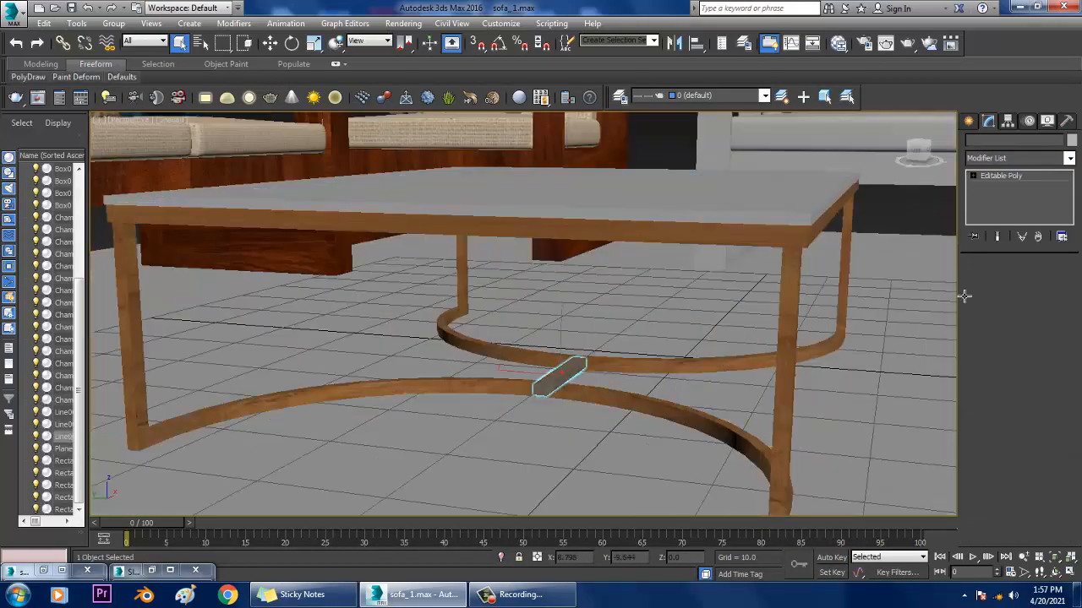
pyautogui.click(1014, 158)
pyautogui.press('u')
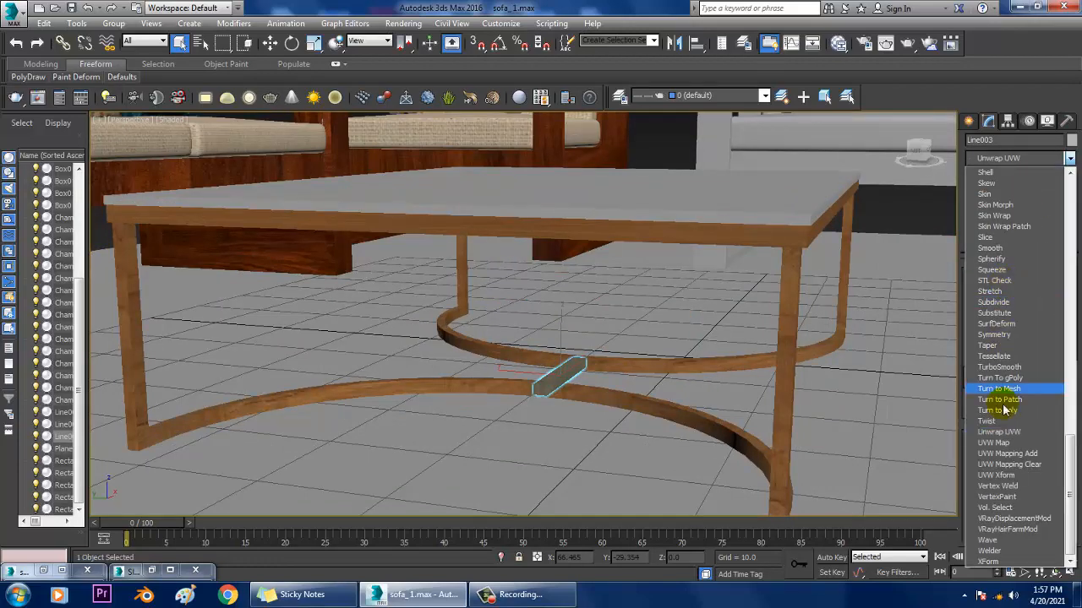
pyautogui.click(992, 443)
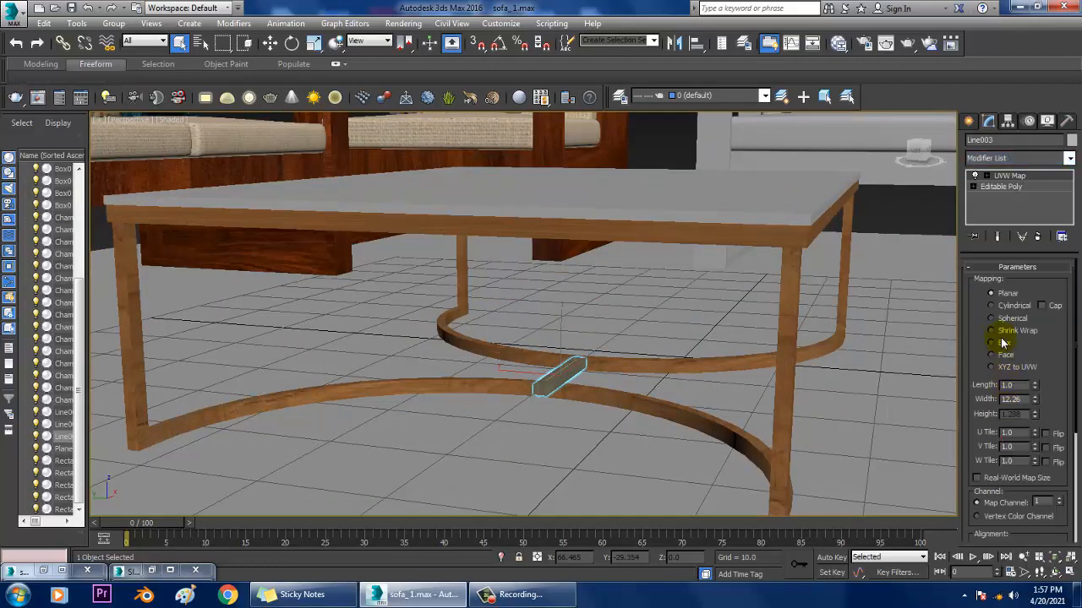
pyautogui.keyDown('alt'); pyautogui.moveTo(891, 364); pyautogui.dragTo(808, 362, button='middle'); pyautogui.keyUp('alt')
# Select the coffee table's top slab and create a new VRayMtl material named glass
pyautogui.click(712, 239)
pyautogui.scroll(-3, 743, 309)
pyautogui.keyDown('alt'); pyautogui.moveTo(744, 309); pyautogui.dragTo(711, 361, button='middle'); pyautogui.keyUp('alt')
pyautogui.scroll(-3, 710, 319)
pyautogui.scroll(-4, 683, 379)
pyautogui.scroll(4, 702, 346)
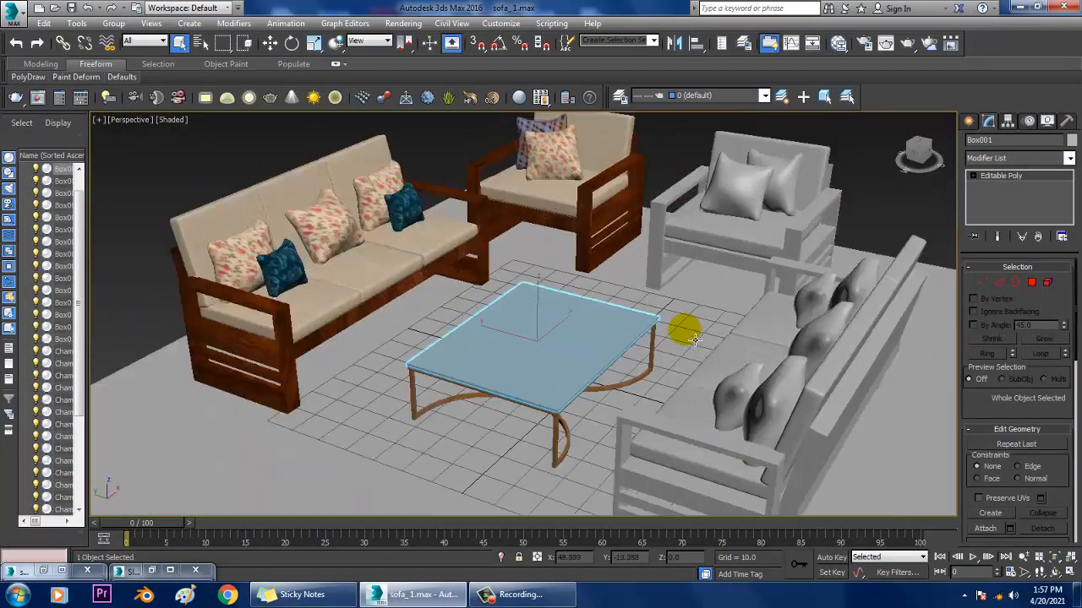
pyautogui.scroll(-1, 692, 345)
pyautogui.press('m')
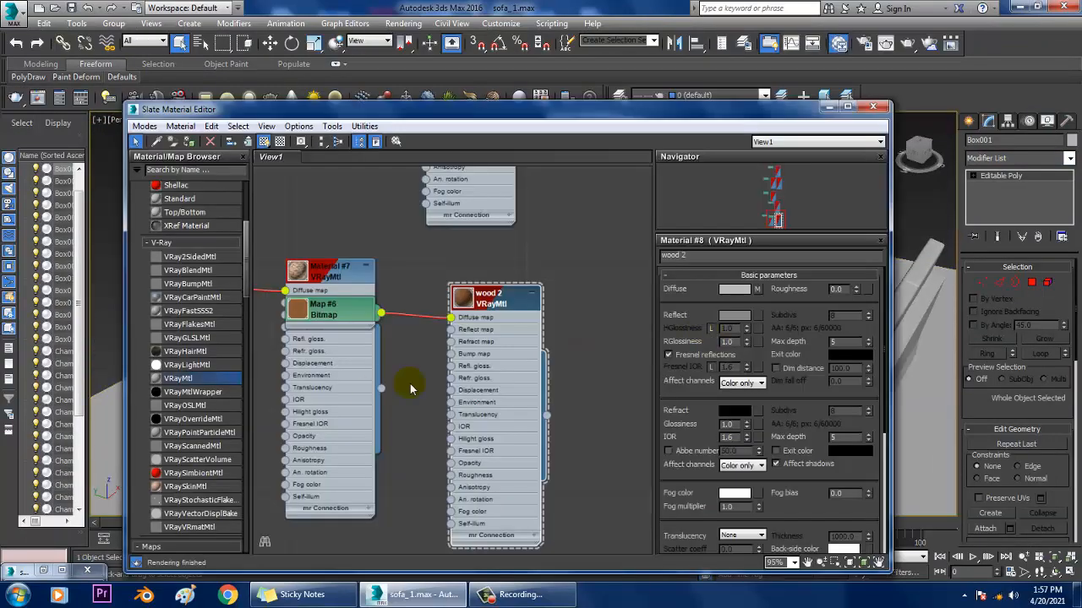
pyautogui.moveTo(432, 248); pyautogui.dragTo(430, 192, button='middle')
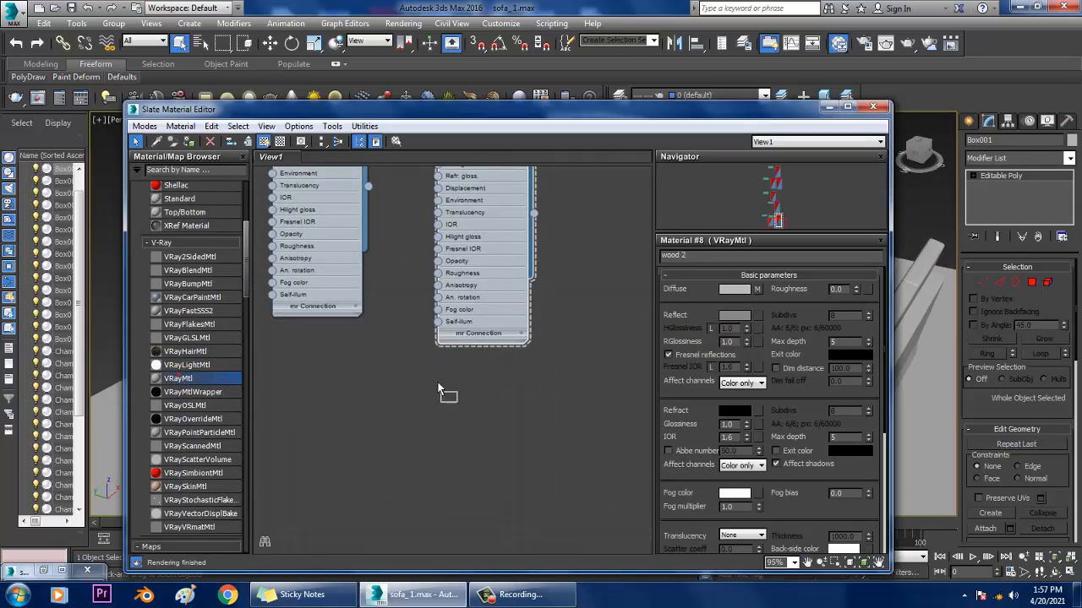
pyautogui.moveTo(437, 390); pyautogui.dragTo(434, 384)
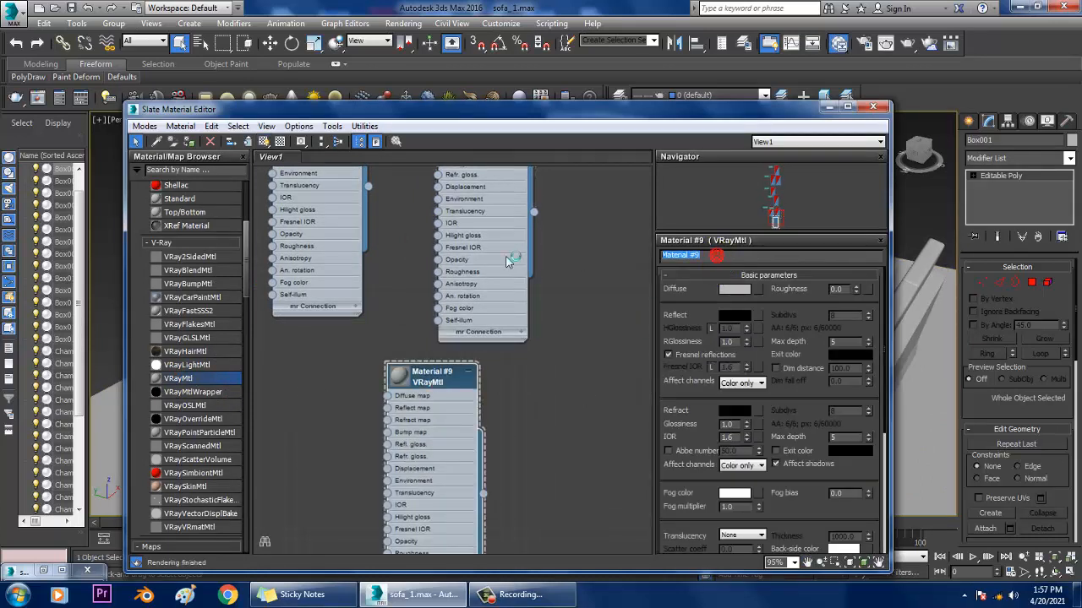
pyautogui.write('glass')
# Give the glass material a light grey diffuse colour, a white refraction colour and an IOR of 2.5
pyautogui.click(738, 290)
pyautogui.moveTo(401, 142); pyautogui.dragTo(401, 171)
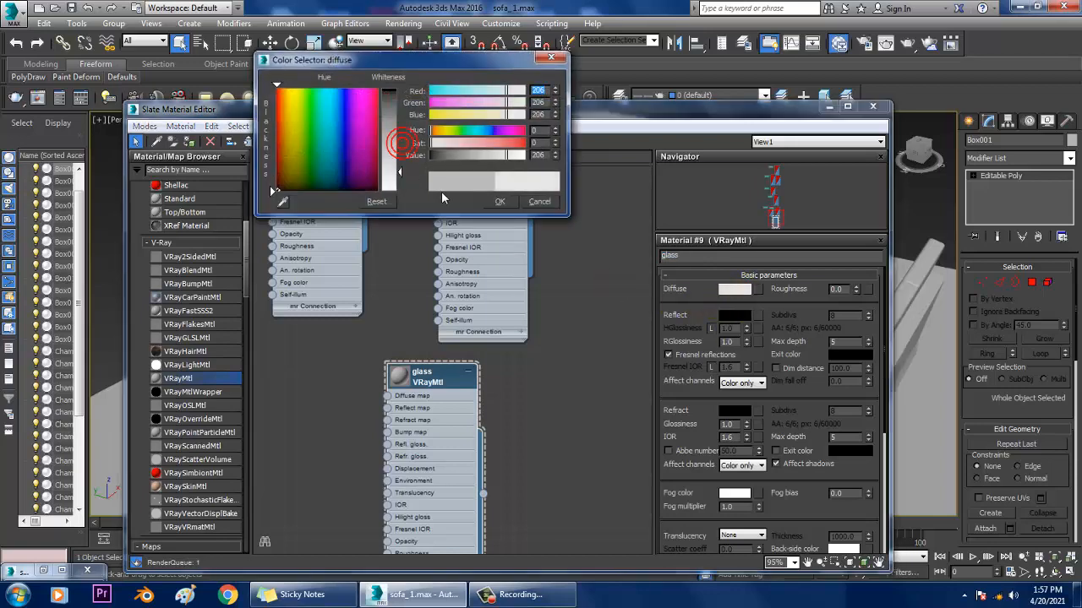
pyautogui.click(500, 202)
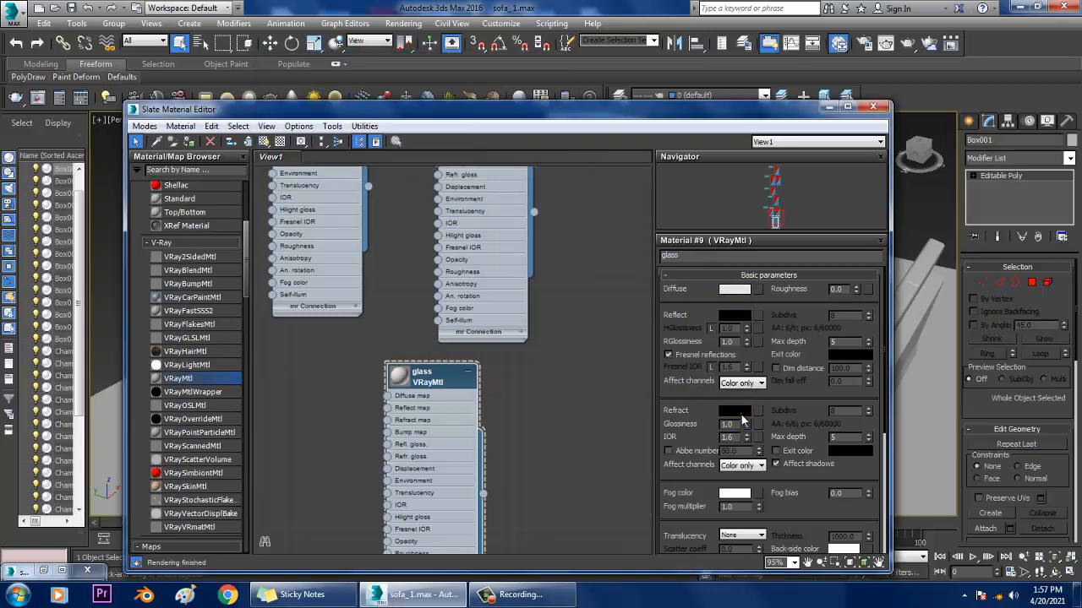
pyautogui.click(742, 415)
pyautogui.moveTo(401, 126); pyautogui.dragTo(402, 195)
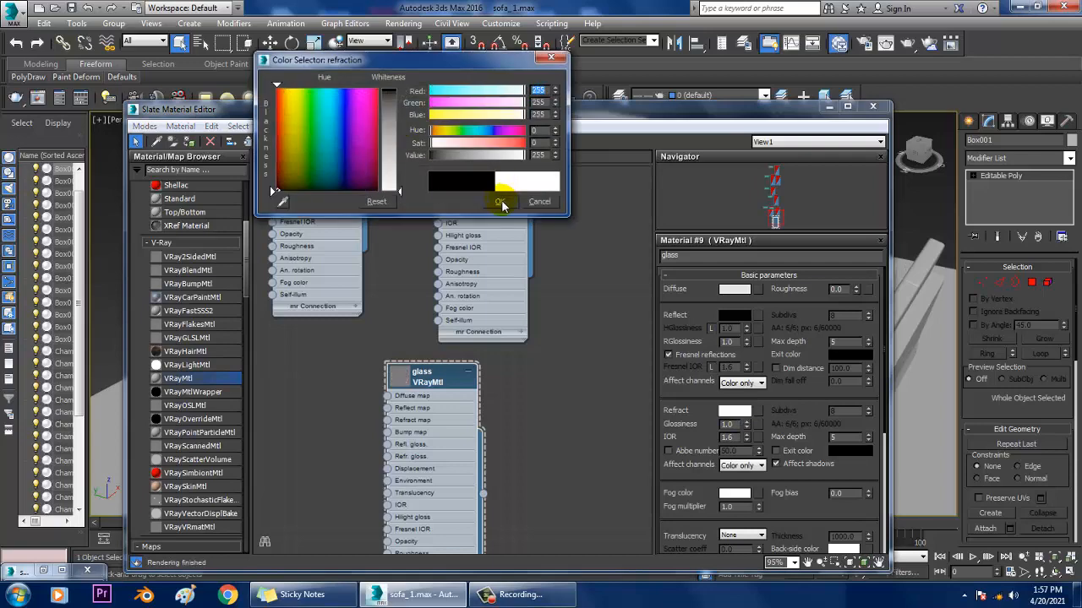
pyautogui.click(501, 202)
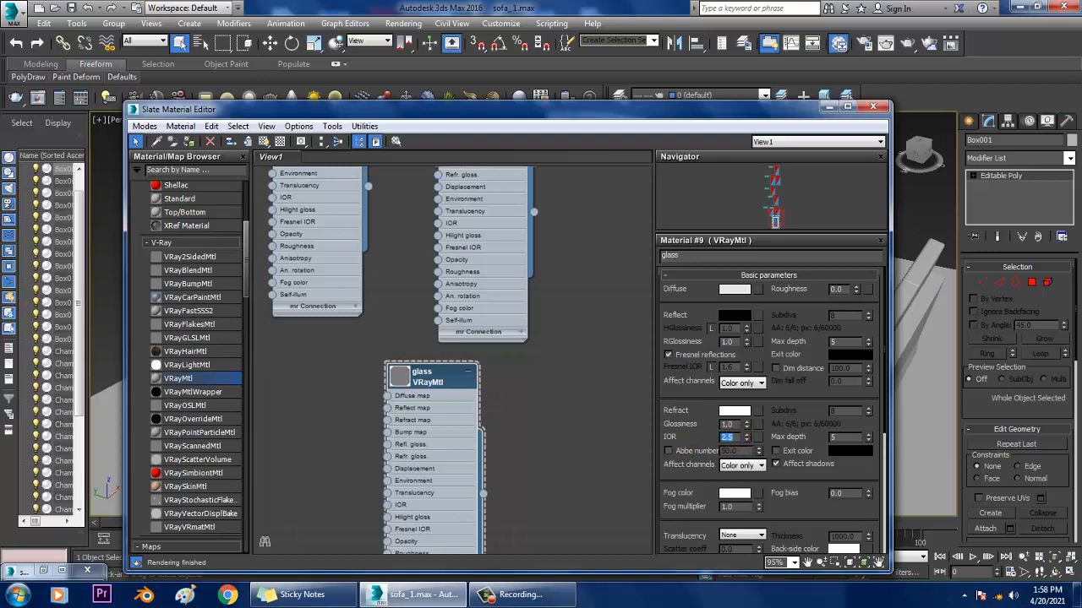
# Assign the glass material to the coffee table's top slab and show it shaded in the viewport
pyautogui.click(264, 142)
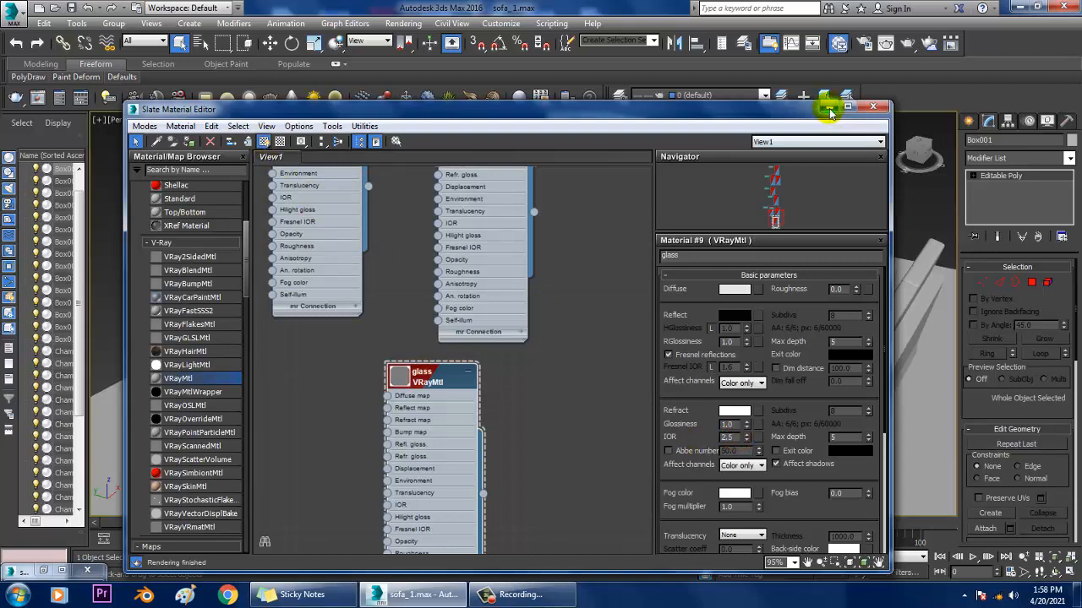
pyautogui.click(831, 108)
pyautogui.click(518, 377)
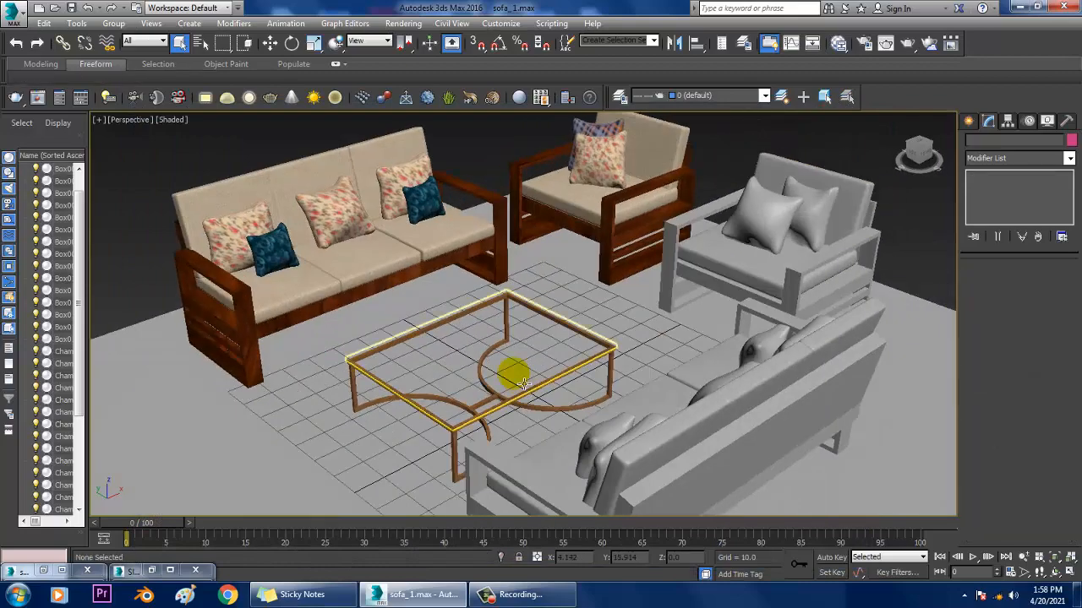
pyautogui.click(522, 382)
# Delete the untextured grey sofa and armchair with their pillows, keeping the floor and coffee table
pyautogui.keyDown('alt'); pyautogui.moveTo(522, 382); pyautogui.dragTo(616, 316, button='middle'); pyautogui.keyUp('alt')
pyautogui.scroll(-5, 573, 353)
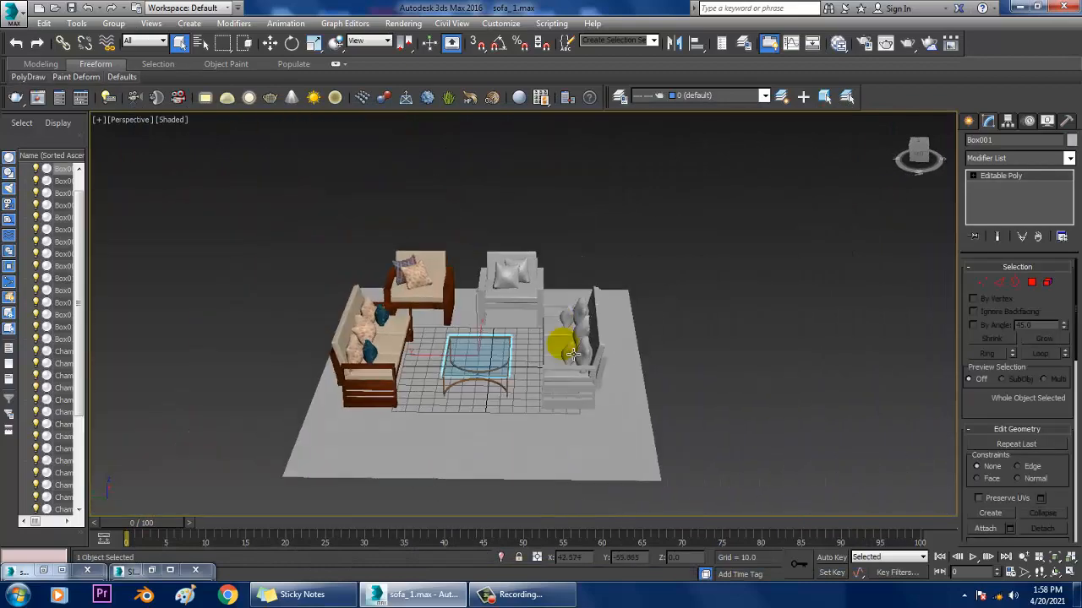
pyautogui.keyDown('alt'); pyautogui.moveTo(573, 353); pyautogui.dragTo(551, 291, button='middle'); pyautogui.keyUp('alt')
pyautogui.moveTo(739, 496); pyautogui.dragTo(534, 250)
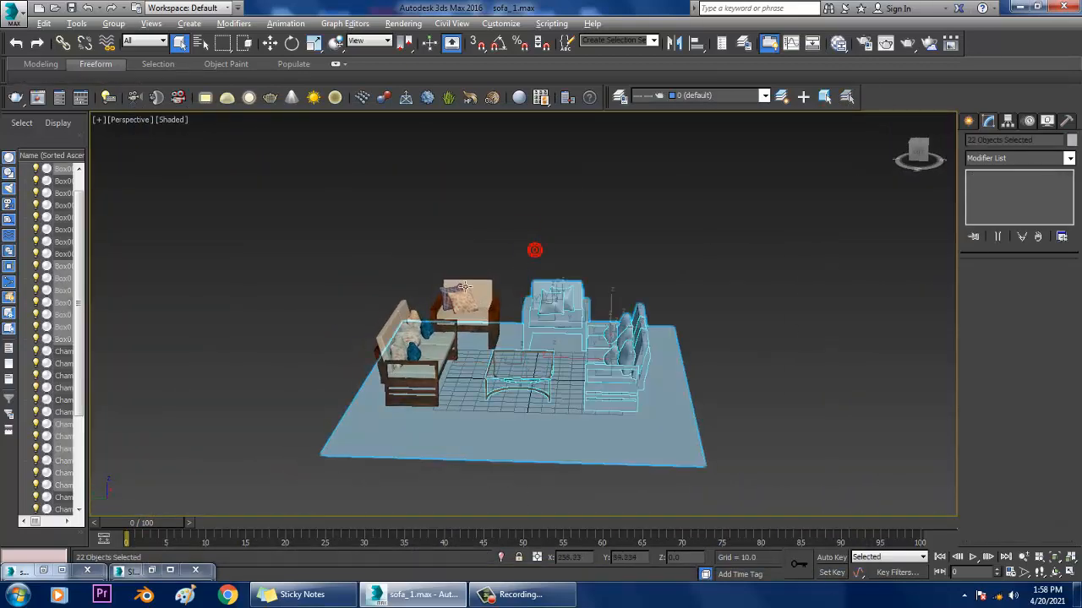
pyautogui.keyDown('alt'); pyautogui.moveTo(429, 226); pyautogui.dragTo(506, 423); pyautogui.keyUp('alt')
pyautogui.keyDown('alt'); pyautogui.moveTo(551, 336); pyautogui.dragTo(573, 356, button='middle'); pyautogui.keyUp('alt')
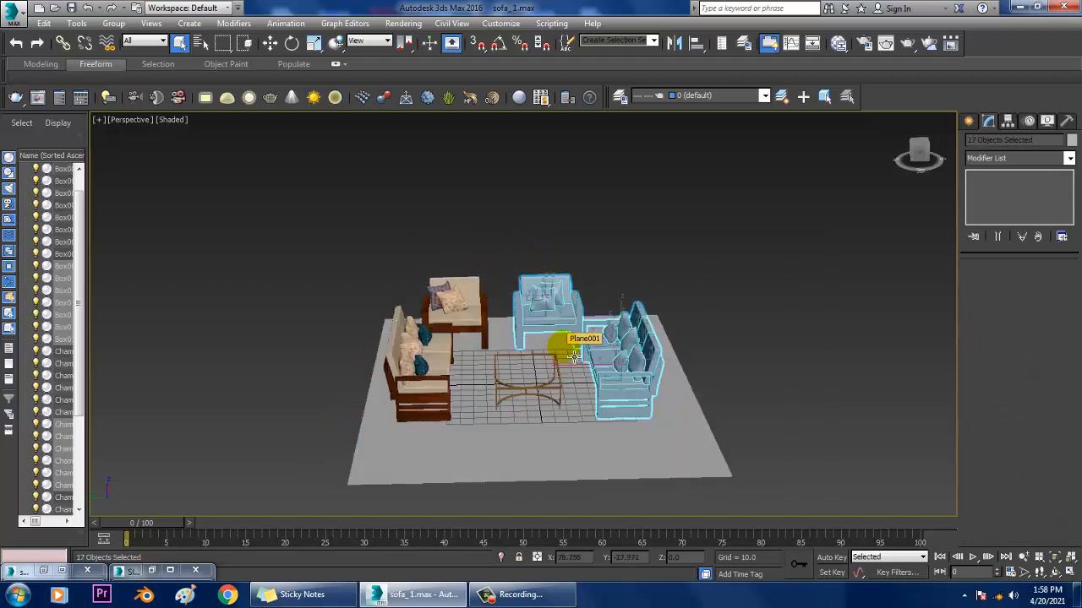
pyautogui.press('Delete')
# Try mirroring a copy of the textured sofa and armchair about the X axis and moving it across the coffee table
pyautogui.moveTo(524, 489); pyautogui.dragTo(530, 494)
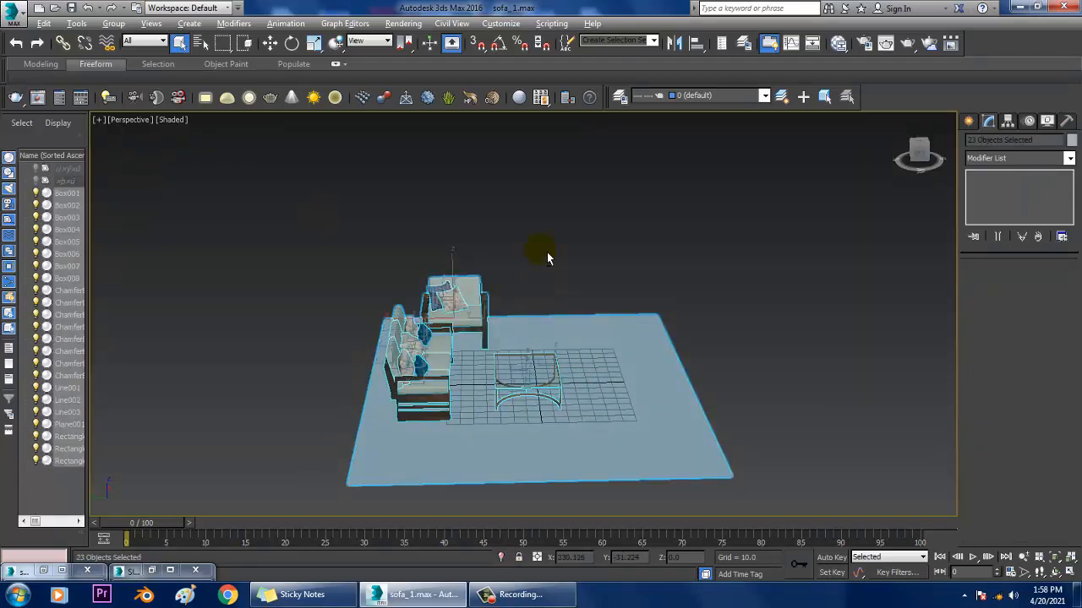
pyautogui.keyDown('alt'); pyautogui.moveTo(547, 252); pyautogui.dragTo(618, 404); pyautogui.keyUp('alt')
pyautogui.keyDown('alt'); pyautogui.moveTo(621, 403); pyautogui.dragTo(591, 414, button='middle'); pyautogui.keyUp('alt')
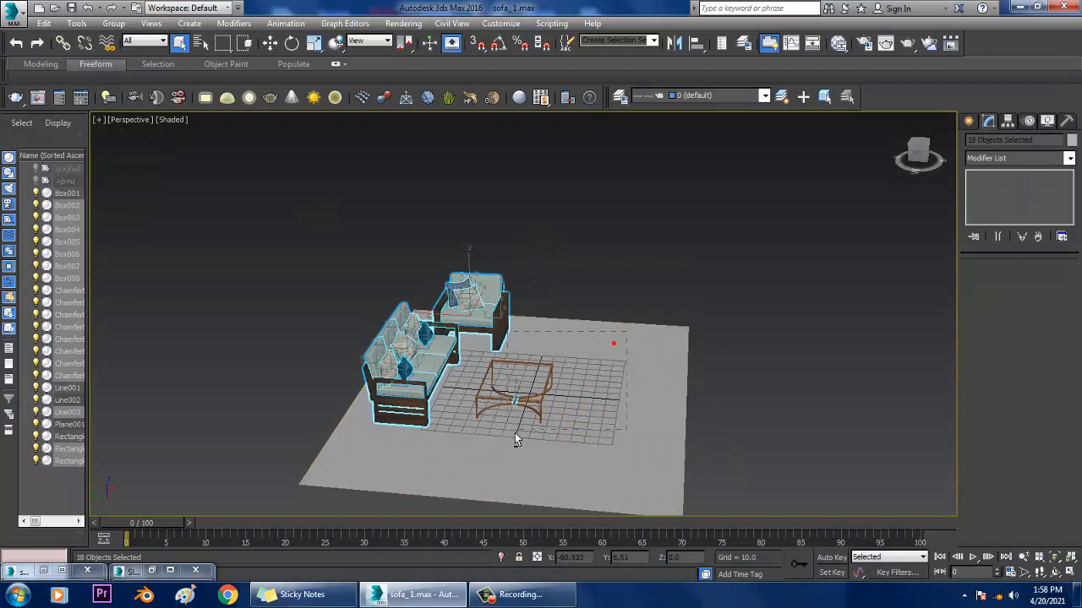
pyautogui.keyDown('alt'); pyautogui.click(516, 401); pyautogui.keyUp('alt')
pyautogui.keyDown('alt'); pyautogui.moveTo(525, 387); pyautogui.dragTo(533, 434, button='middle'); pyautogui.keyUp('alt')
pyautogui.press('w')
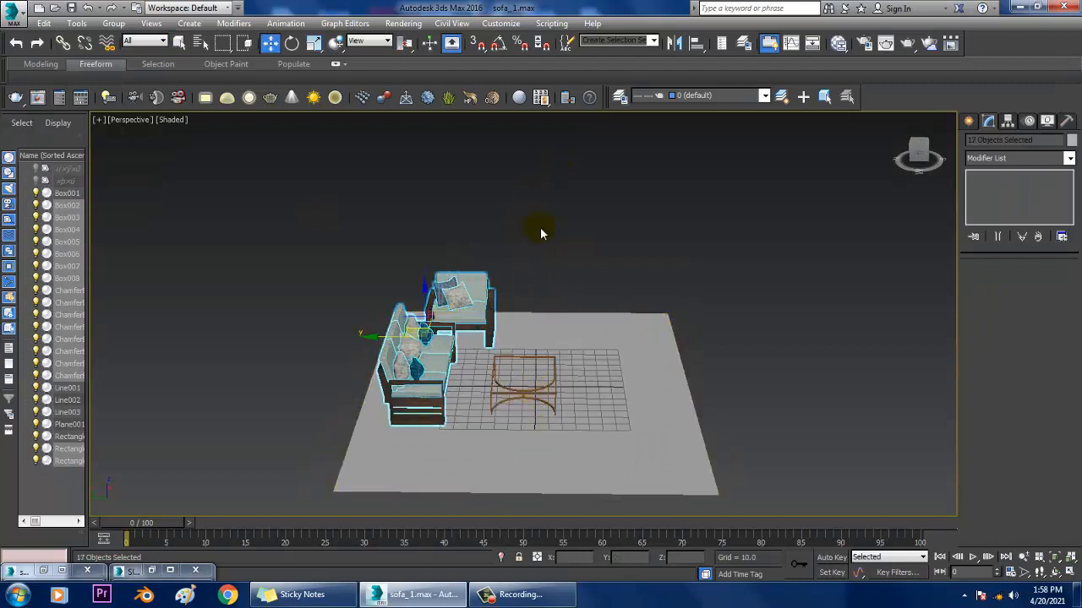
pyautogui.click(675, 43)
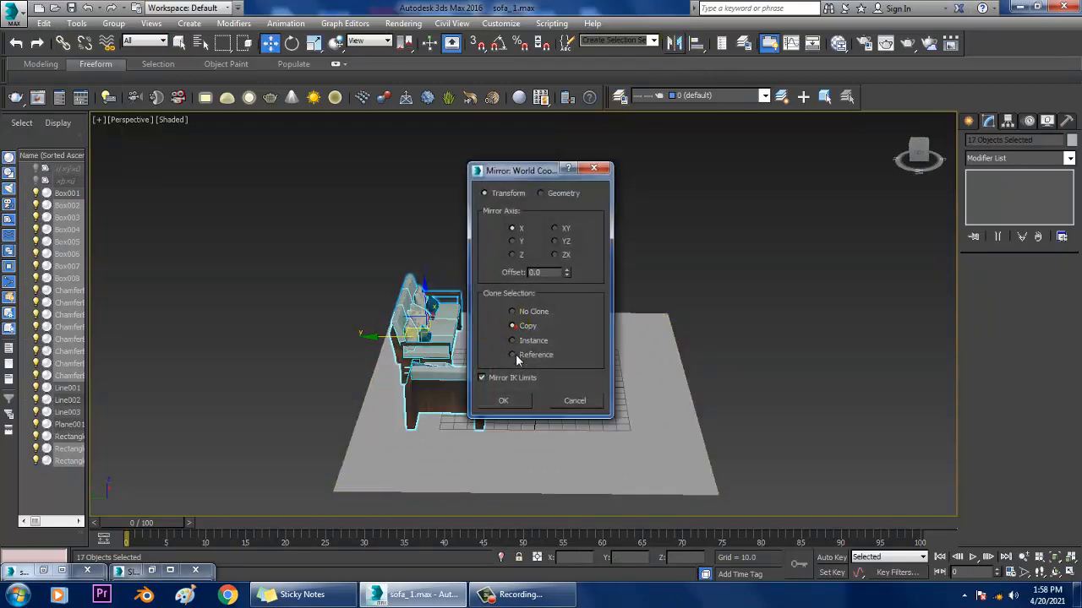
pyautogui.click(503, 401)
pyautogui.moveTo(397, 359); pyautogui.dragTo(541, 359)
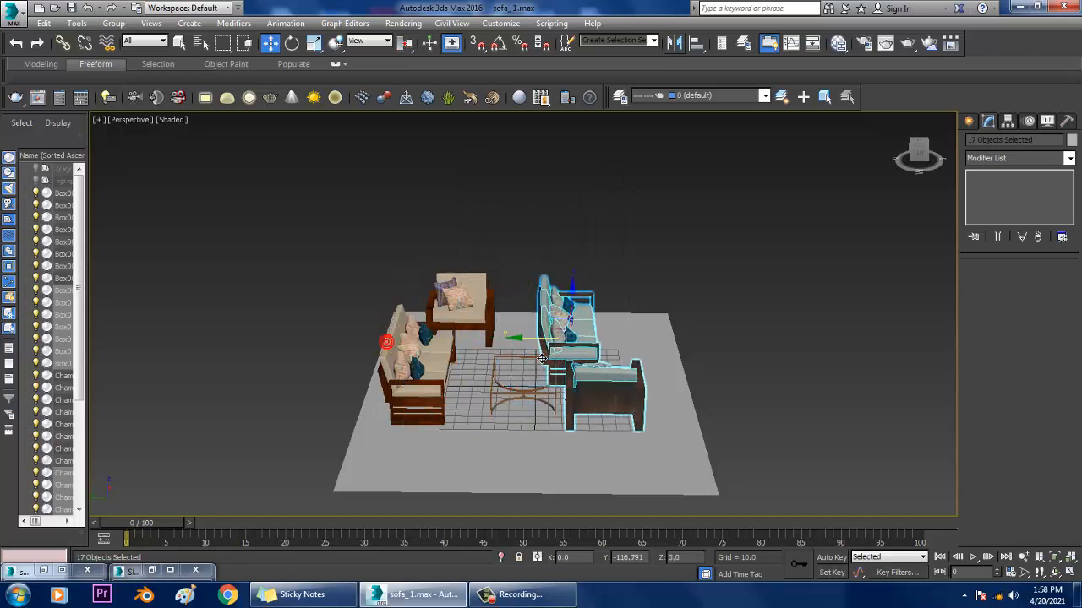
pyautogui.press('Delete')
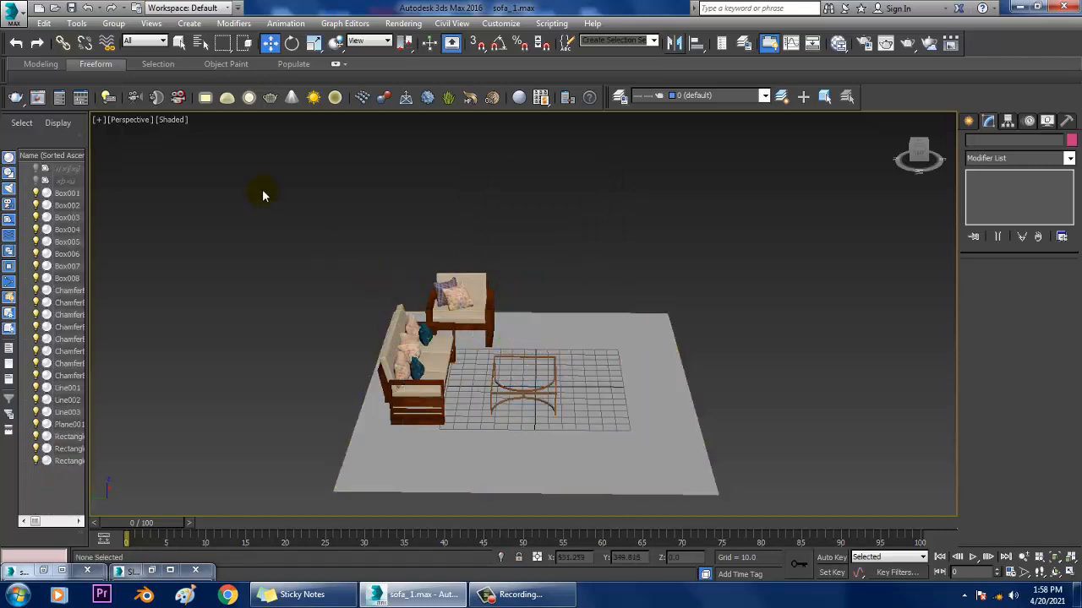
# Mirror the textured sofa and armchair about the Y axis as a copy and move it about 150 units across the coffee table
pyautogui.moveTo(565, 458); pyautogui.dragTo(515, 447)
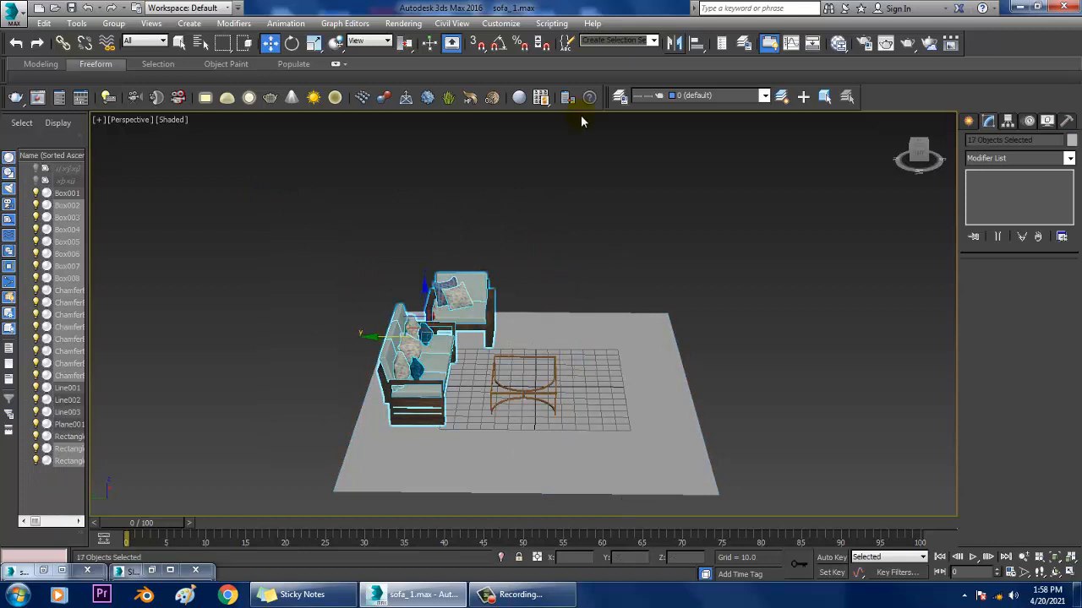
pyautogui.click(676, 44)
pyautogui.click(515, 241)
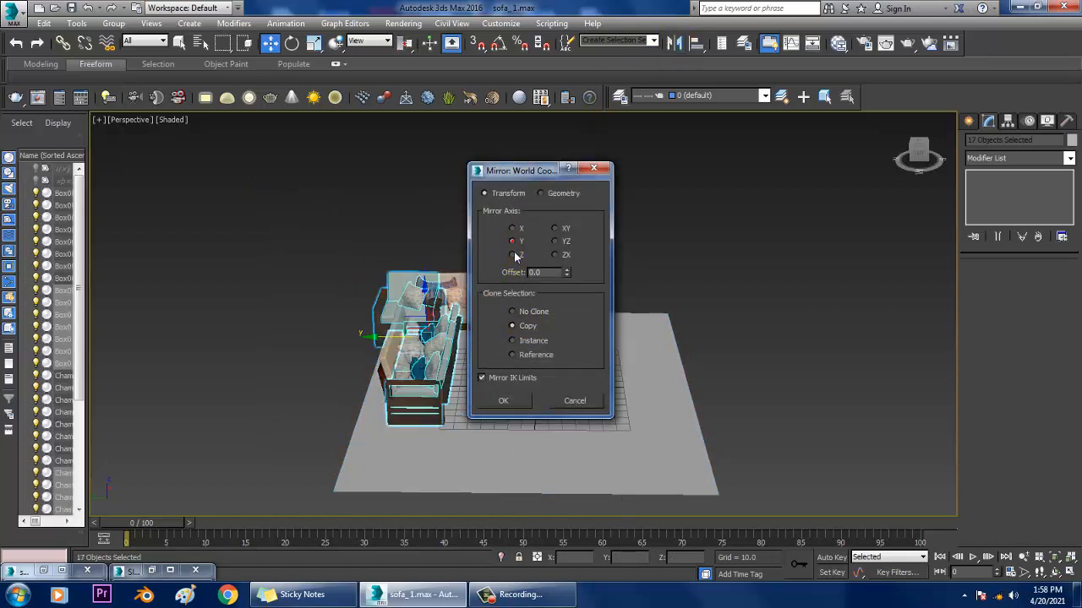
pyautogui.click(503, 402)
pyautogui.moveTo(385, 342); pyautogui.dragTo(570, 362)
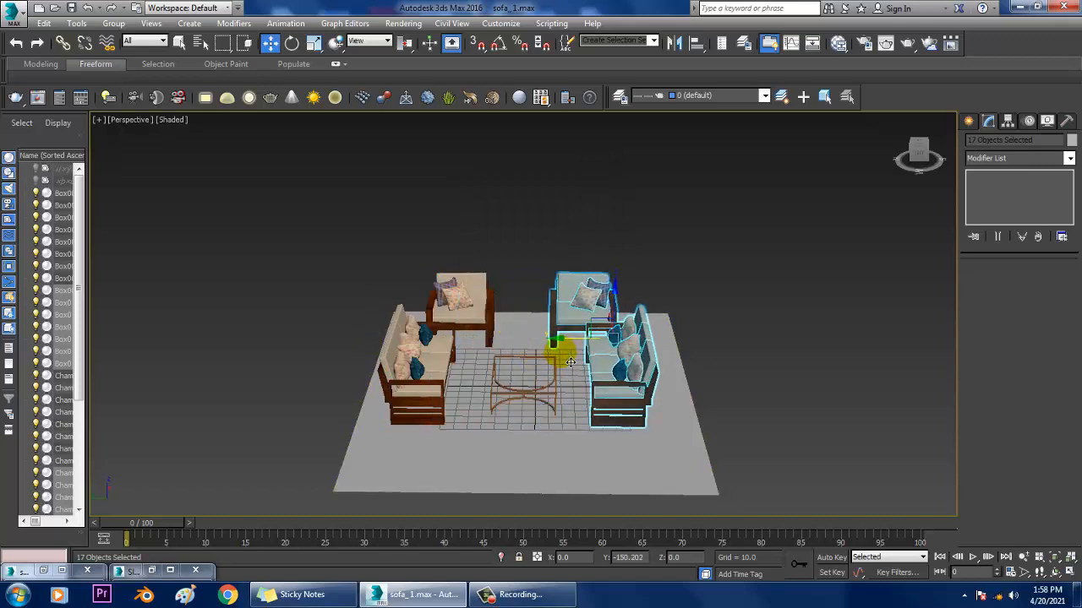
pyautogui.keyDown('alt'); pyautogui.moveTo(650, 340); pyautogui.dragTo(611, 302, button='middle'); pyautogui.keyUp('alt')
pyautogui.click(651, 230)
# Examine the textured sofas, armchairs and pillows around the coffee table from closer up
pyautogui.scroll(5, 548, 323)
pyautogui.scroll(5, 422, 310)
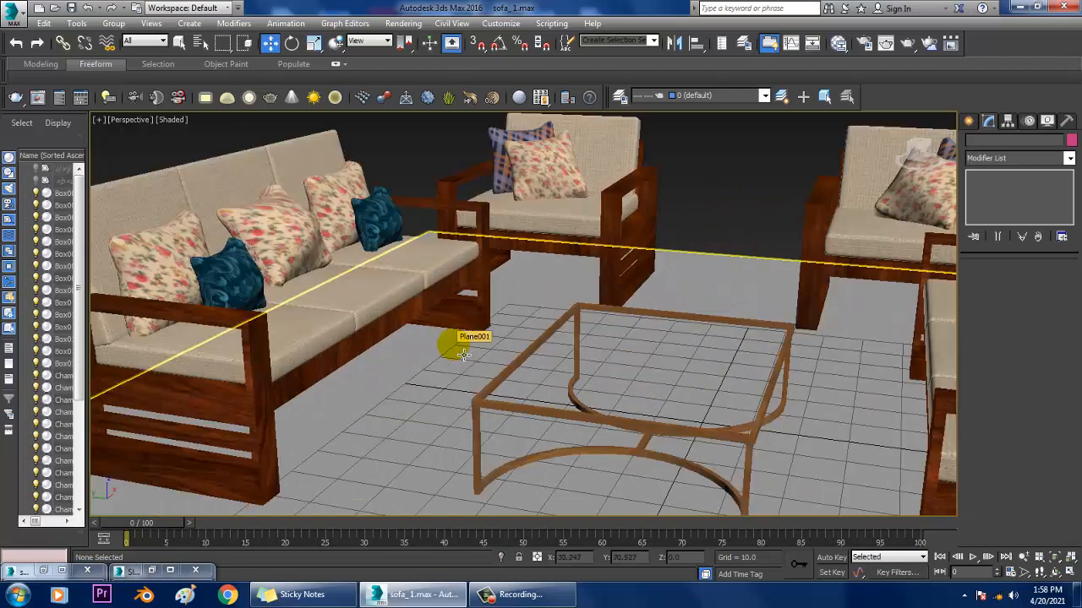
pyautogui.scroll(-3, 440, 300)
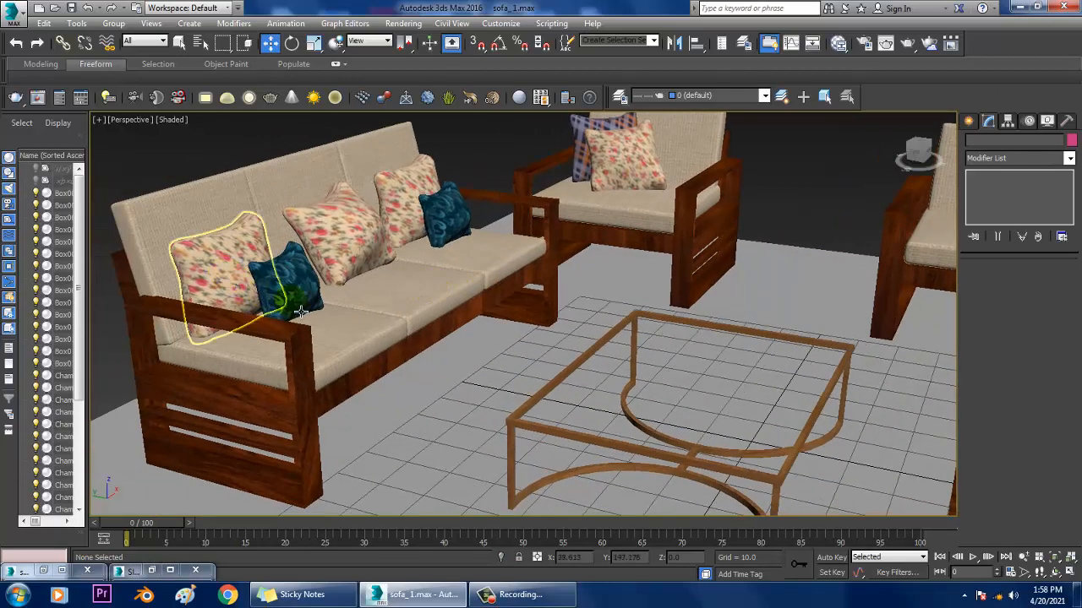
pyautogui.click(277, 289)
pyautogui.keyDown('alt'); pyautogui.moveTo(277, 289); pyautogui.dragTo(433, 304, button='middle'); pyautogui.keyUp('alt')
pyautogui.scroll(3, 550, 340)
pyautogui.scroll(-5, 541, 339)
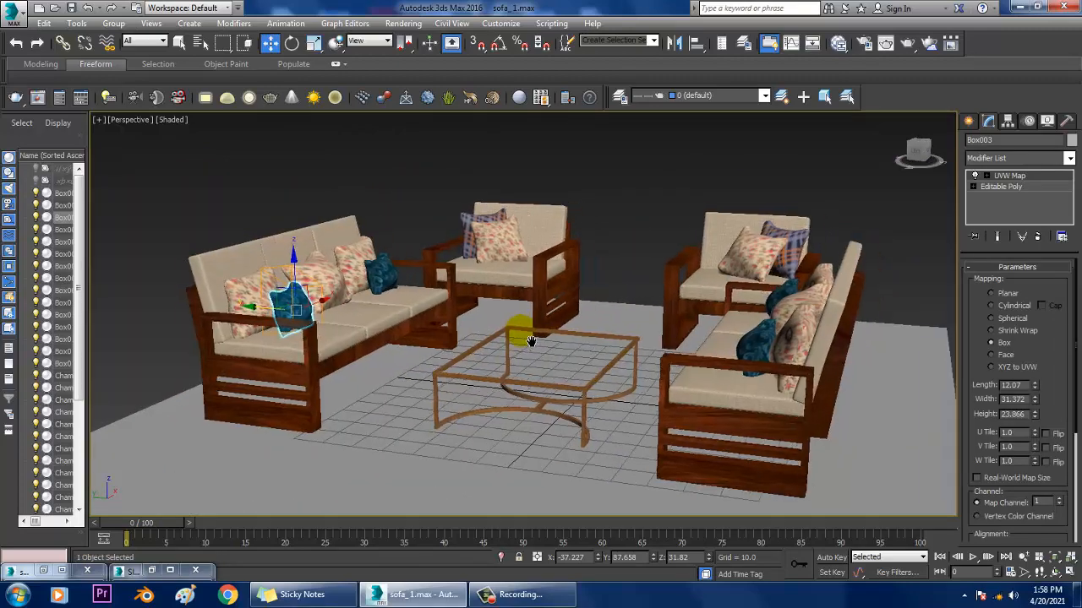
# Select the floor plane and add a new VRayMtl material below the glass material
pyautogui.click(448, 483)
pyautogui.scroll(3, 554, 428)
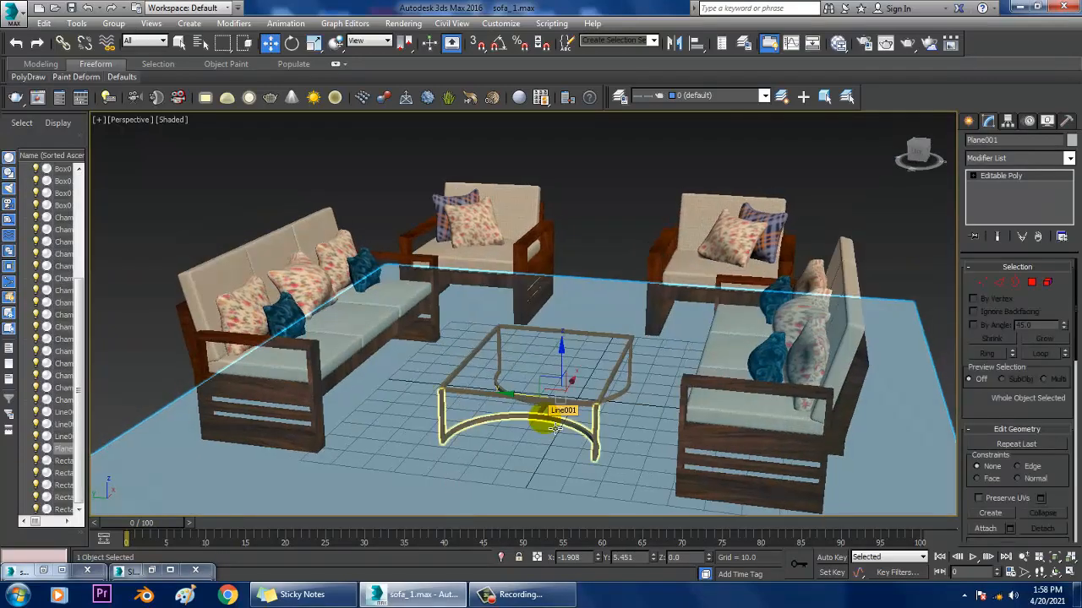
pyautogui.scroll(-1, 555, 430)
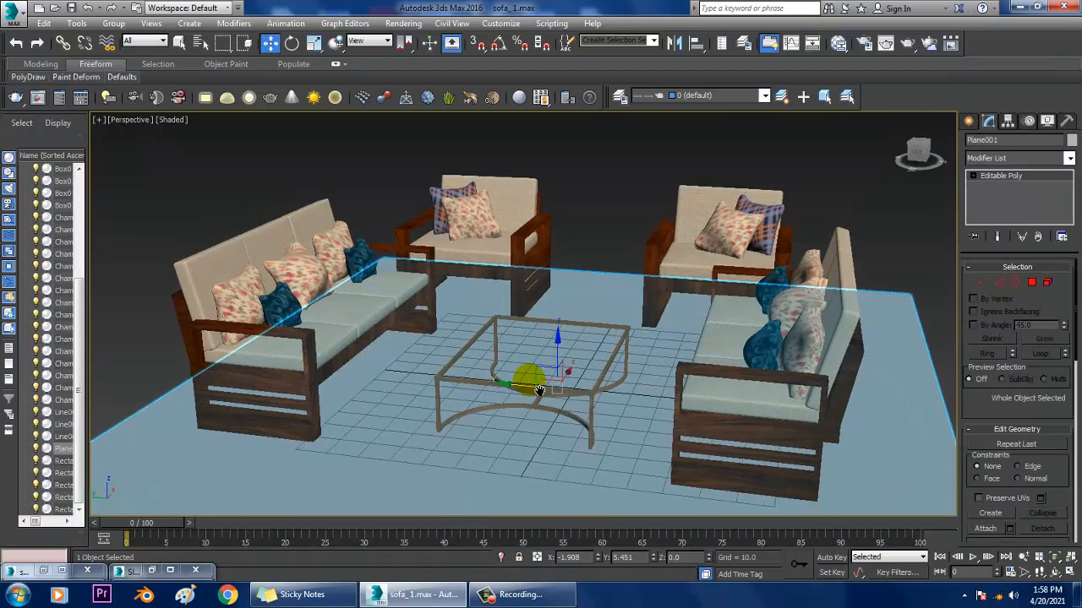
pyautogui.click(609, 230)
pyautogui.click(475, 446)
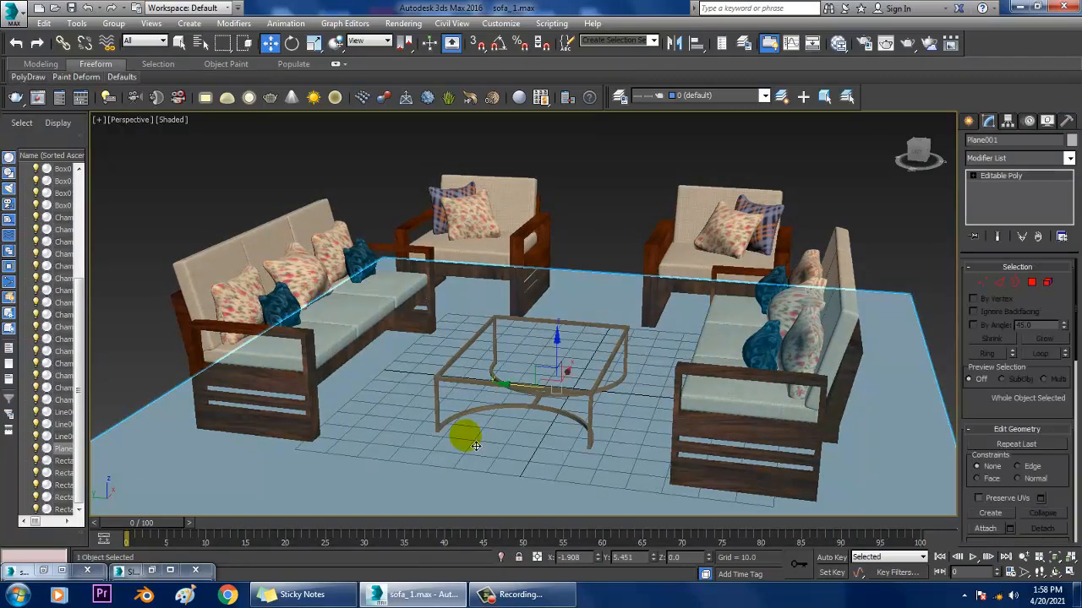
pyautogui.moveTo(519, 595)
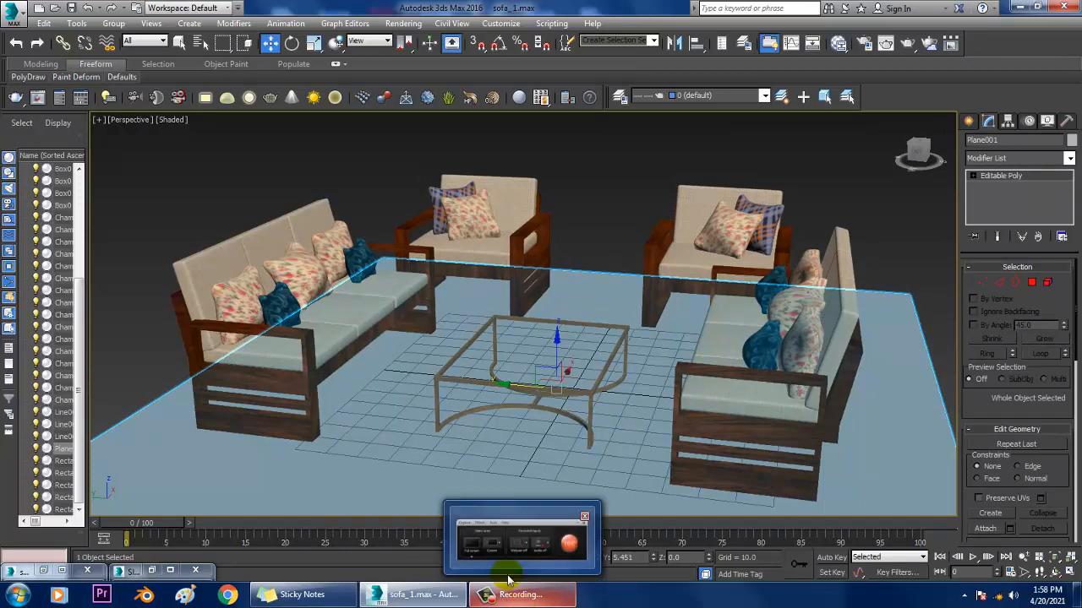
pyautogui.press('m')
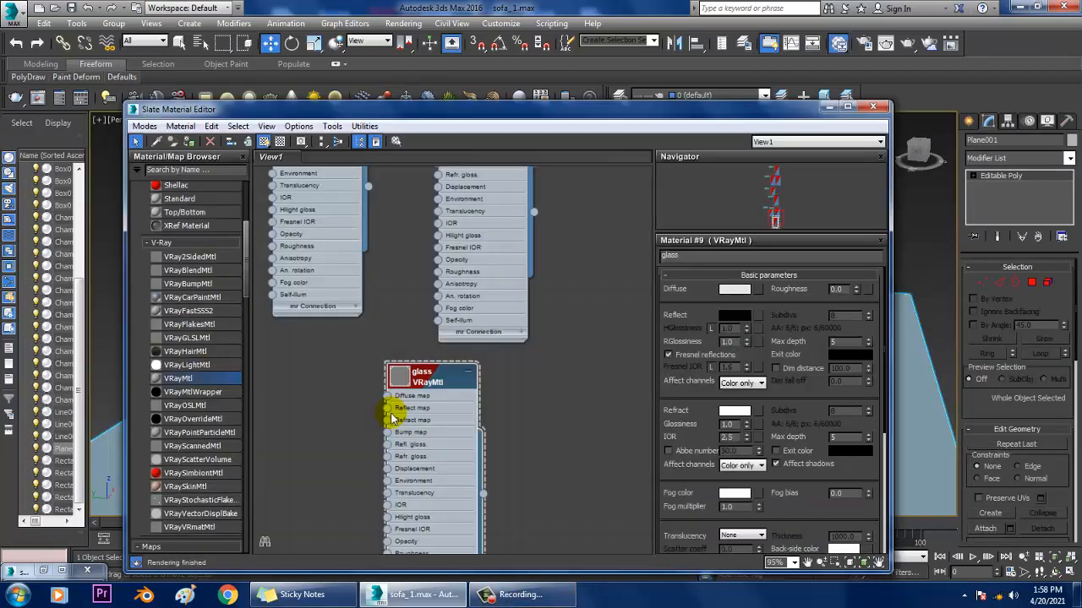
pyautogui.moveTo(470, 429); pyautogui.dragTo(444, 228, button='middle')
pyautogui.moveTo(446, 394); pyautogui.dragTo(444, 254, button='middle')
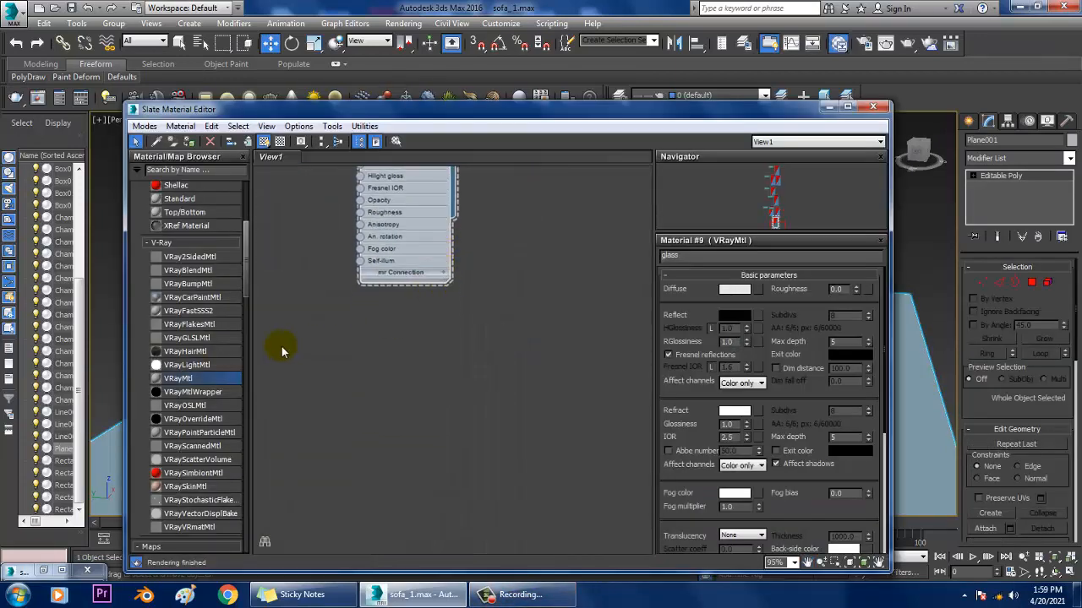
pyautogui.click(478, 319)
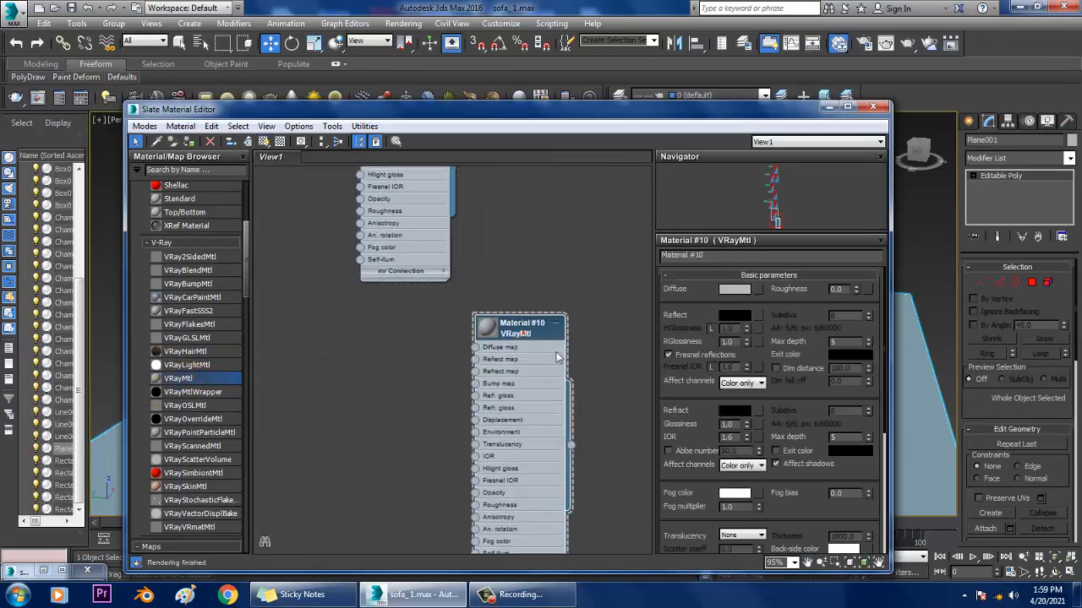
# Start a Bitmap for the new floor material's diffuse map and preview the images in the bedddroom folder
pyautogui.click(758, 289)
pyautogui.doubleClick(761, 125)
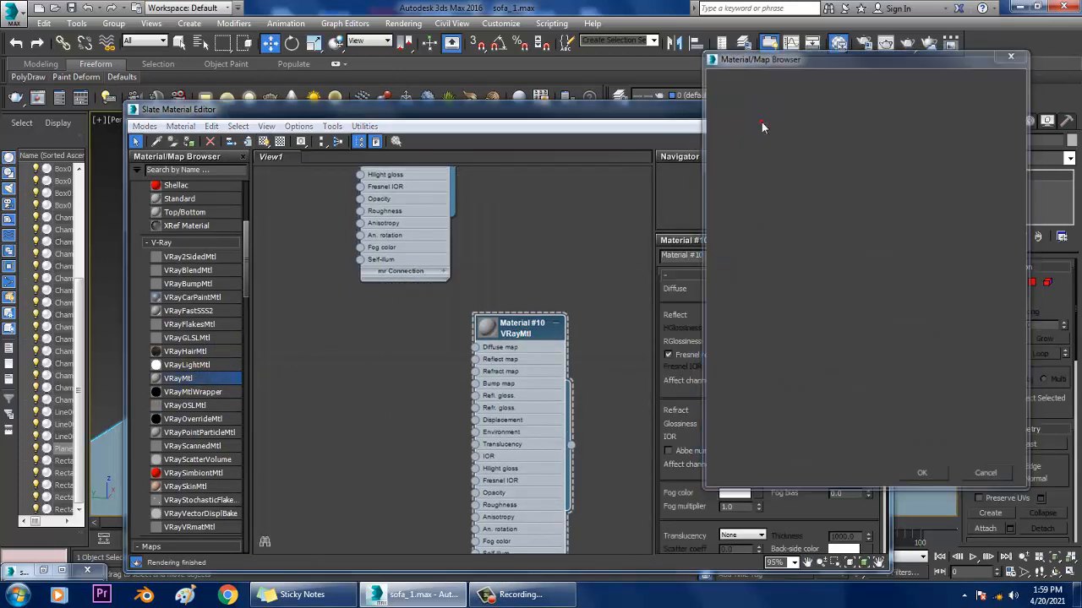
pyautogui.click(287, 54)
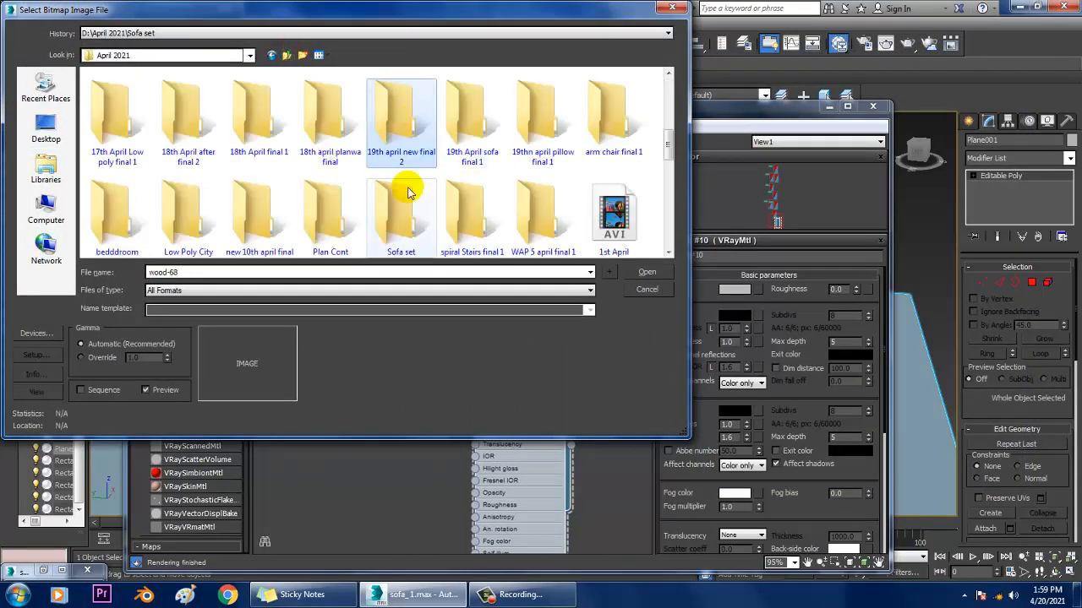
pyautogui.scroll(-2, 407, 192)
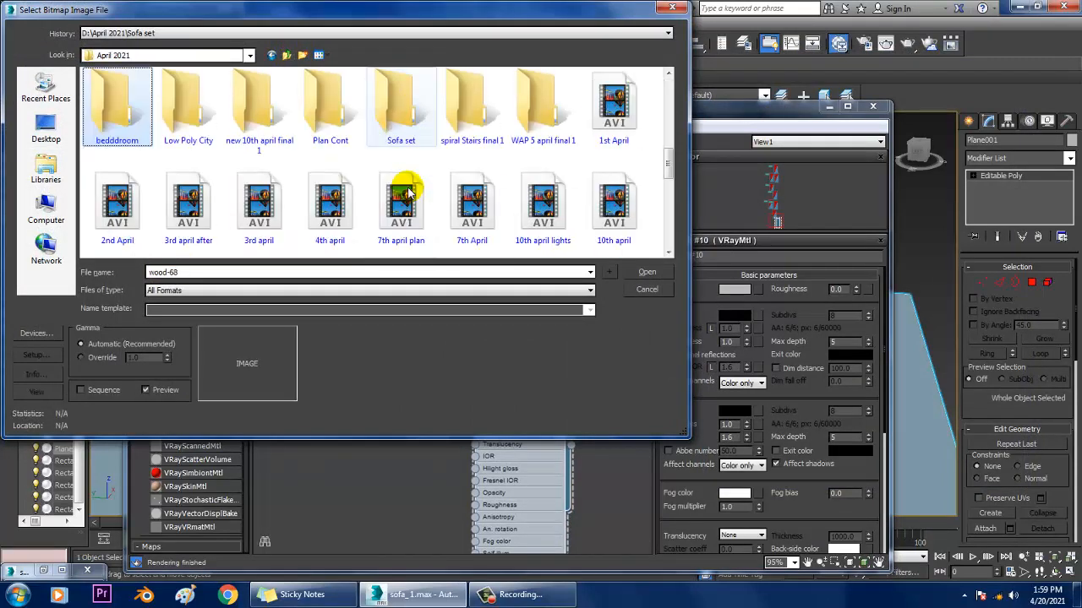
pyautogui.doubleClick(116, 106)
pyautogui.click(108, 116)
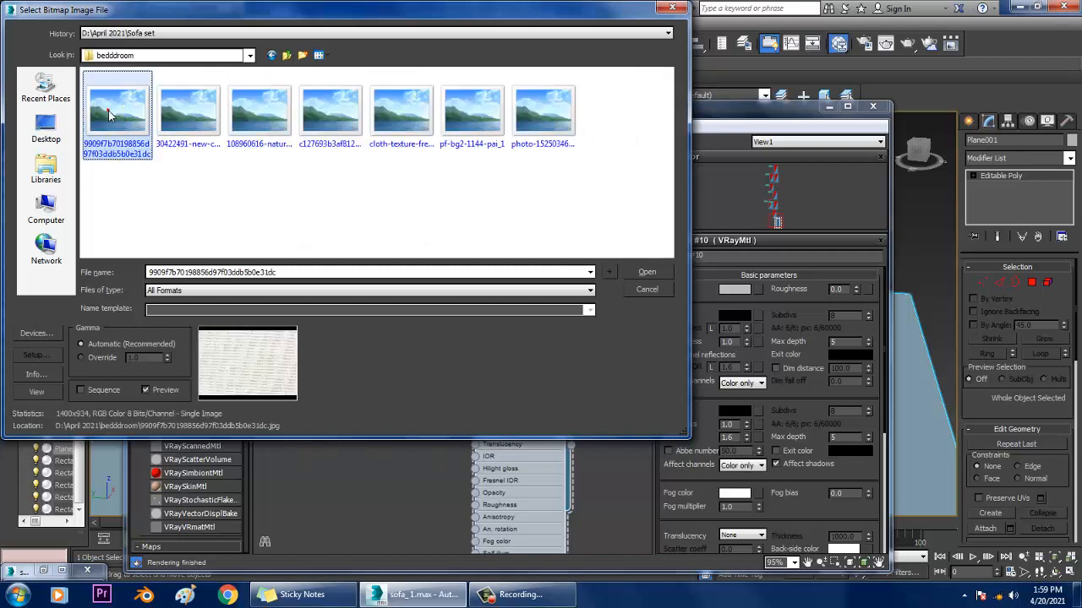
pyautogui.press('Right')
pyautogui.press('Right')
pyautogui.press('Right')
pyautogui.press('Right')
pyautogui.press('Right')
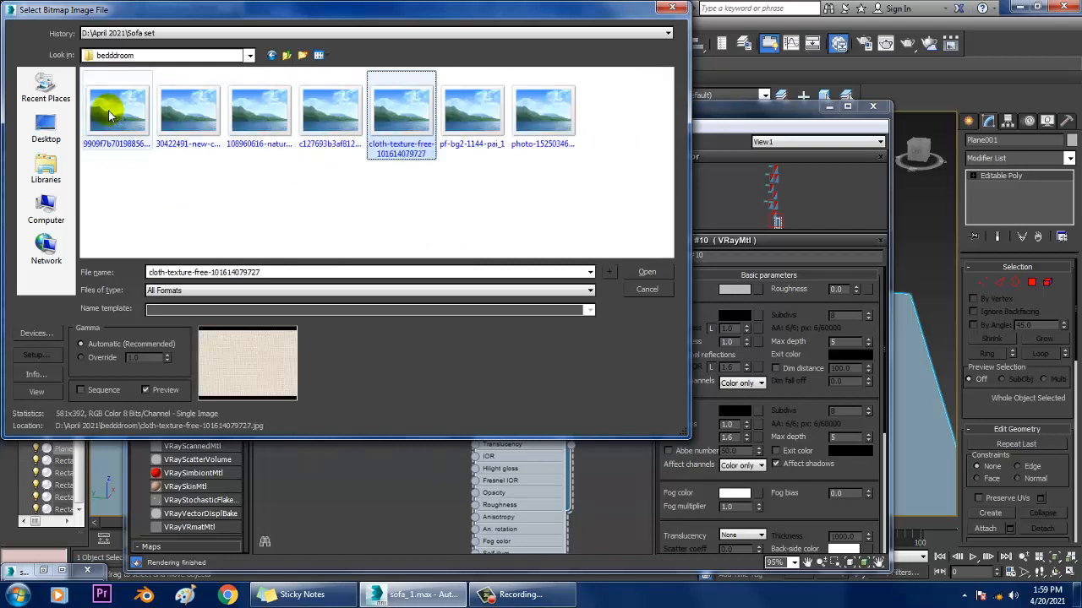
pyautogui.press('Right')
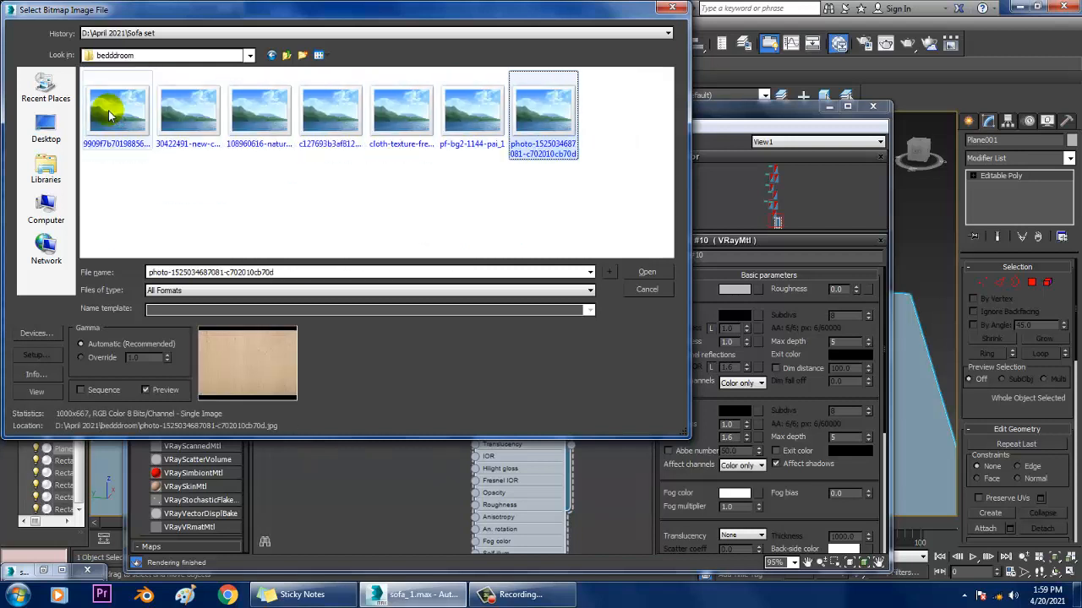
# Browse to the March folder on drive D and check its New folder for floor textures
pyautogui.click(287, 55)
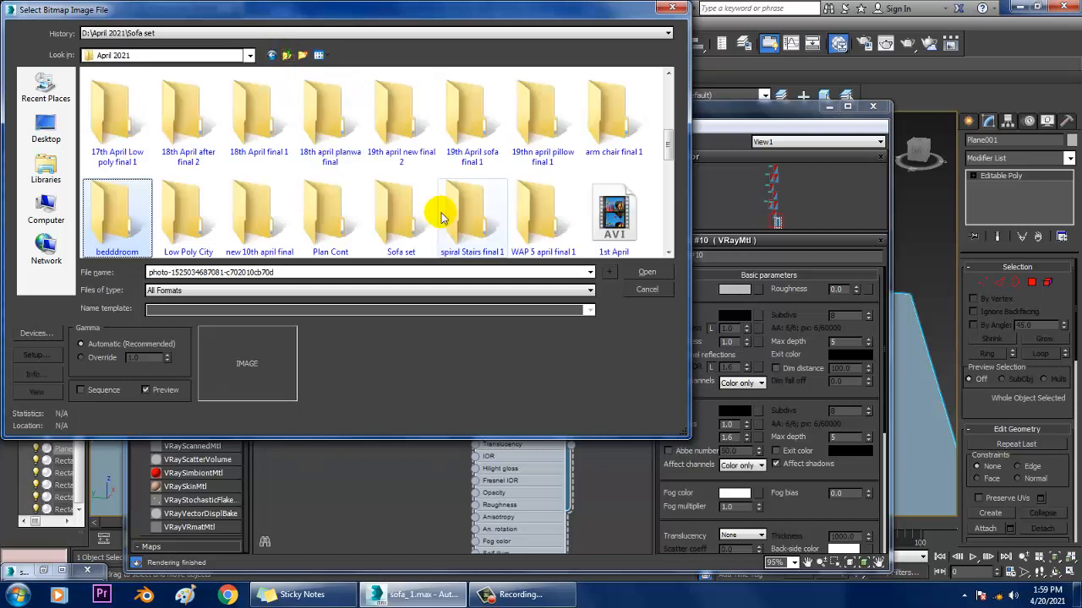
pyautogui.scroll(-1, 440, 217)
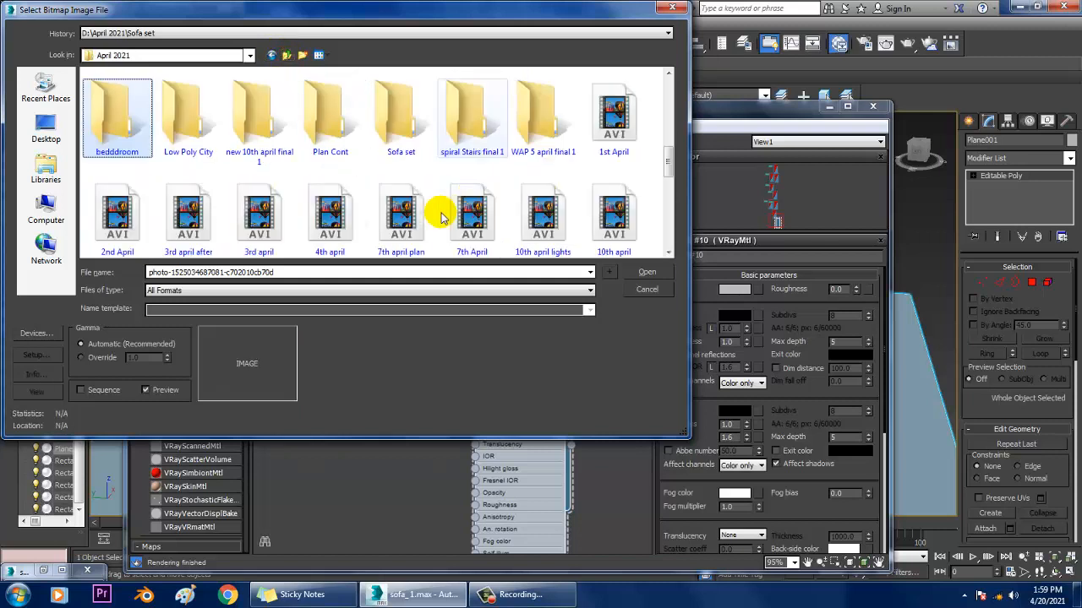
pyautogui.click(287, 55)
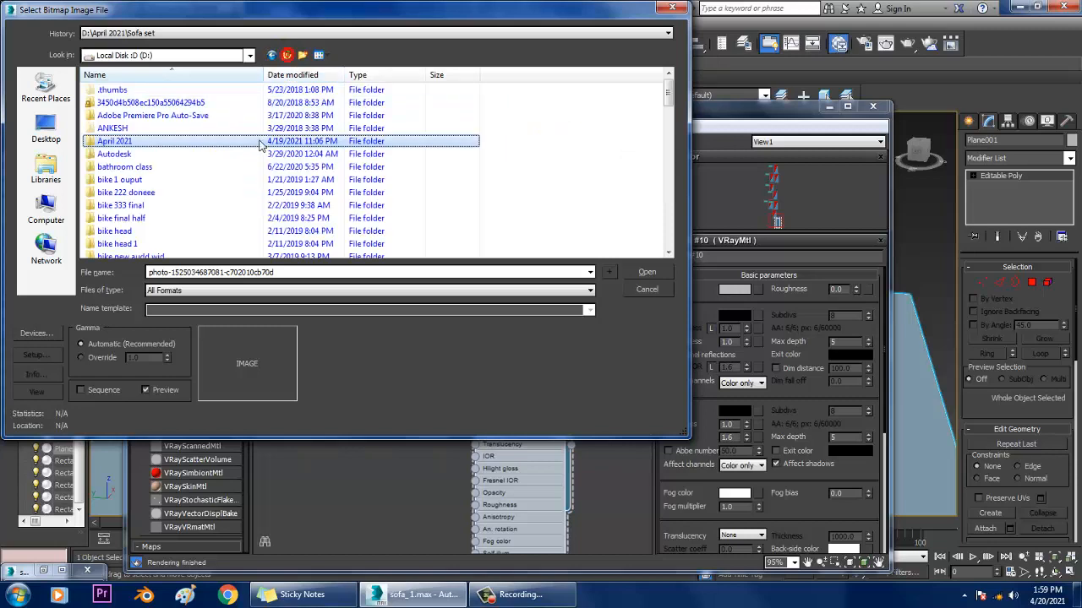
pyautogui.press('m')
pyautogui.doubleClick(114, 90)
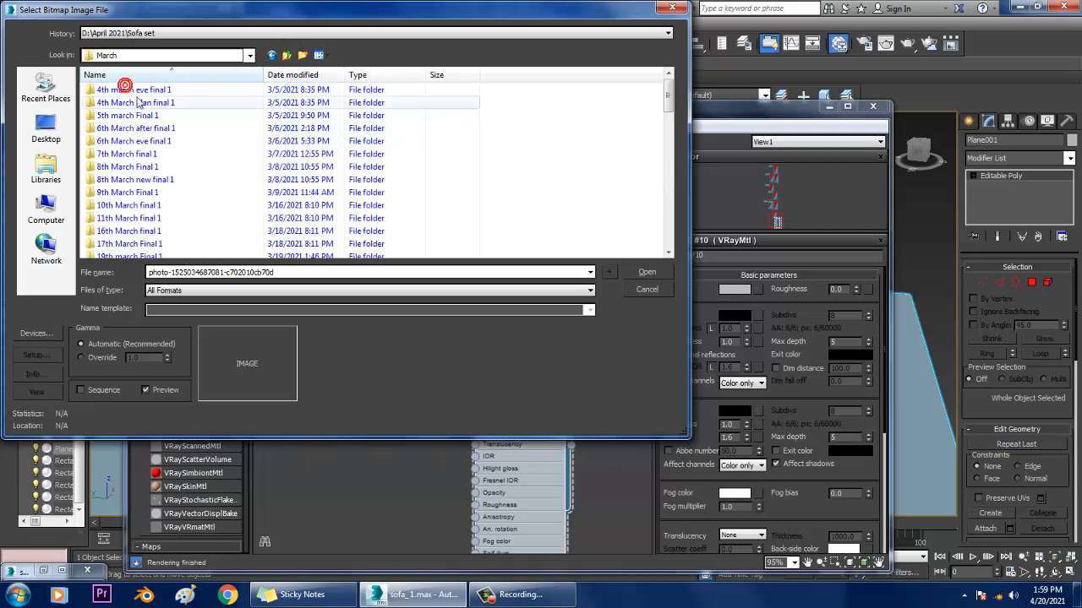
pyautogui.scroll(-4, 169, 169)
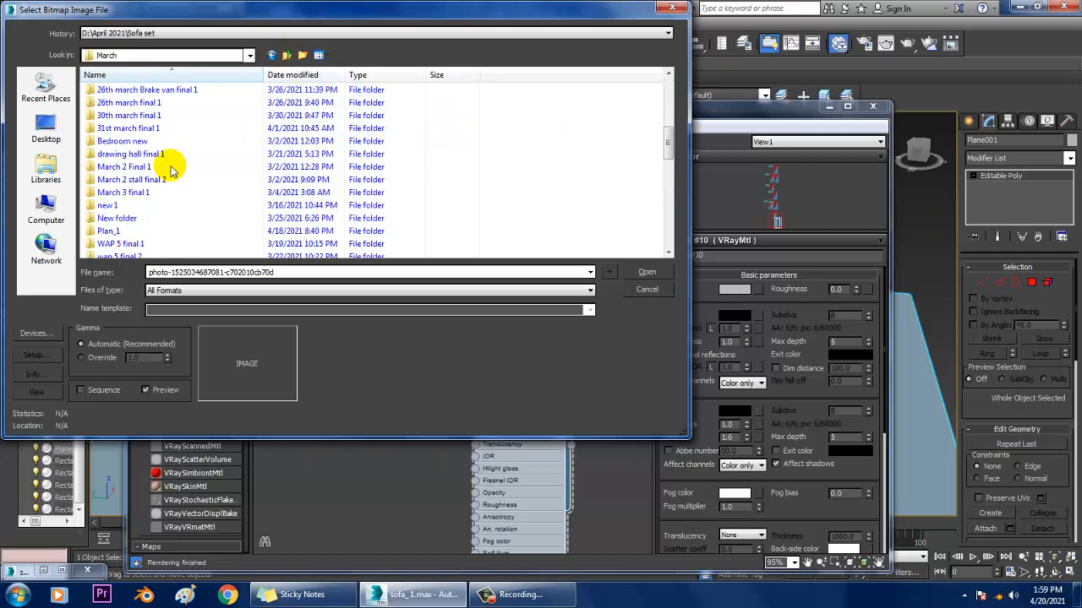
pyautogui.scroll(-2, 170, 194)
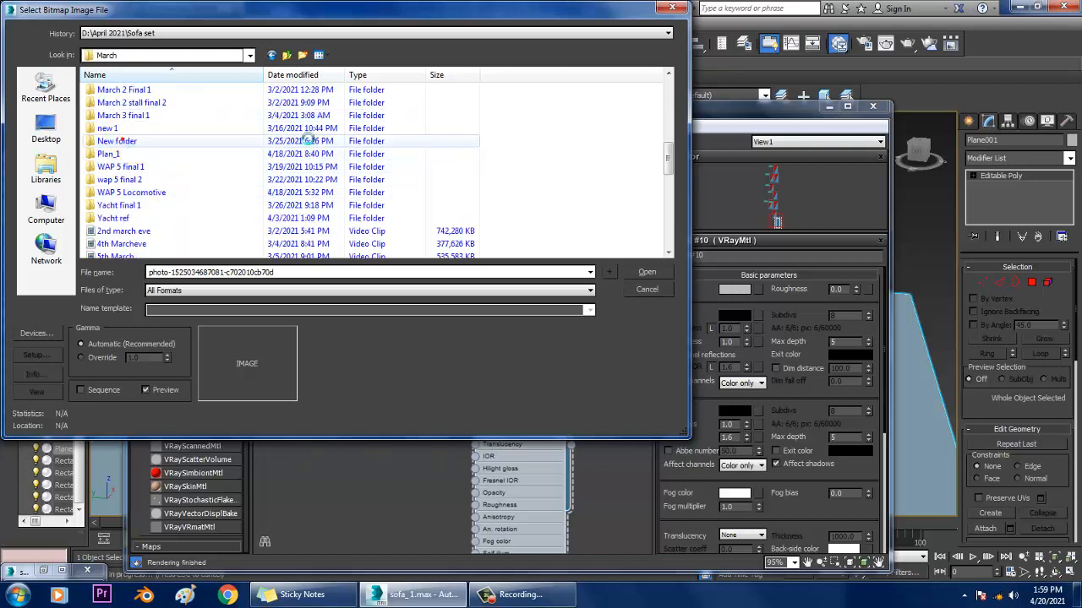
pyautogui.doubleClick(306, 141)
pyautogui.click(287, 59)
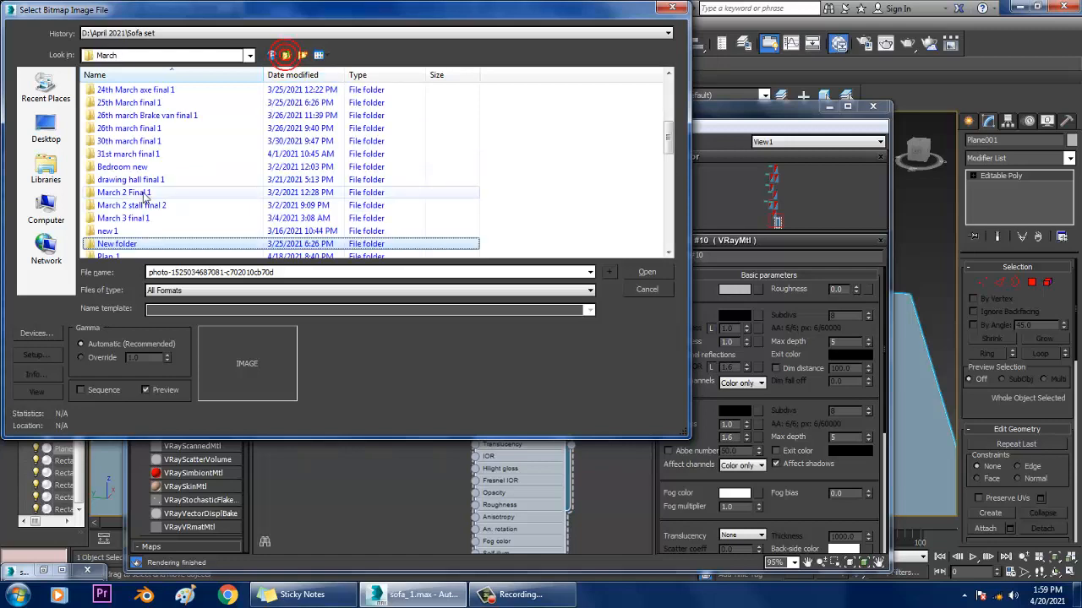
# Open the textures folder inside Bedroom new in the March folder and preview the Curtain image
pyautogui.click(142, 195)
pyautogui.press('b')
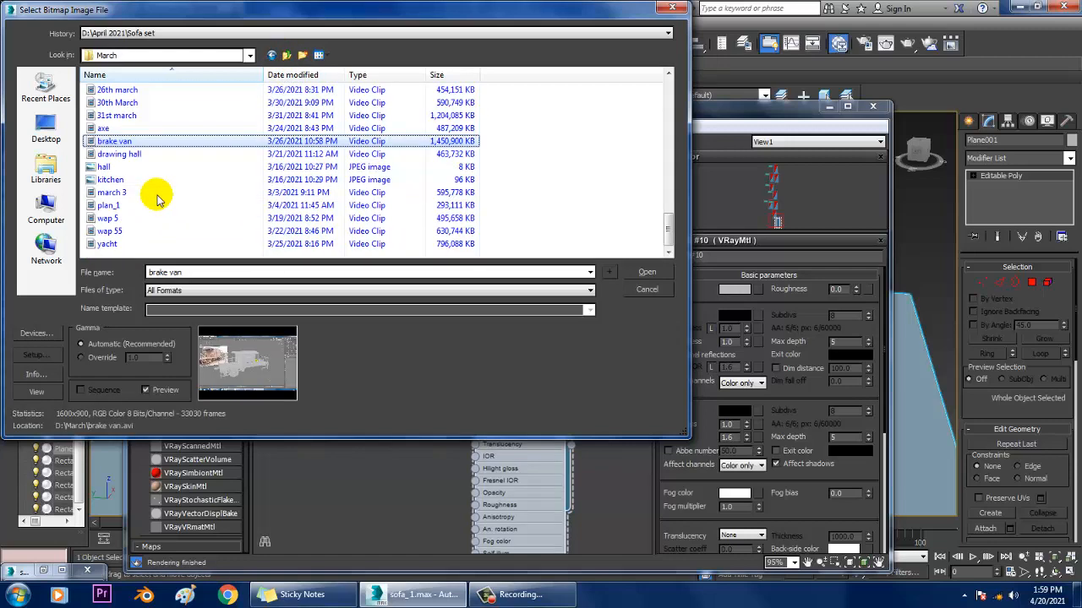
pyautogui.press('b')
pyautogui.doubleClick(110, 90)
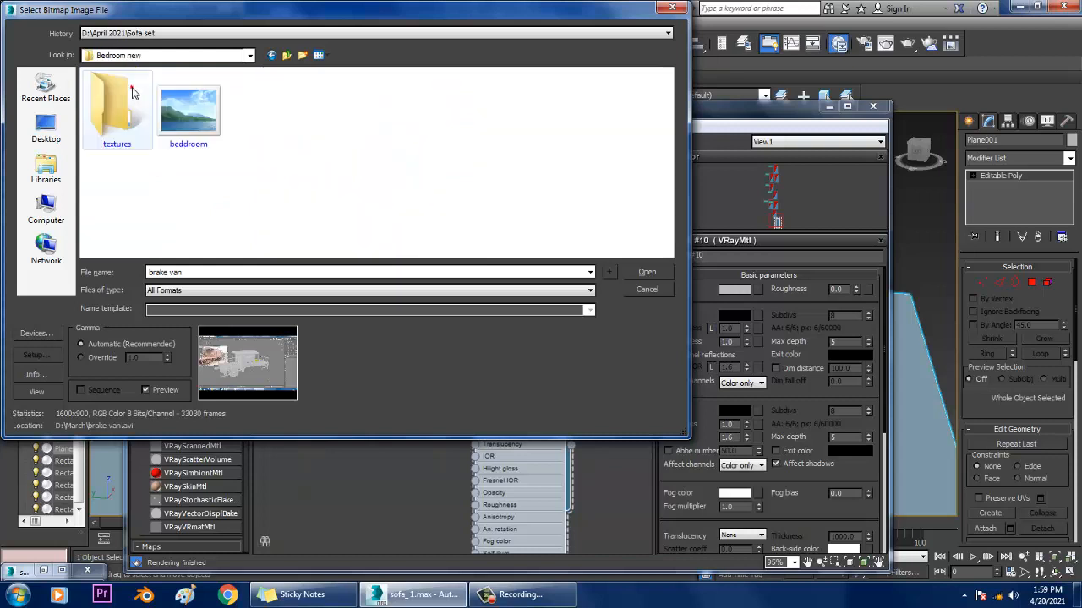
pyautogui.press('b')
pyautogui.doubleClick(105, 112)
pyautogui.click(124, 124)
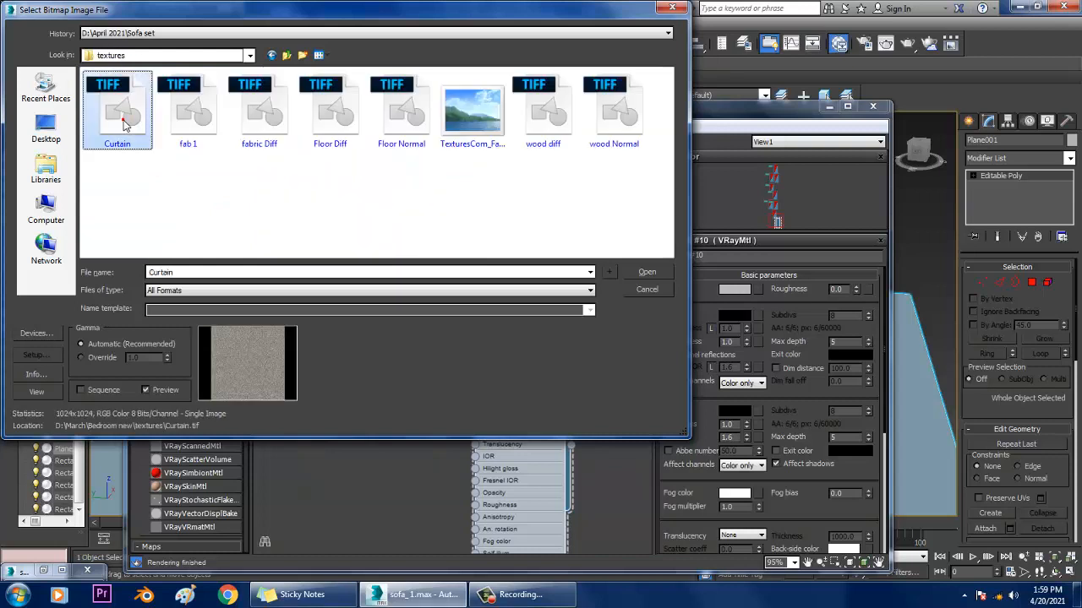
# Preview the textures, load Floor Diff as the diffuse bitmap, and display the material on the floor plane in the viewport
pyautogui.press('Right')
pyautogui.press('Right')
pyautogui.press('Right')
pyautogui.press('Right')
pyautogui.press('Right')
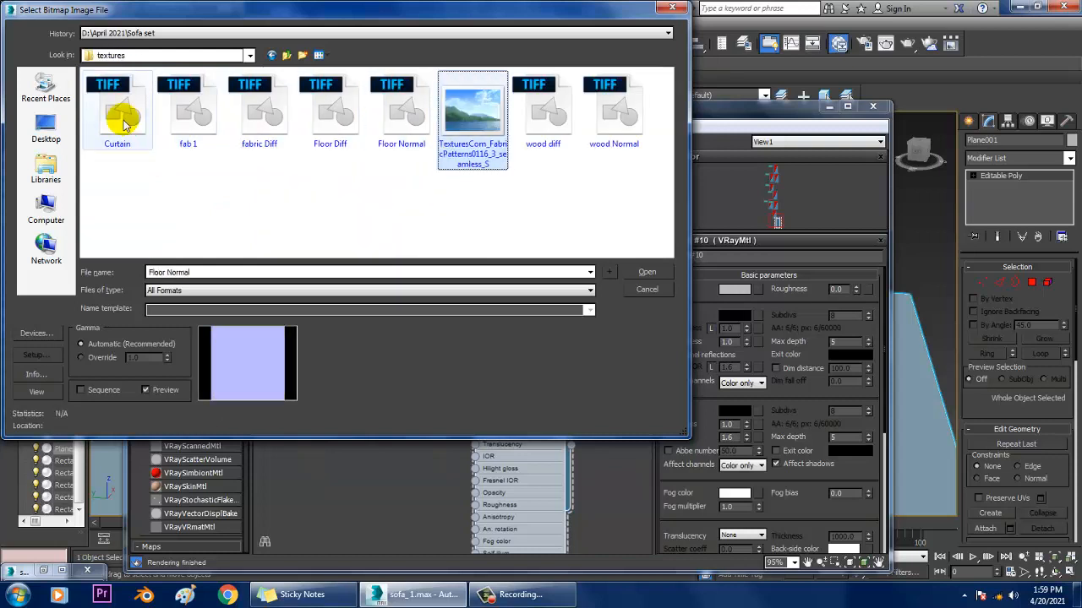
pyautogui.press('Right')
pyautogui.press('Right')
pyautogui.press('Left')
pyautogui.press('Left')
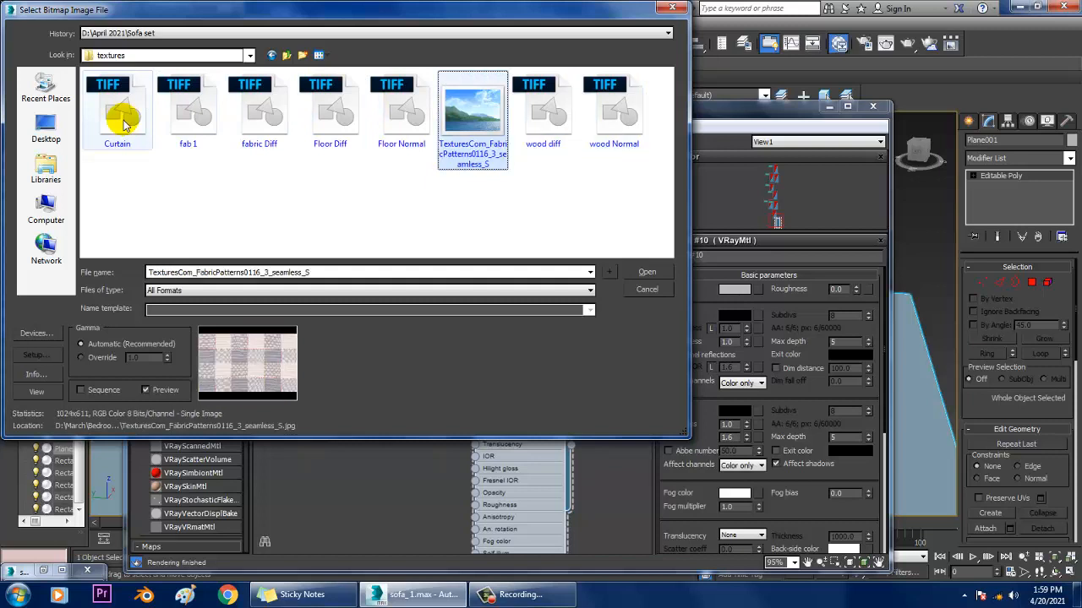
pyautogui.press('Left')
pyautogui.press('Left')
pyautogui.press('Left')
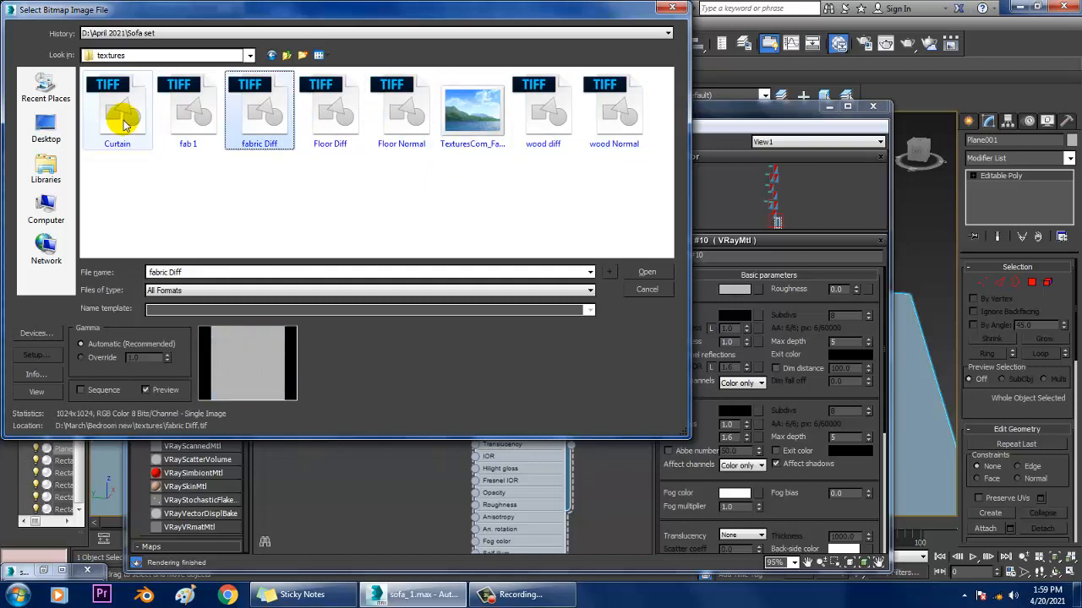
pyautogui.press('Left')
pyautogui.press('Left')
pyautogui.press('Right')
pyautogui.press('Right')
pyautogui.press('Right')
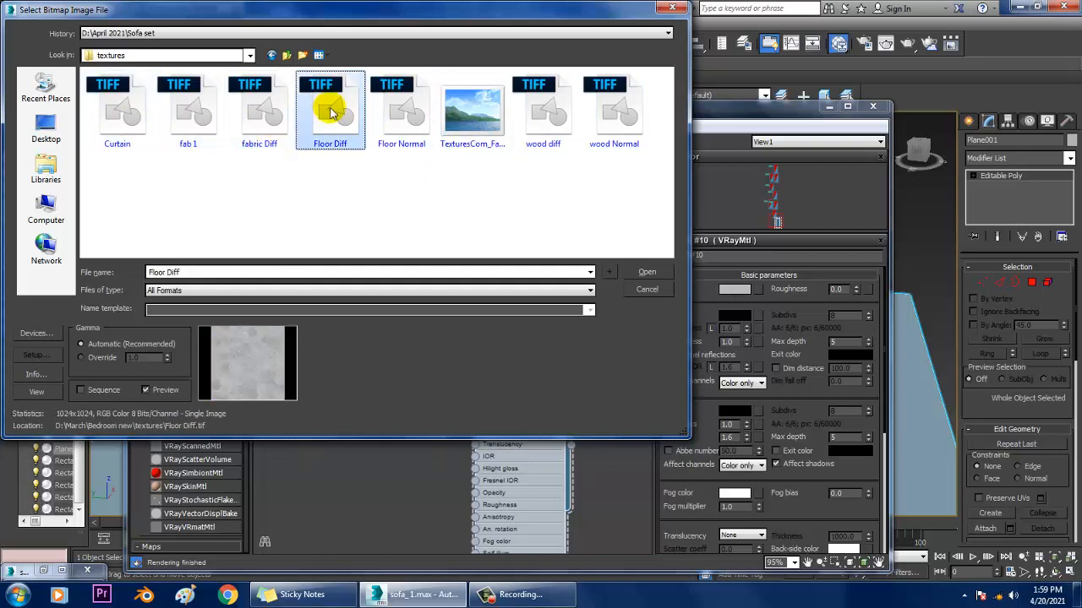
pyautogui.doubleClick(331, 112)
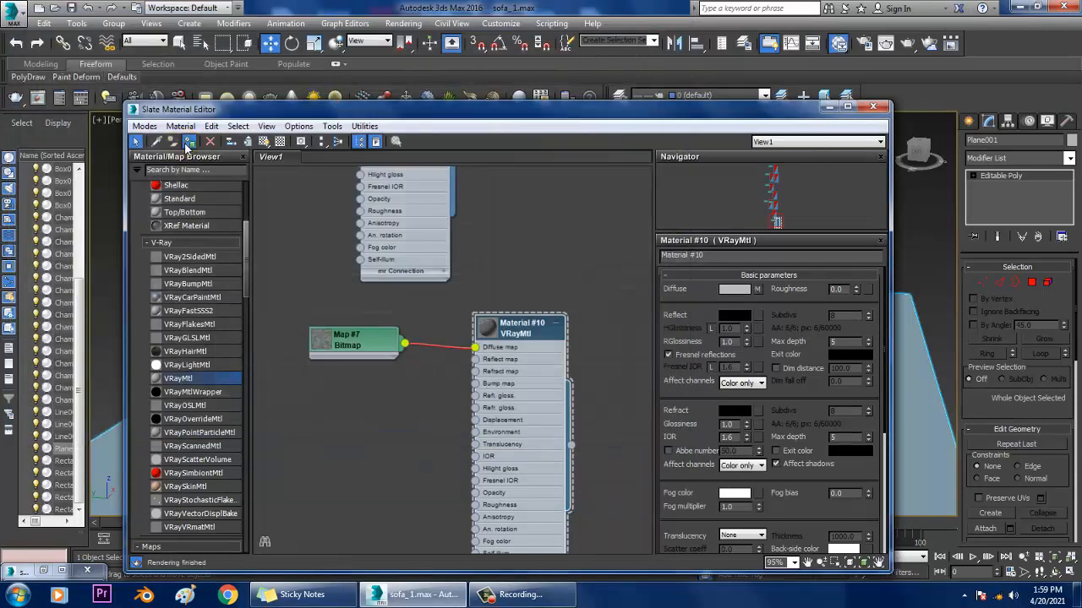
pyautogui.click(263, 141)
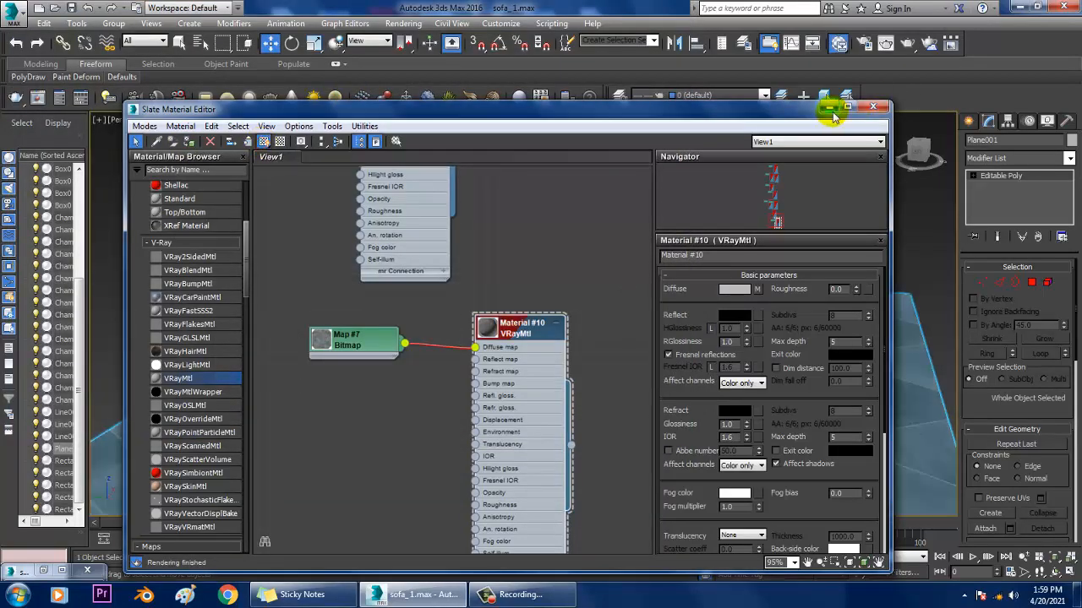
# Set the Floor Diff bitmap's U and V tiling to 4
pyautogui.click(758, 290)
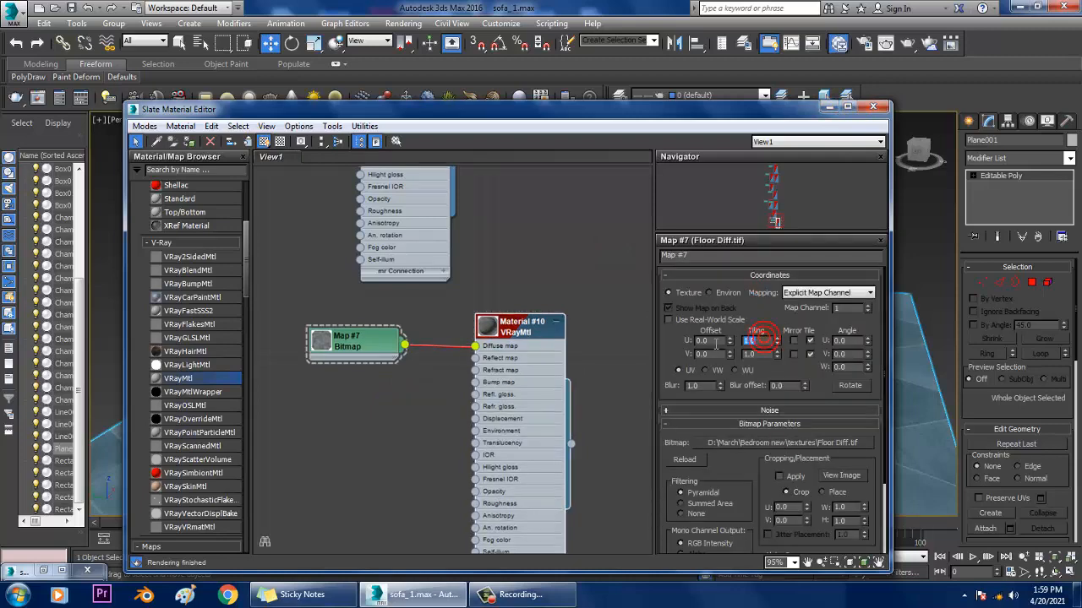
pyautogui.write('4')
pyautogui.press('Tab')
pyautogui.write('4')
pyautogui.press('Return')
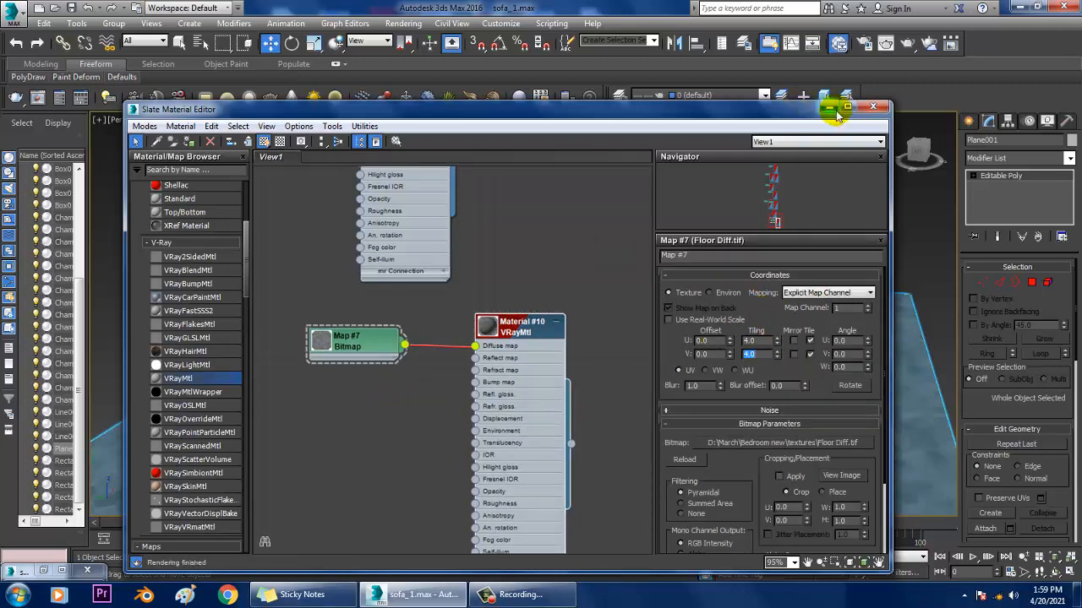
# Put the material editor away, deselect the floor, and examine the tiled floor and furniture from several angles and distances
pyautogui.click(829, 106)
pyautogui.click(855, 172)
pyautogui.keyDown('alt'); pyautogui.moveTo(744, 338); pyautogui.dragTo(787, 386, button='middle'); pyautogui.keyUp('alt')
pyautogui.scroll(4, 688, 376)
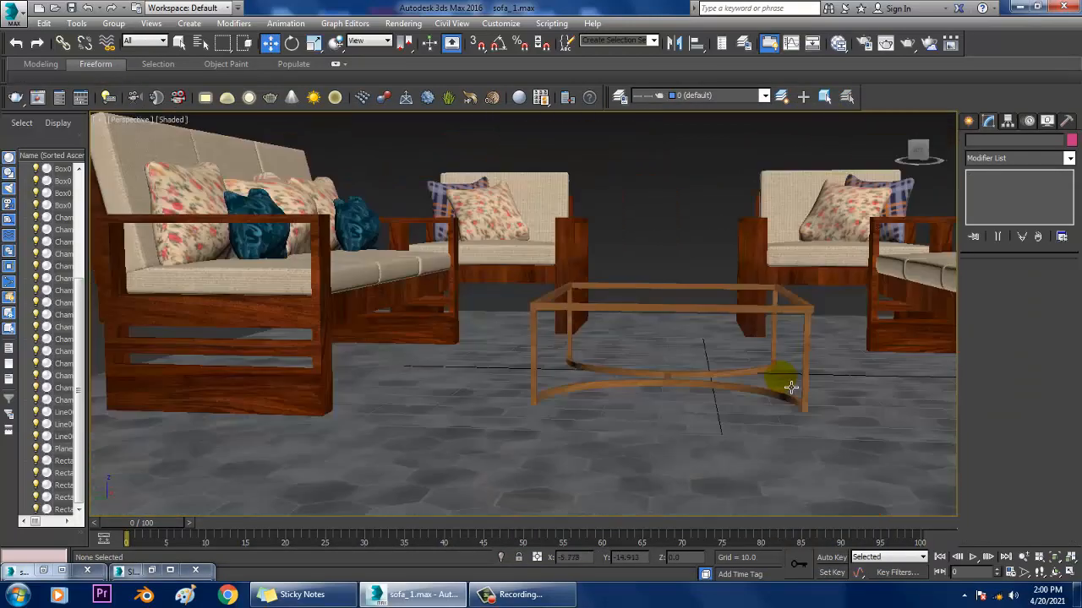
pyautogui.scroll(-4, 744, 390)
pyautogui.keyDown('alt'); pyautogui.moveTo(701, 393); pyautogui.dragTo(680, 407, button='middle'); pyautogui.keyUp('alt')
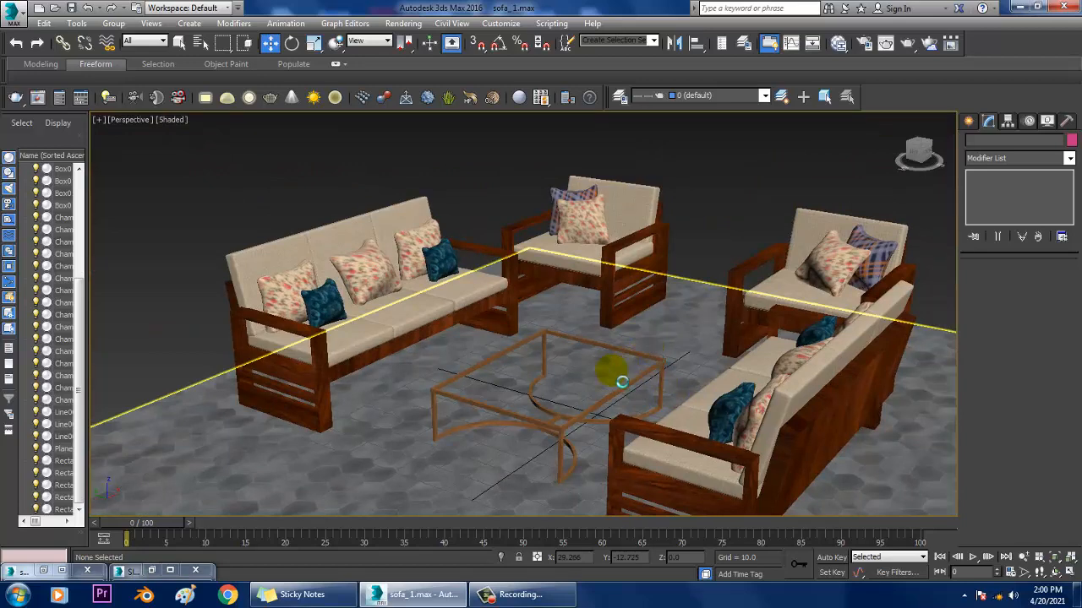
pyautogui.moveTo(621, 381)
pyautogui.keyDown('alt'); pyautogui.mouseDown(button='middle')
pyautogui.moveTo(632, 382)
pyautogui.moveTo(607, 376)
pyautogui.moveTo(587, 328)
pyautogui.moveTo(610, 371)
pyautogui.mouseUp(button='middle'); pyautogui.keyUp('alt')
pyautogui.scroll(4, 603, 328)
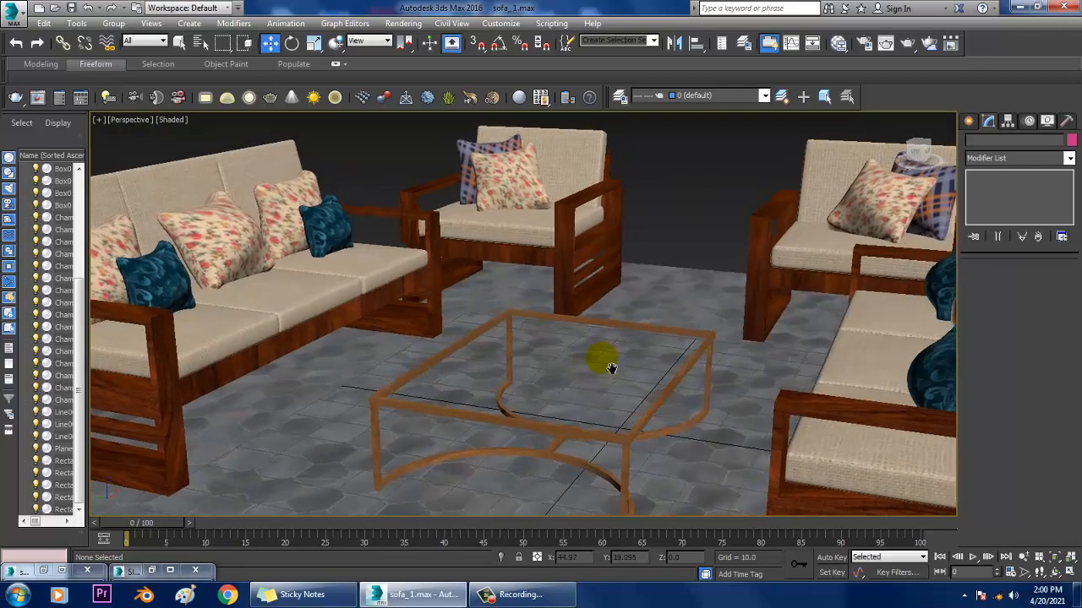
pyautogui.scroll(-5, 610, 371)
pyautogui.scroll(3, 614, 378)
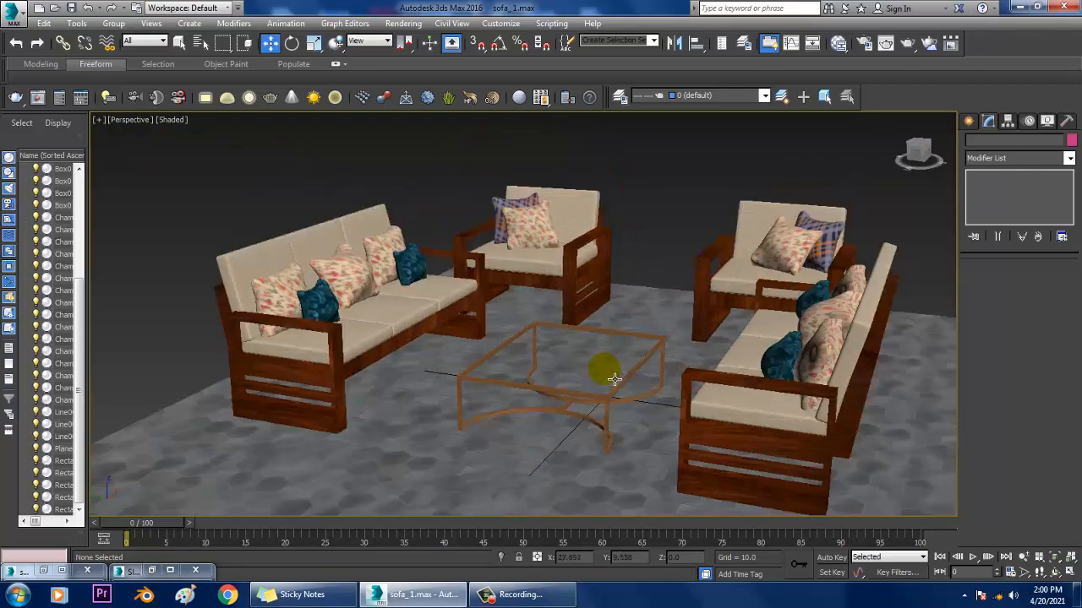
# Create a VRaySun in the Front view from about X 239, Z 163, aimed down at the seating
pyautogui.click(969, 121)
pyautogui.click(1006, 144)
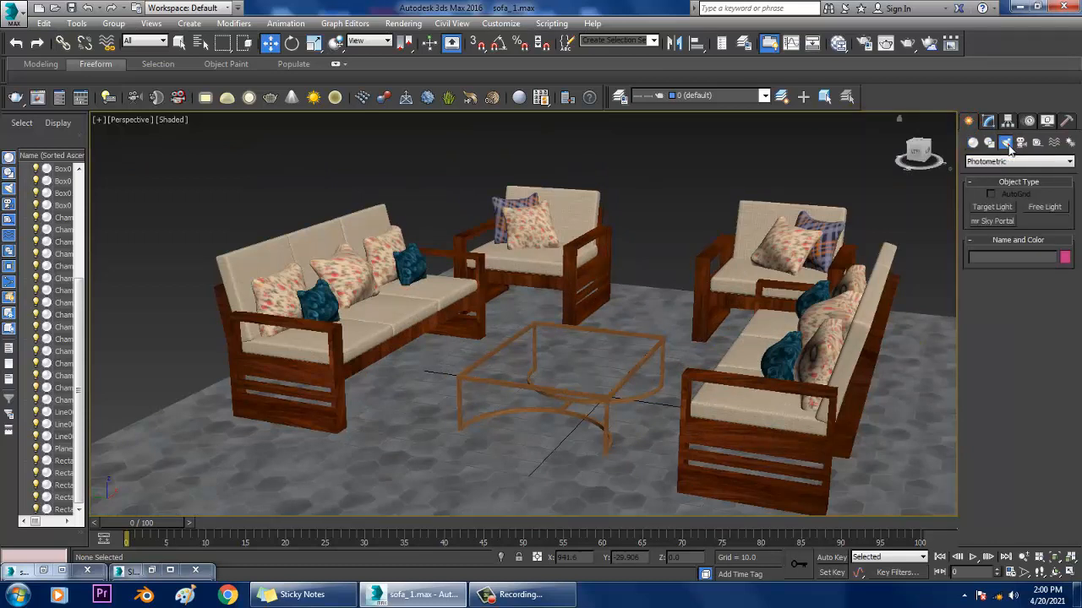
pyautogui.click(1012, 162)
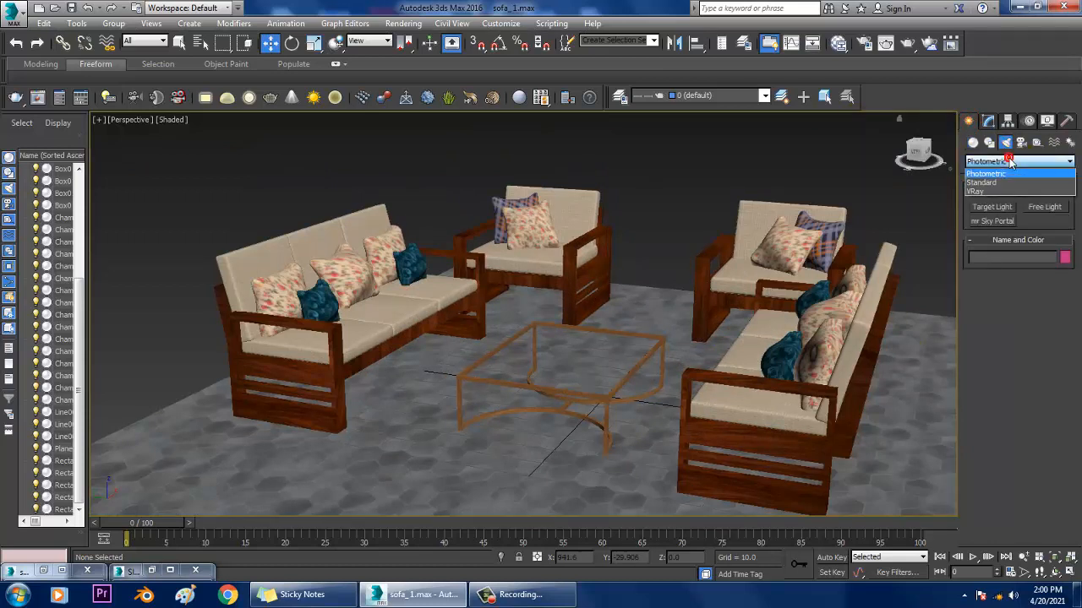
pyautogui.click(1004, 190)
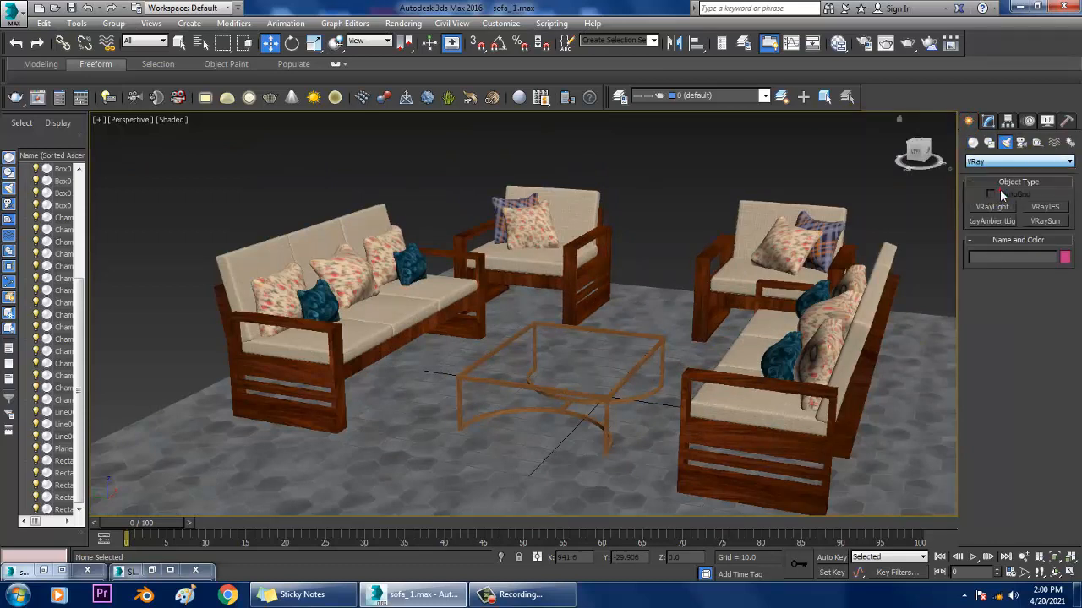
pyautogui.click(1045, 222)
pyautogui.hotkey('alt', 'w')
pyautogui.hotkey('alt', 'w')
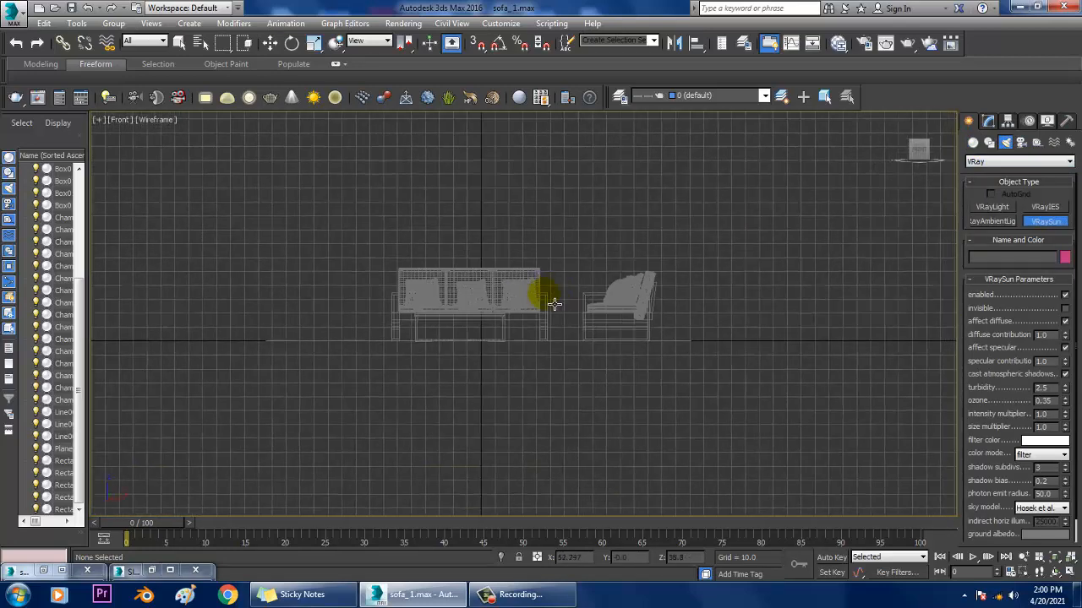
pyautogui.moveTo(813, 116); pyautogui.dragTo(550, 296)
pyautogui.click(578, 339)
pyautogui.hotkey('alt', 'w')
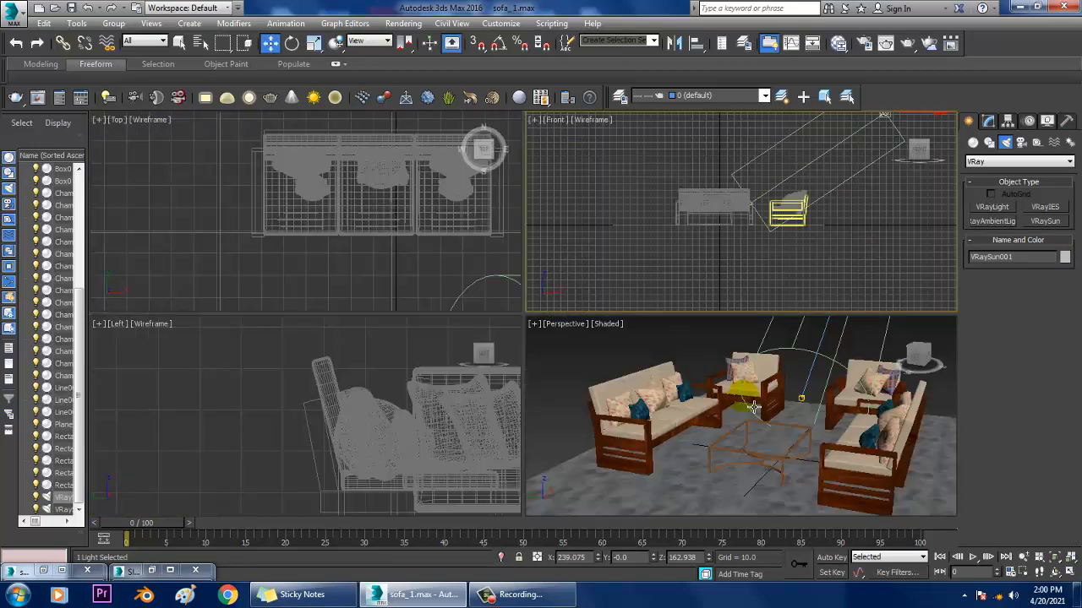
# Finish placing the VRaySun and set its filter color to a pale peach
pyautogui.rightClick(707, 406)
pyautogui.hotkey('alt', 'w')
pyautogui.keyDown('alt'); pyautogui.moveTo(708, 406); pyautogui.dragTo(917, 226, button='middle'); pyautogui.keyUp('alt')
pyautogui.click(988, 121)
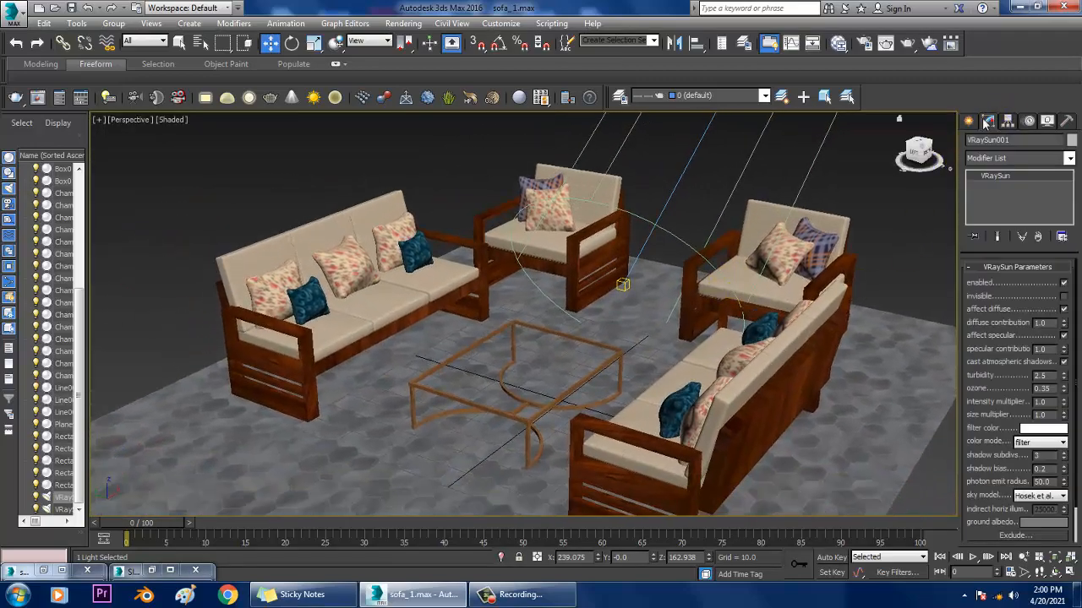
pyautogui.click(1048, 429)
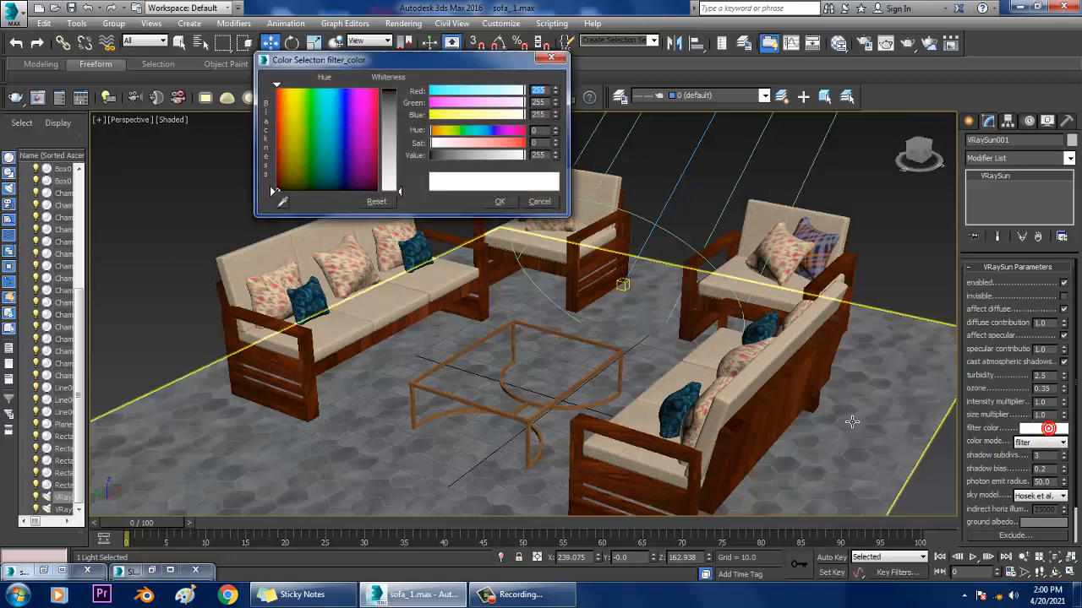
pyautogui.click(545, 200)
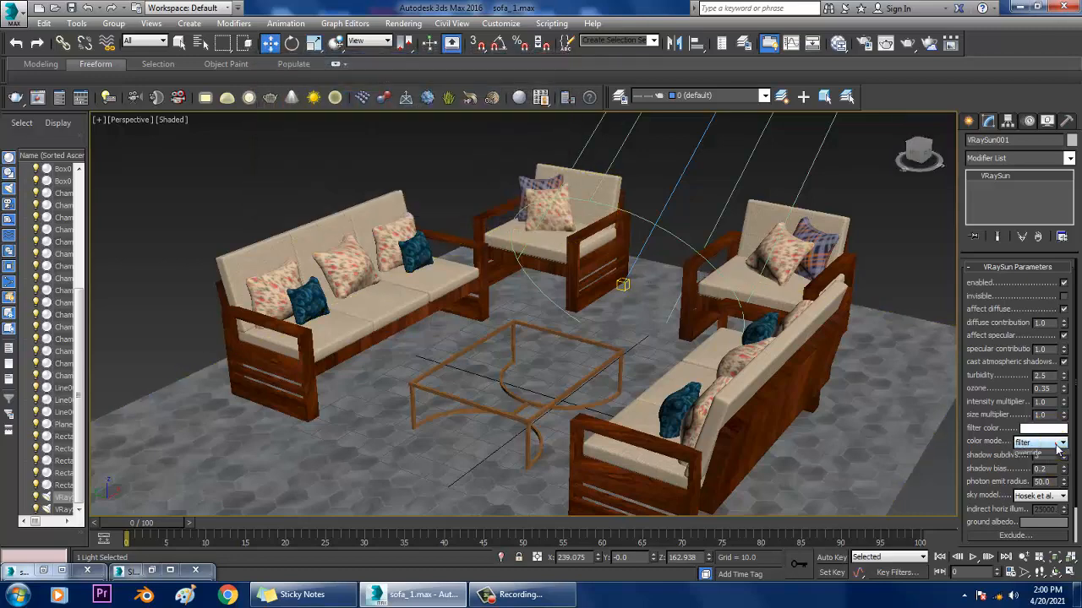
pyautogui.click(1039, 455)
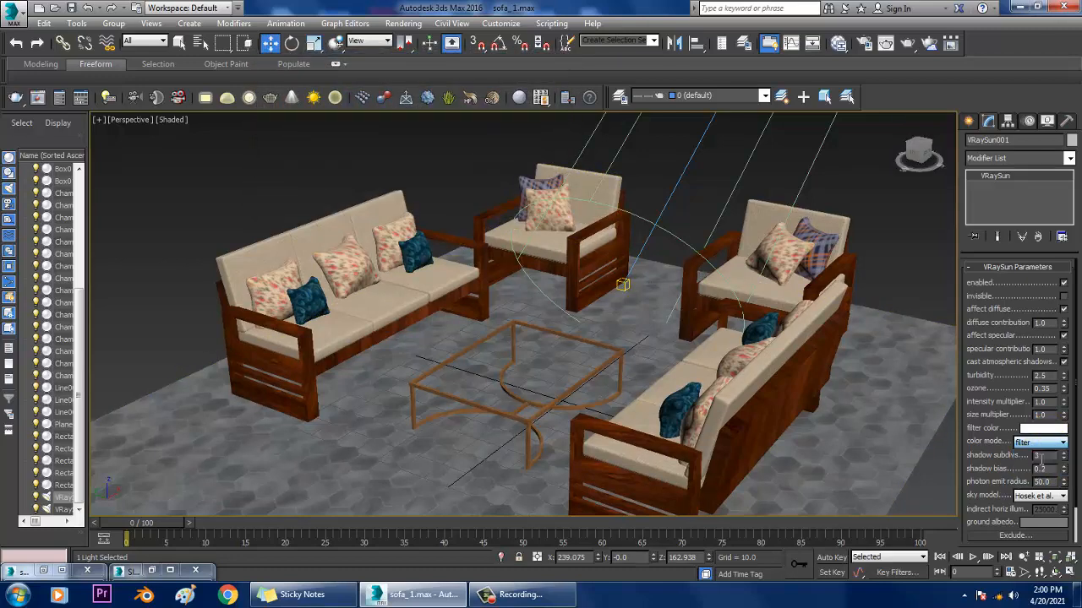
pyautogui.click(1044, 430)
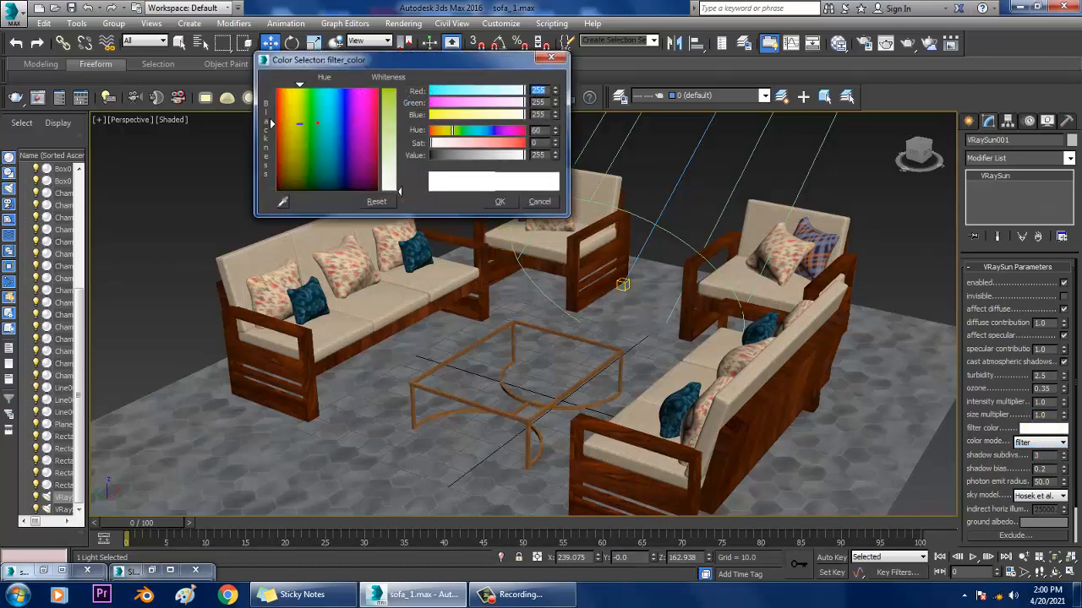
pyautogui.moveTo(388, 161); pyautogui.dragTo(389, 151)
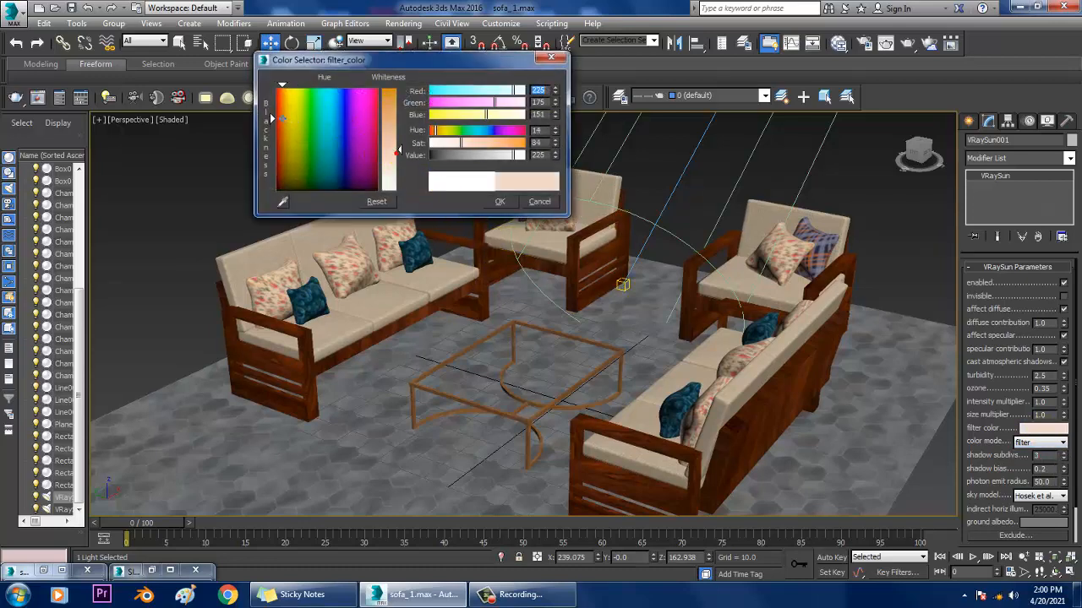
pyautogui.click(499, 201)
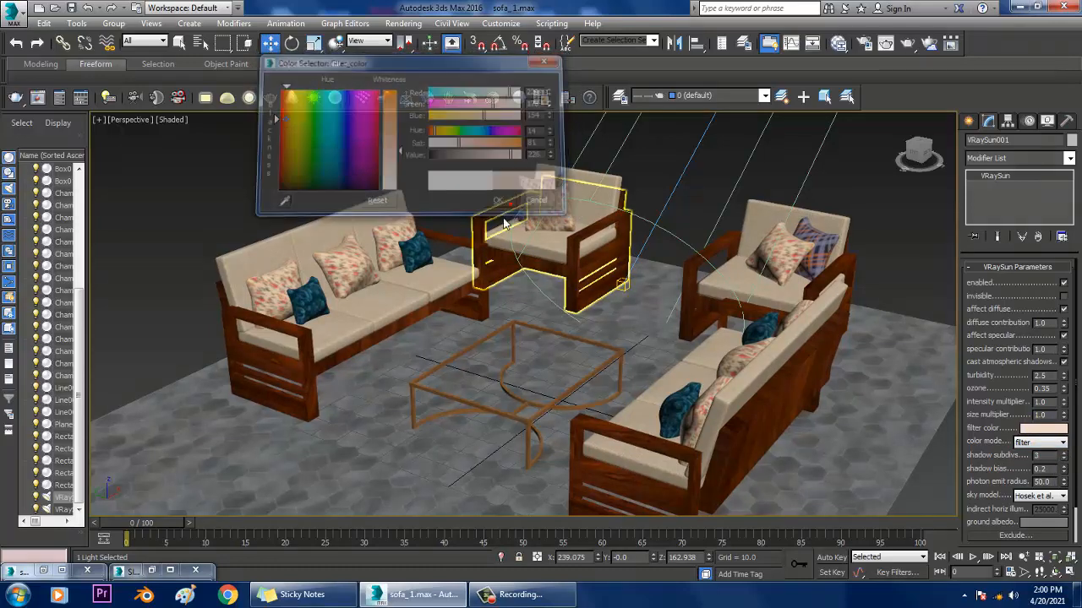
# Switch the perspective view to Realistic shading and lower the VRaySun's intensity multiplier to 0.64
pyautogui.click(170, 124)
pyautogui.click(203, 133)
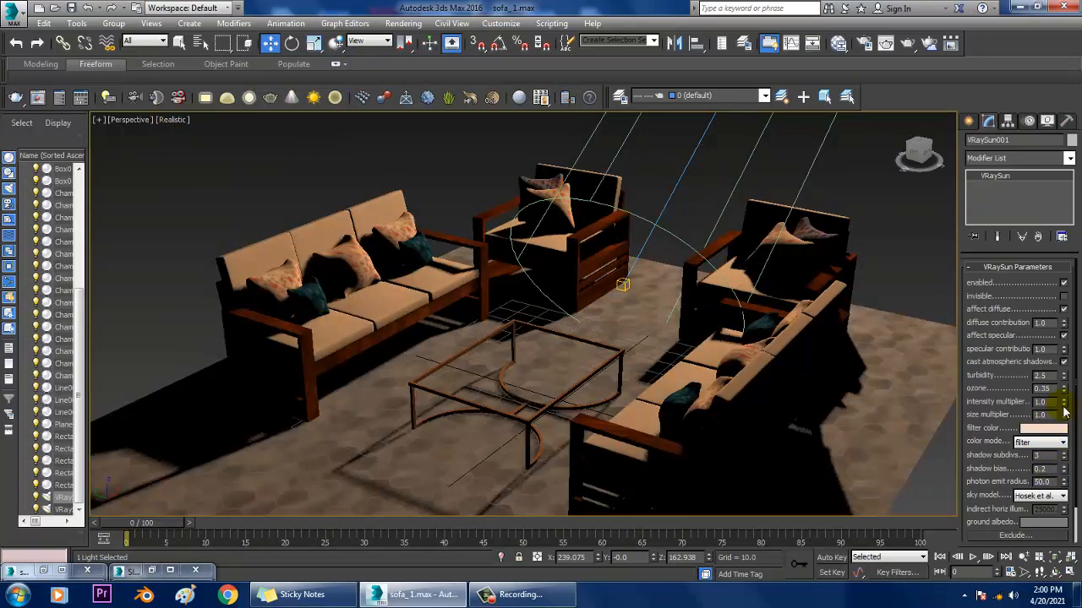
pyautogui.moveTo(1065, 406); pyautogui.dragTo(1077, 420)
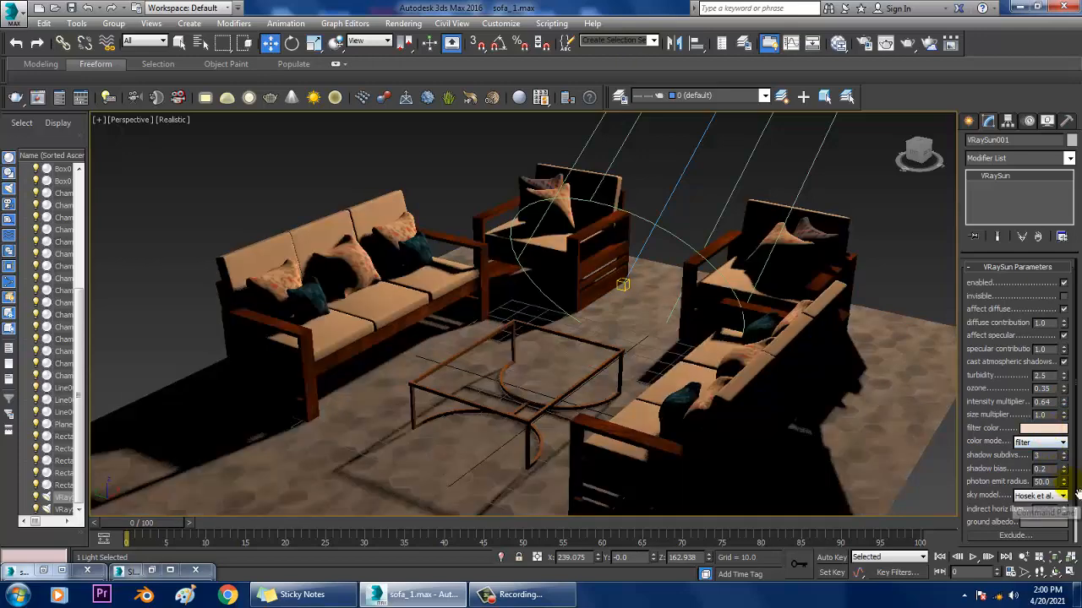
# Set the VRaySun's photon emit radius to 237 and move the sun sideways to about Y -172
pyautogui.moveTo(1065, 483)
pyautogui.mouseDown()
pyautogui.moveTo(1077, 490)
pyautogui.moveTo(1075, 480)
pyautogui.mouseUp()
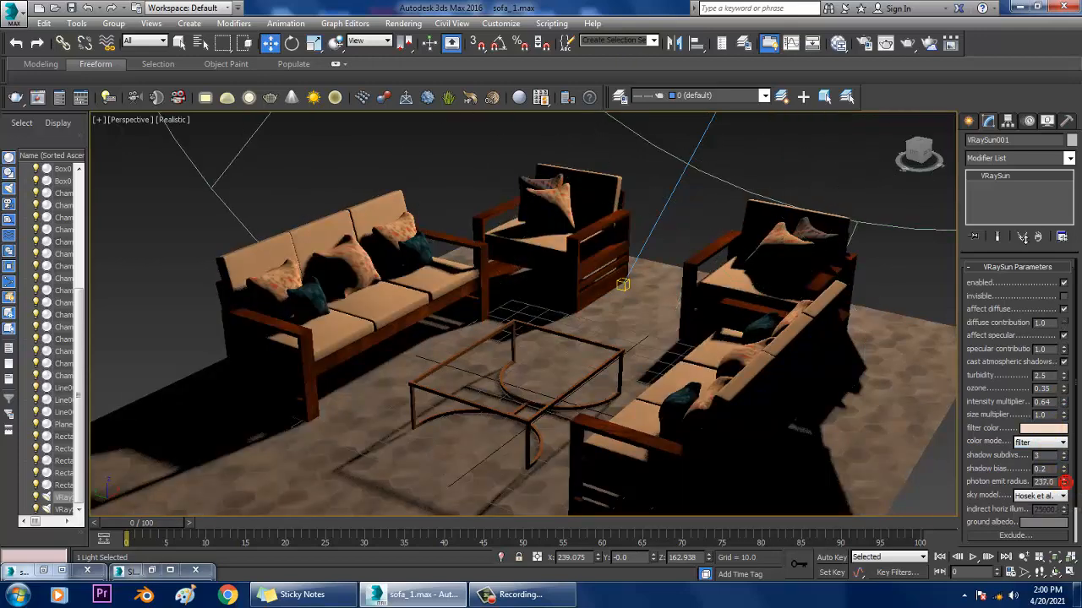
pyautogui.scroll(-5, 732, 322)
pyautogui.scroll(1, 720, 250)
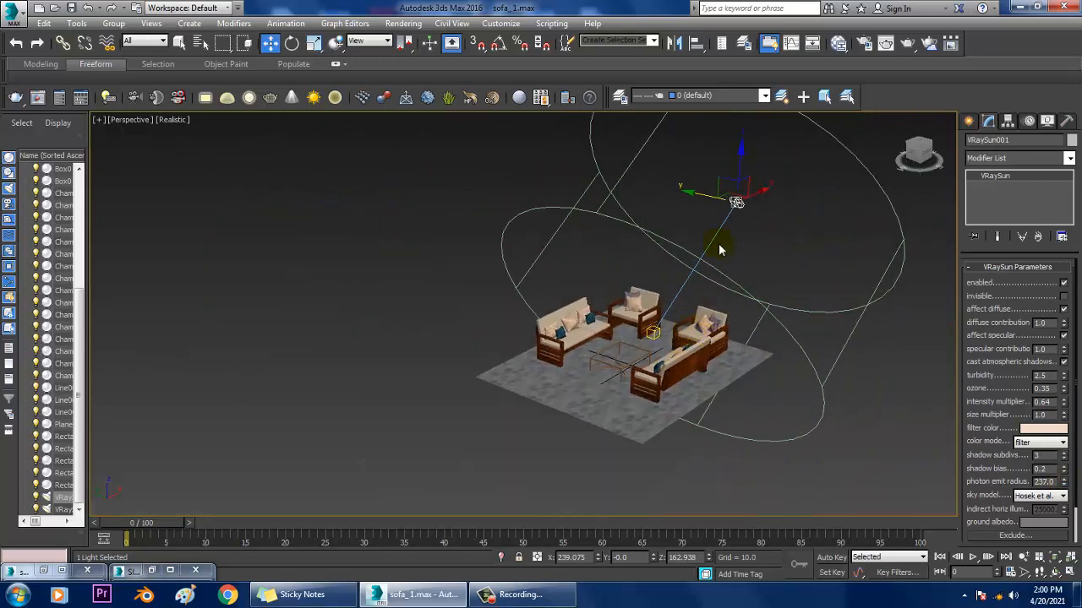
pyautogui.moveTo(708, 196); pyautogui.dragTo(848, 243)
# Enlarge the floor plane uniformly to about 129% so it extends further around the furniture
pyautogui.scroll(3, 643, 359)
pyautogui.keyDown('alt'); pyautogui.moveTo(634, 359); pyautogui.dragTo(644, 400, button='middle'); pyautogui.keyUp('alt')
pyautogui.click(560, 431)
pyautogui.press('r')
pyautogui.moveTo(646, 370); pyautogui.dragTo(639, 345)
pyautogui.press('w')
# Draw a plane-type VRayLight on the open floor beside the sofas, half-length about 62 and half-width about 81
pyautogui.click(968, 120)
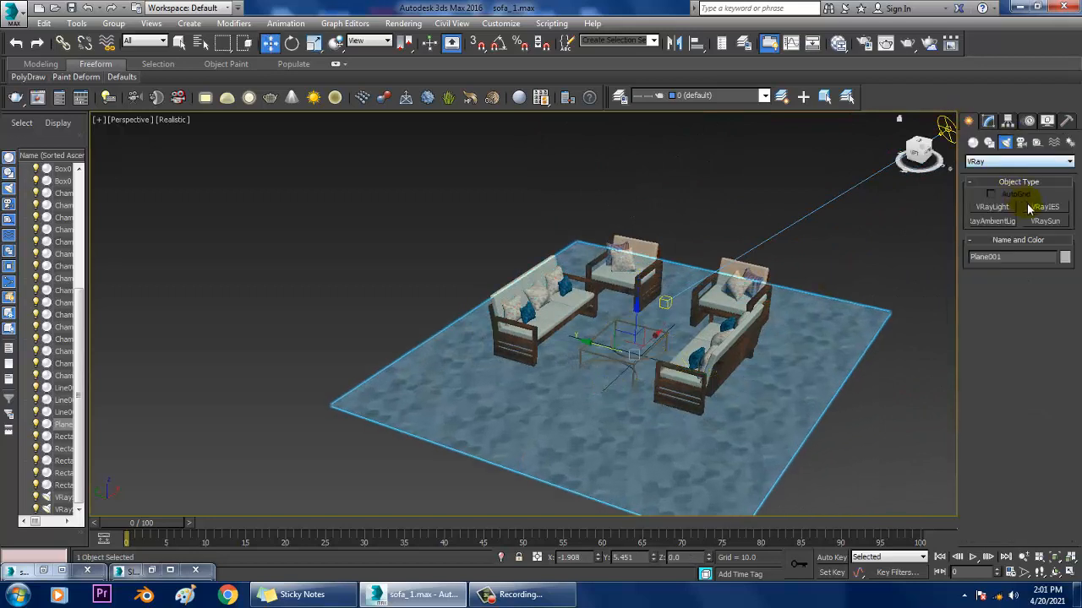
pyautogui.click(992, 207)
pyautogui.moveTo(467, 365); pyautogui.dragTo(551, 480)
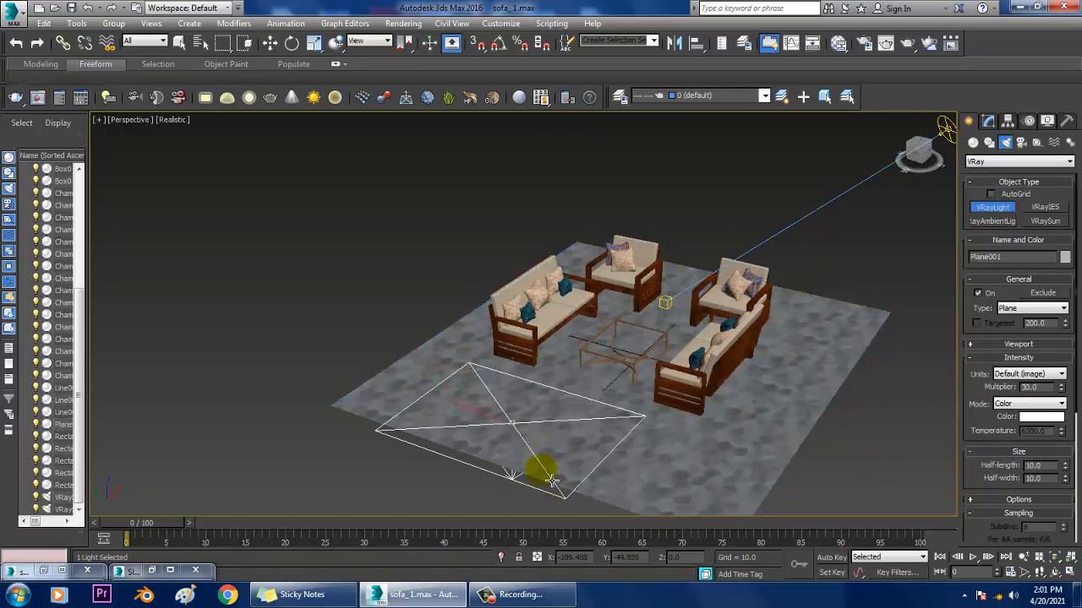
pyautogui.rightClick(551, 480)
# Raise and rotate the VRayLight to face the seating, placing it at about X -148, Y 109, Z 69
pyautogui.moveTo(513, 395); pyautogui.dragTo(486, 372)
pyautogui.press('e')
pyautogui.keyDown('alt'); pyautogui.moveTo(491, 370); pyautogui.dragTo(578, 359, button='middle'); pyautogui.keyUp('alt')
pyautogui.press('w')
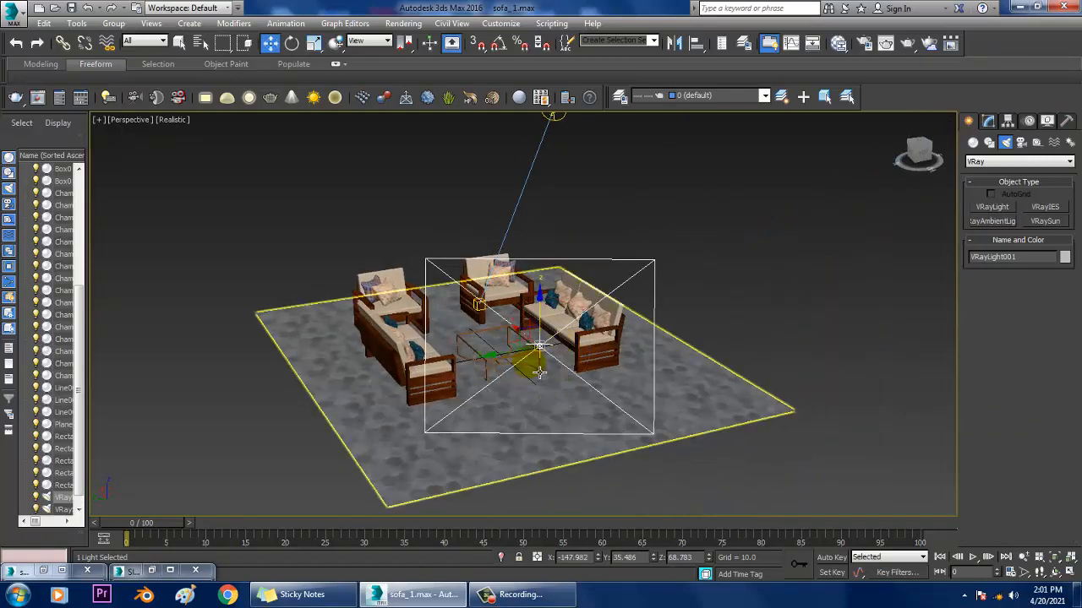
pyautogui.moveTo(507, 360); pyautogui.dragTo(410, 376)
pyautogui.keyDown('alt'); pyautogui.moveTo(486, 379); pyautogui.dragTo(435, 394, button='middle'); pyautogui.keyUp('alt')
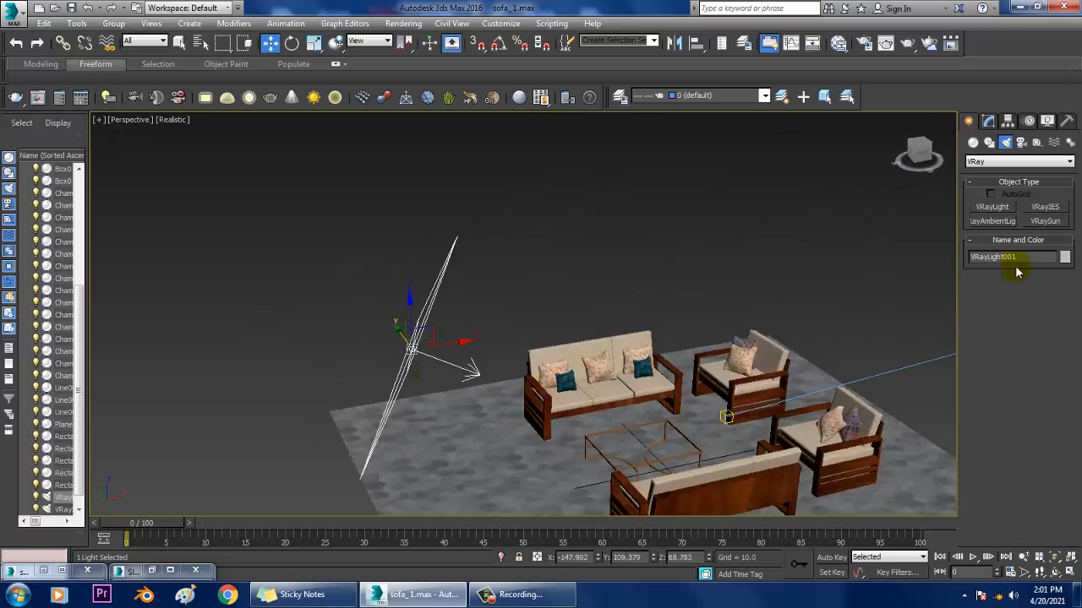
# Set the VRayLight's intensity multiplier to 1 and its color to a pale peach
pyautogui.click(989, 123)
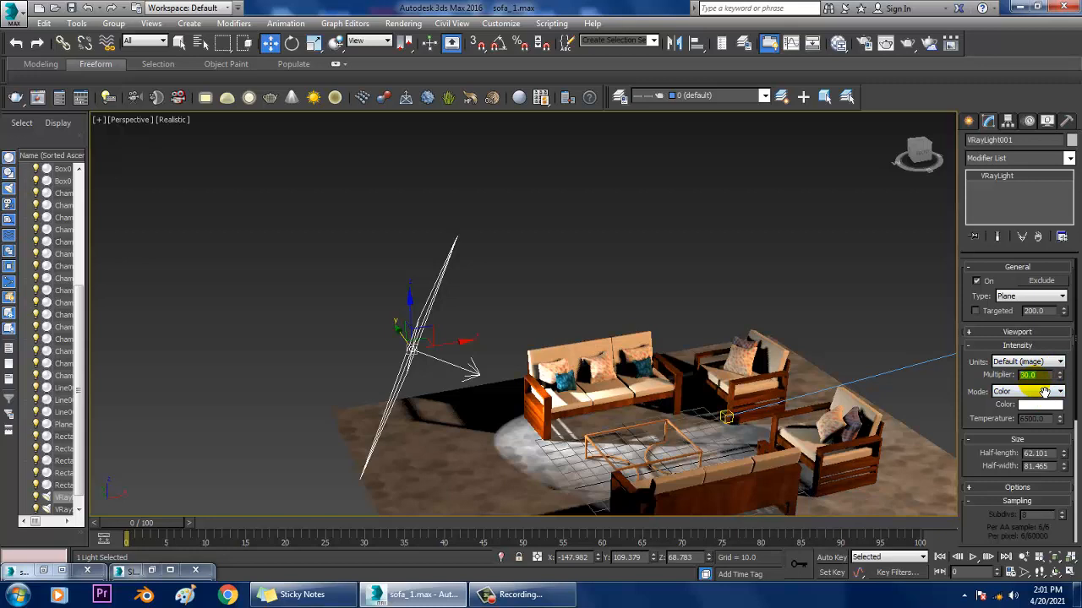
pyautogui.write('1')
pyautogui.press('Return')
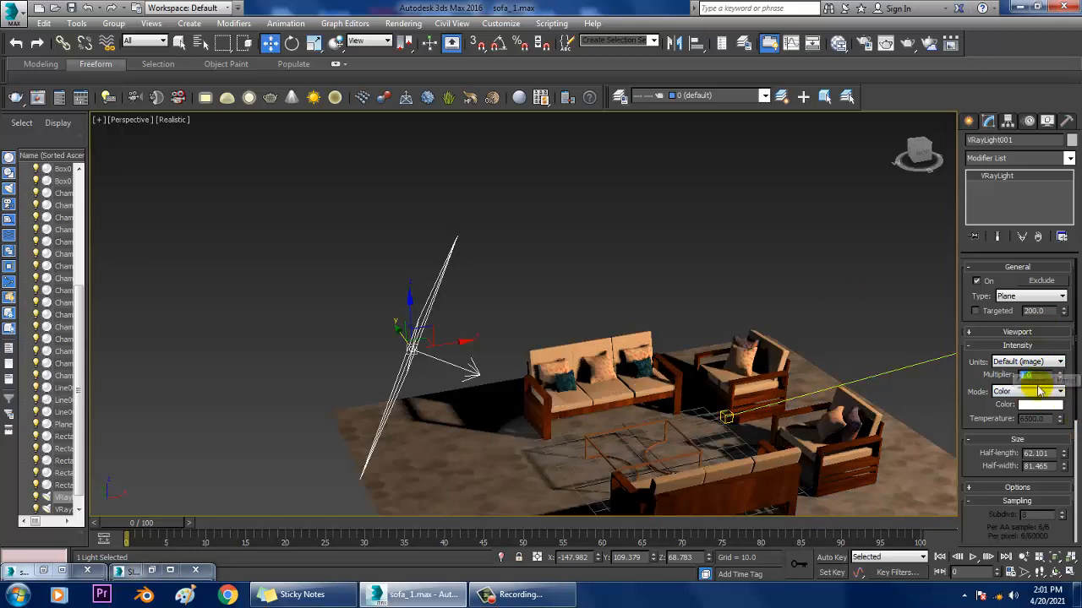
pyautogui.click(1039, 405)
pyautogui.moveTo(304, 132); pyautogui.dragTo(282, 122)
pyautogui.moveTo(392, 161); pyautogui.dragTo(392, 153)
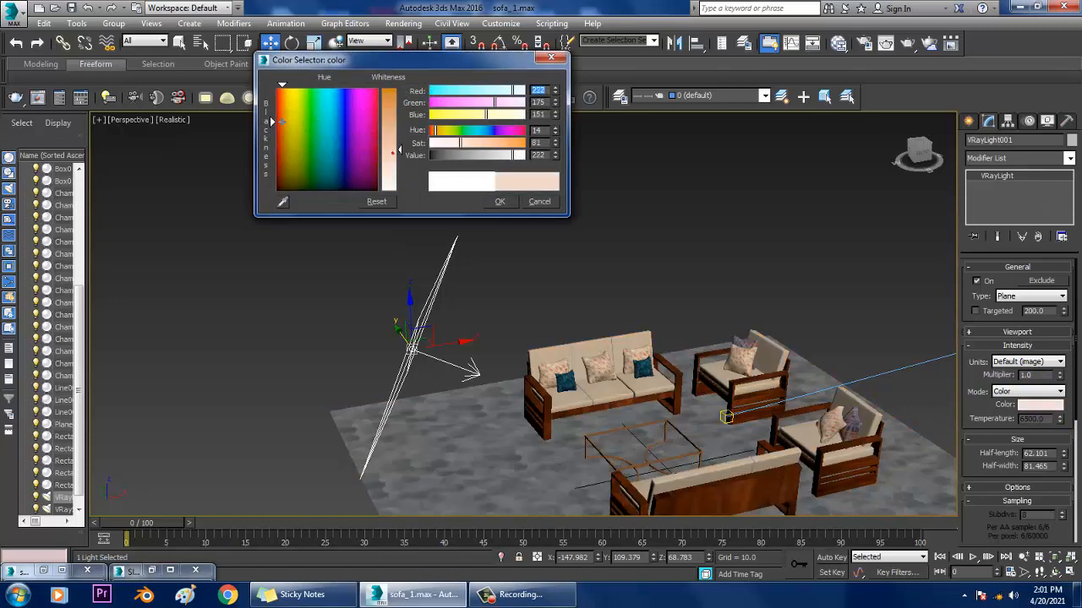
pyautogui.click(499, 201)
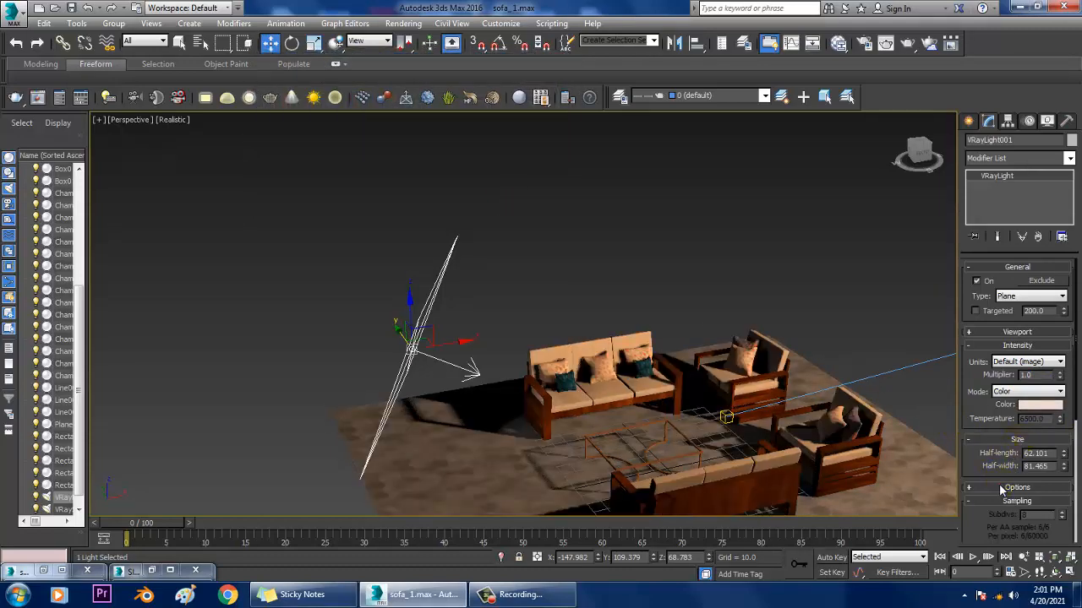
# Make the VRayLight Double-sided and Invisible in its options
pyautogui.click(1001, 489)
pyautogui.click(983, 438)
pyautogui.click(992, 452)
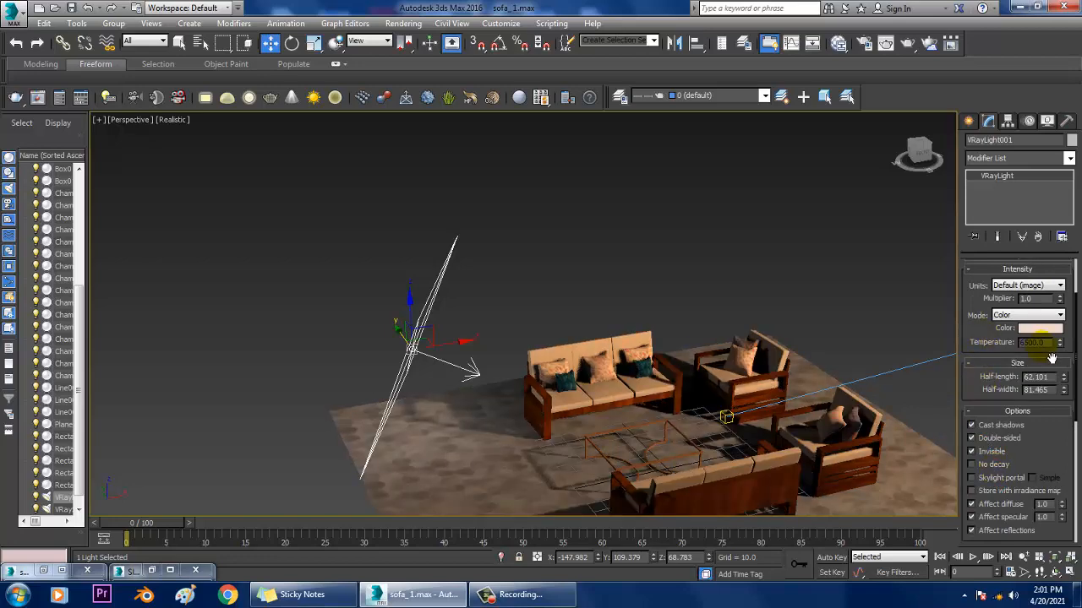
# Turn off Cast shadows for the VRayLight and run a test render of a closer perspective view
pyautogui.scroll(10, 747, 365)
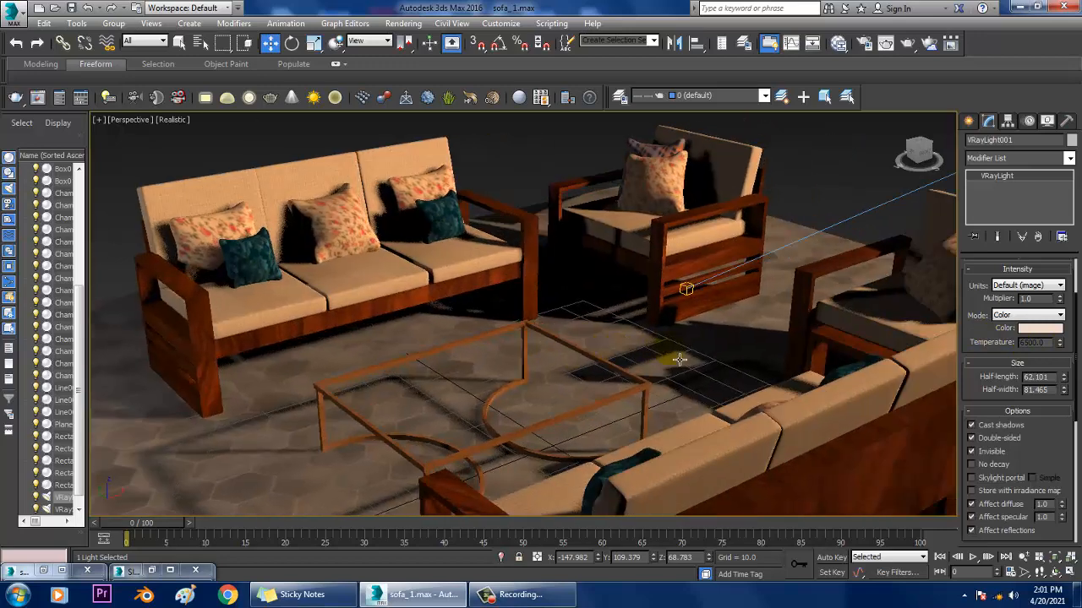
pyautogui.keyDown('alt'); pyautogui.moveTo(680, 360); pyautogui.dragTo(708, 374, button='middle'); pyautogui.keyUp('alt')
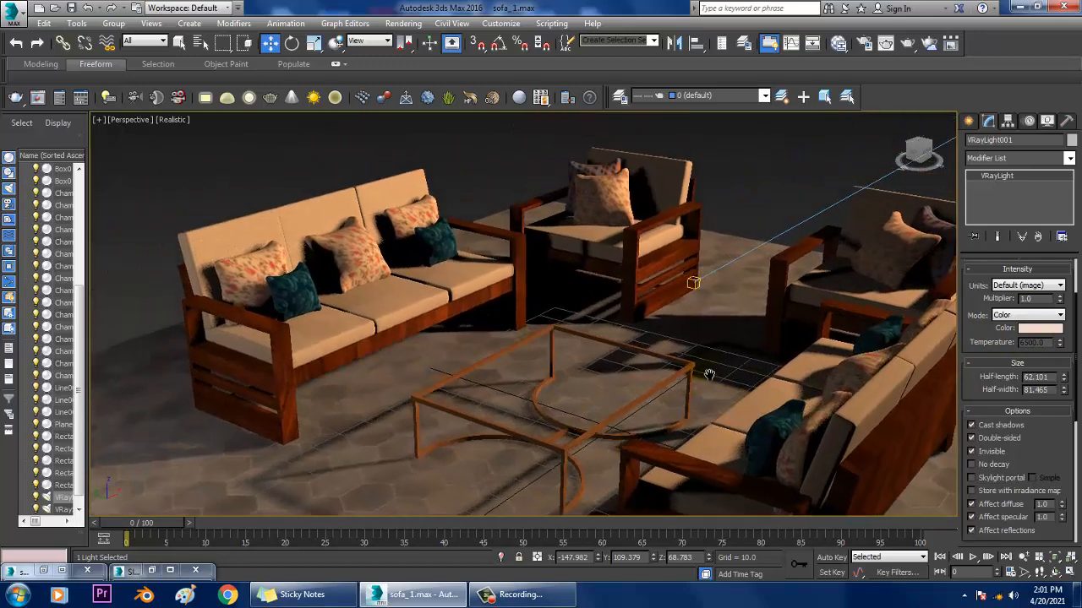
pyautogui.click(971, 425)
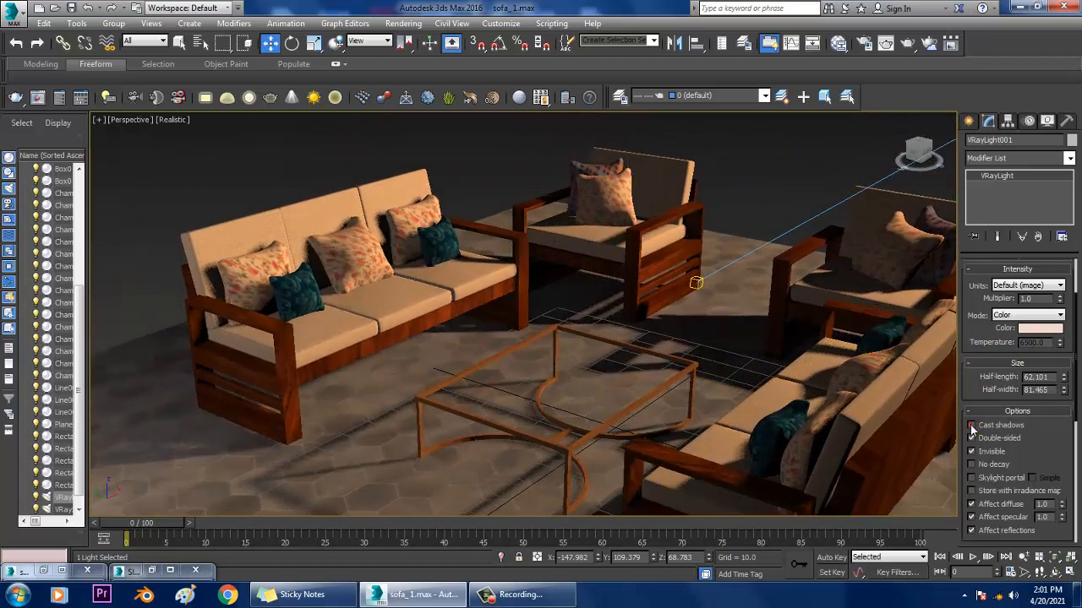
pyautogui.click(404, 22)
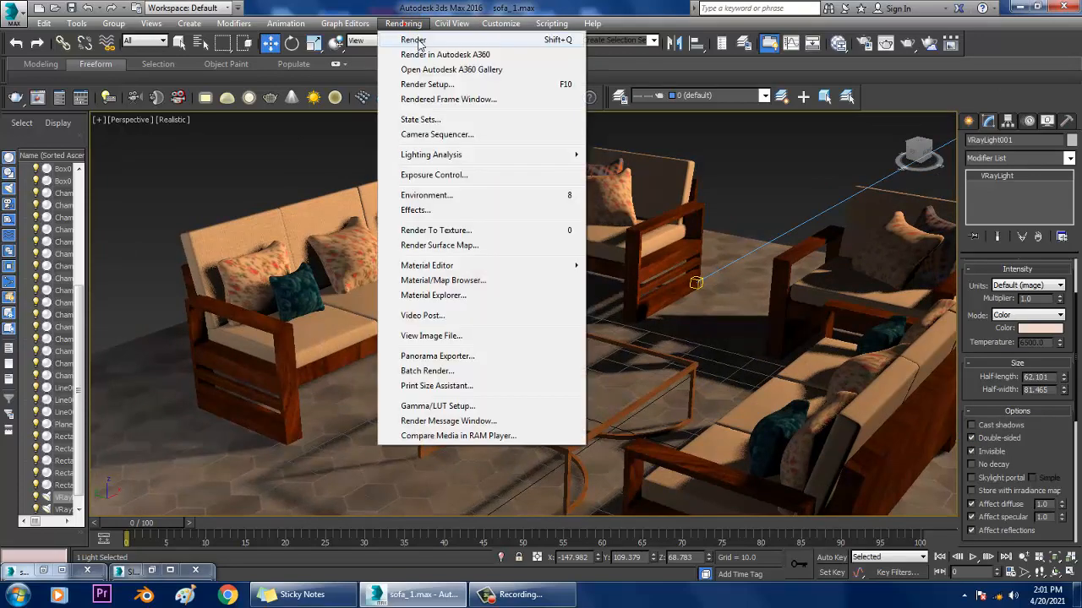
pyautogui.click(414, 41)
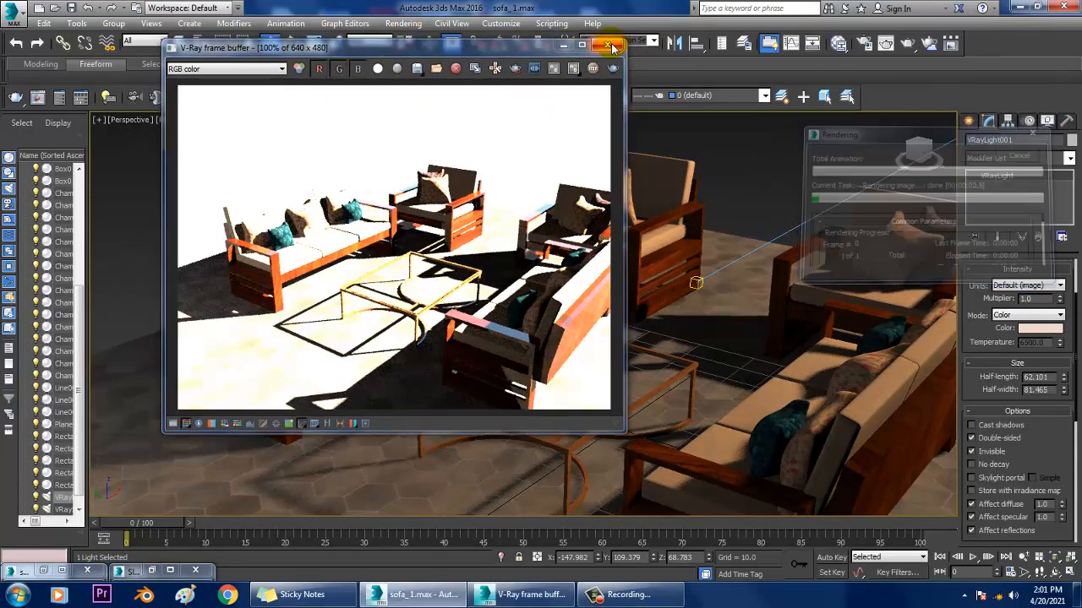
# Select the VRaySun and reduce its intensity multiplier to 0.05
pyautogui.middleClick(668, 341)
pyautogui.scroll(-6, 668, 341)
pyautogui.moveTo(668, 341); pyautogui.dragTo(598, 371, button='middle')
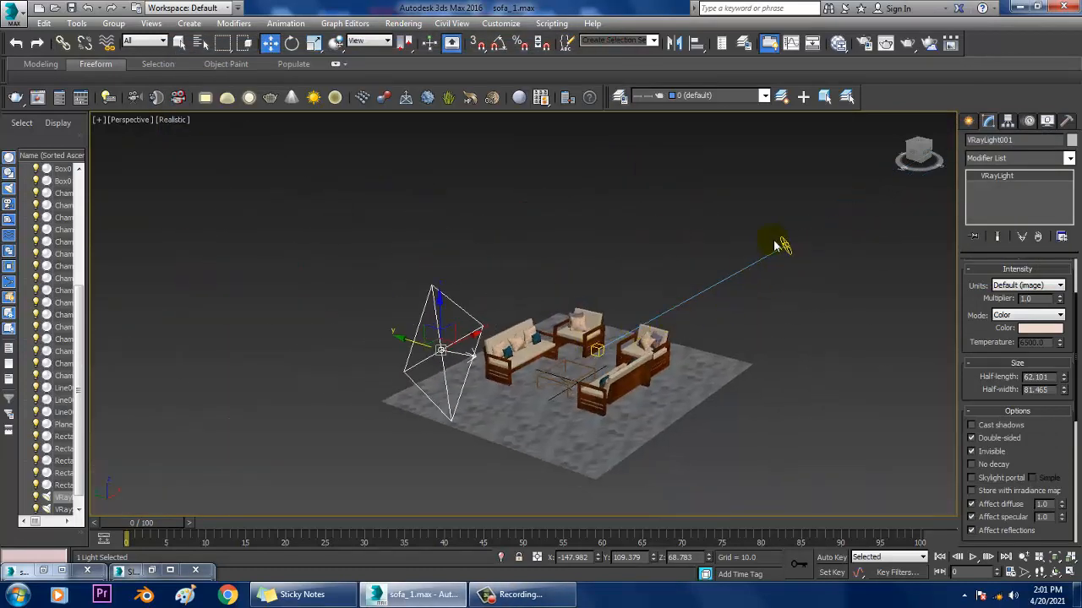
pyautogui.click(794, 260)
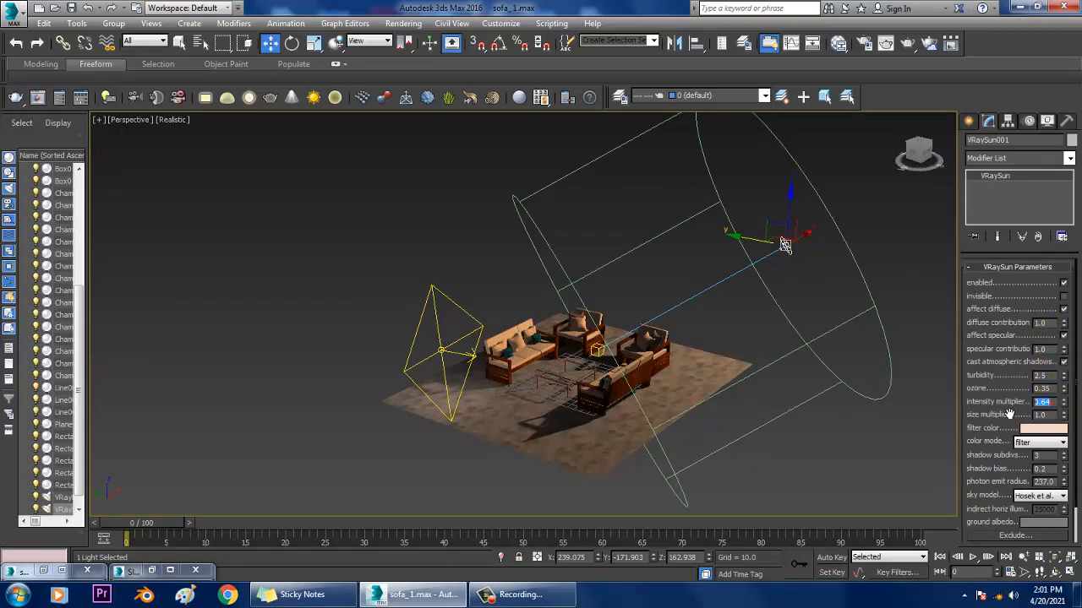
pyautogui.write('0')
pyautogui.press('Return')
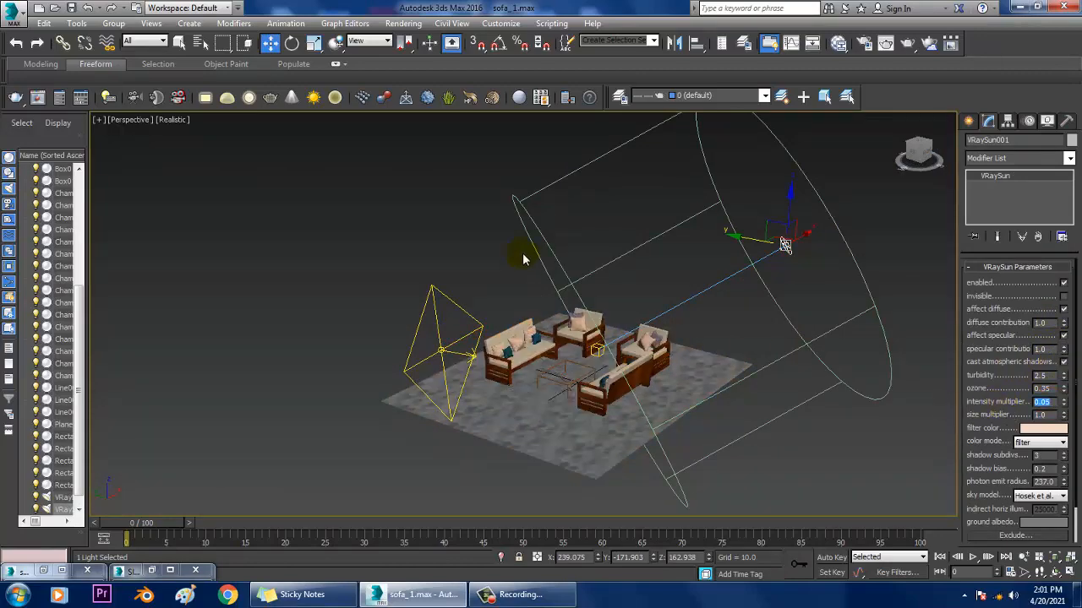
# Deselect the sun, test-render a closer view of the furniture, and stop the render and close the frame buffer
pyautogui.click(336, 182)
pyautogui.scroll(10, 608, 408)
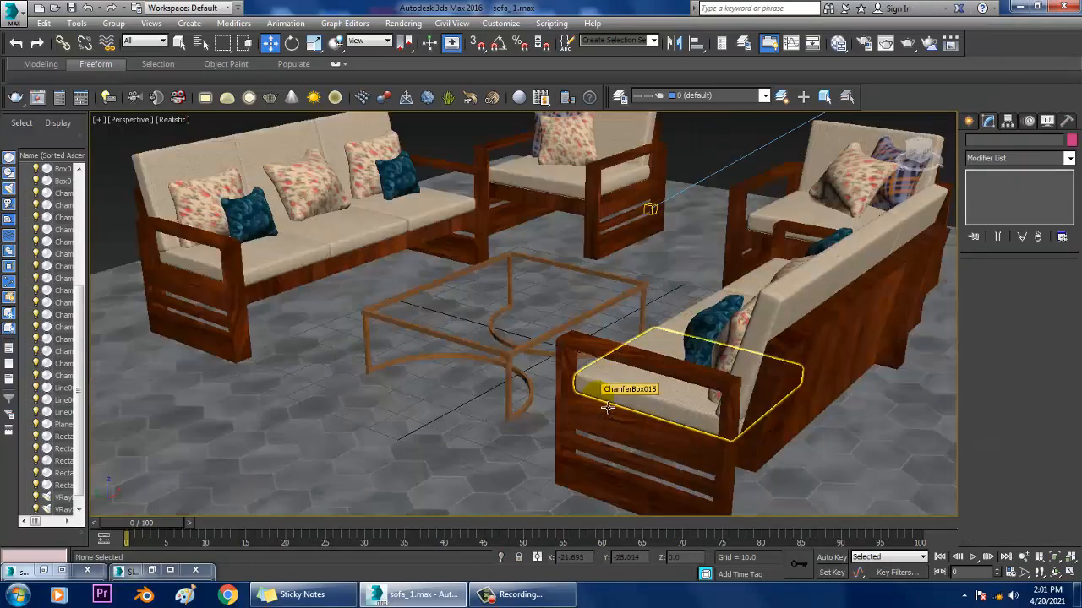
pyautogui.scroll(-5, 608, 408)
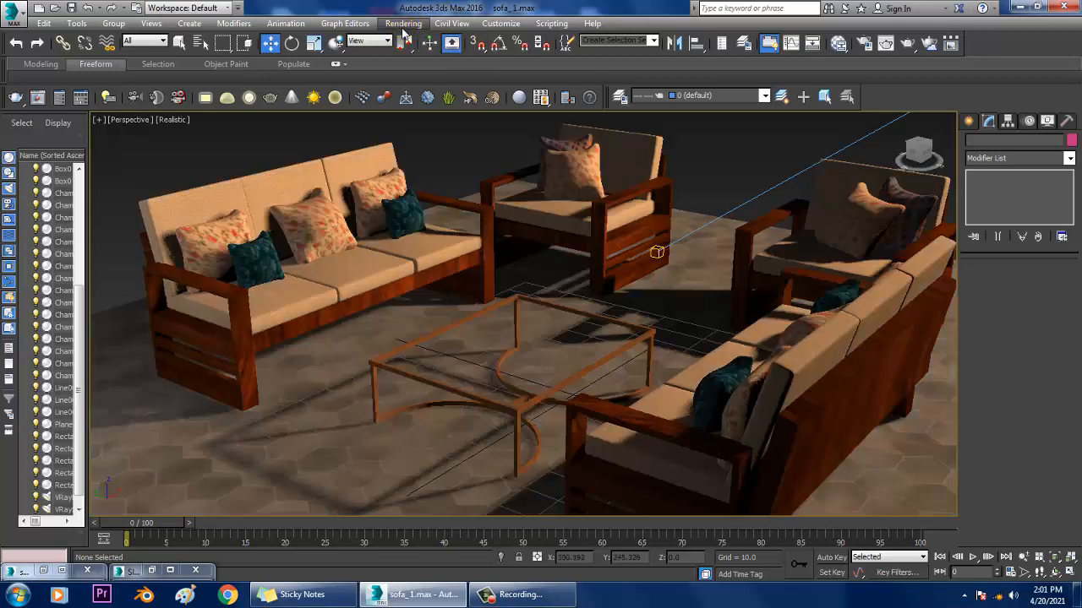
pyautogui.click(403, 24)
pyautogui.click(411, 39)
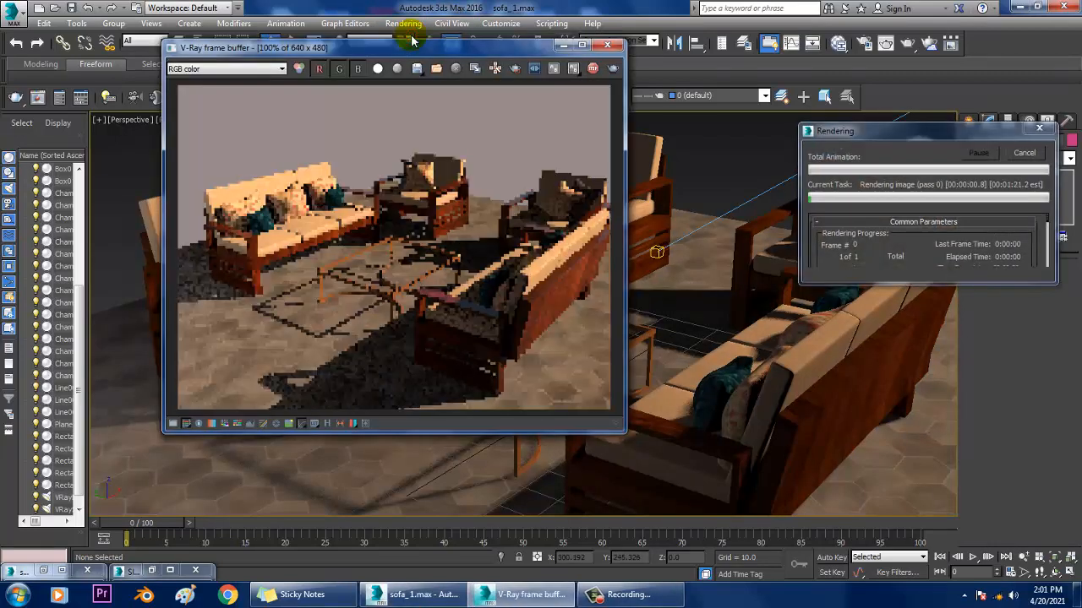
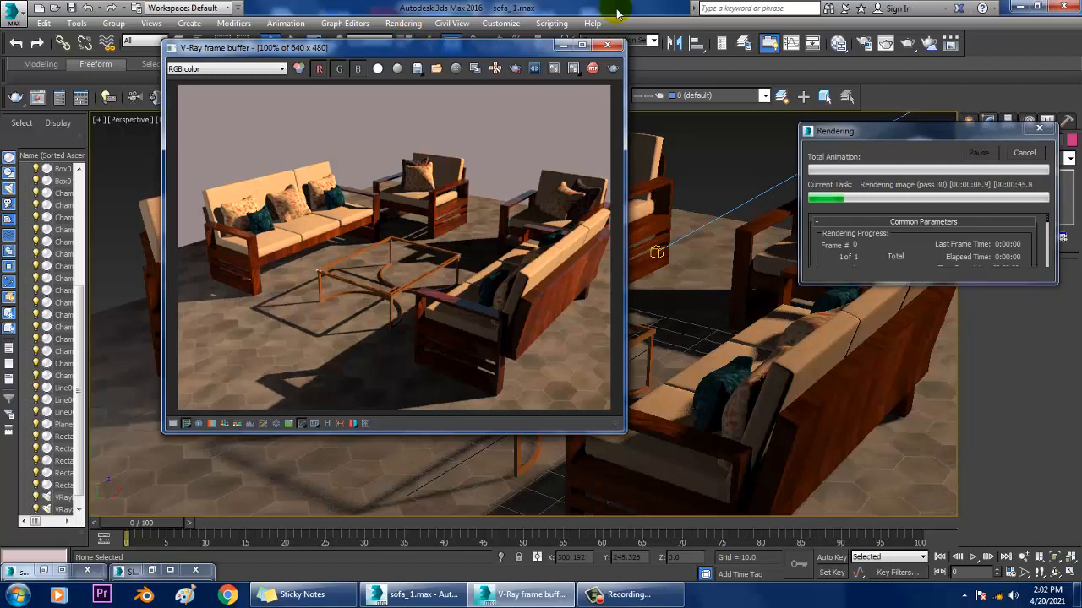
pyautogui.press('Escape')
pyautogui.click(605, 46)
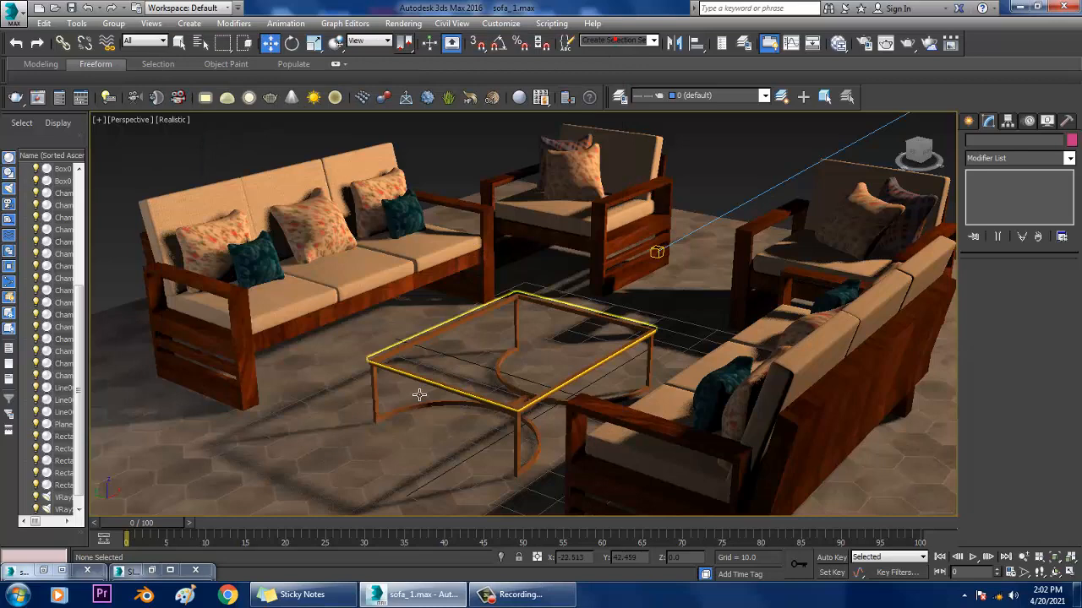
# Scale the floor plane up uniformly once more so it reaches further behind the furniture
pyautogui.click(367, 418)
pyautogui.press('r')
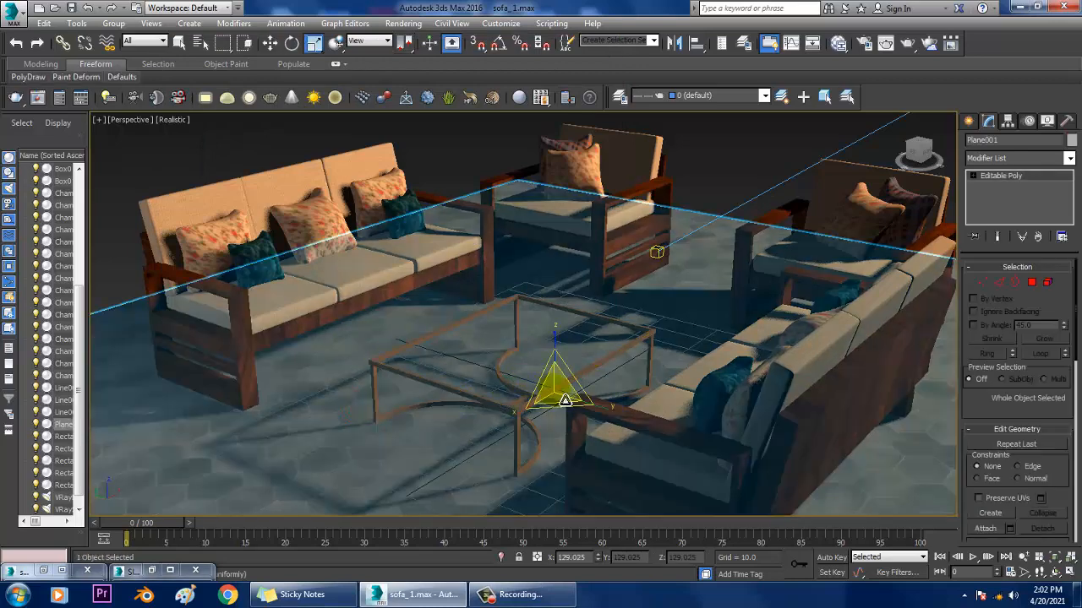
pyautogui.moveTo(562, 398); pyautogui.dragTo(528, 376)
pyautogui.press('w')
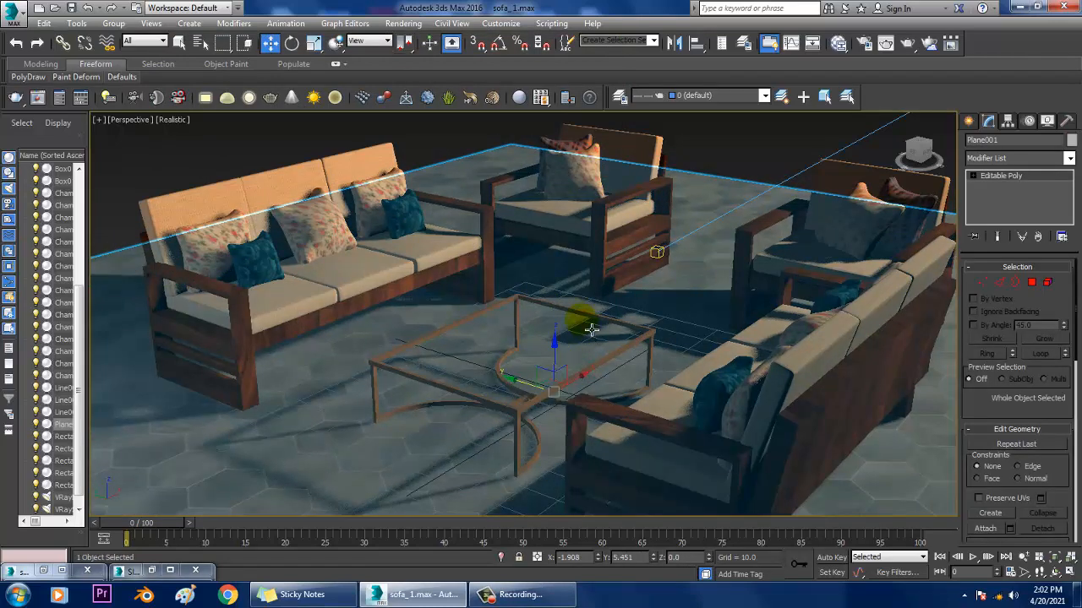
# In the V-Ray render settings, set the image filter to Mitchell-Netravali and the color mapping type to Exponential
pyautogui.click(403, 23)
pyautogui.click(427, 84)
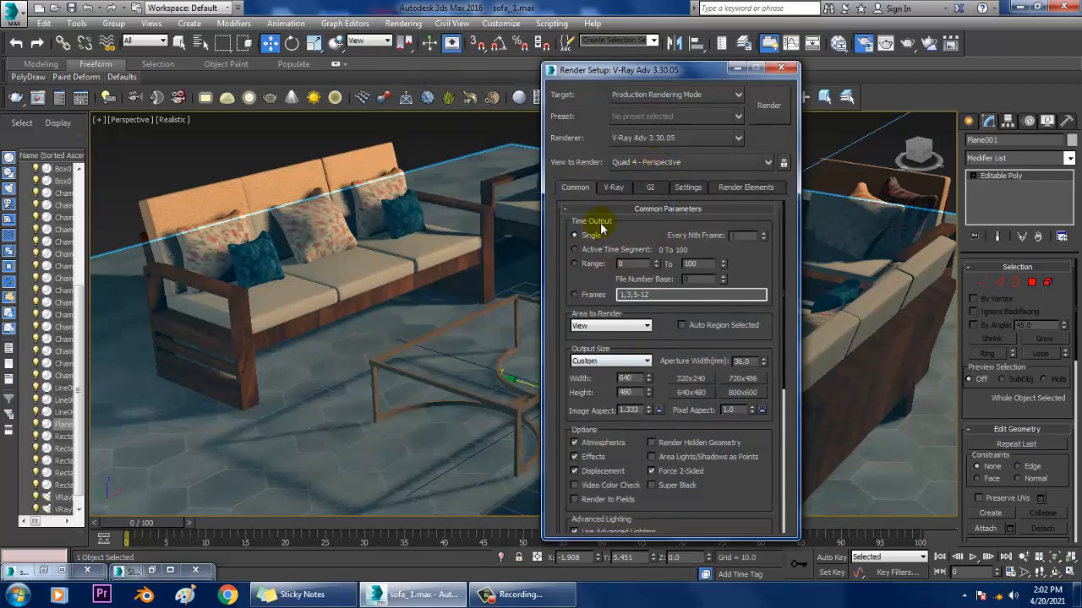
pyautogui.click(614, 188)
pyautogui.click(729, 365)
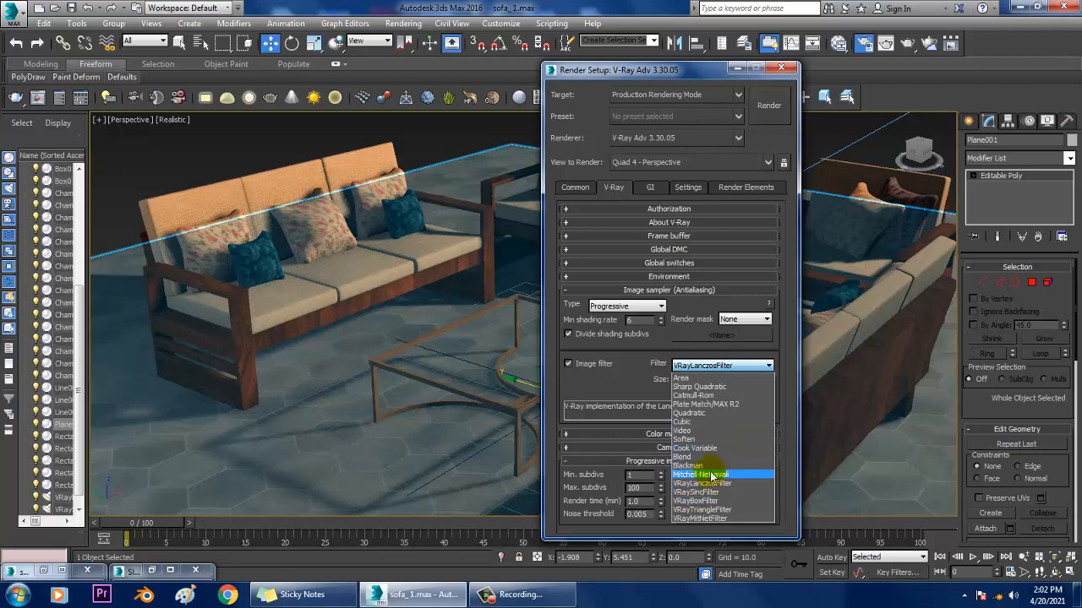
pyautogui.click(704, 474)
pyautogui.click(666, 434)
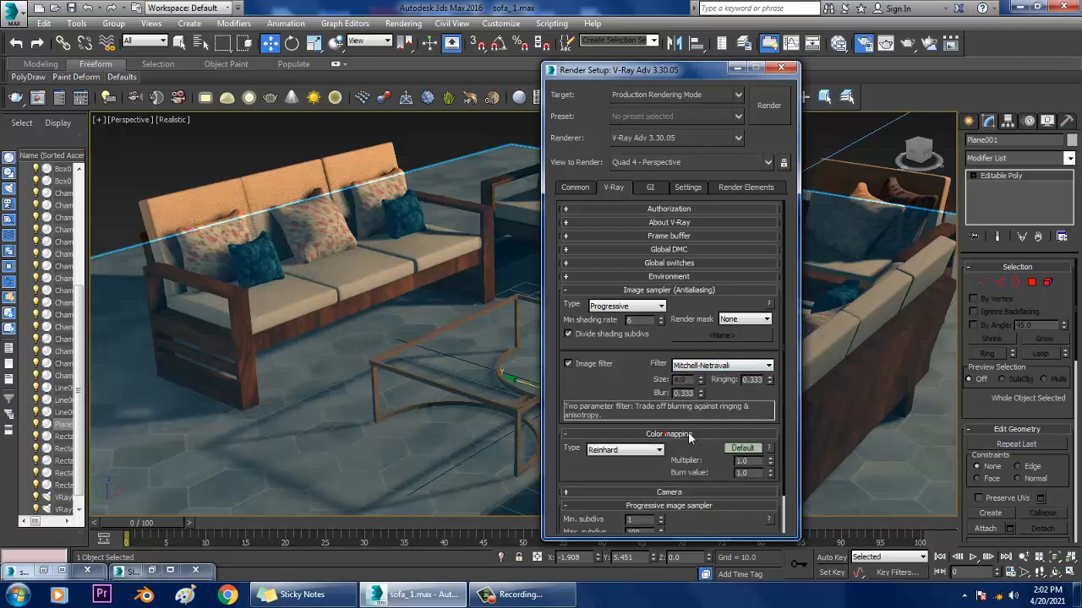
pyautogui.click(627, 451)
pyautogui.click(664, 474)
pyautogui.scroll(-2, 638, 478)
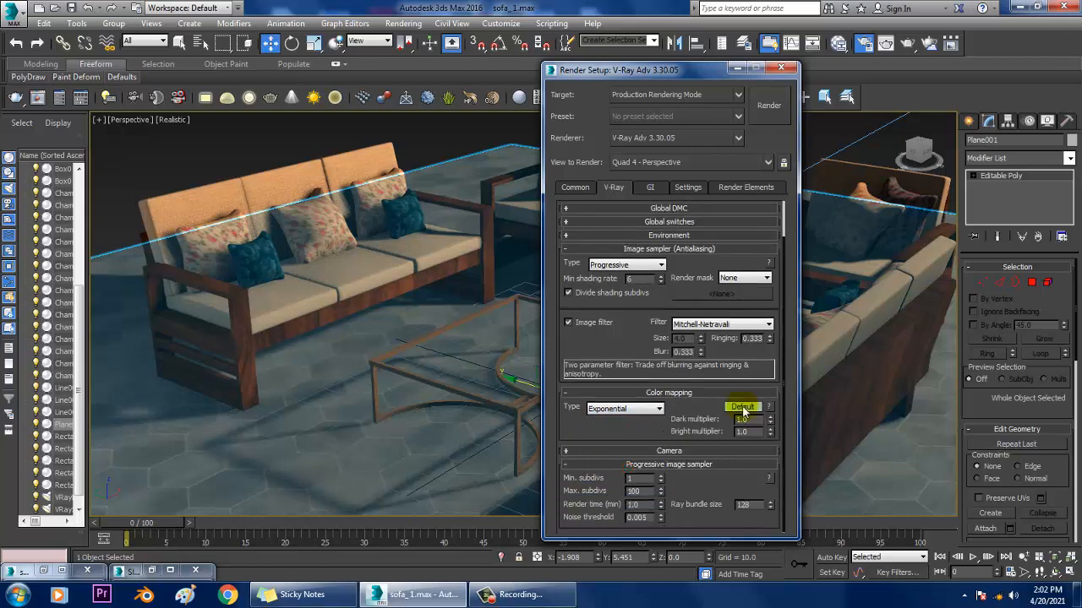
# Set the primary GI engine to Irradiance map, start a test render and close its frame buffer
pyautogui.click(648, 187)
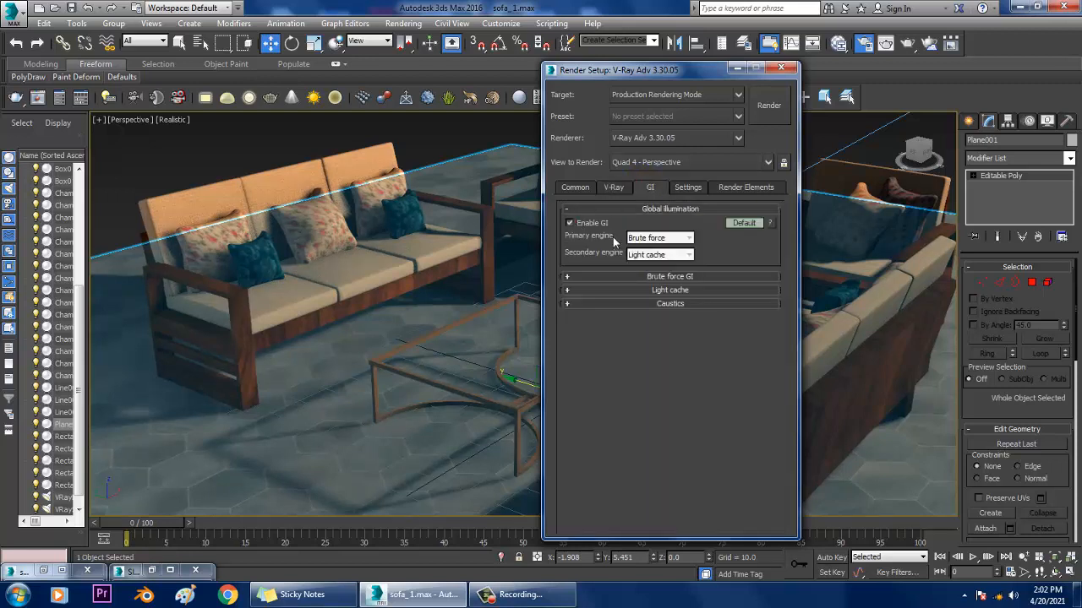
pyautogui.click(658, 237)
pyautogui.click(652, 250)
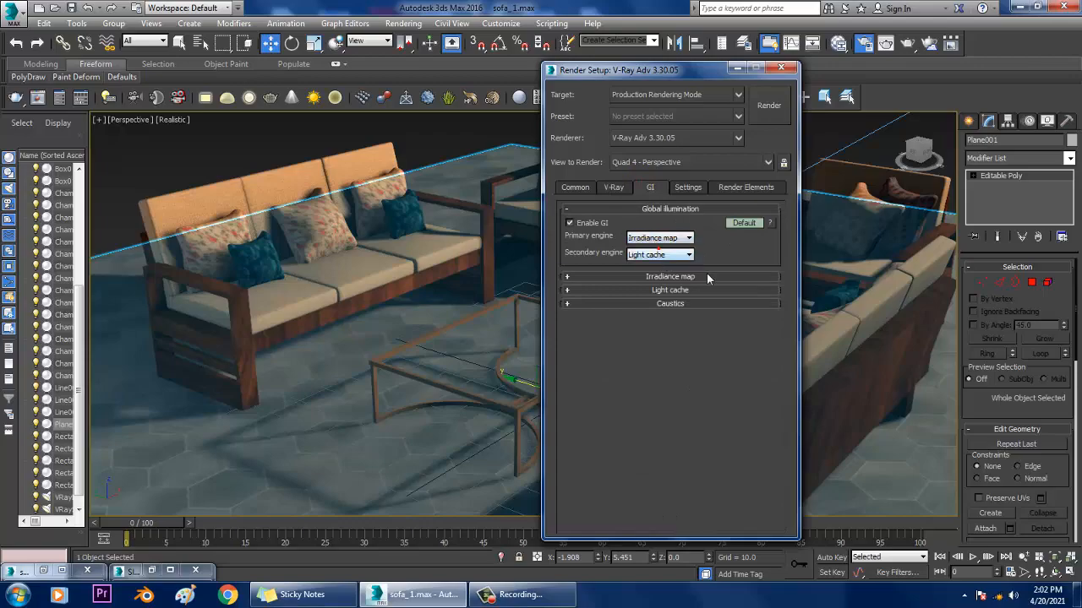
pyautogui.click(770, 105)
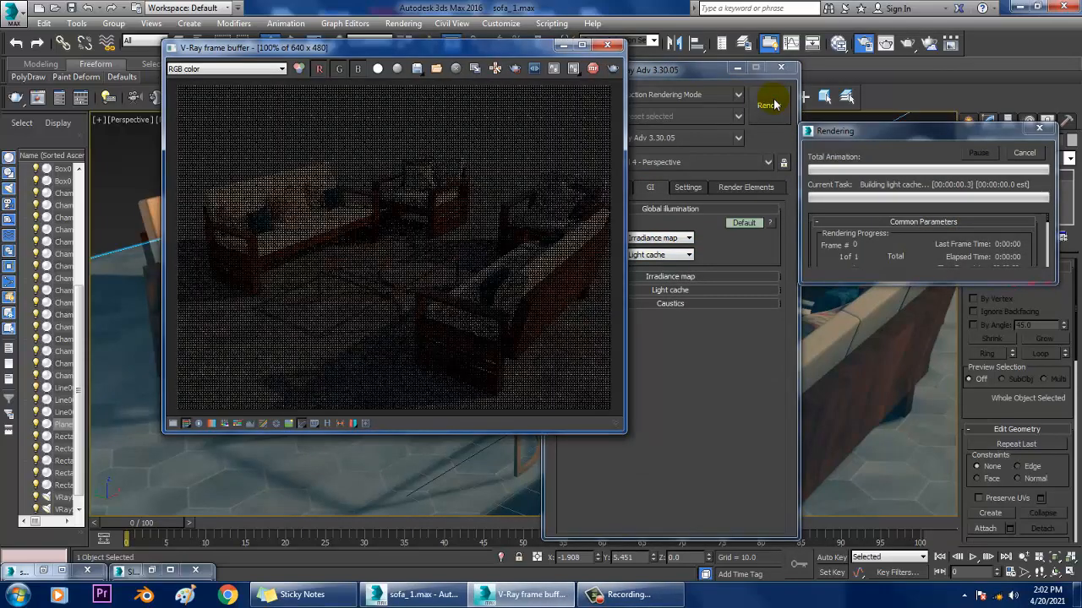
pyautogui.click(607, 44)
# Set the render output size to the HDTV (video) preset at 1920 x 1080 and render the perspective view
pyautogui.click(578, 188)
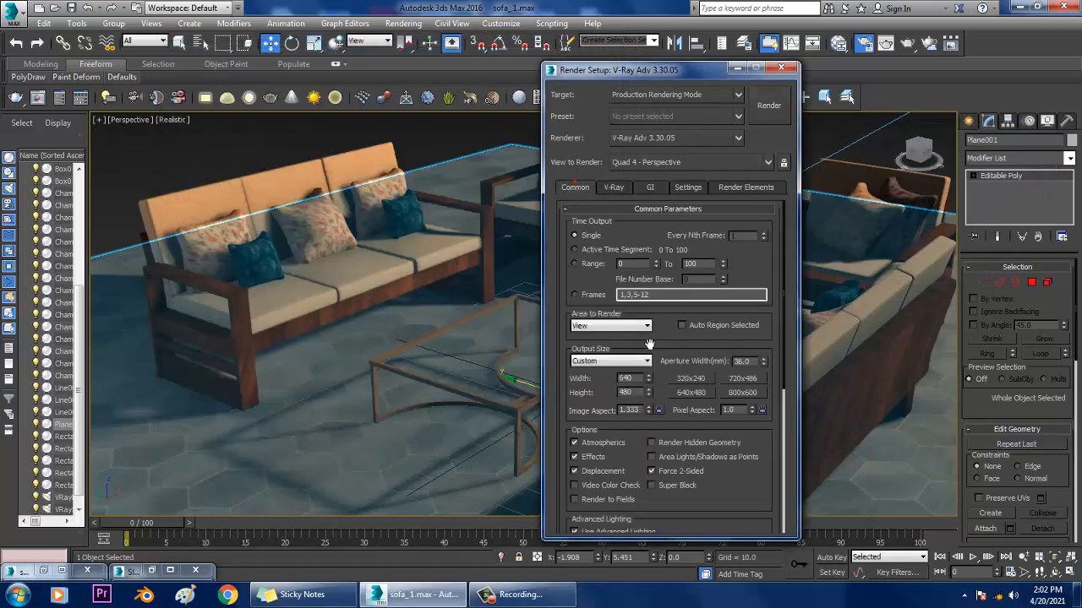
pyautogui.click(594, 365)
pyautogui.click(596, 534)
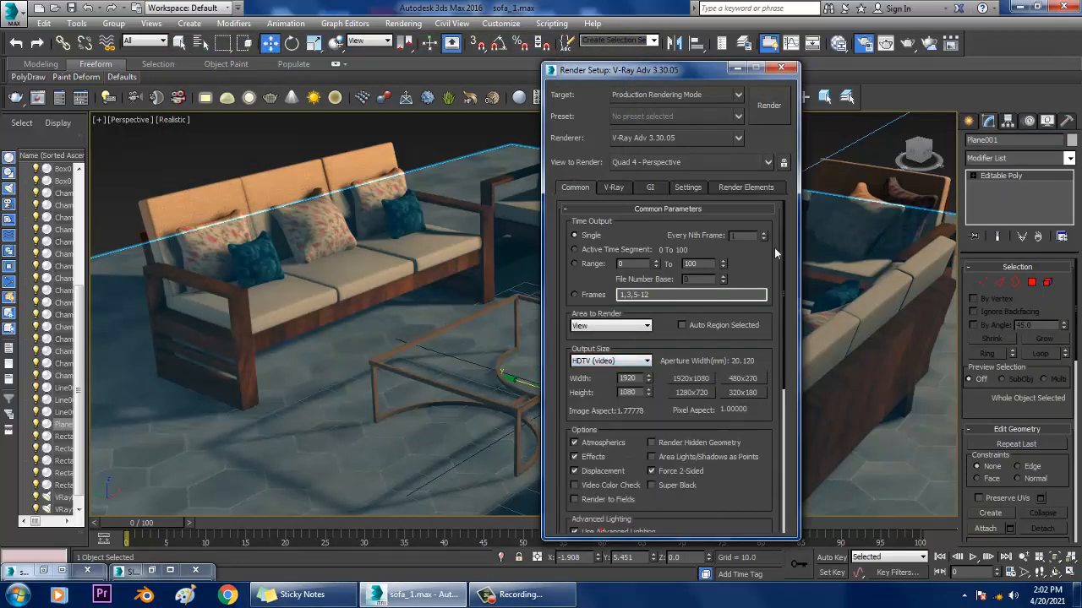
pyautogui.click(769, 93)
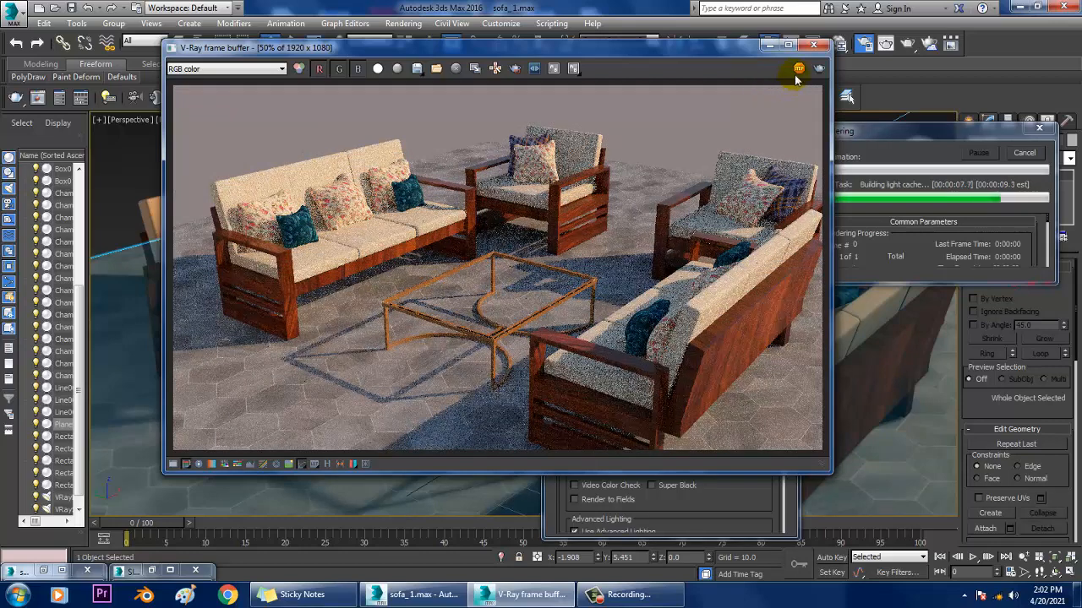
# Examine the progressing render full screen and up close, and return the frame buffer to a smaller window moved slightly aside
pyautogui.click(788, 45)
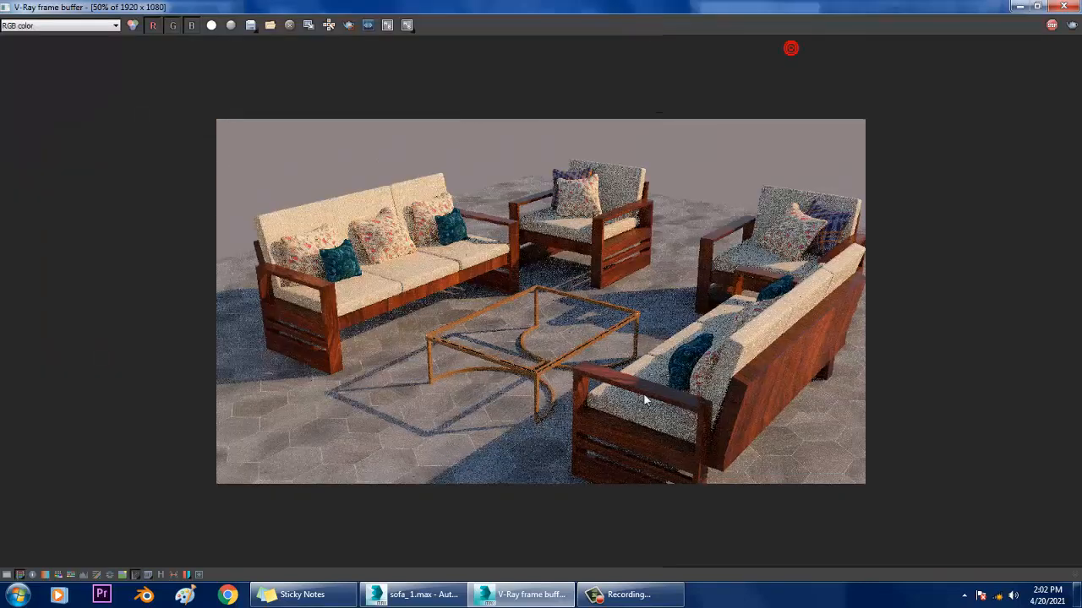
pyautogui.doubleClick(497, 366)
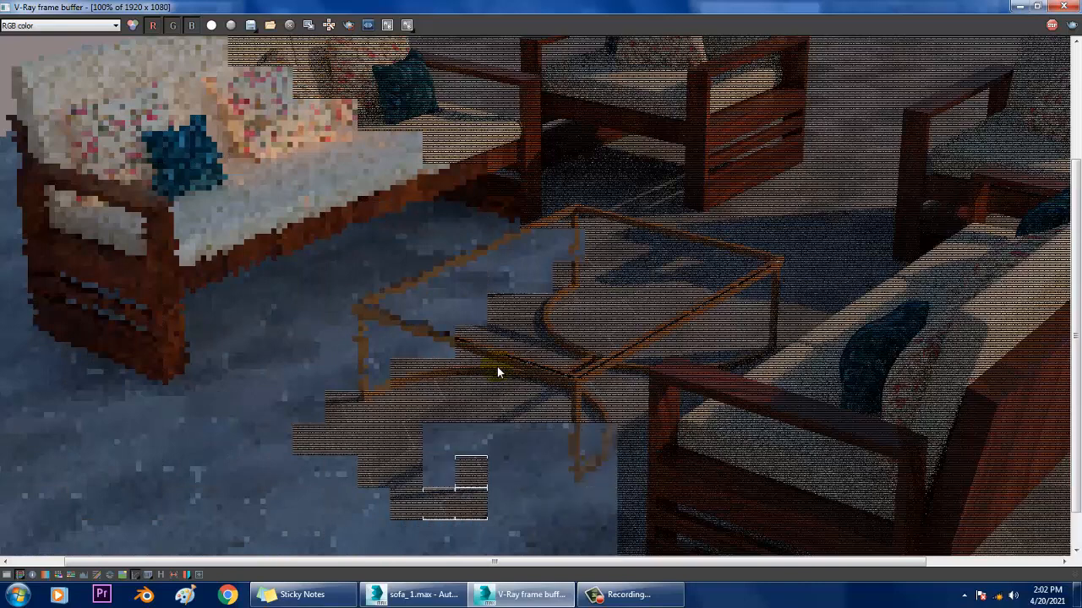
pyautogui.doubleClick(505, 309)
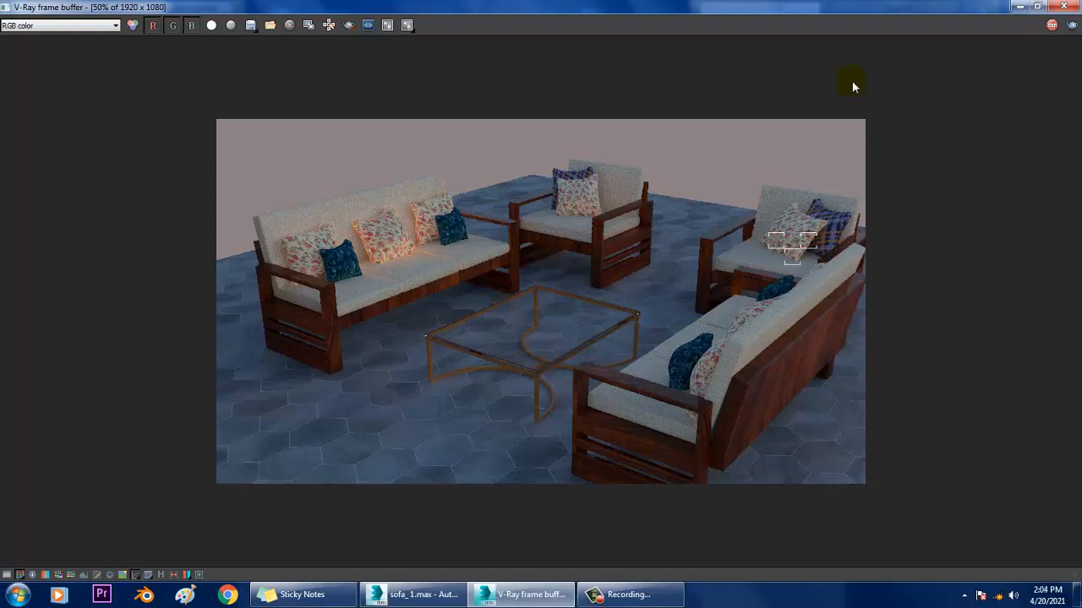
pyautogui.click(1035, 7)
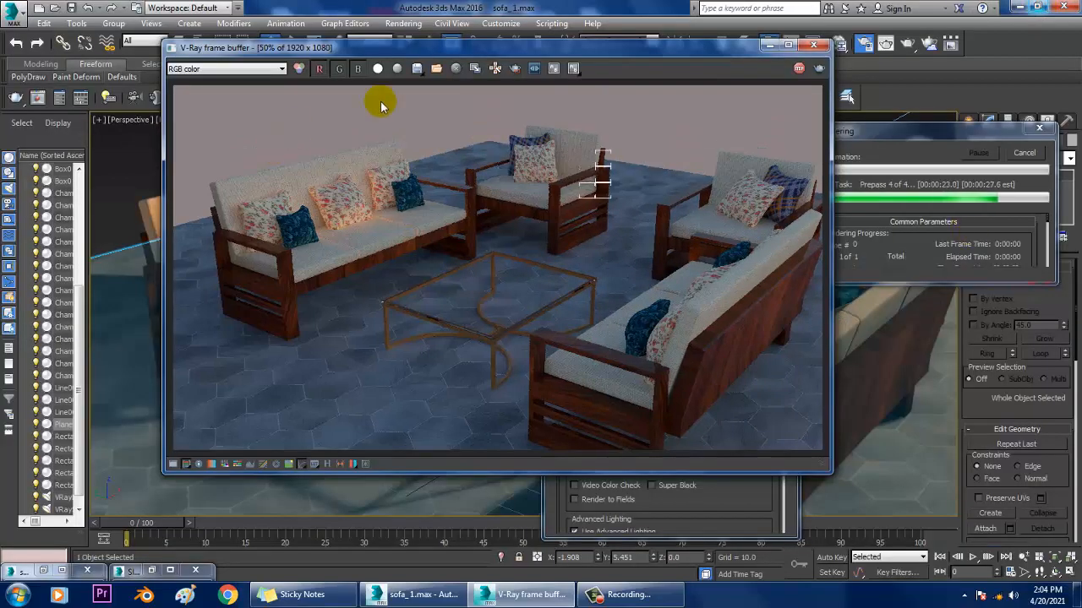
pyautogui.moveTo(512, 51); pyautogui.dragTo(460, 69)
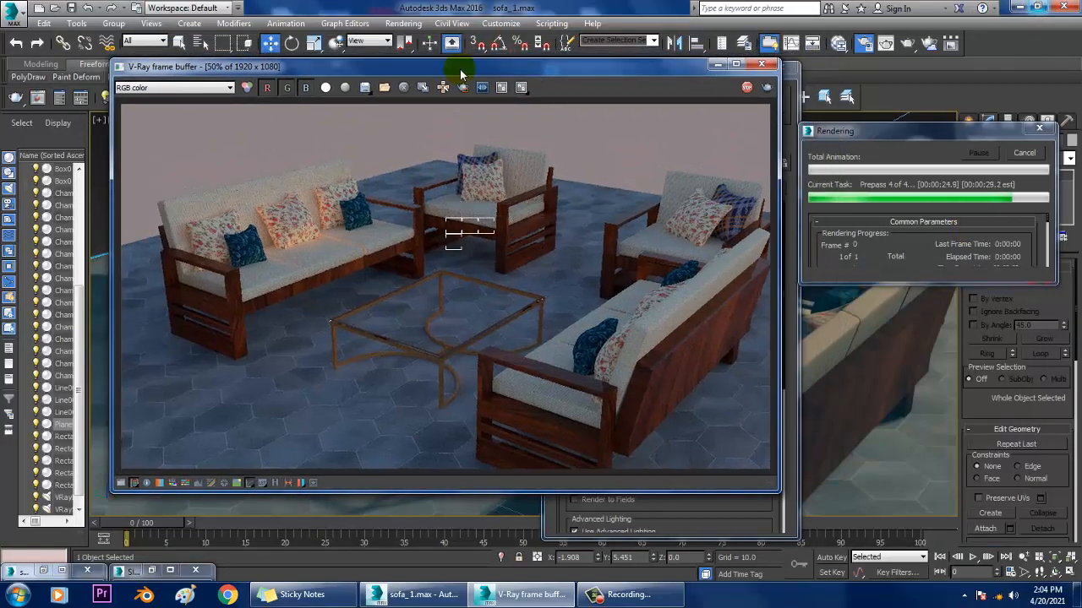